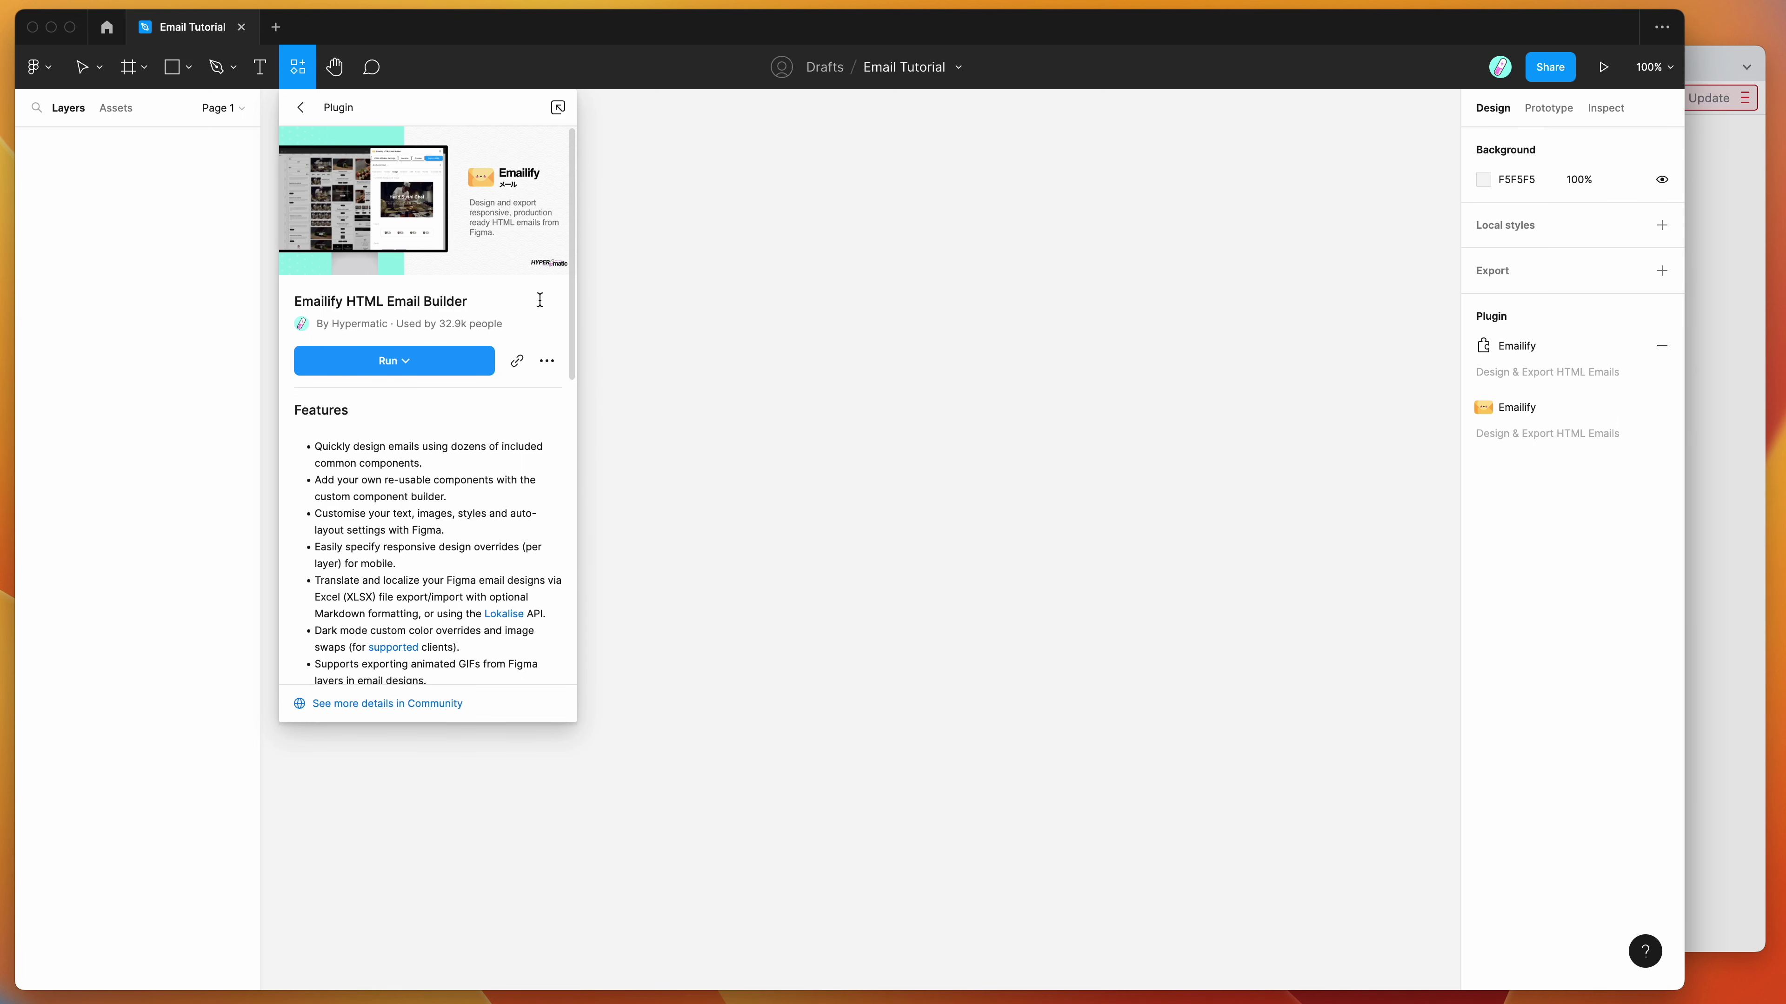
Launch the Emailify plugin from Plugins > Saved plugins on the canvas
click(712, 220)
right_click(710, 220)
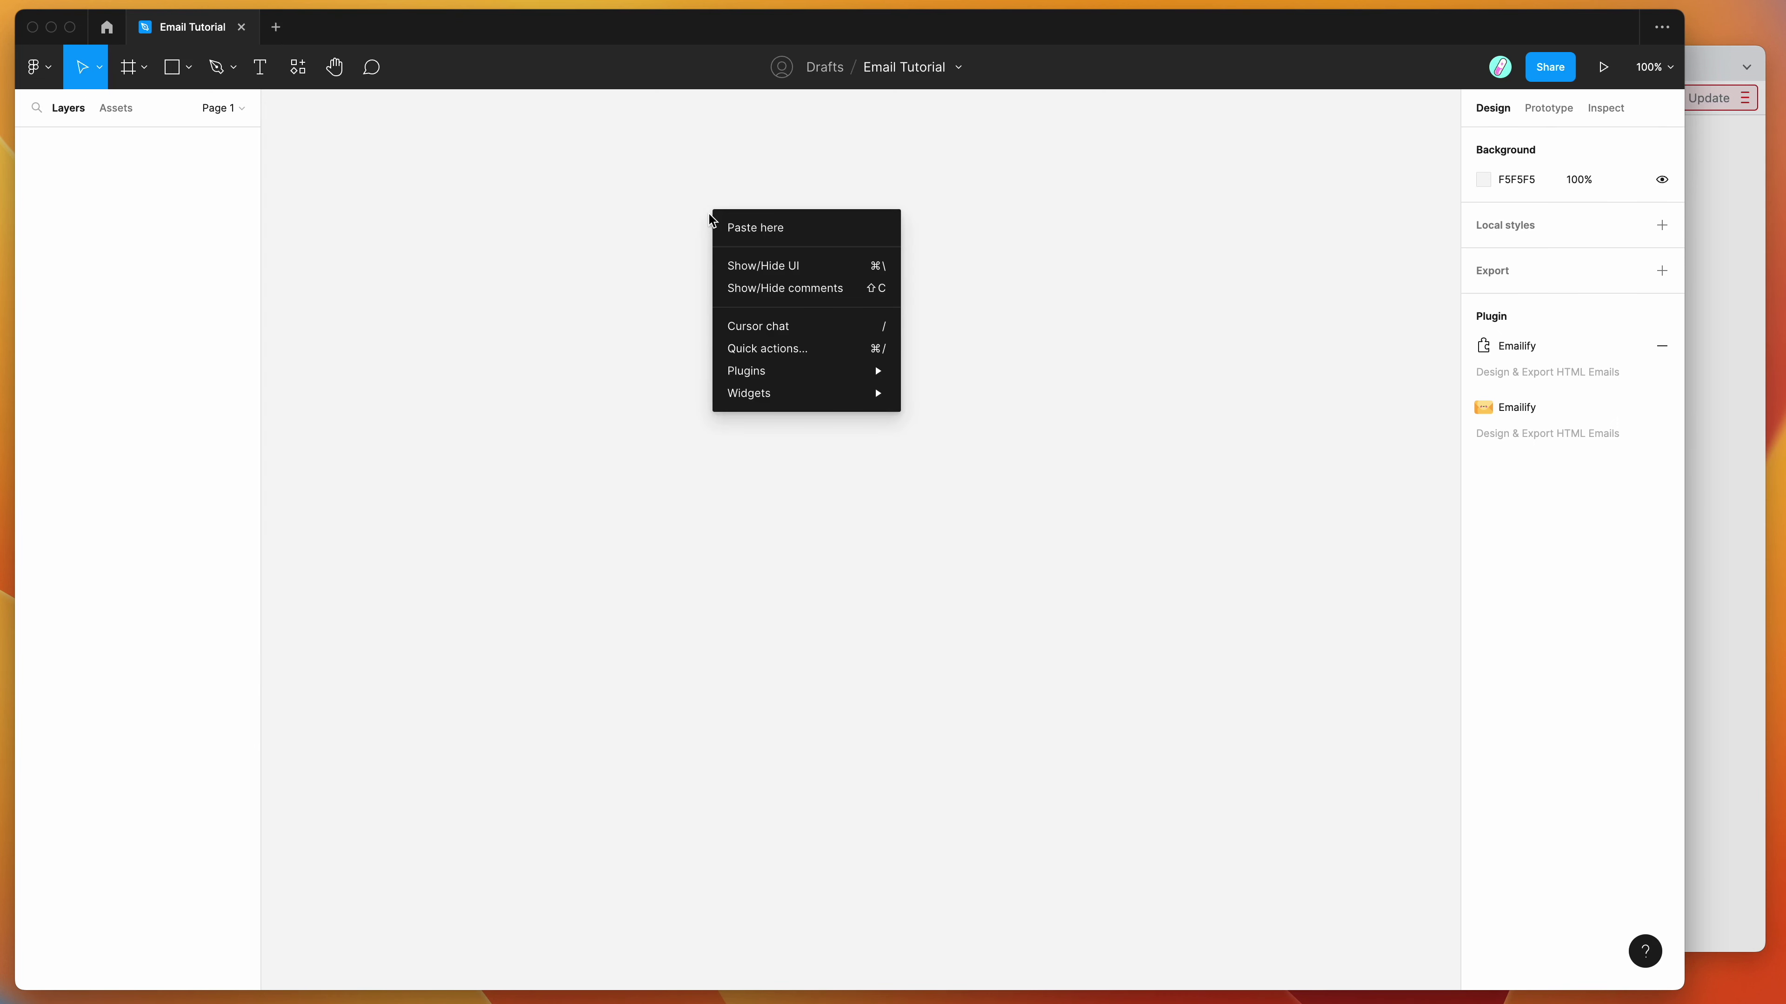
mouse_move(764, 374)
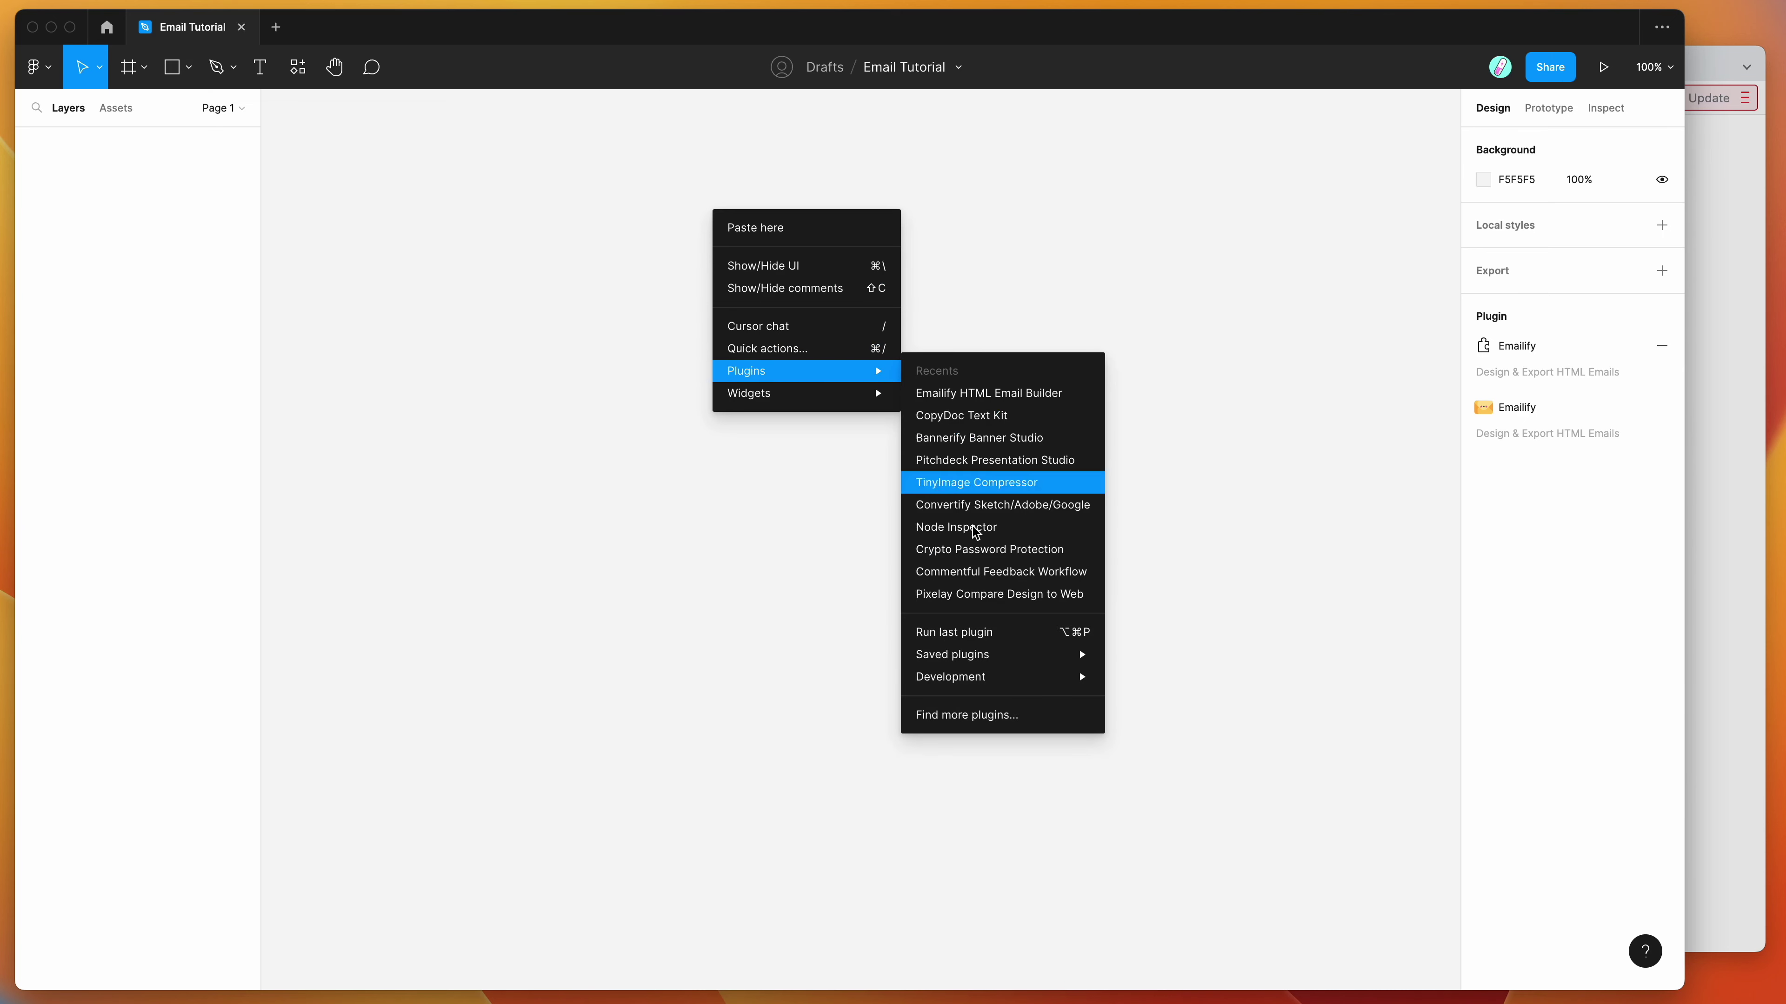
mouse_move(986, 650)
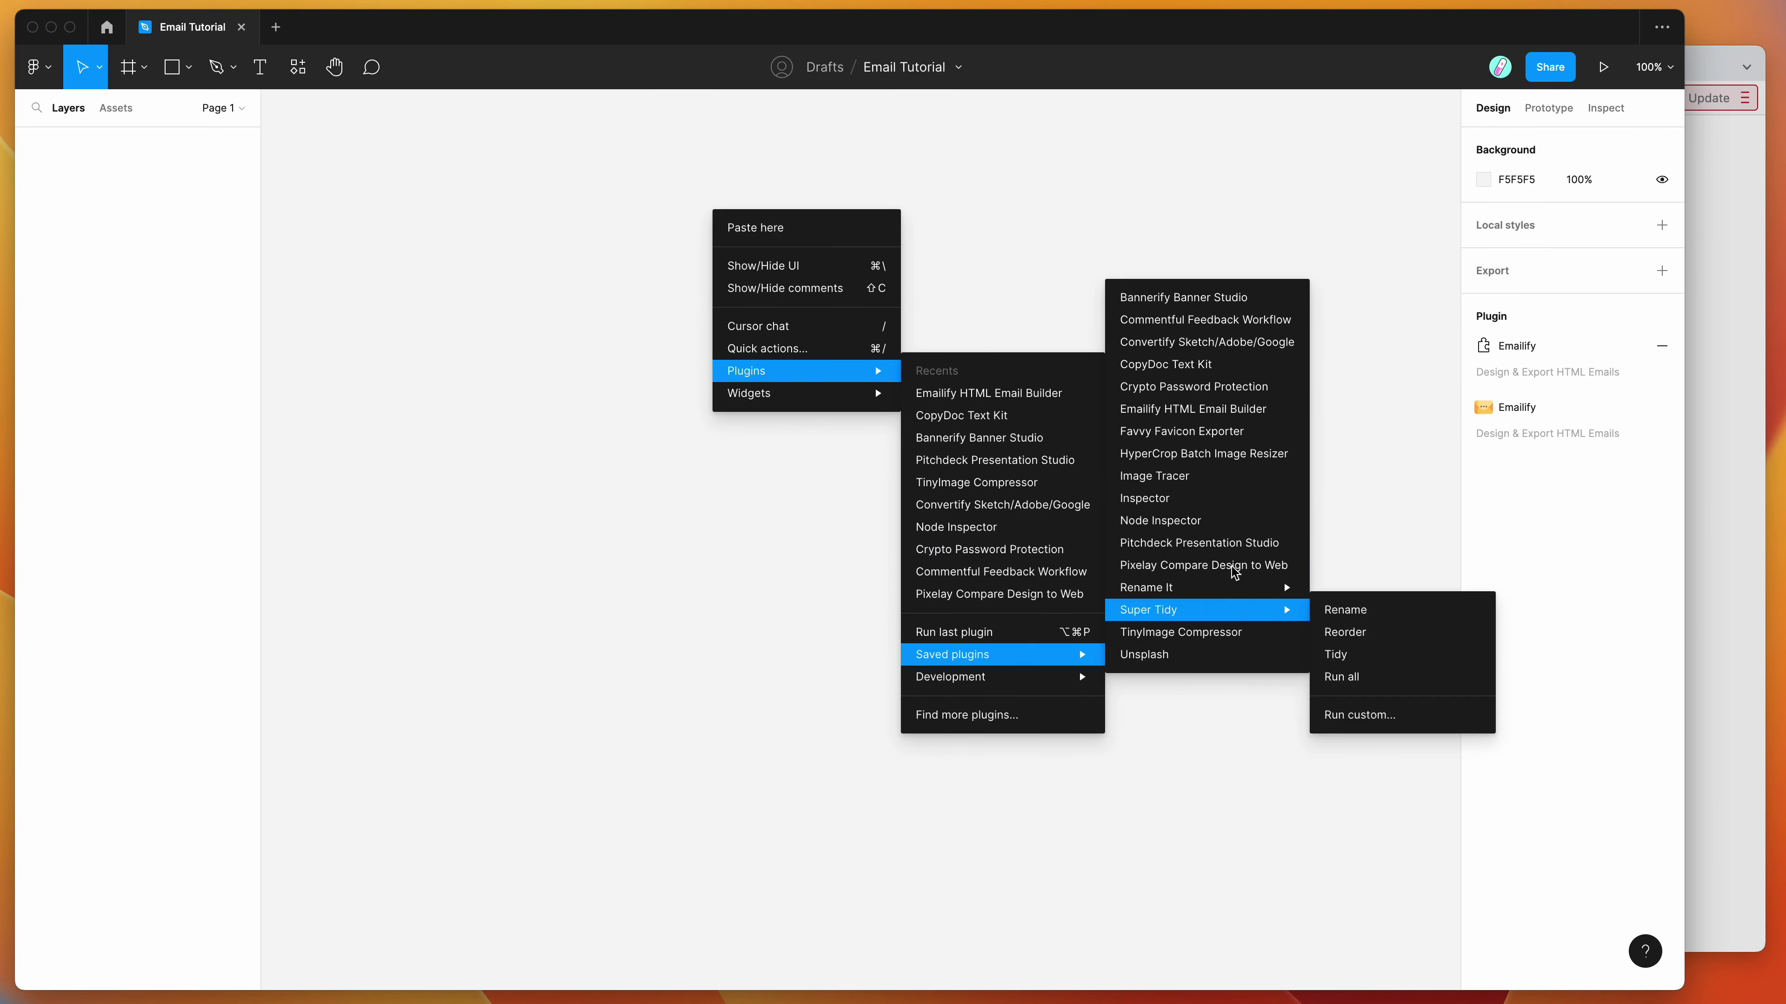
click(1205, 422)
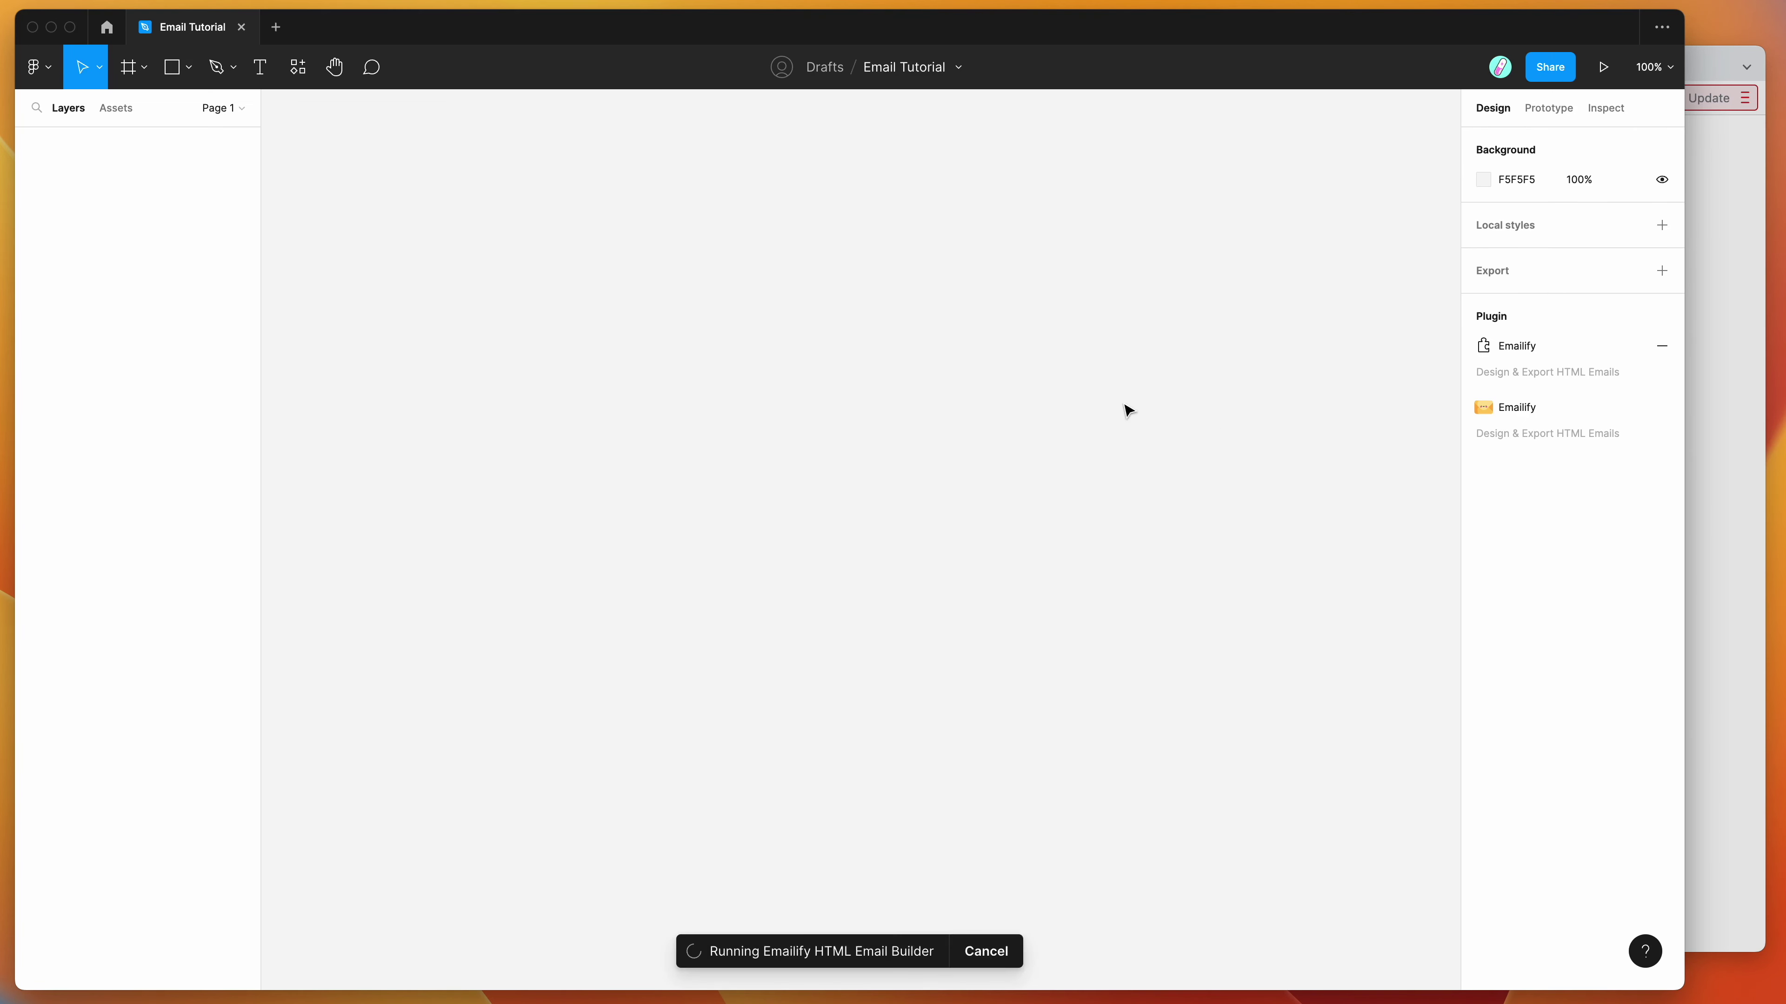
drag(1172, 180, 1336, 253)
Name the new email 'Email Countdown' and add it as an Emailify container
click(1263, 819)
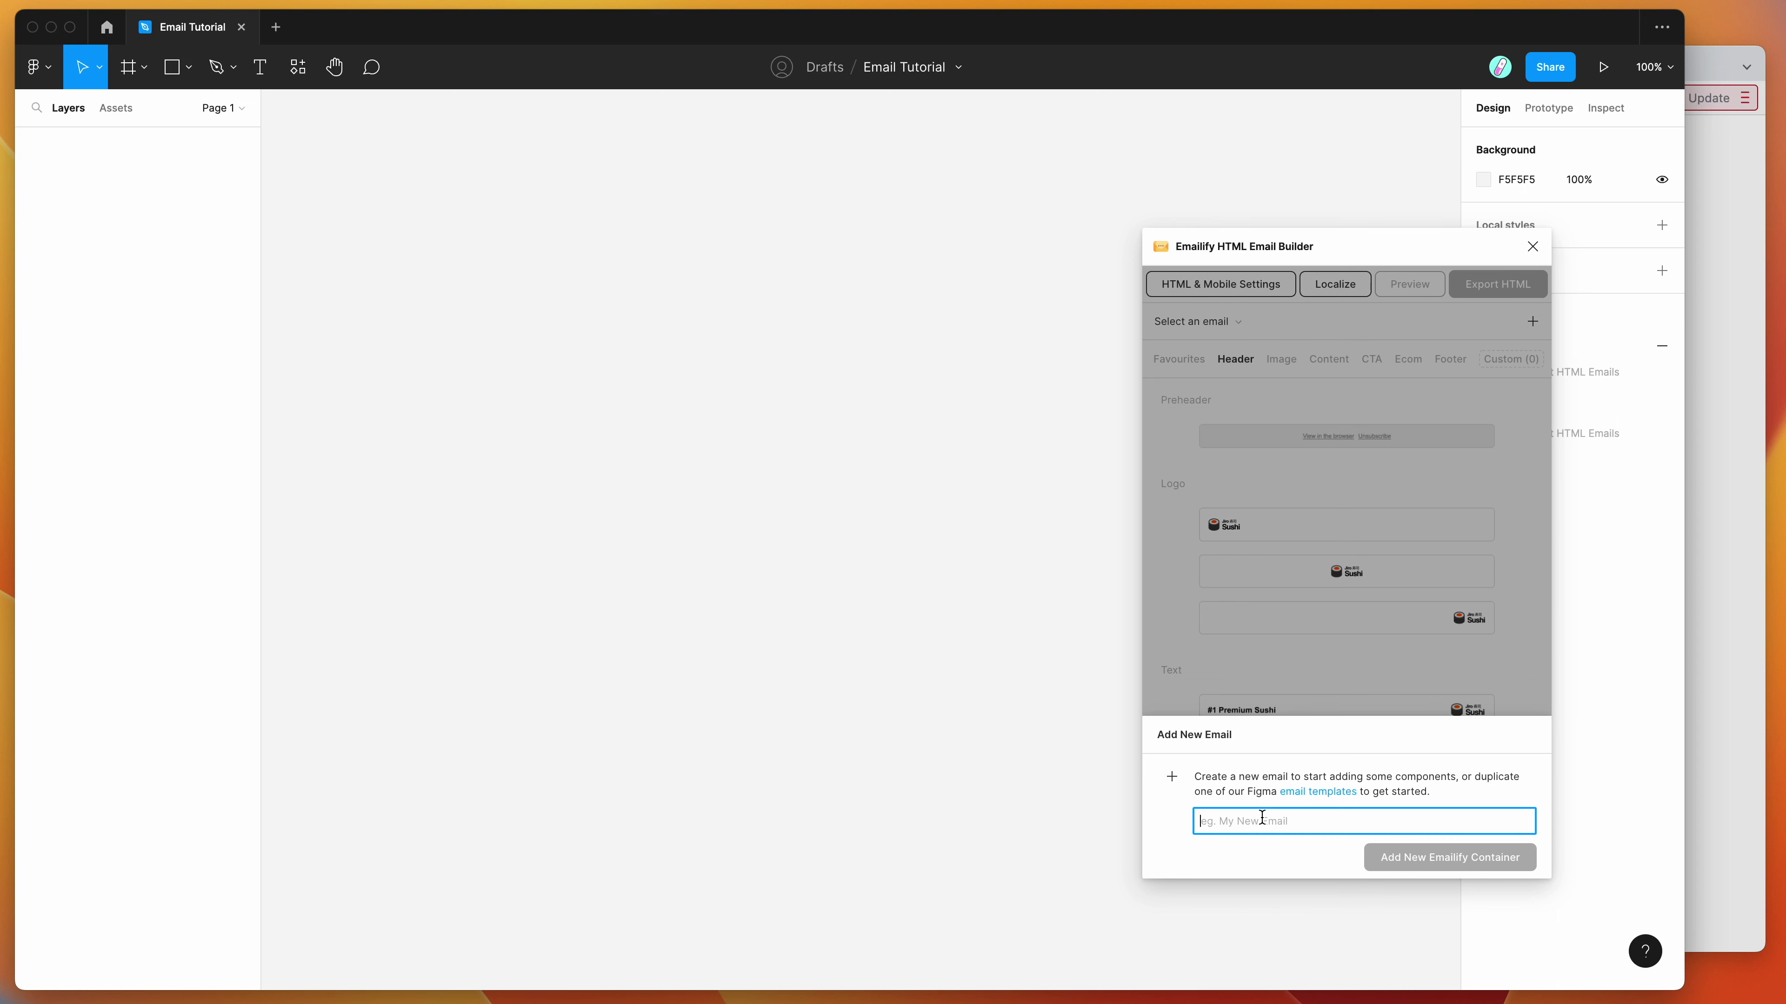
text(Email)
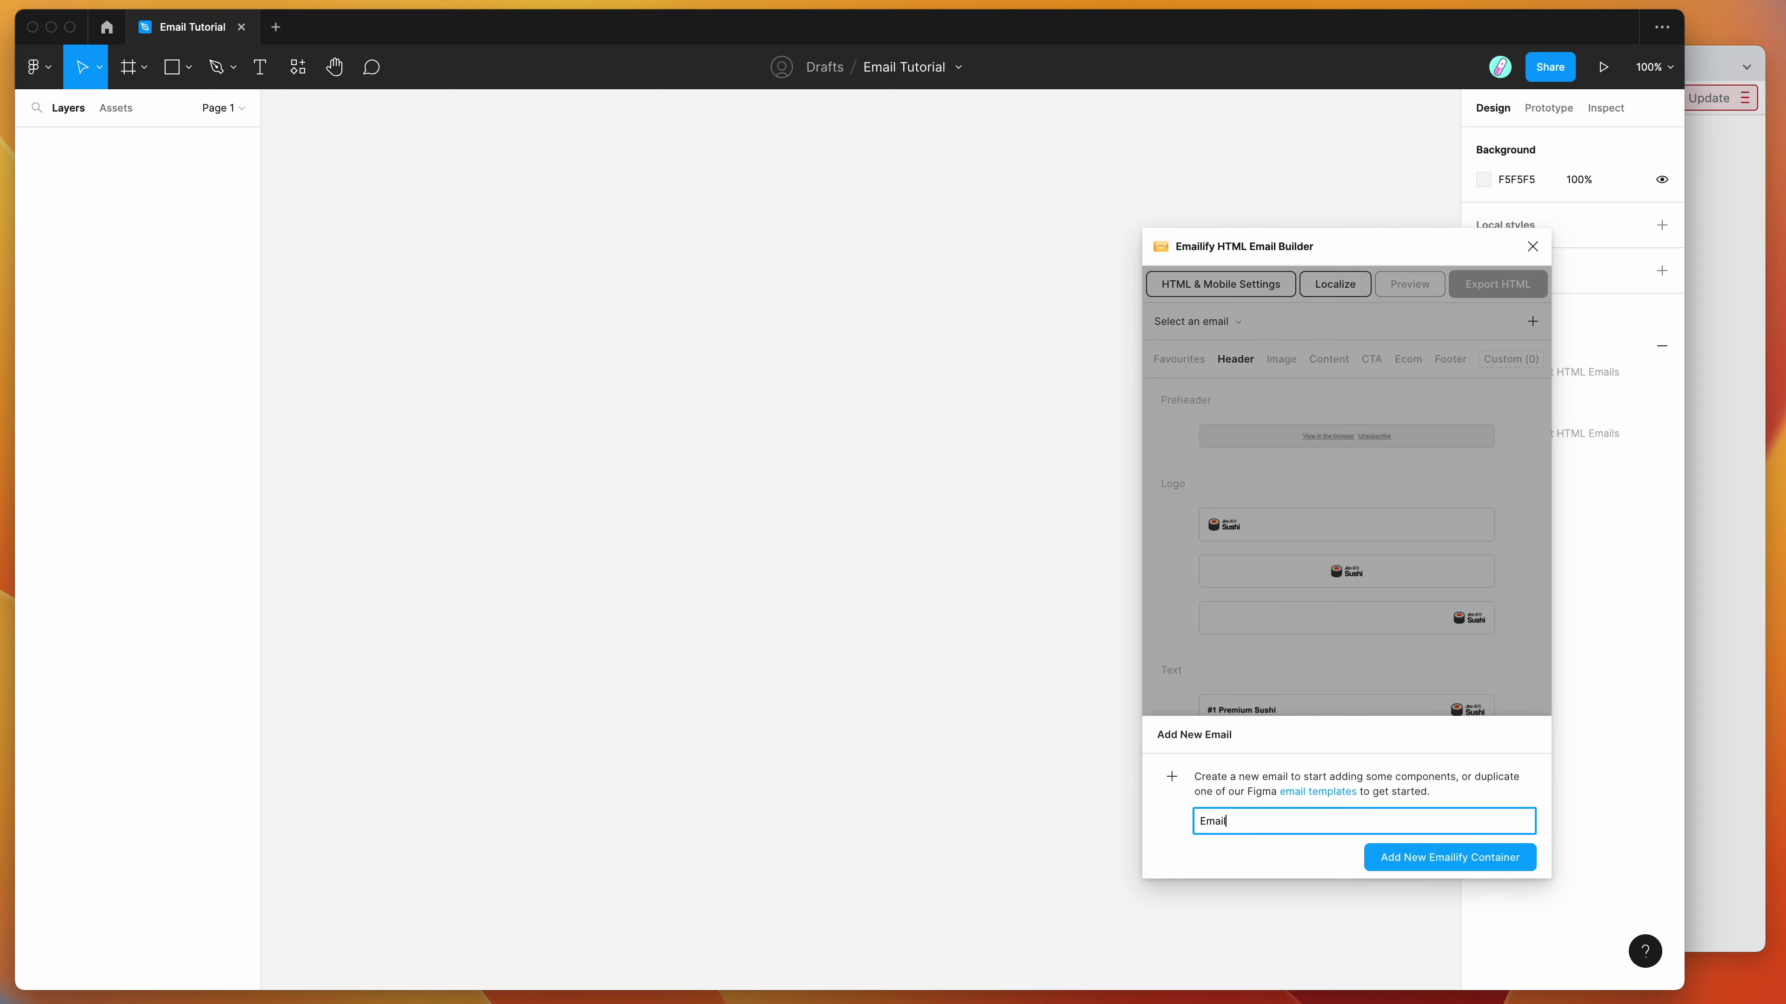
key(super+a)
click(1228, 827)
click(1404, 863)
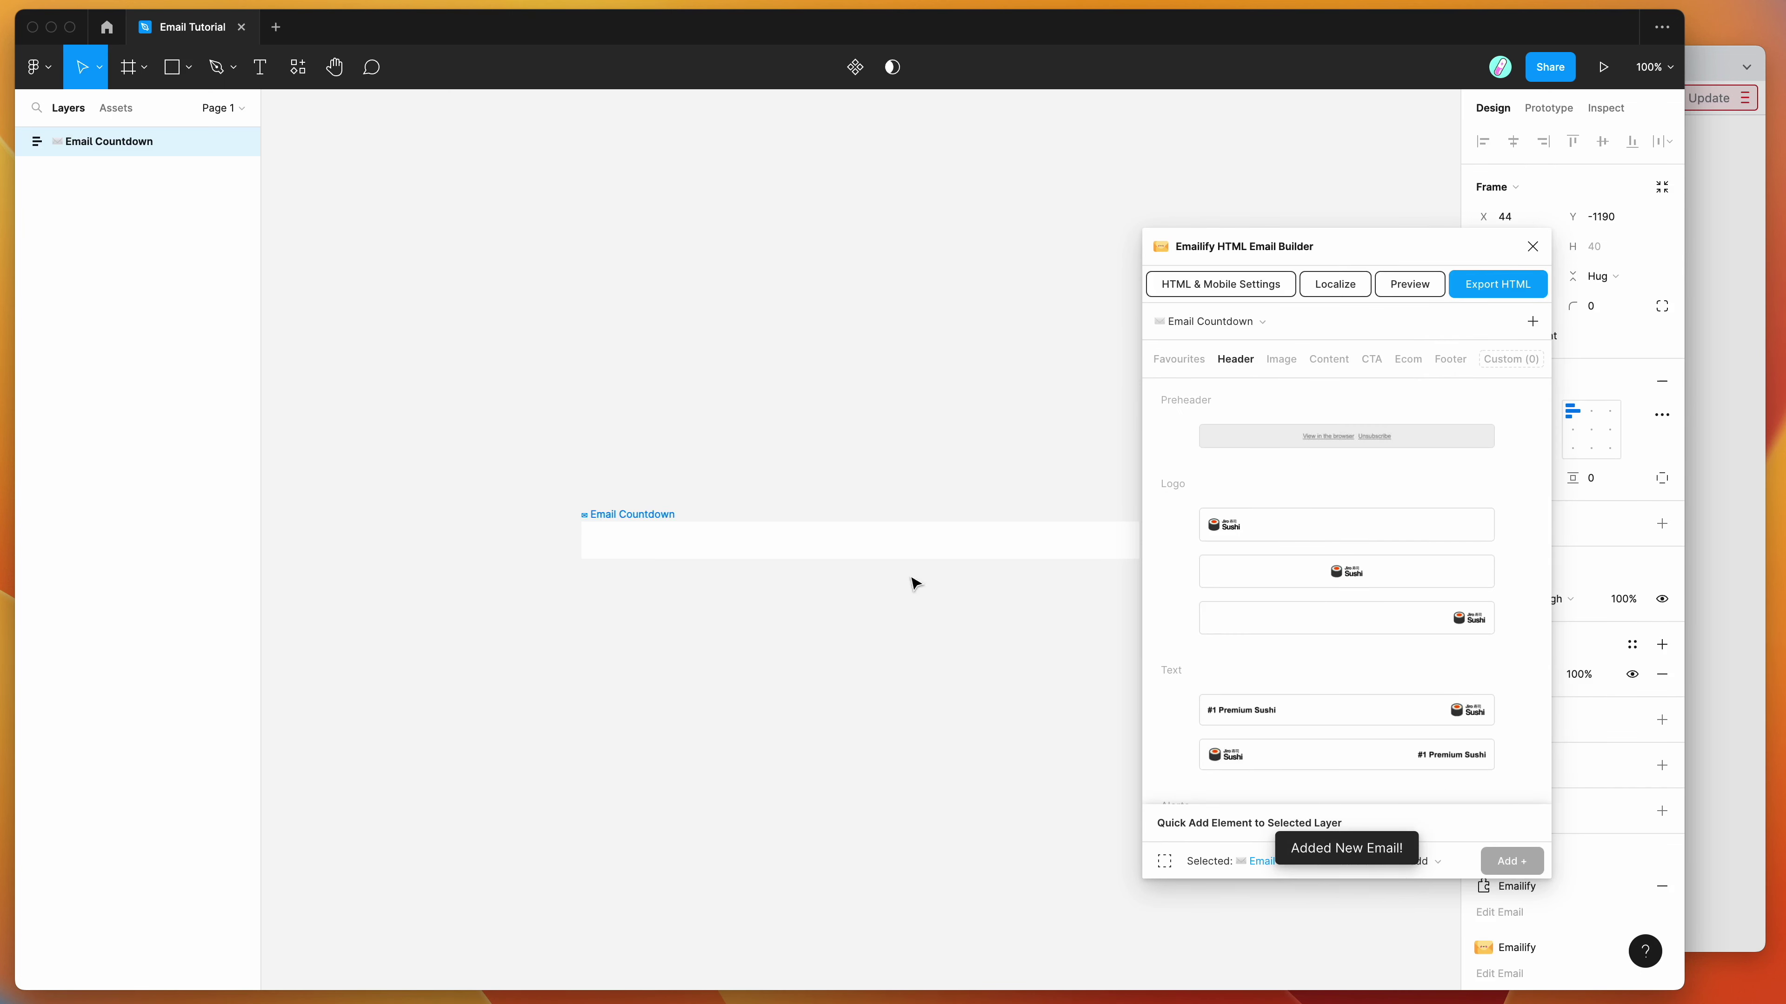
Add the Logo Center header and the Full Width Background Image hero row
scroll(716, 439, down, 1)
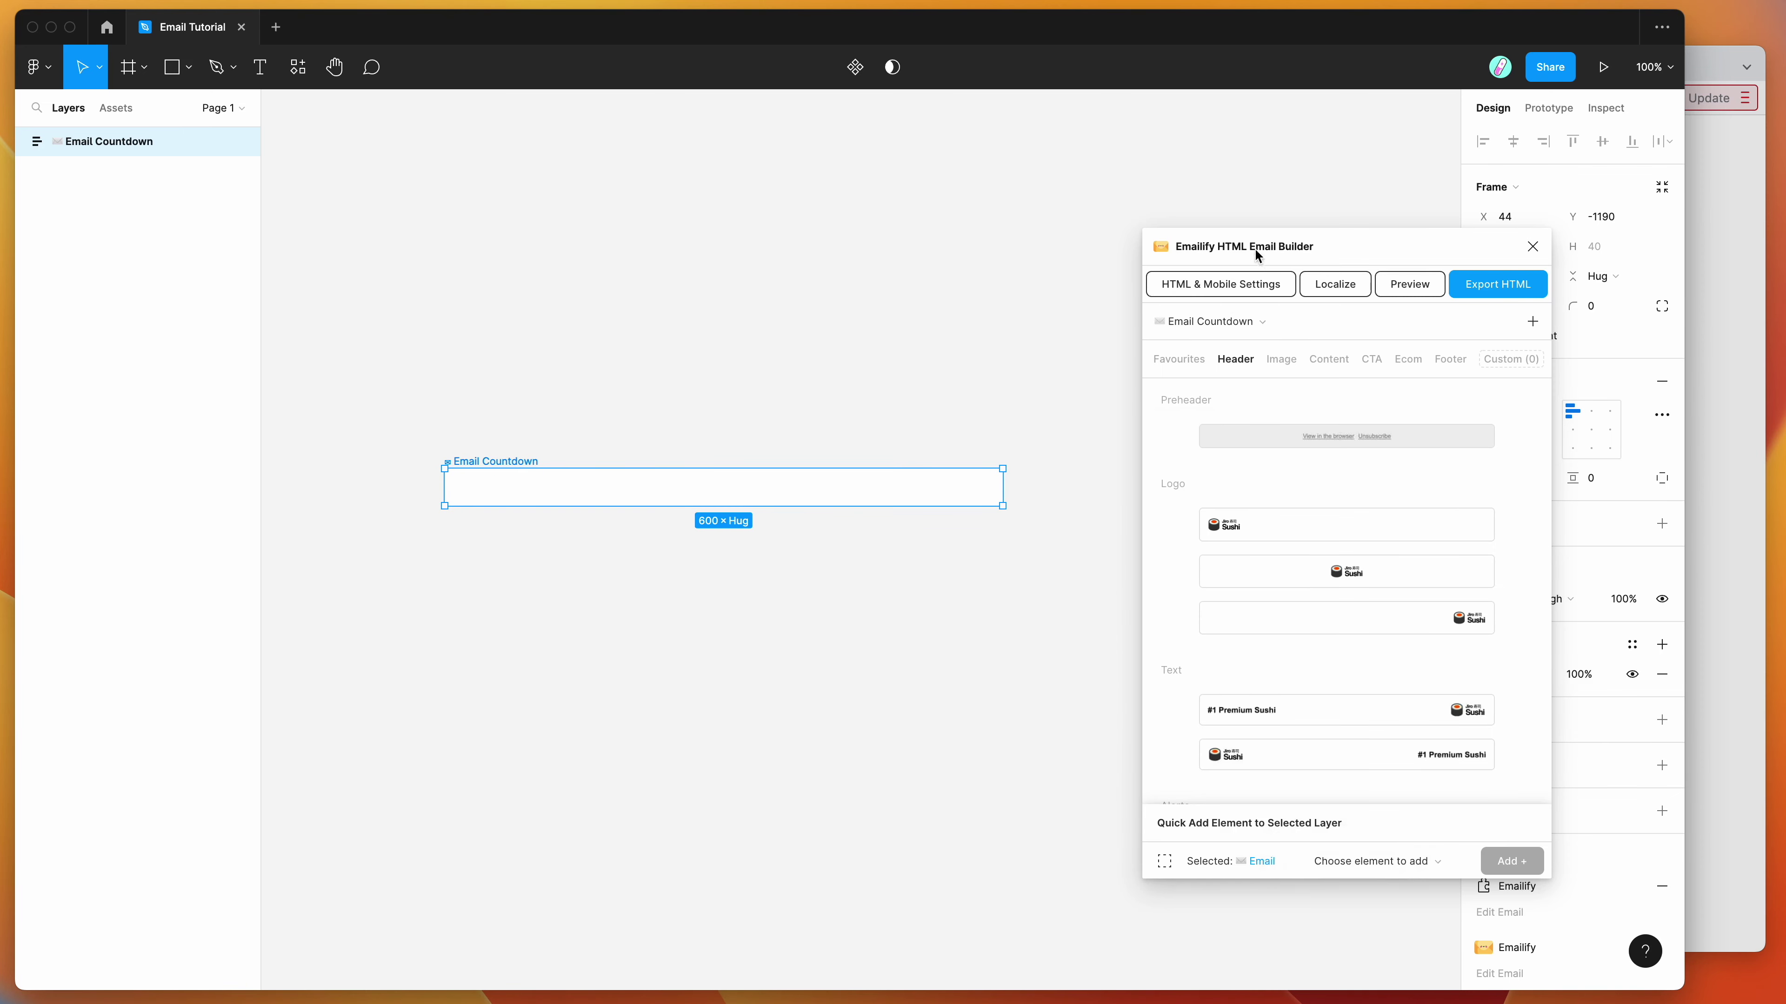
drag(1257, 253, 1206, 187)
click(1310, 508)
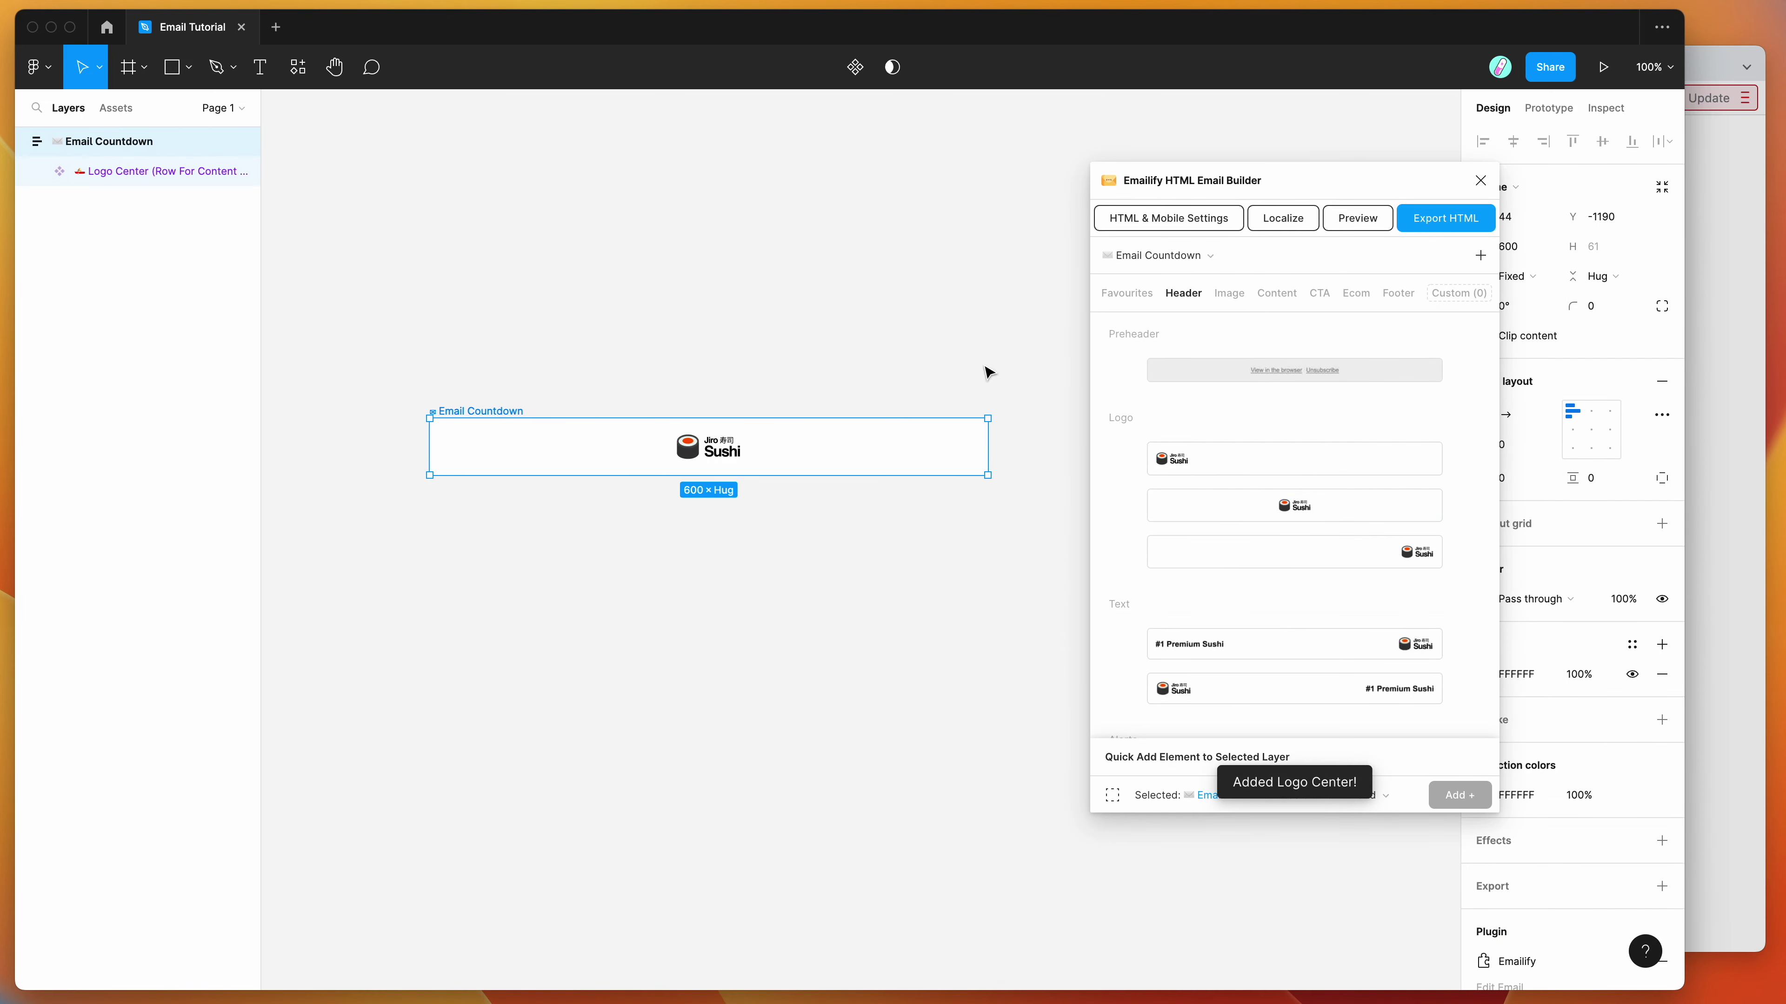
click(1278, 294)
click(1229, 294)
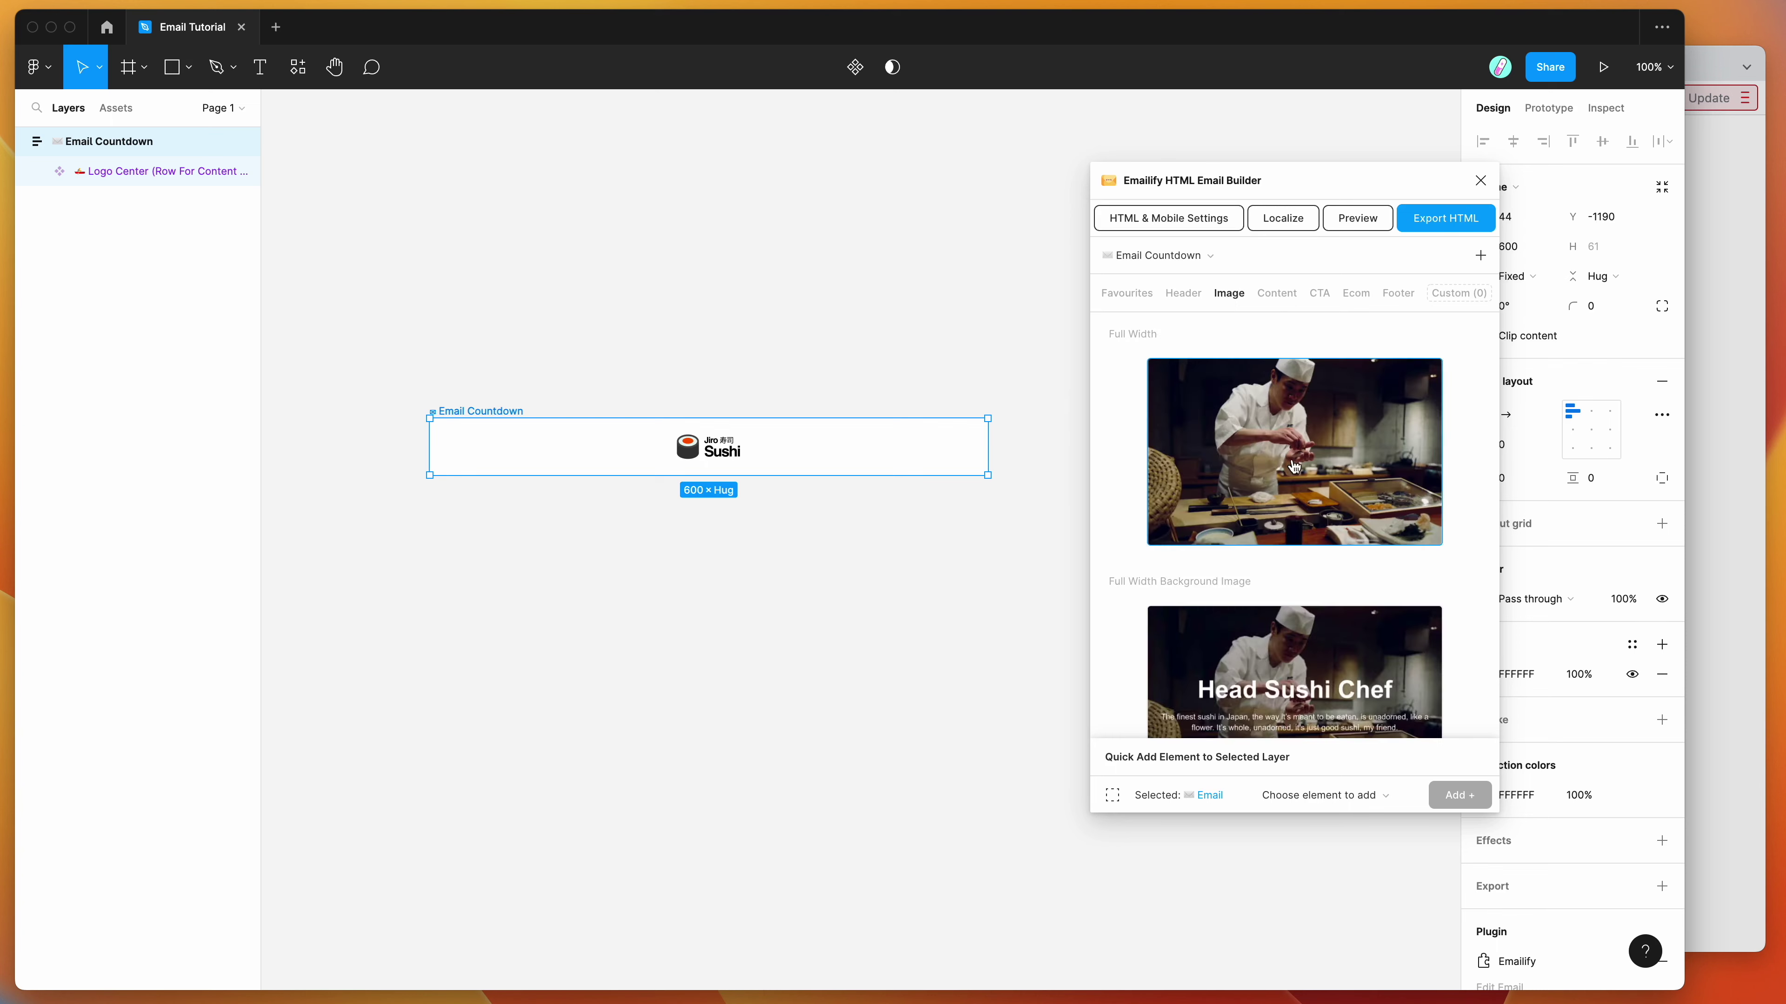
click(1292, 495)
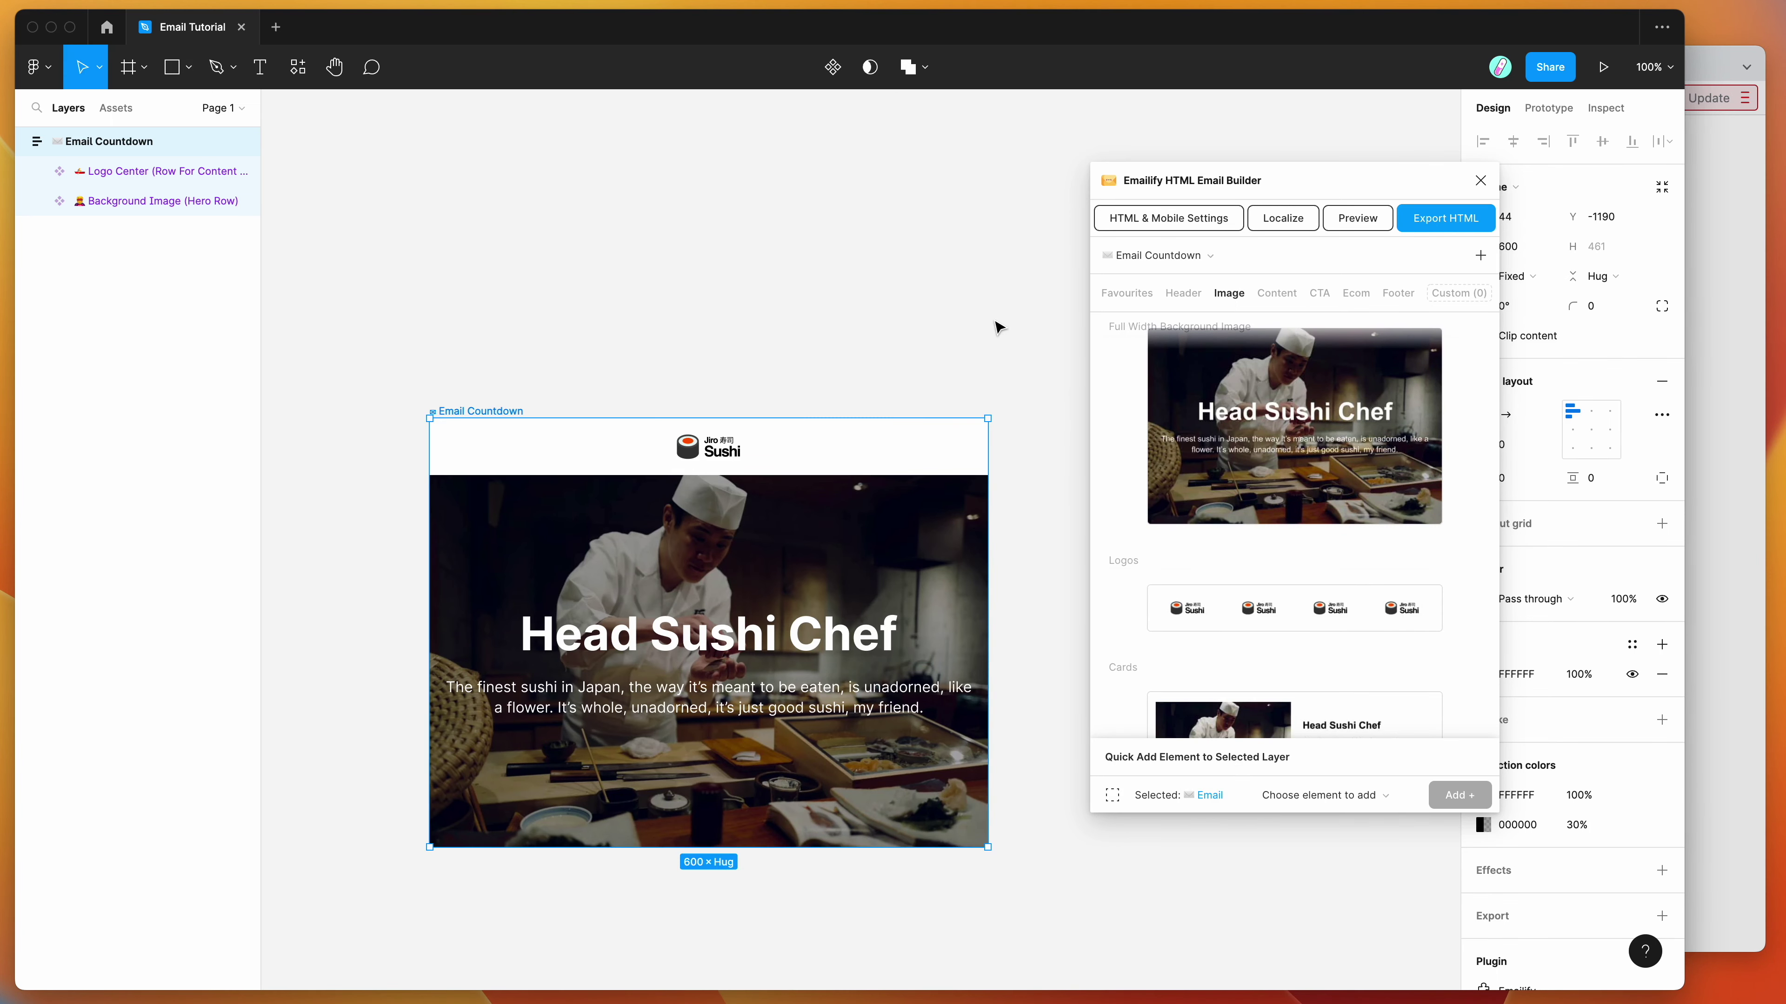
Add the Heading With Paragraph content block and the Footer Minimal footer
click(1276, 293)
scroll(1291, 464, down, 1)
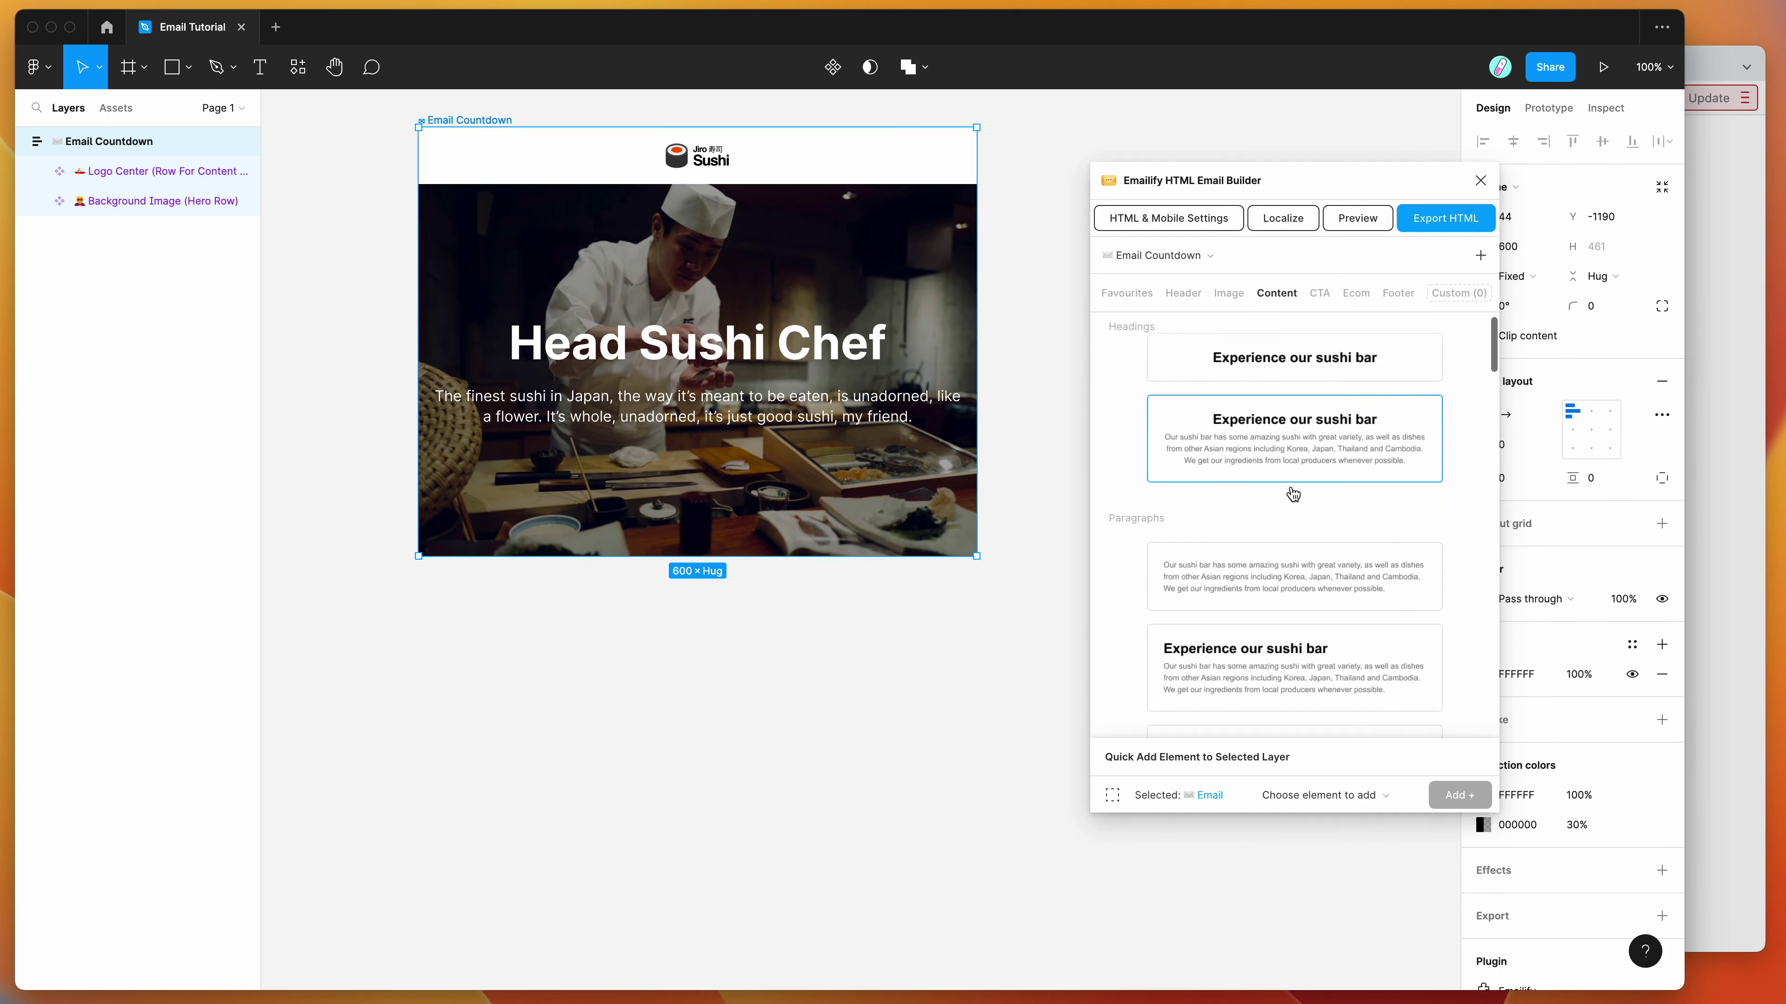
click(1291, 449)
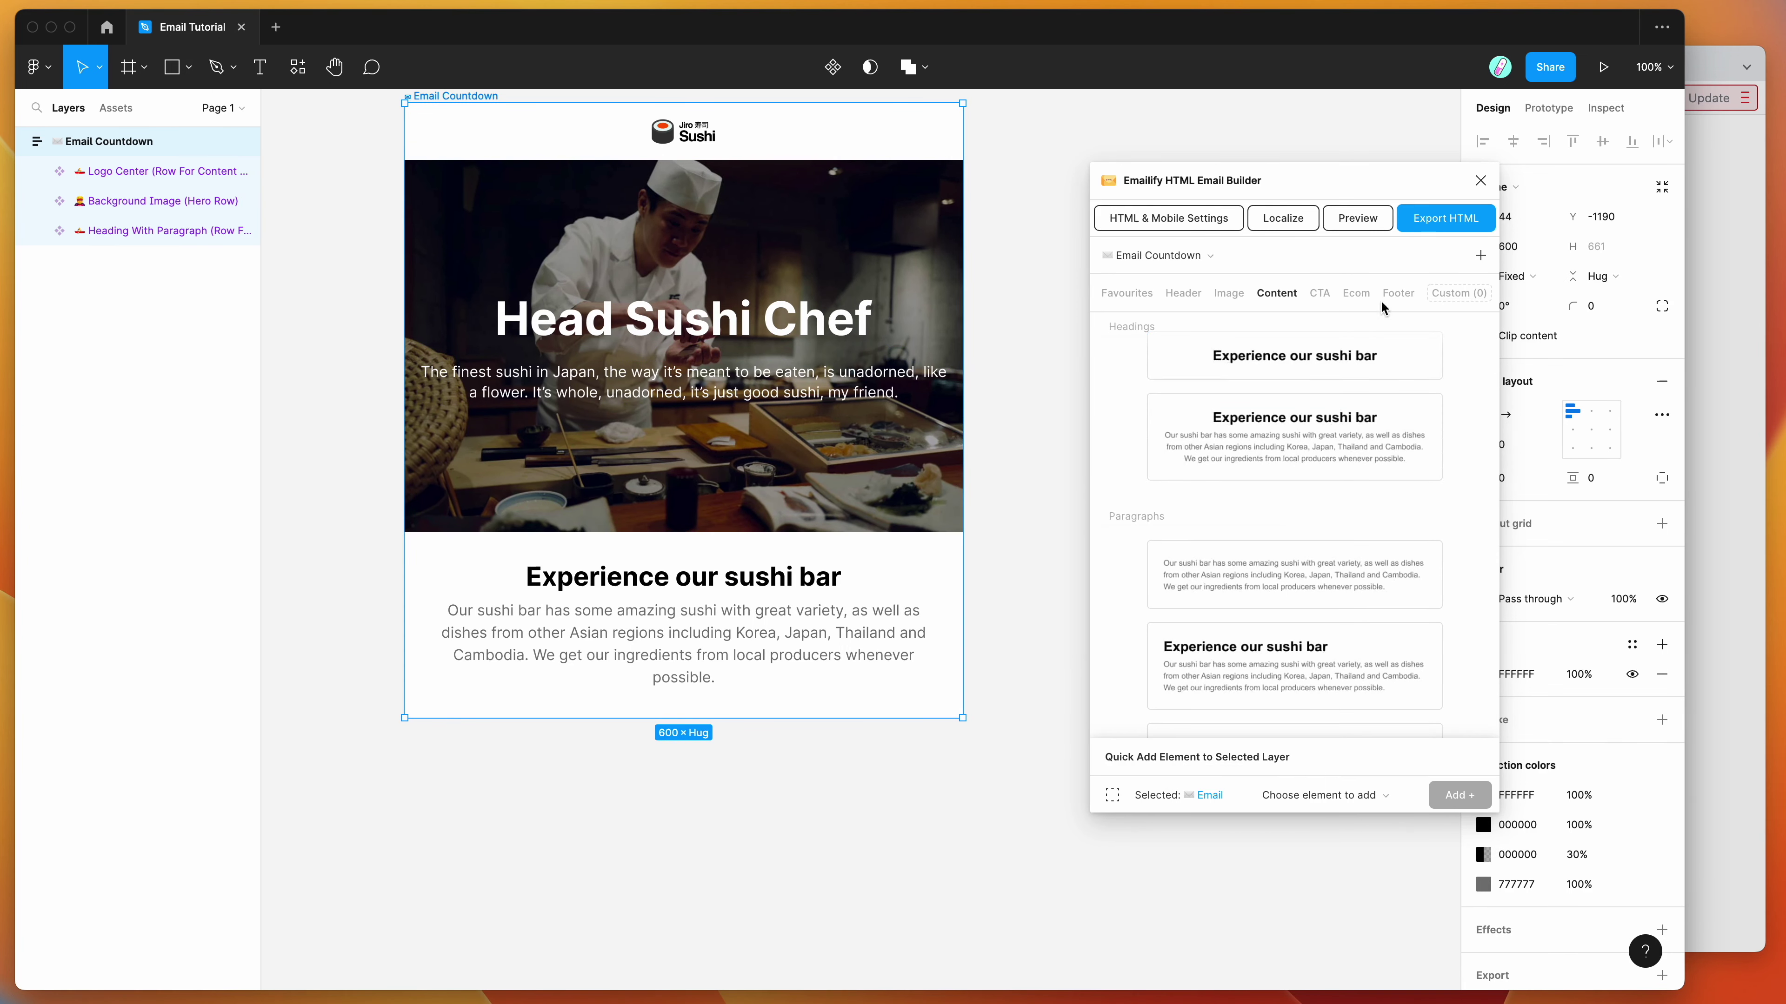
click(1397, 292)
scroll(1335, 490, down, 15)
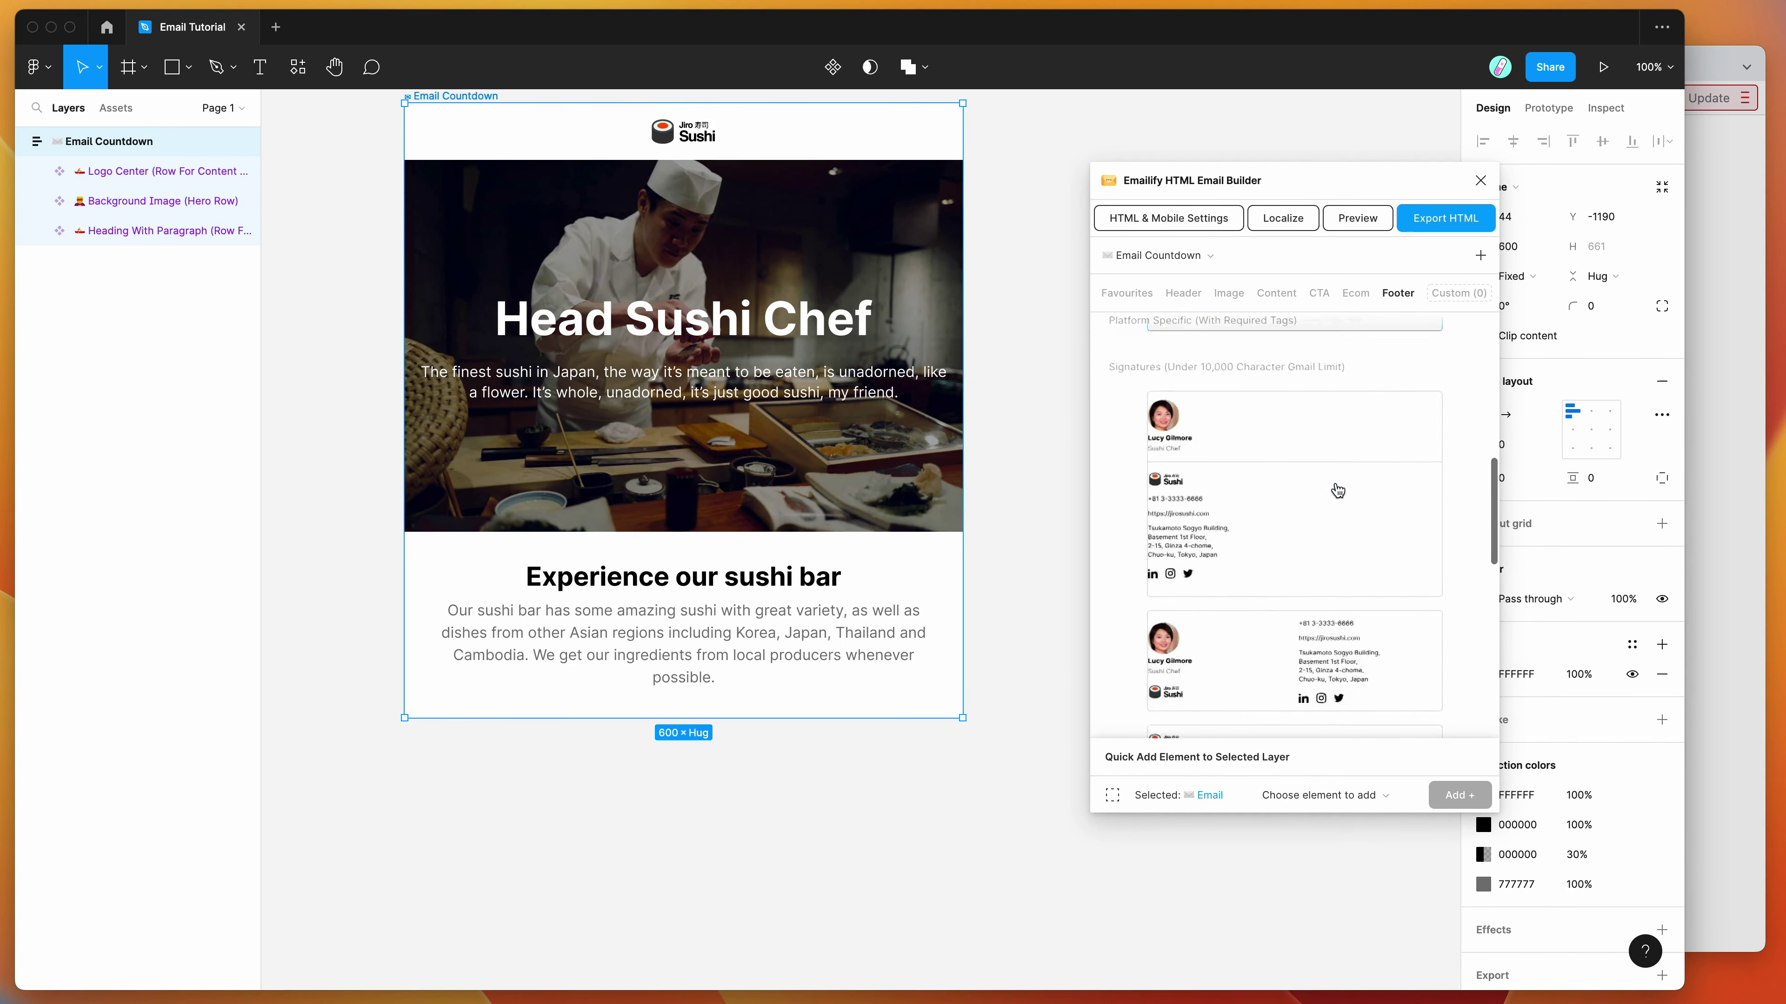
scroll(1336, 490, down, 2)
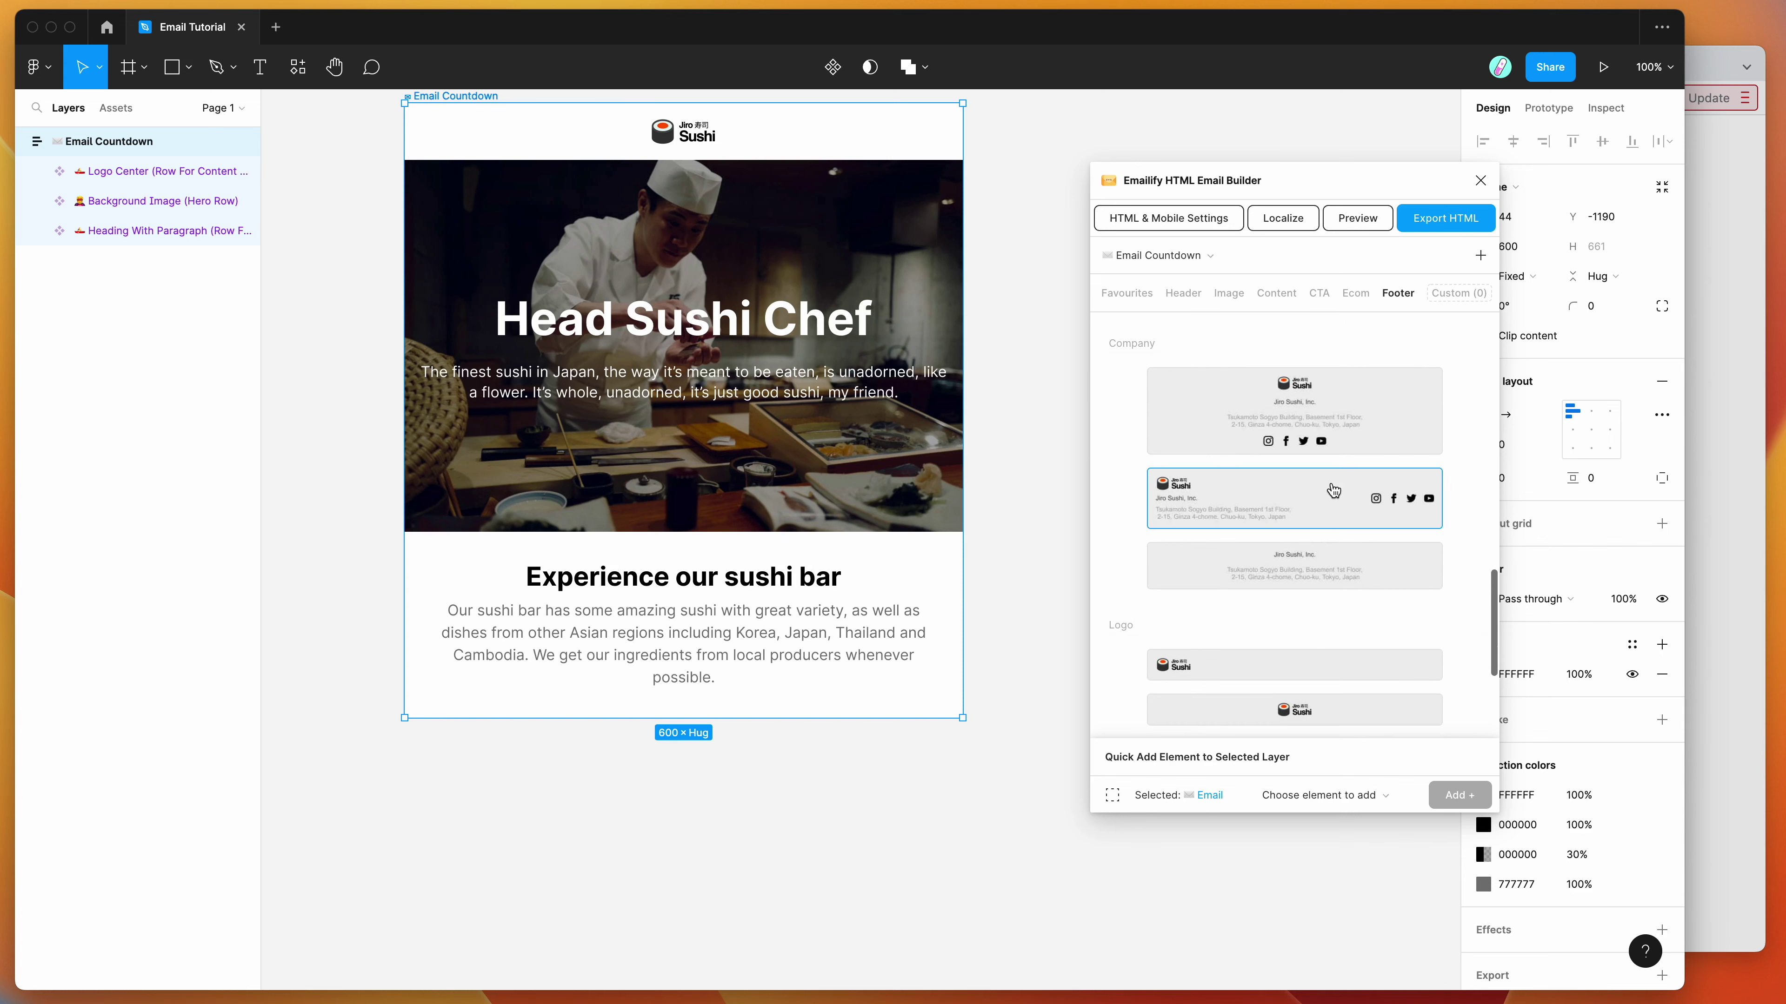
click(1304, 567)
scroll(809, 548, up, 2)
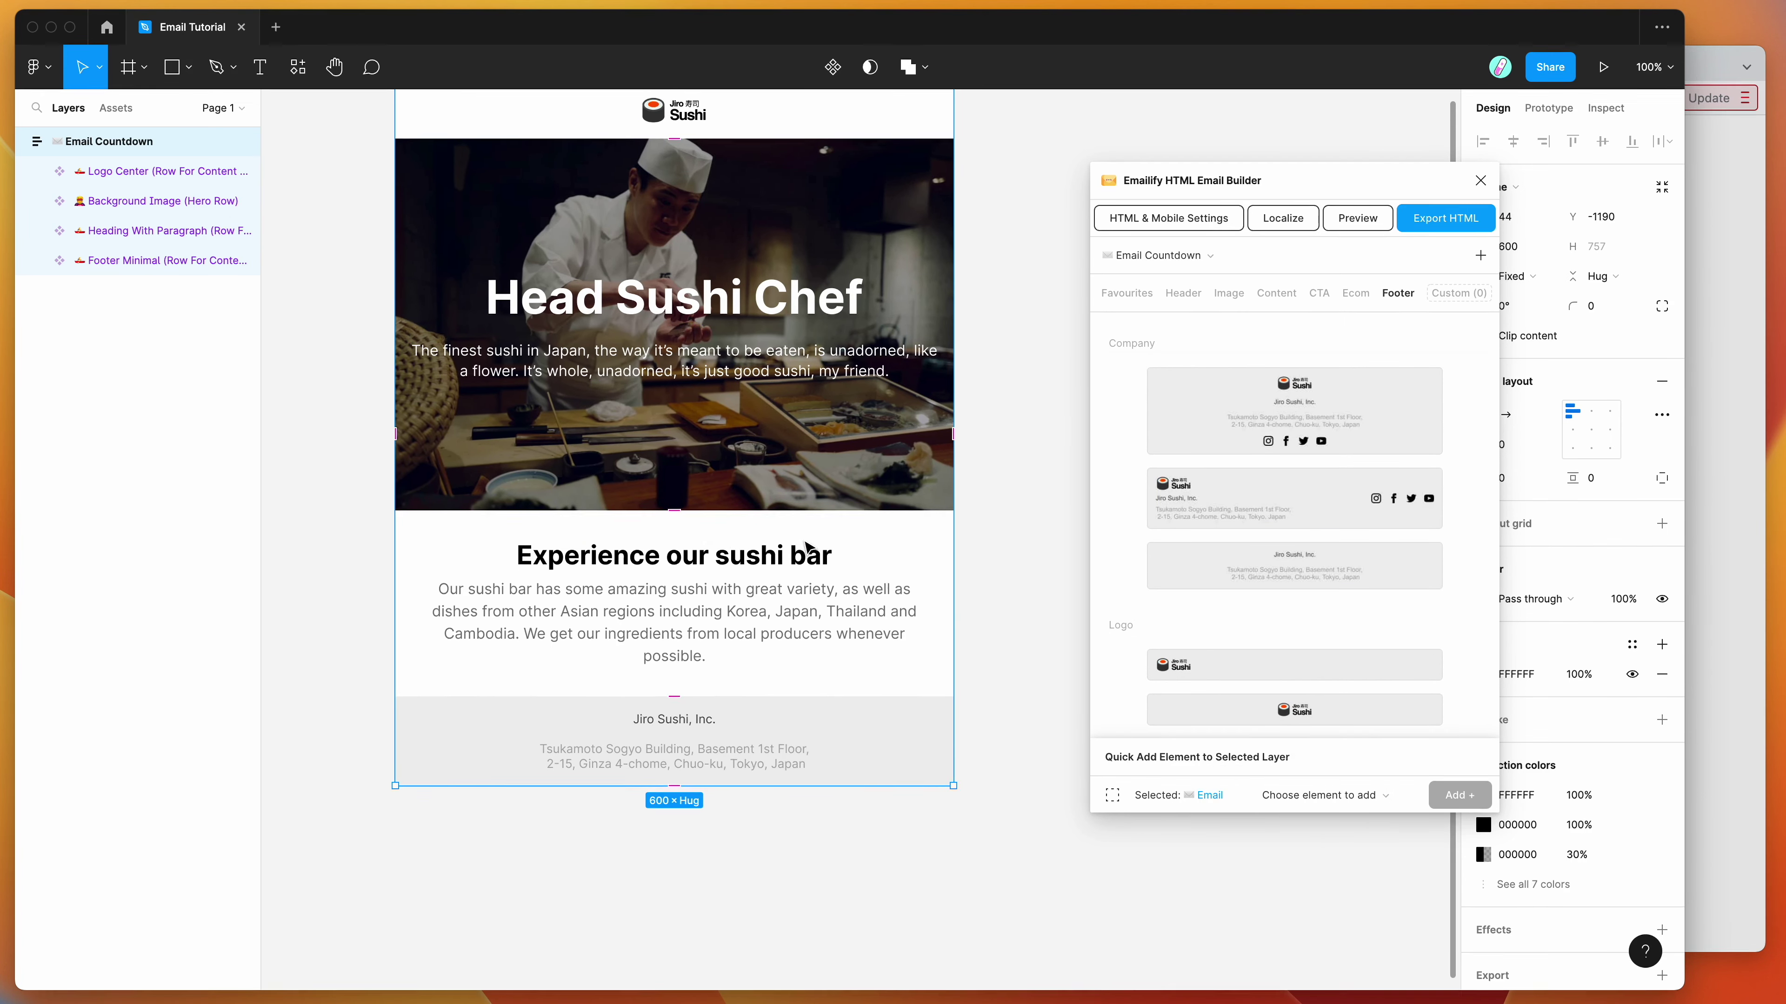
scroll(809, 548, up, 1)
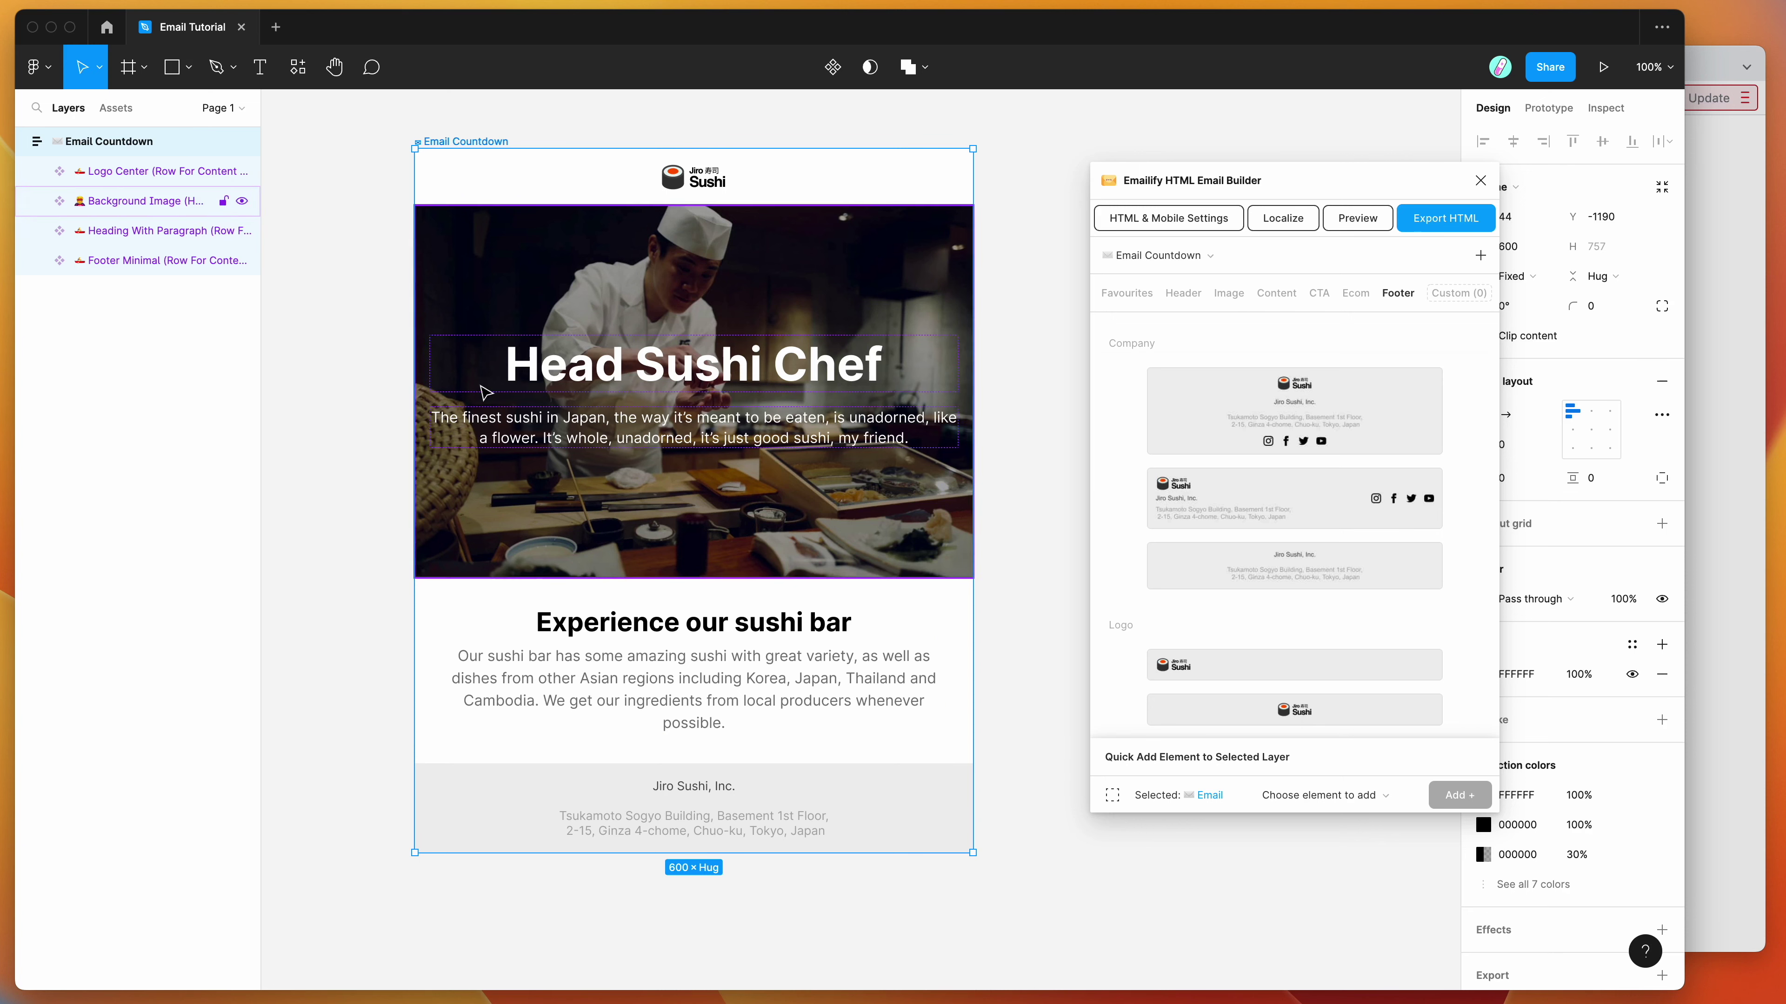
Deselect the email frame, reposition the Emailify window, and bring the Sendtric browser forward
click(757, 128)
scroll(757, 129, up, 2)
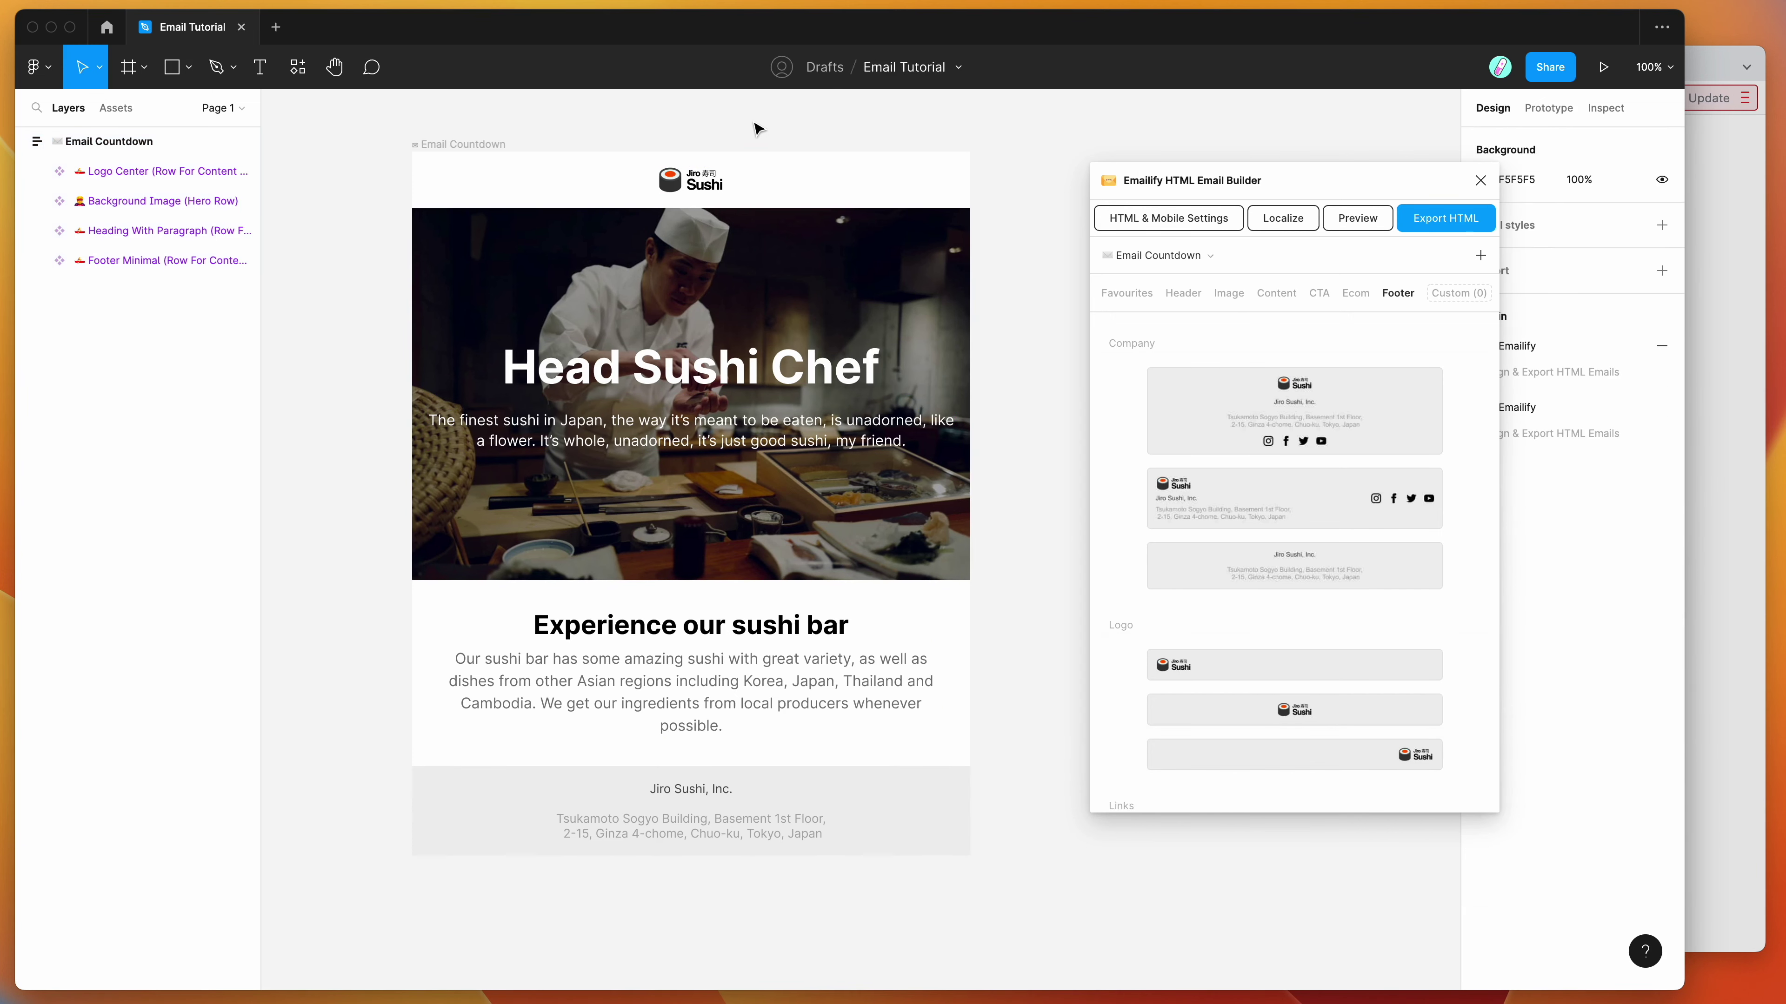
scroll(757, 129, up, 1)
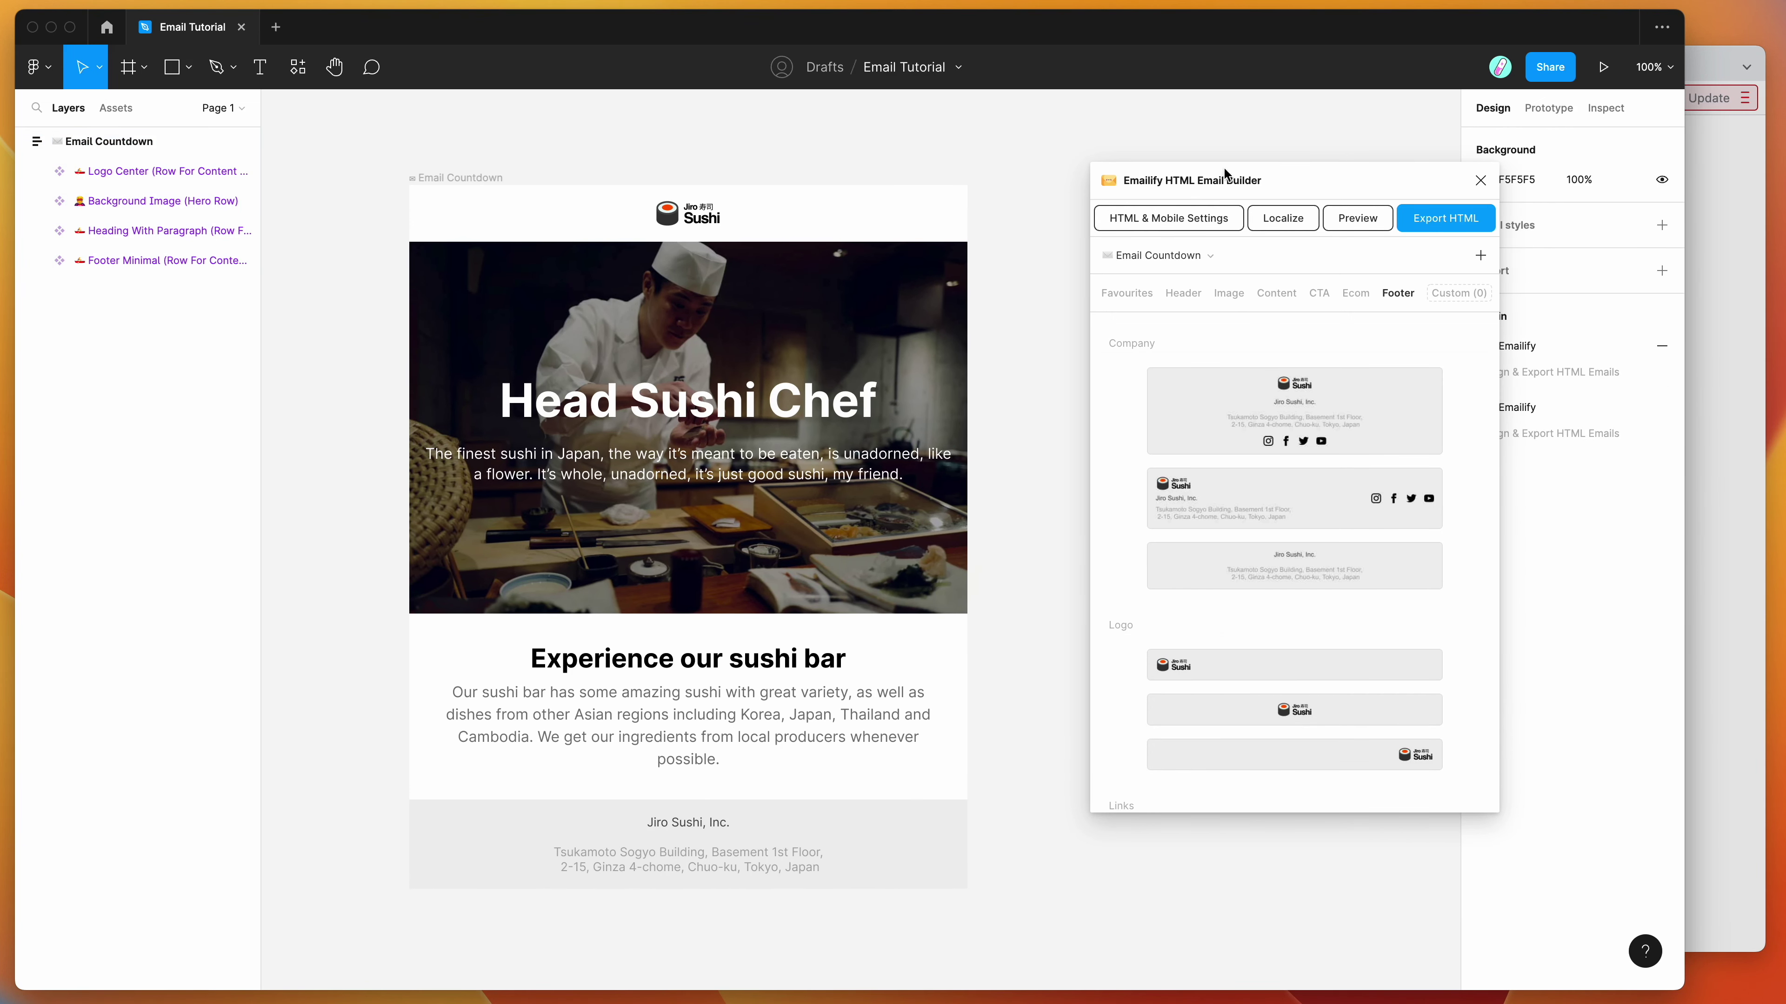
drag(1248, 191, 1331, 229)
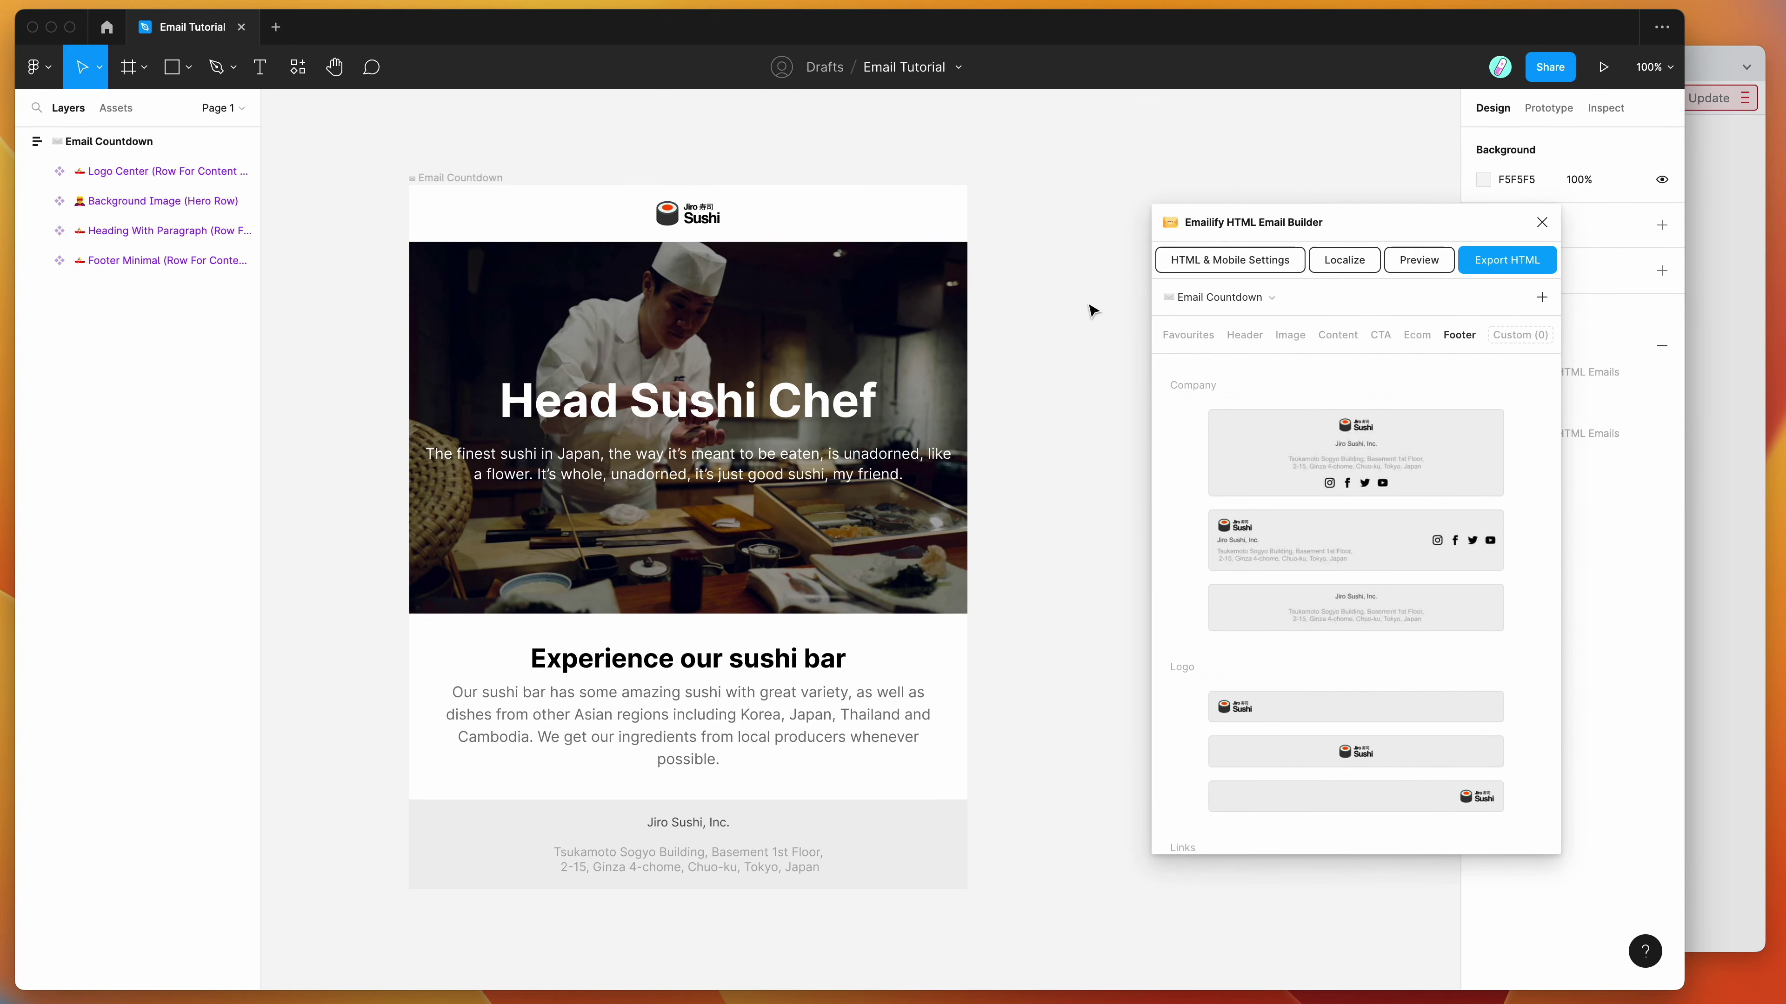
scroll(1054, 331, right, 1)
drag(1265, 231, 1277, 267)
scroll(1069, 319, down, 1)
scroll(1069, 320, right, 1)
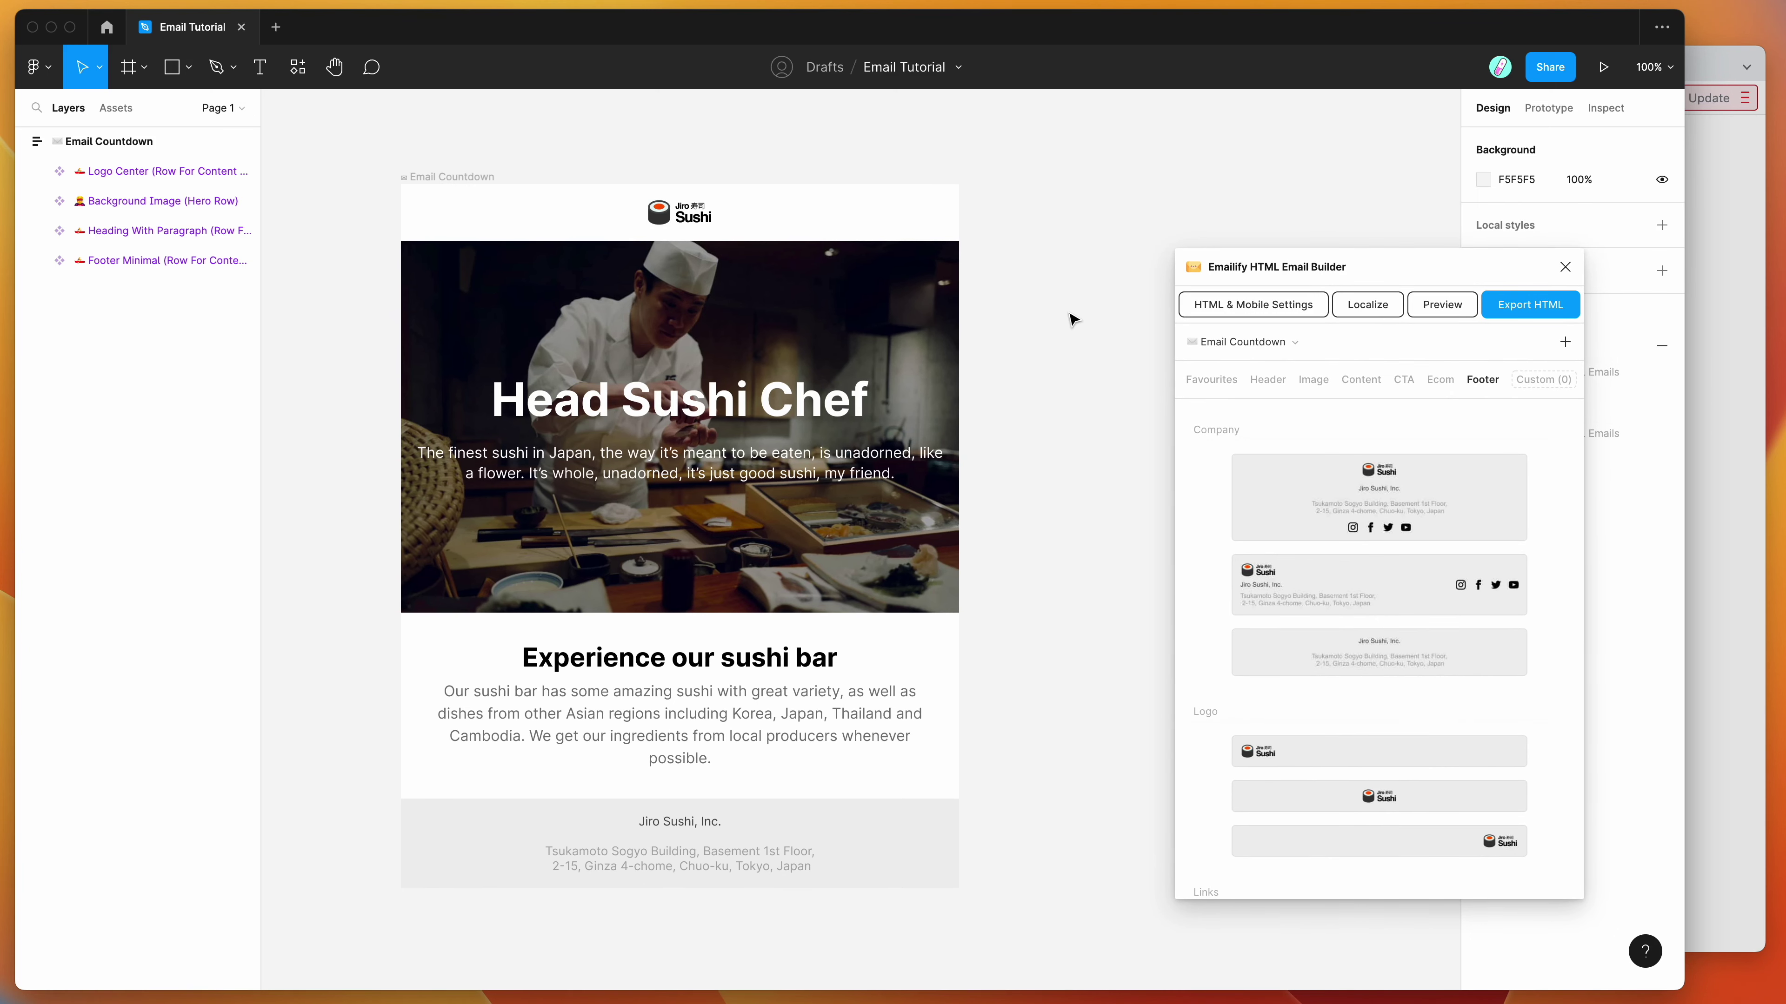
drag(1279, 291, 1130, 223)
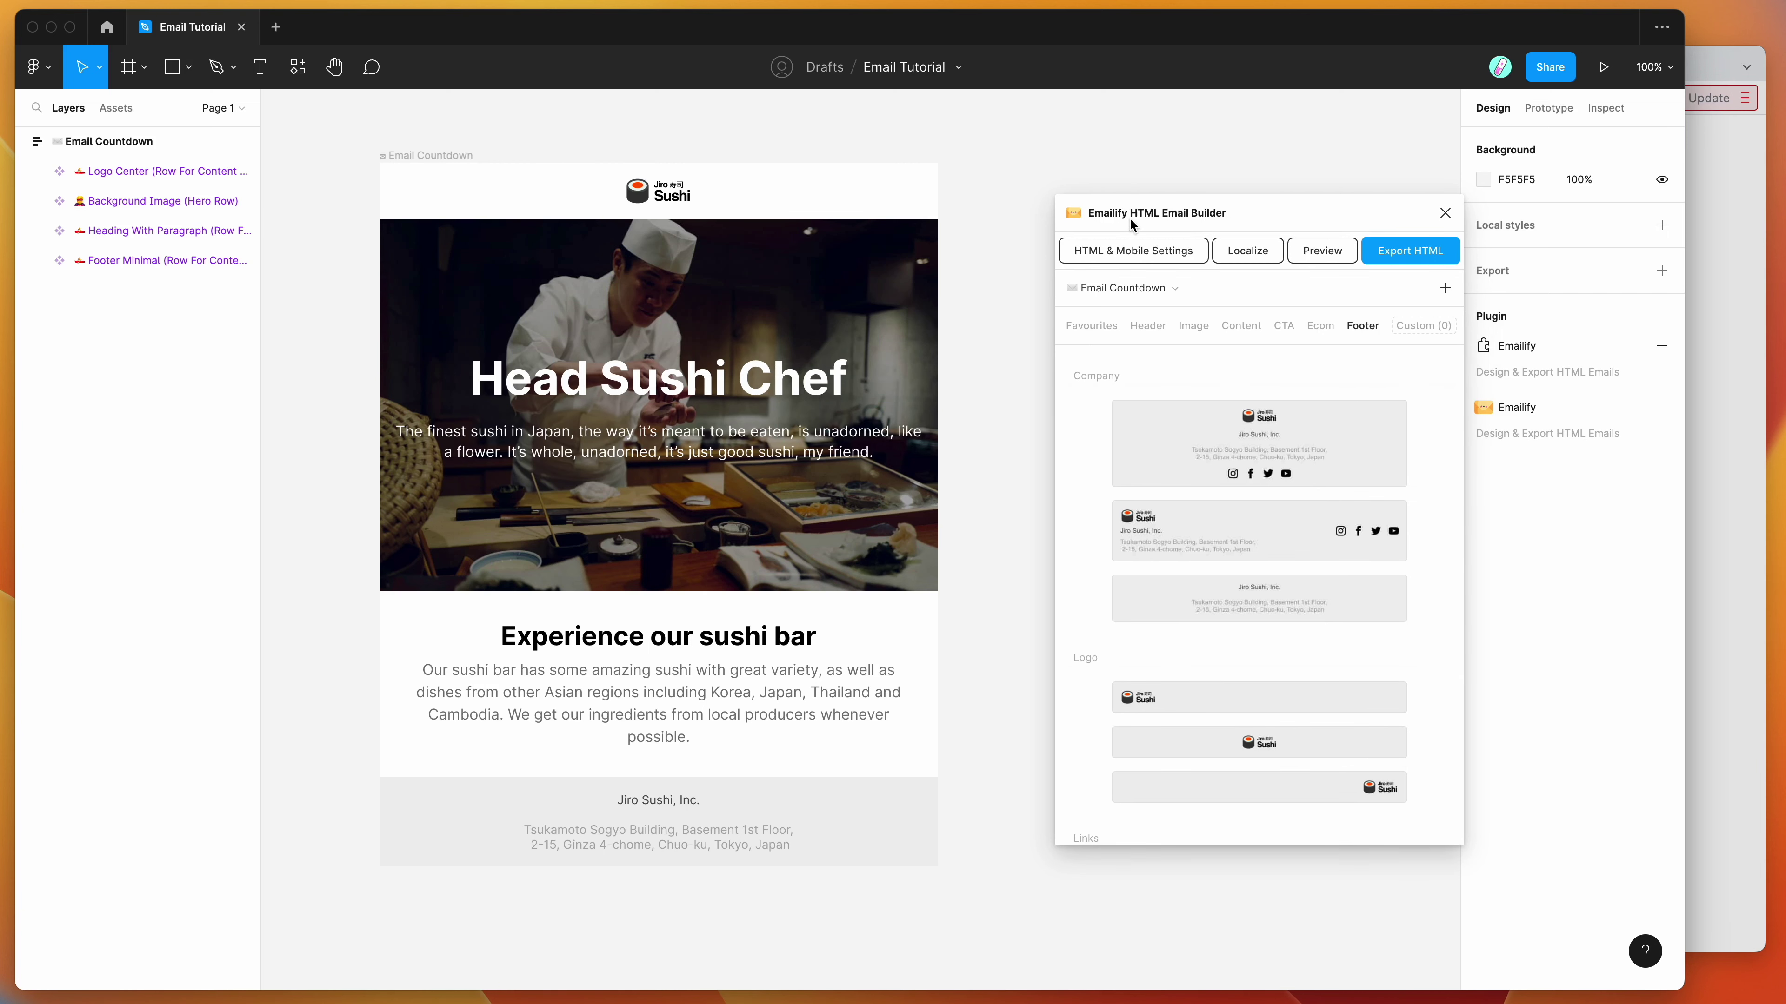
click(1696, 387)
scroll(1226, 456, down, 2)
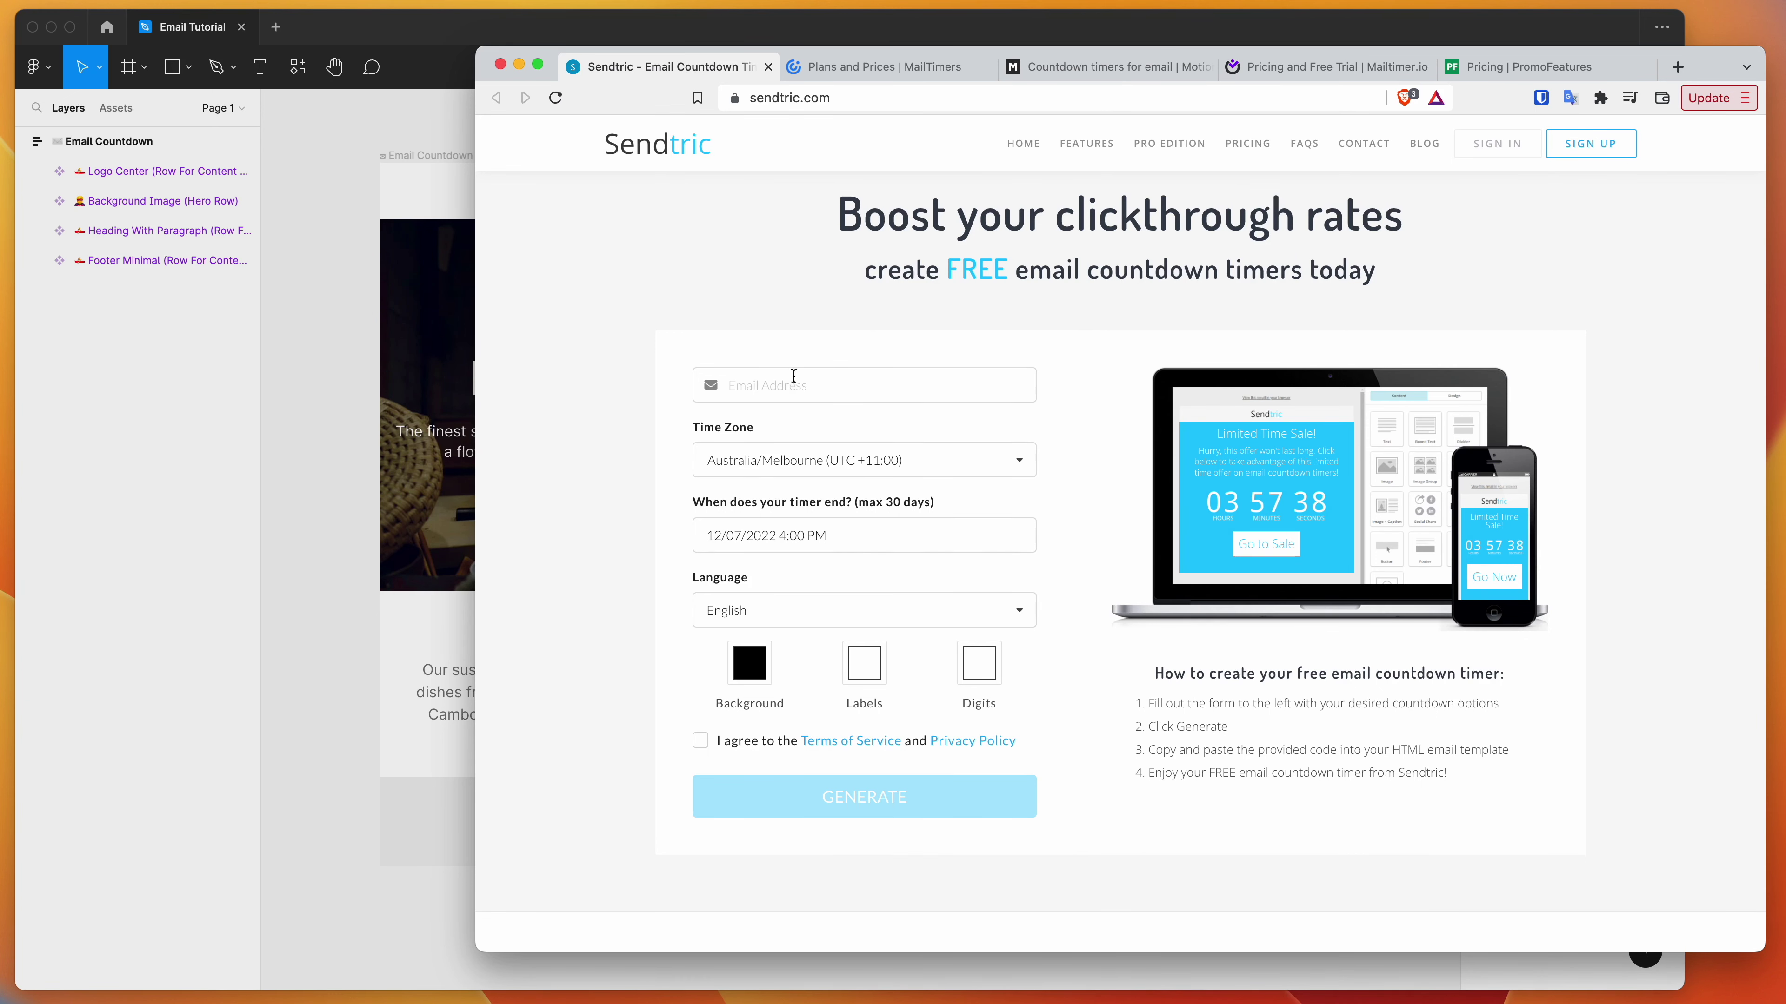
Compare the MailTimers, MotionMail, Mailtimer.io and PromoFeatures pricing pages, then return to Sendtric
scroll(870, 330, up, 1)
scroll(870, 330, up, 3)
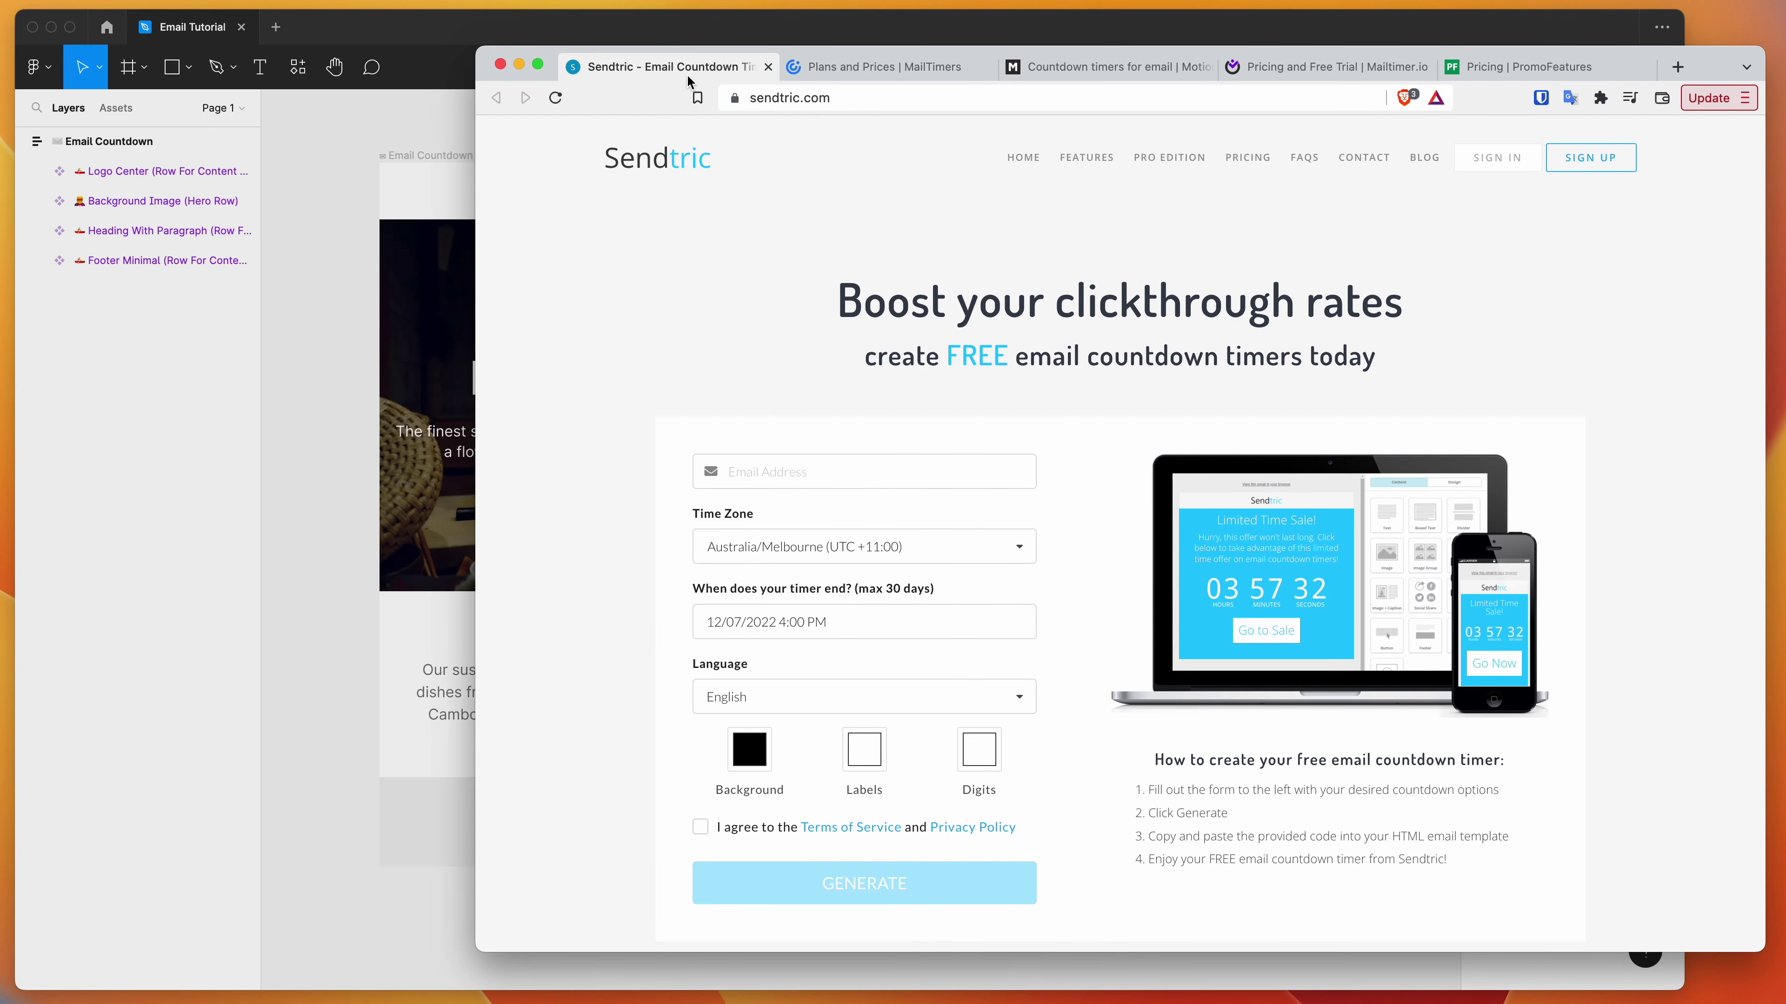
click(868, 70)
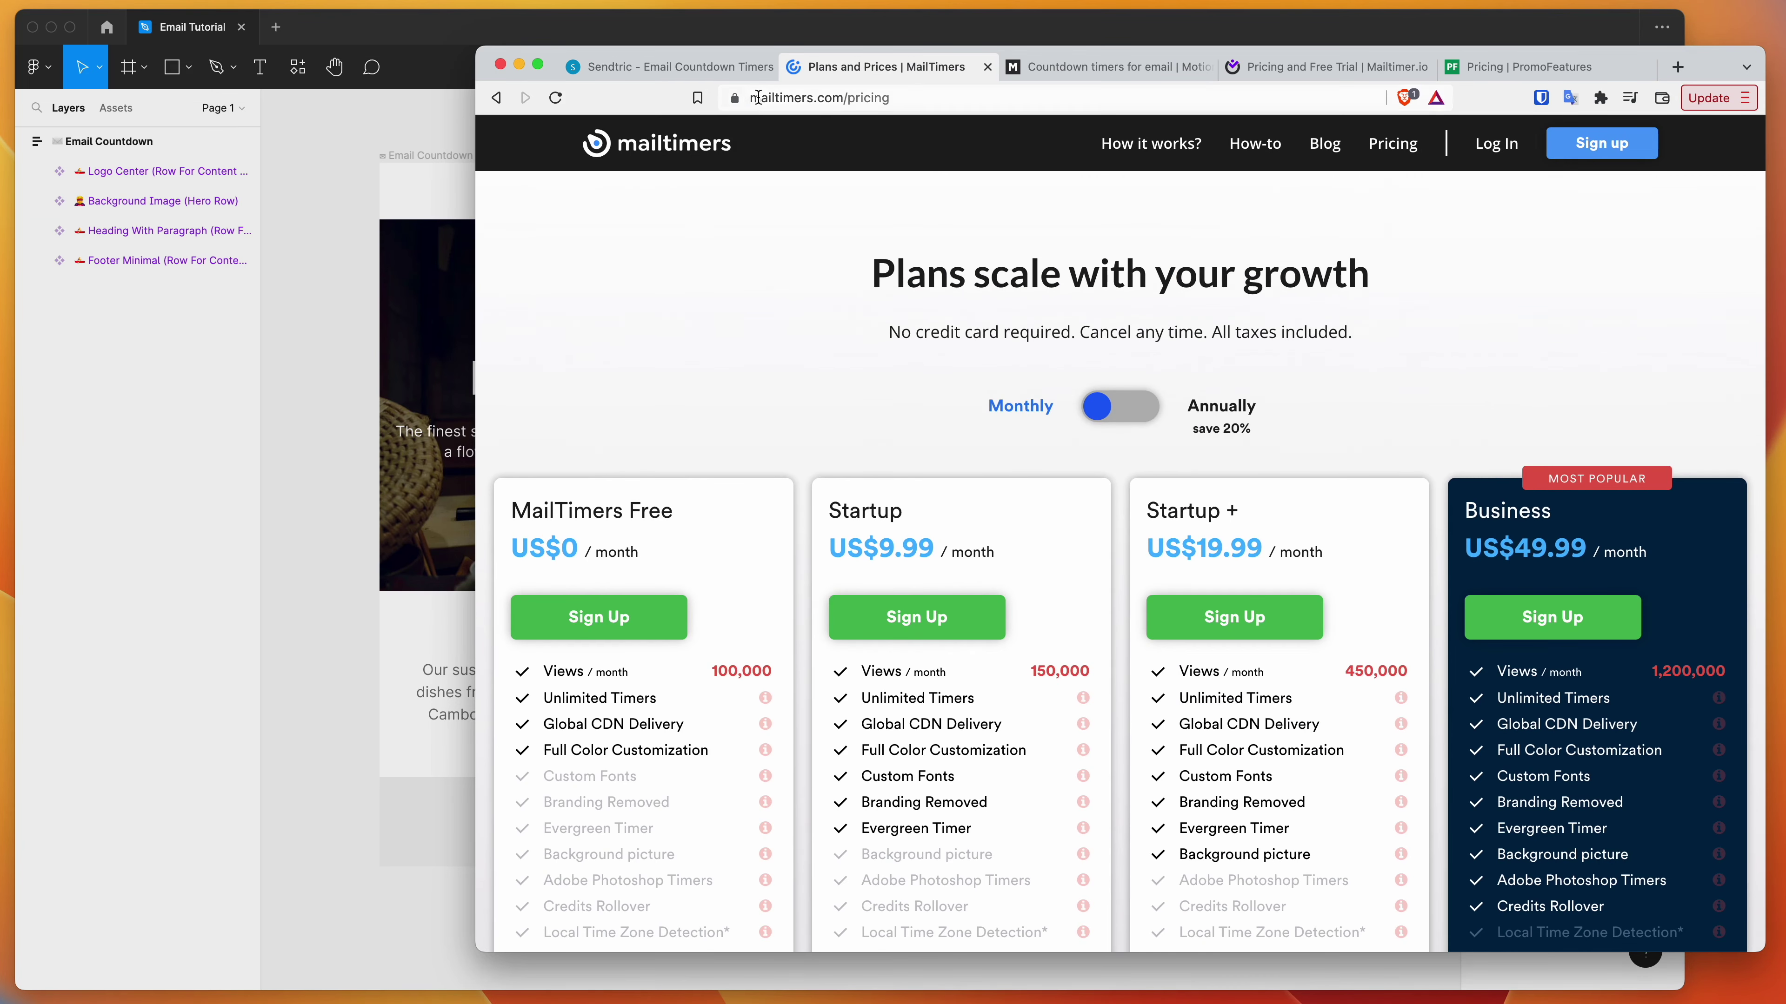
click(1065, 69)
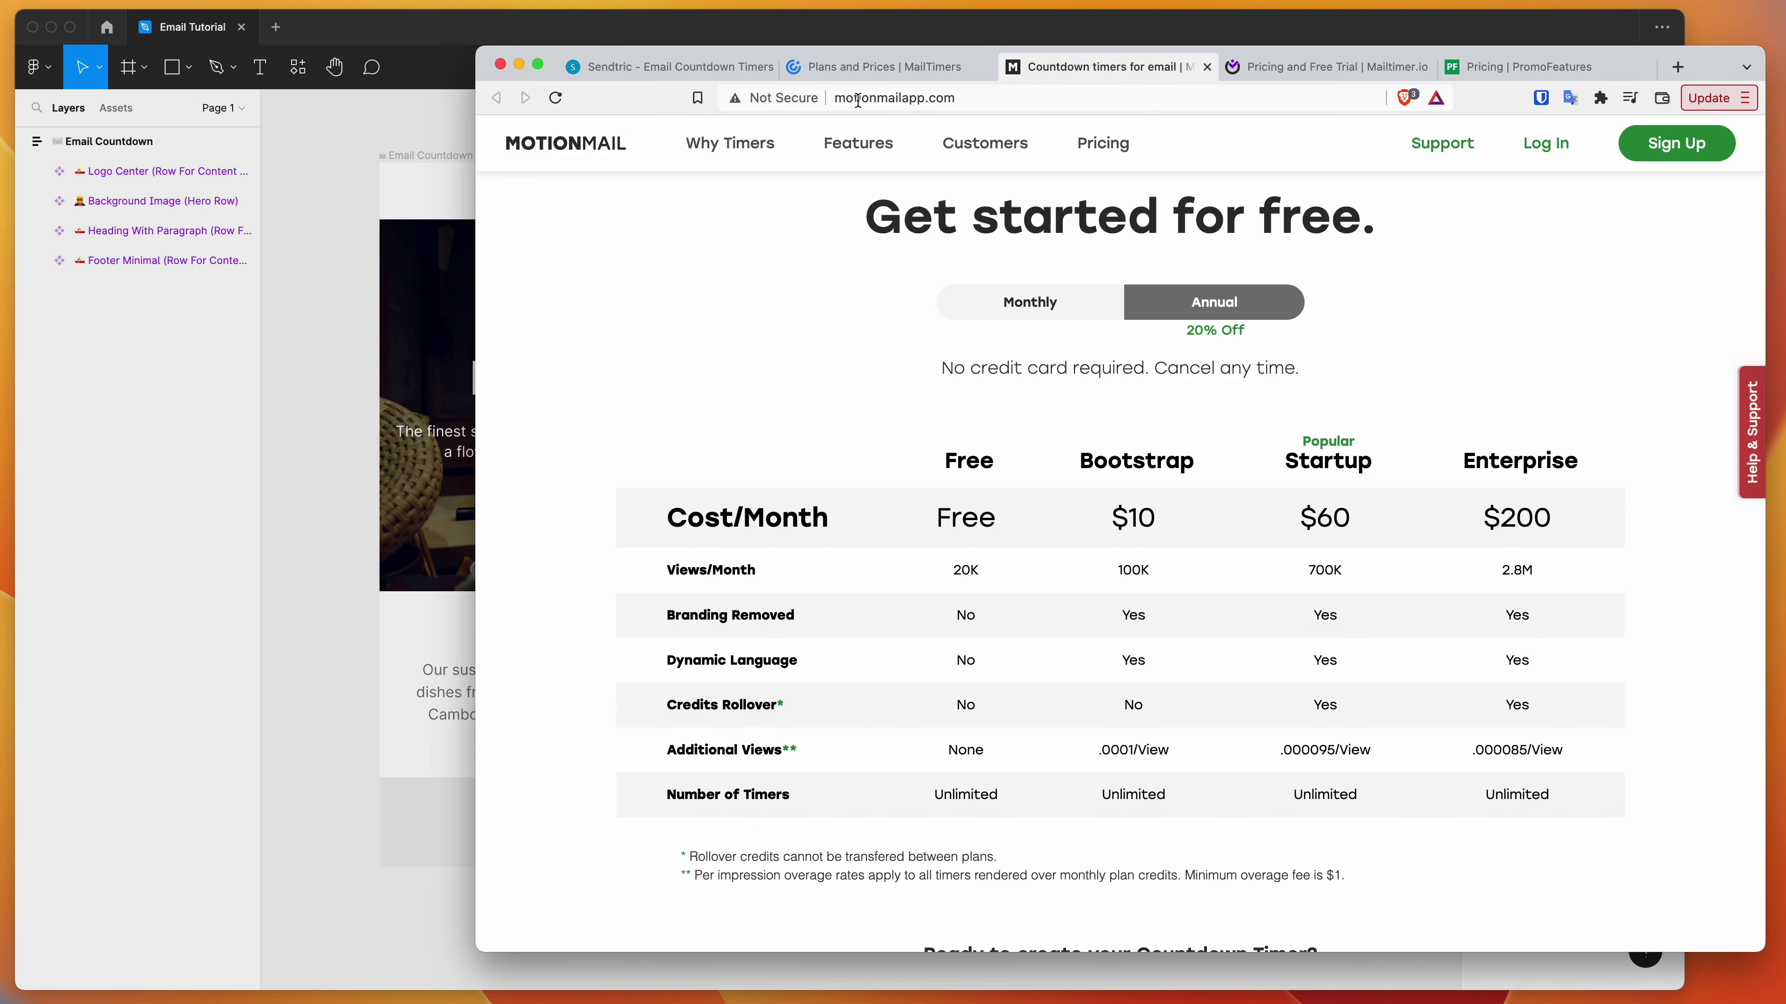
click(1288, 70)
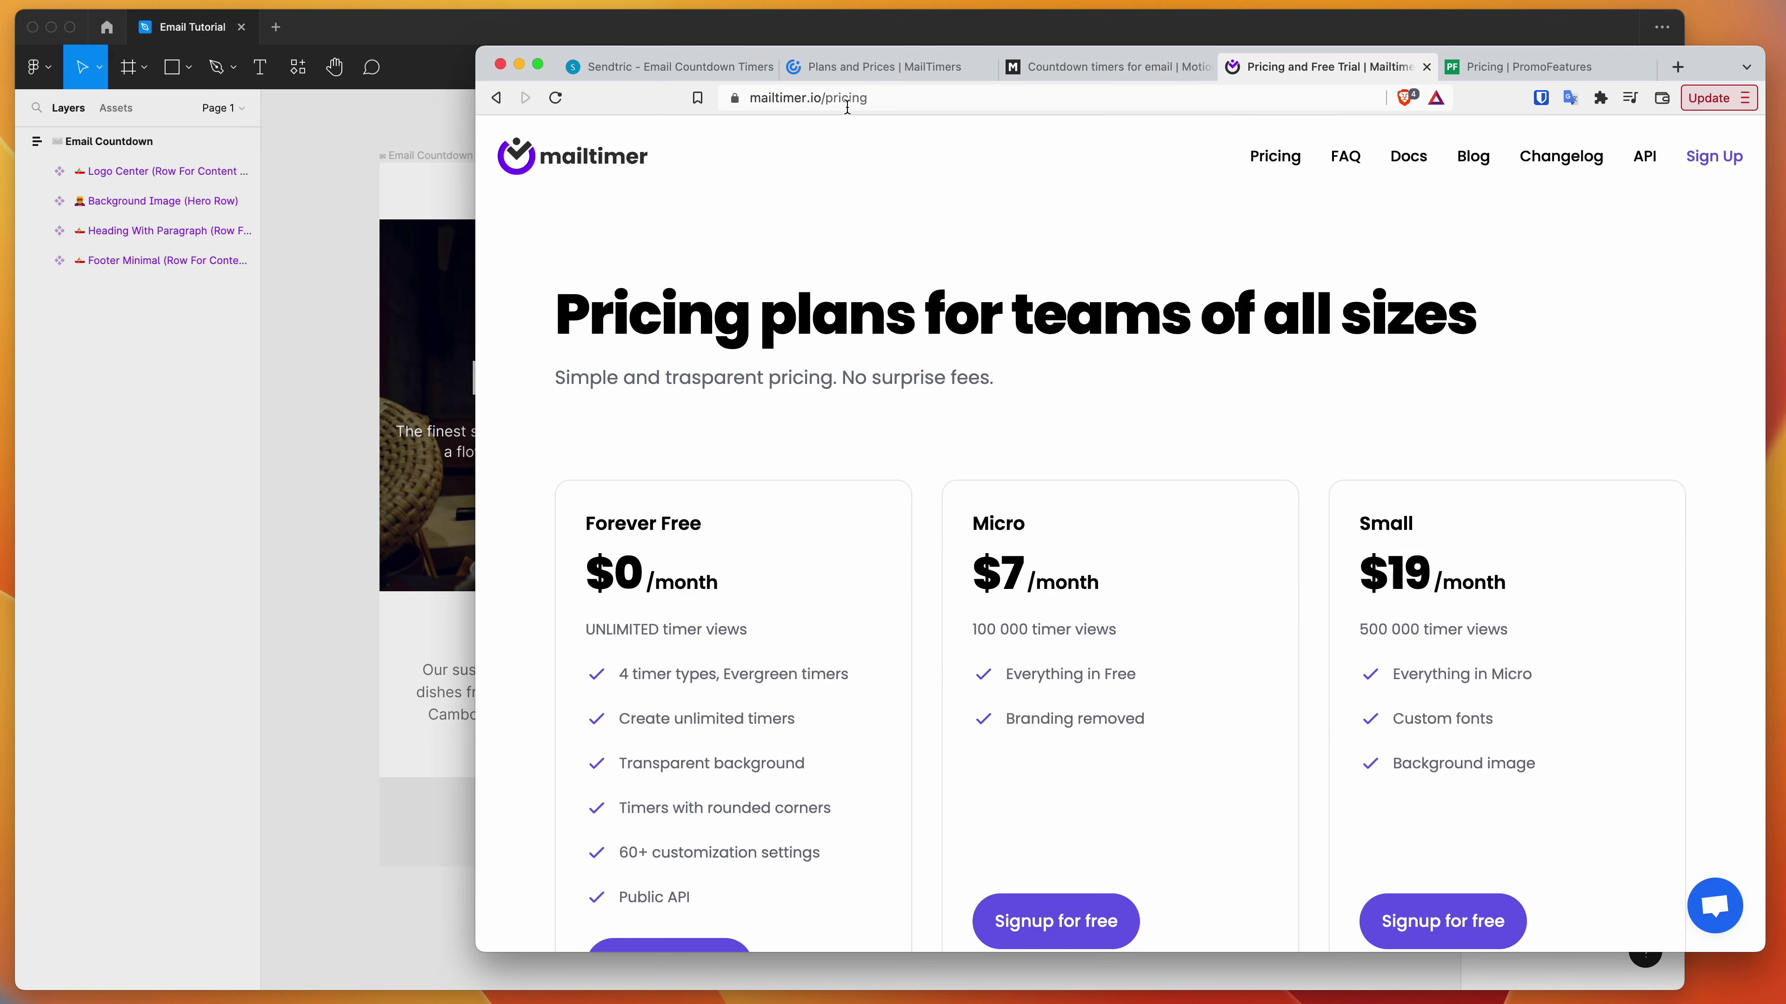
click(1519, 66)
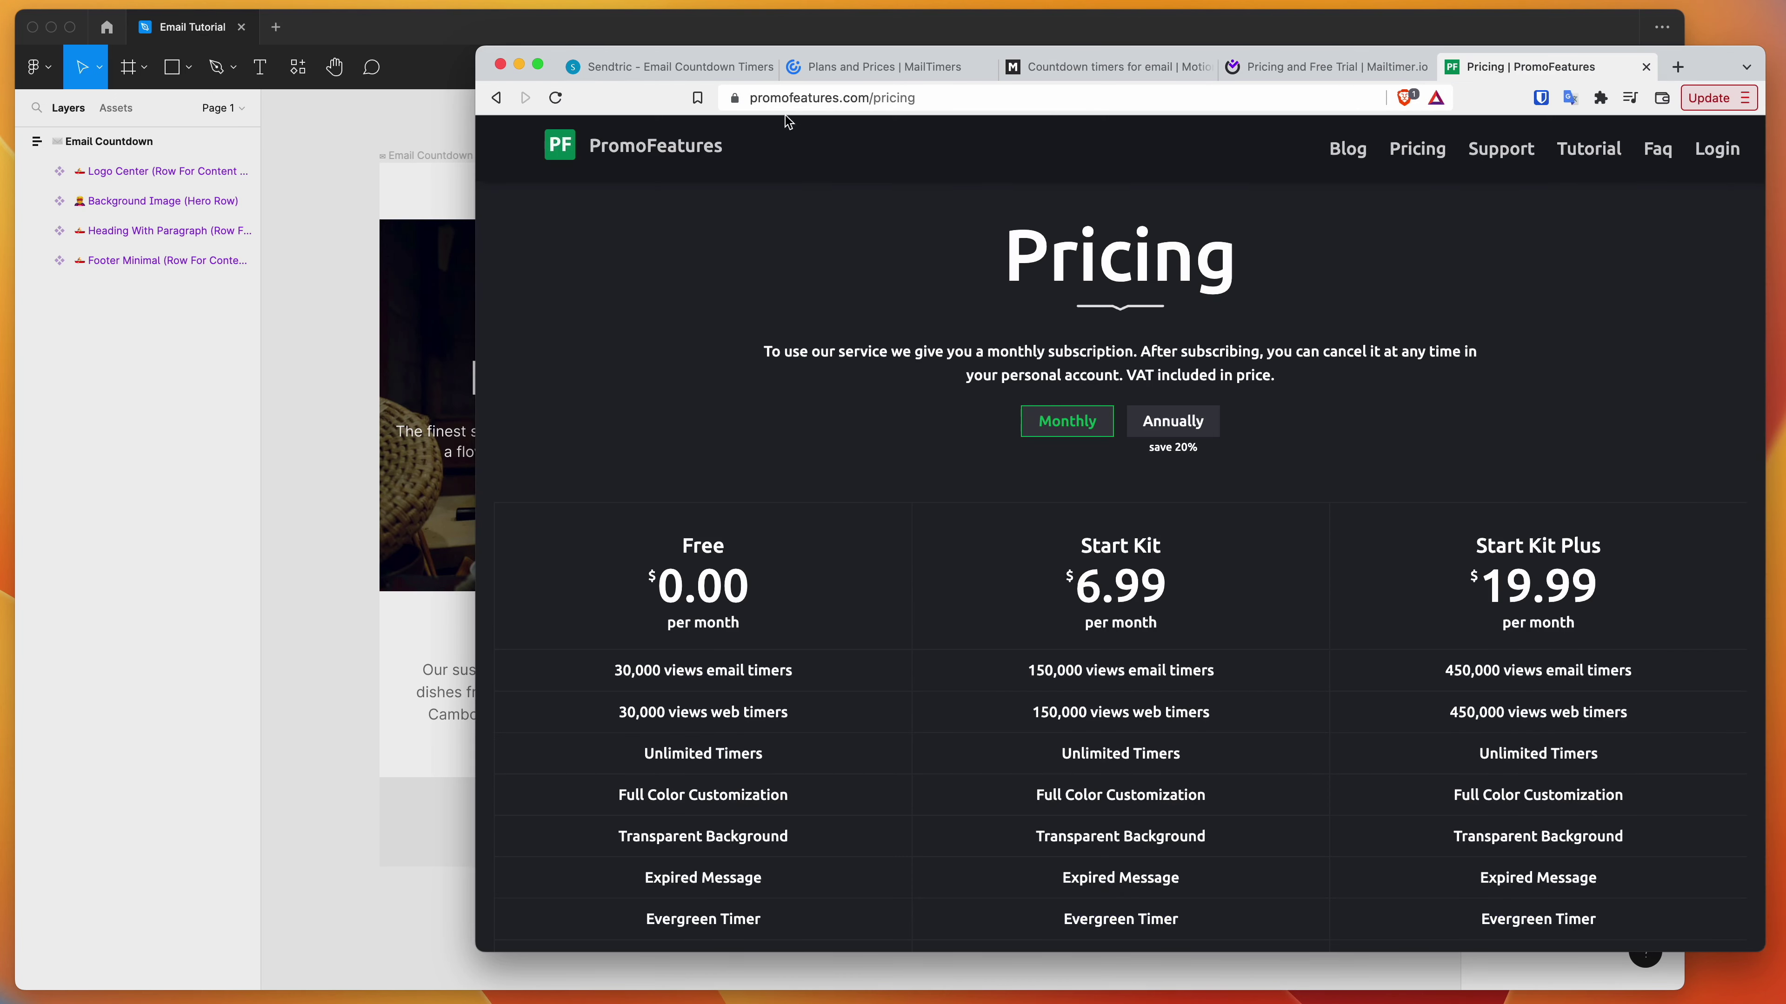
click(665, 69)
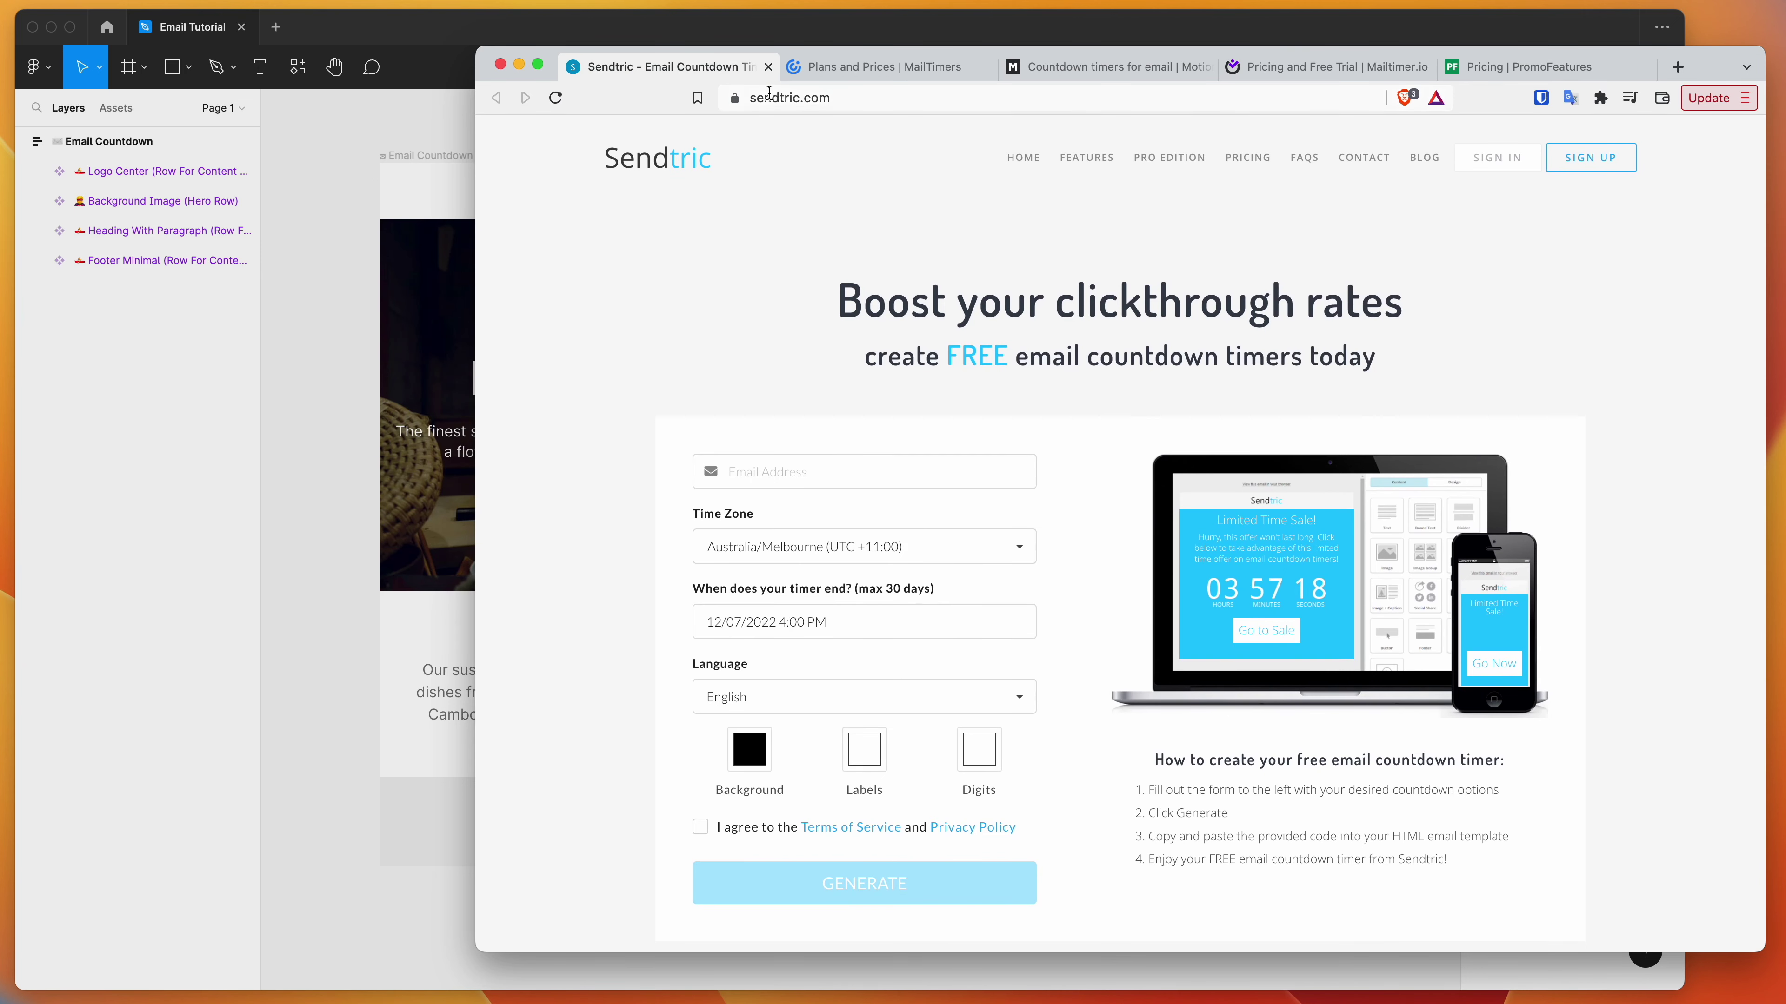
click(836, 96)
Enter the account e-mail address in the Sendtric timer form
key(Right)
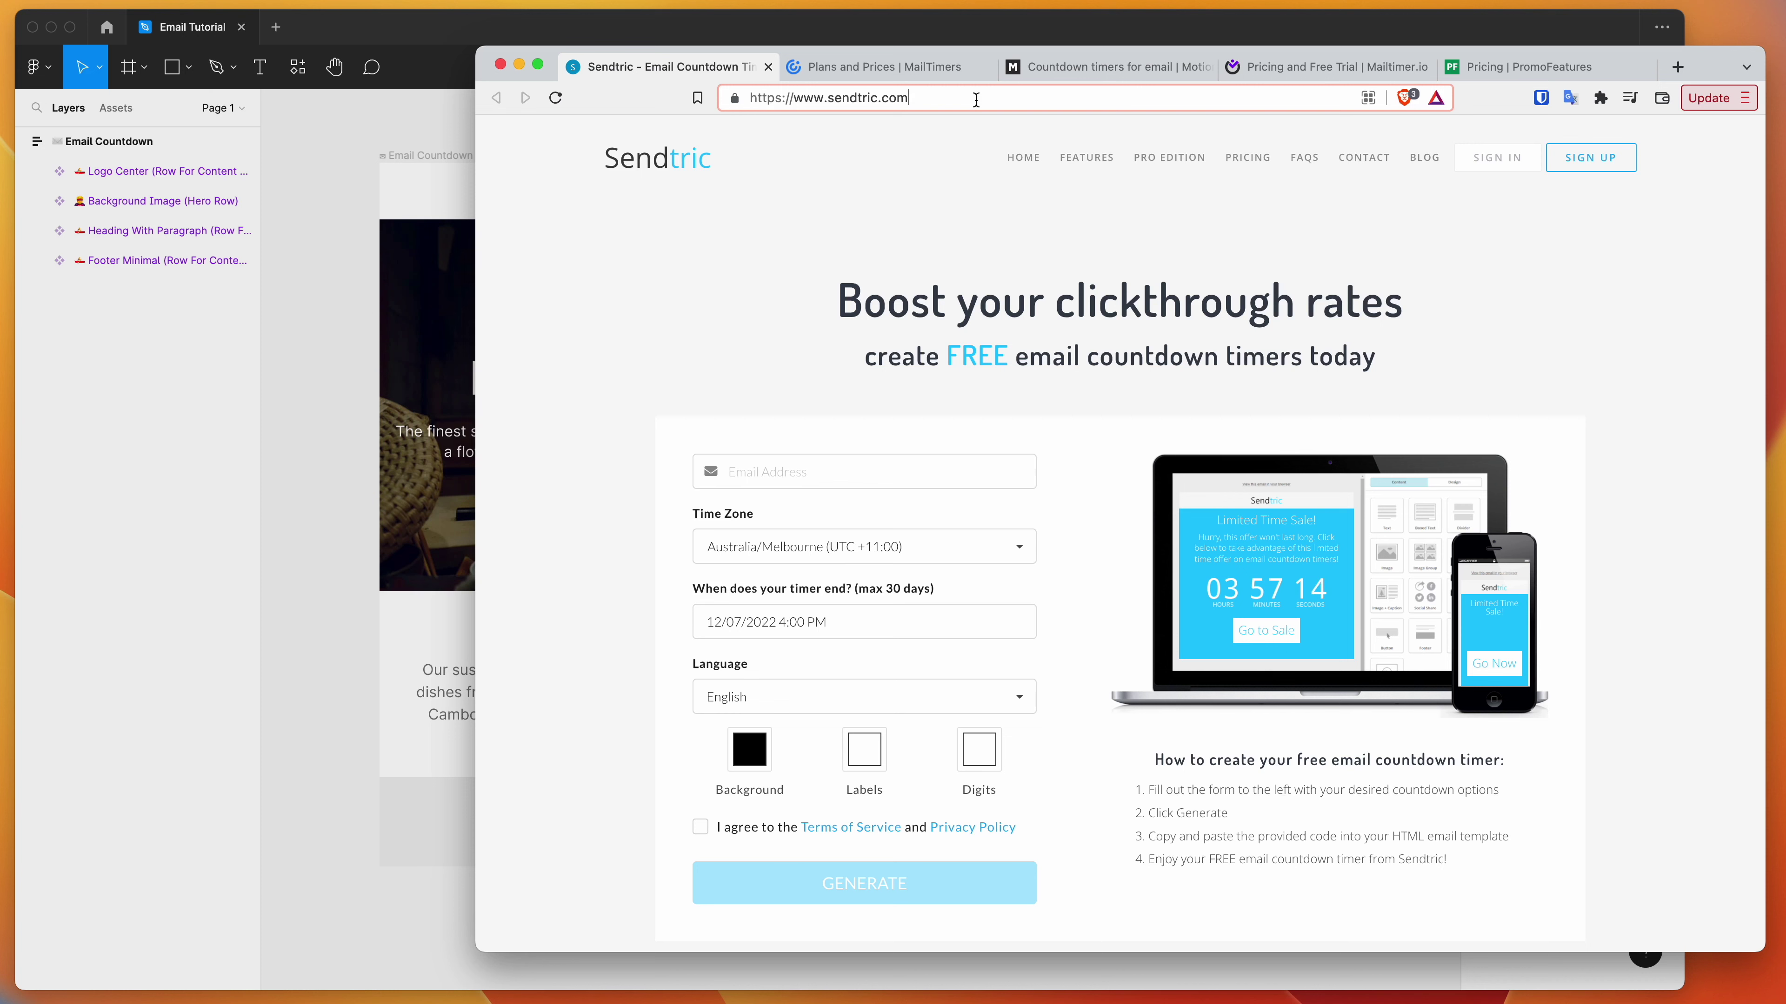
scroll(893, 347, down, 2)
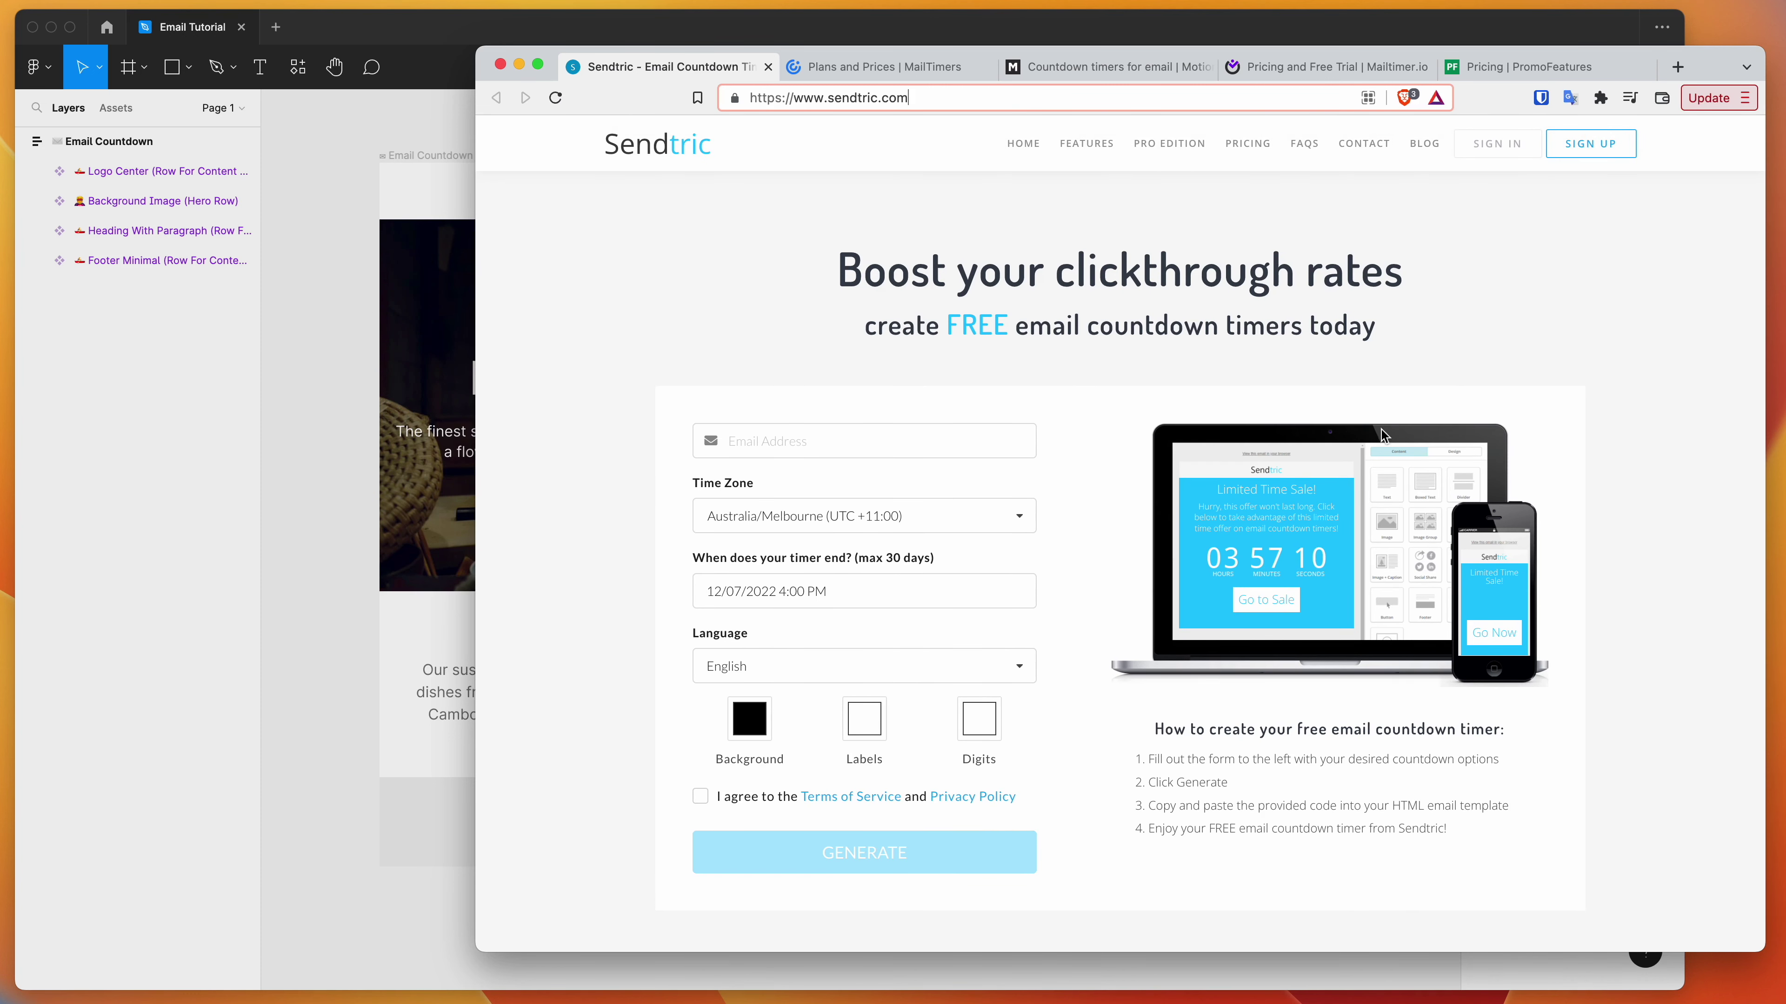
scroll(806, 466, down, 1)
click(766, 406)
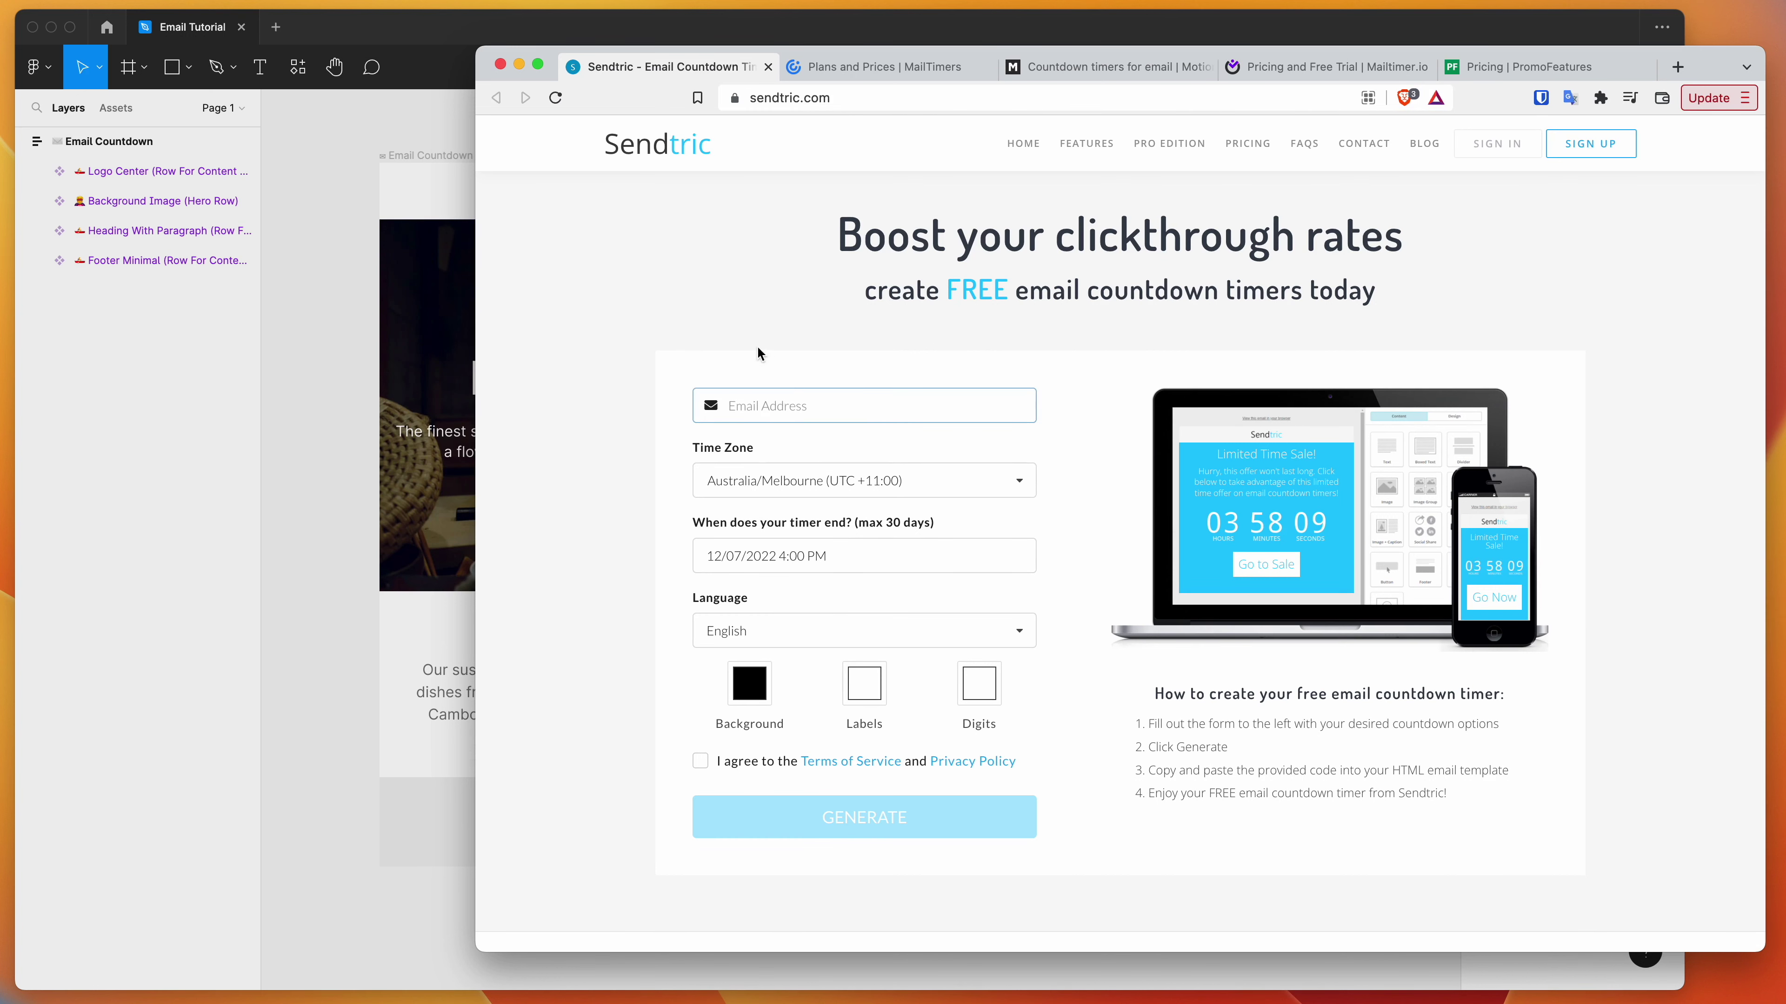
text(adam@test.com)
Set the time zone to Australia/Melbourne and the end date to 12/10/2022
click(1019, 481)
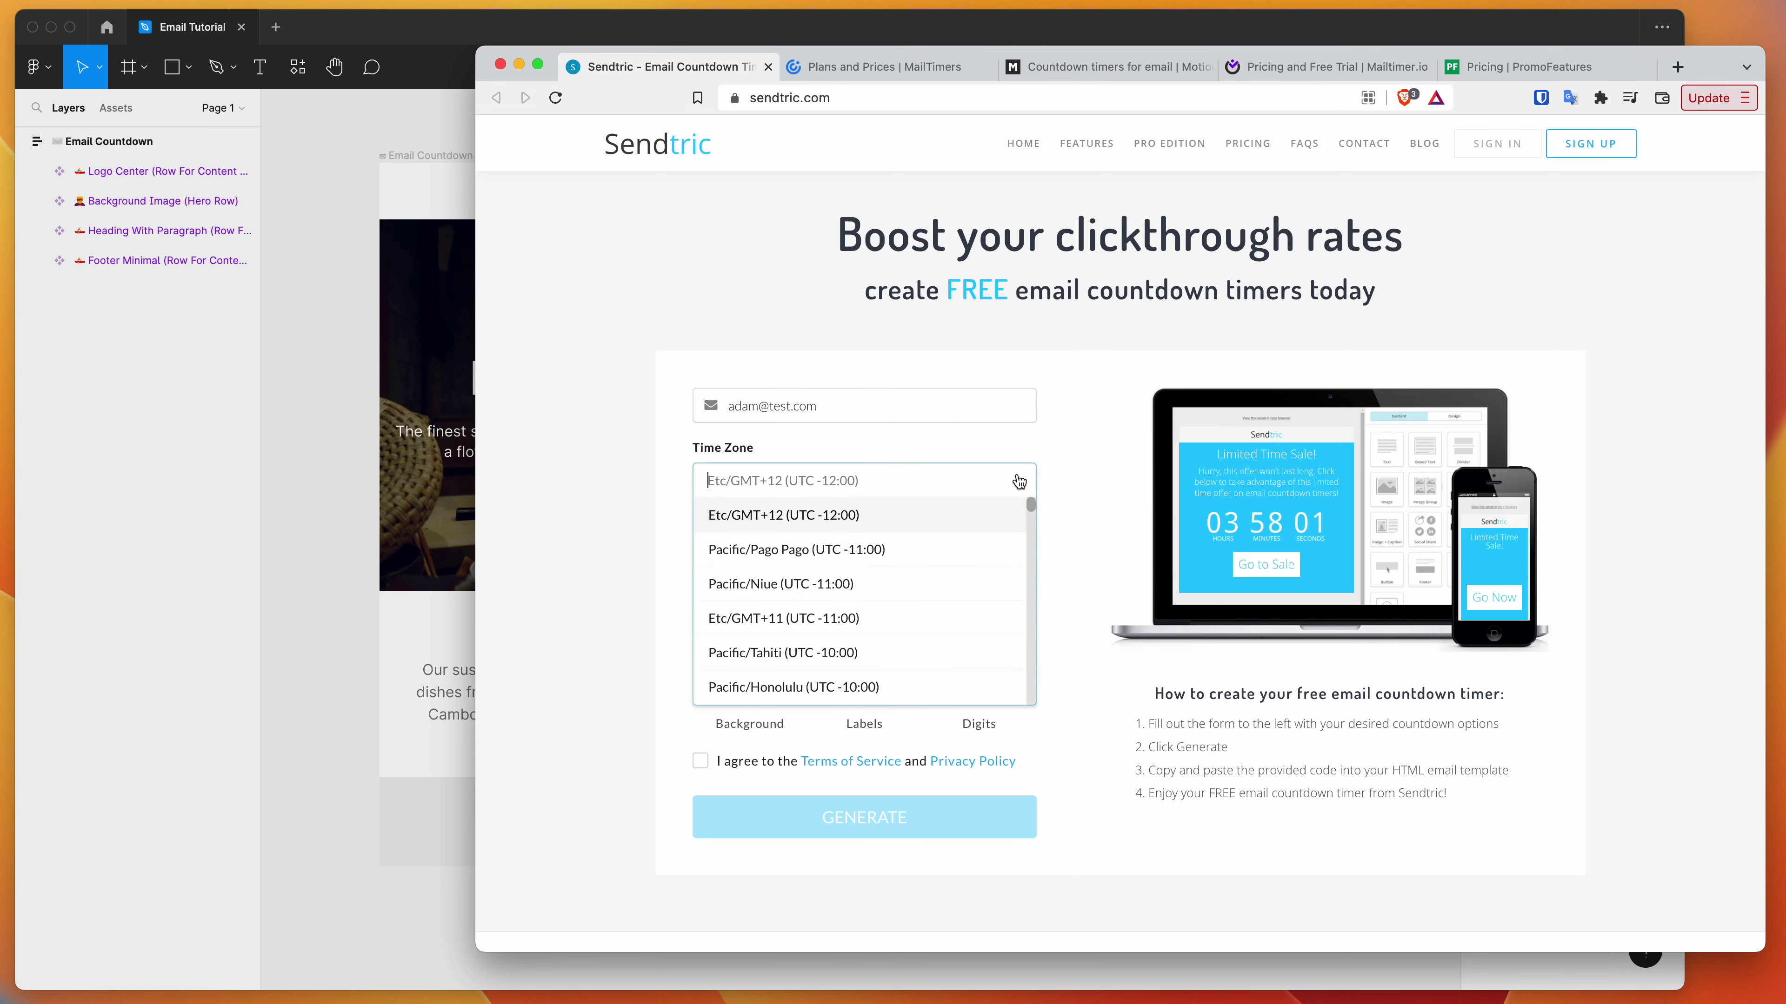
text(austra)
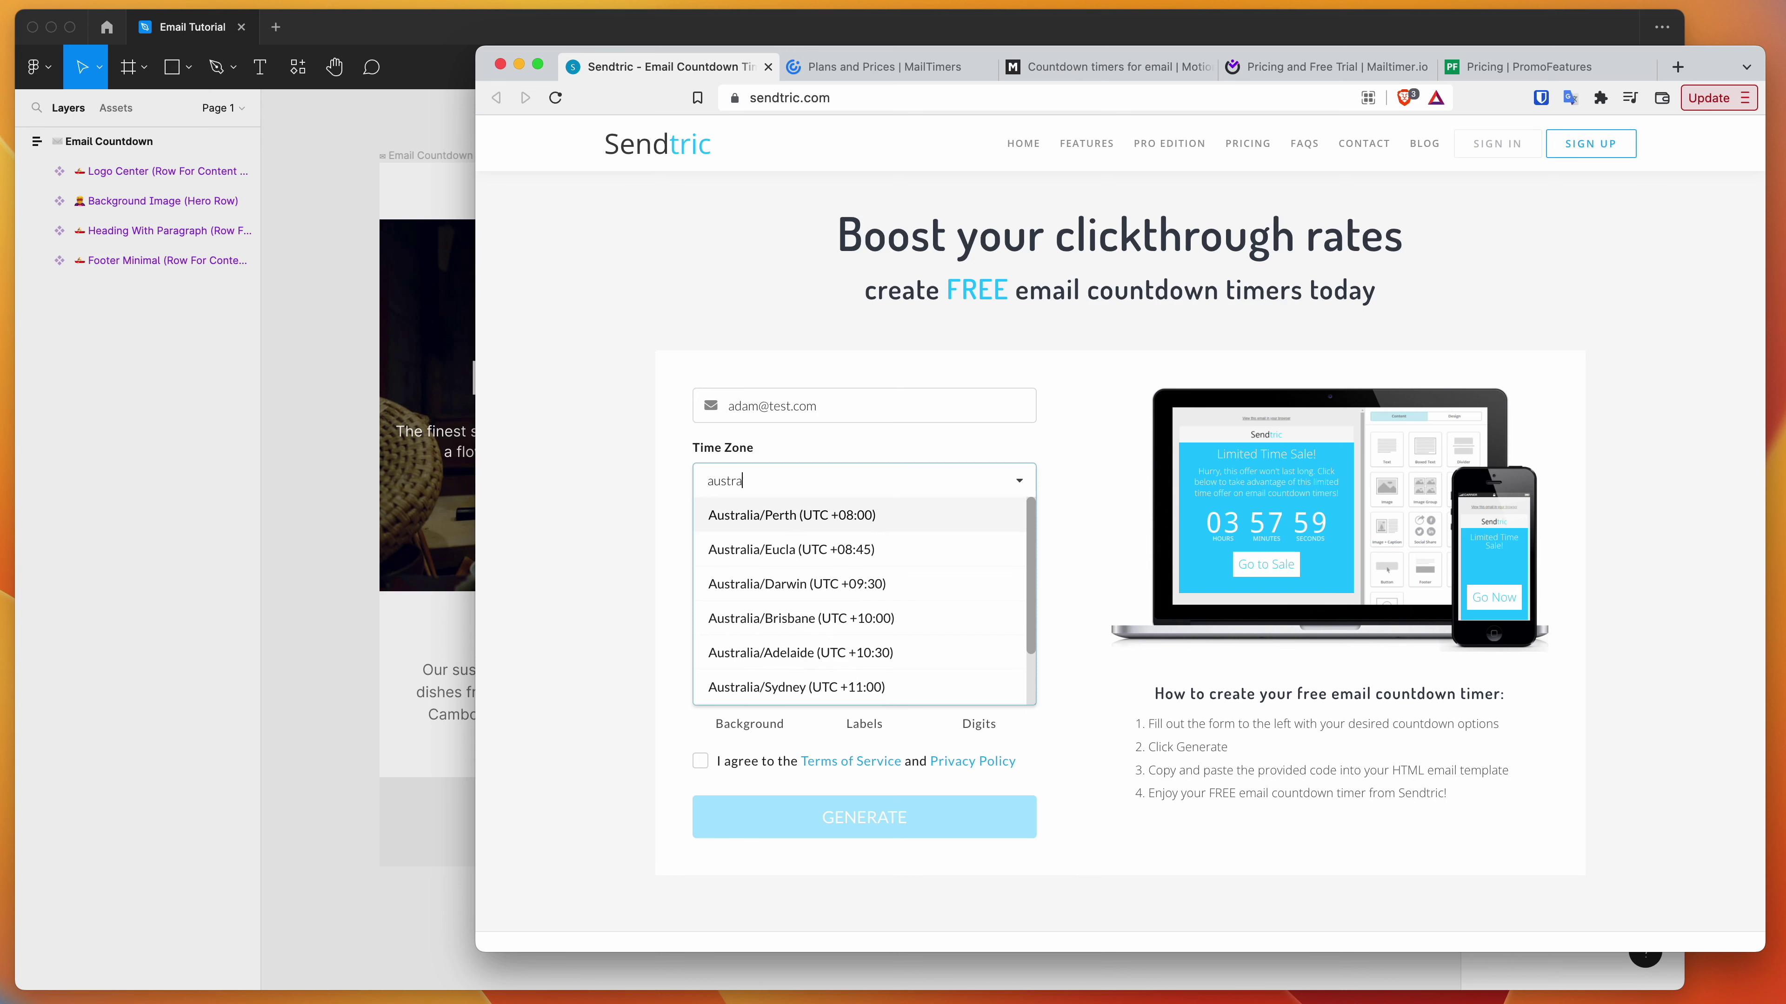
scroll(942, 581, down, 2)
click(861, 650)
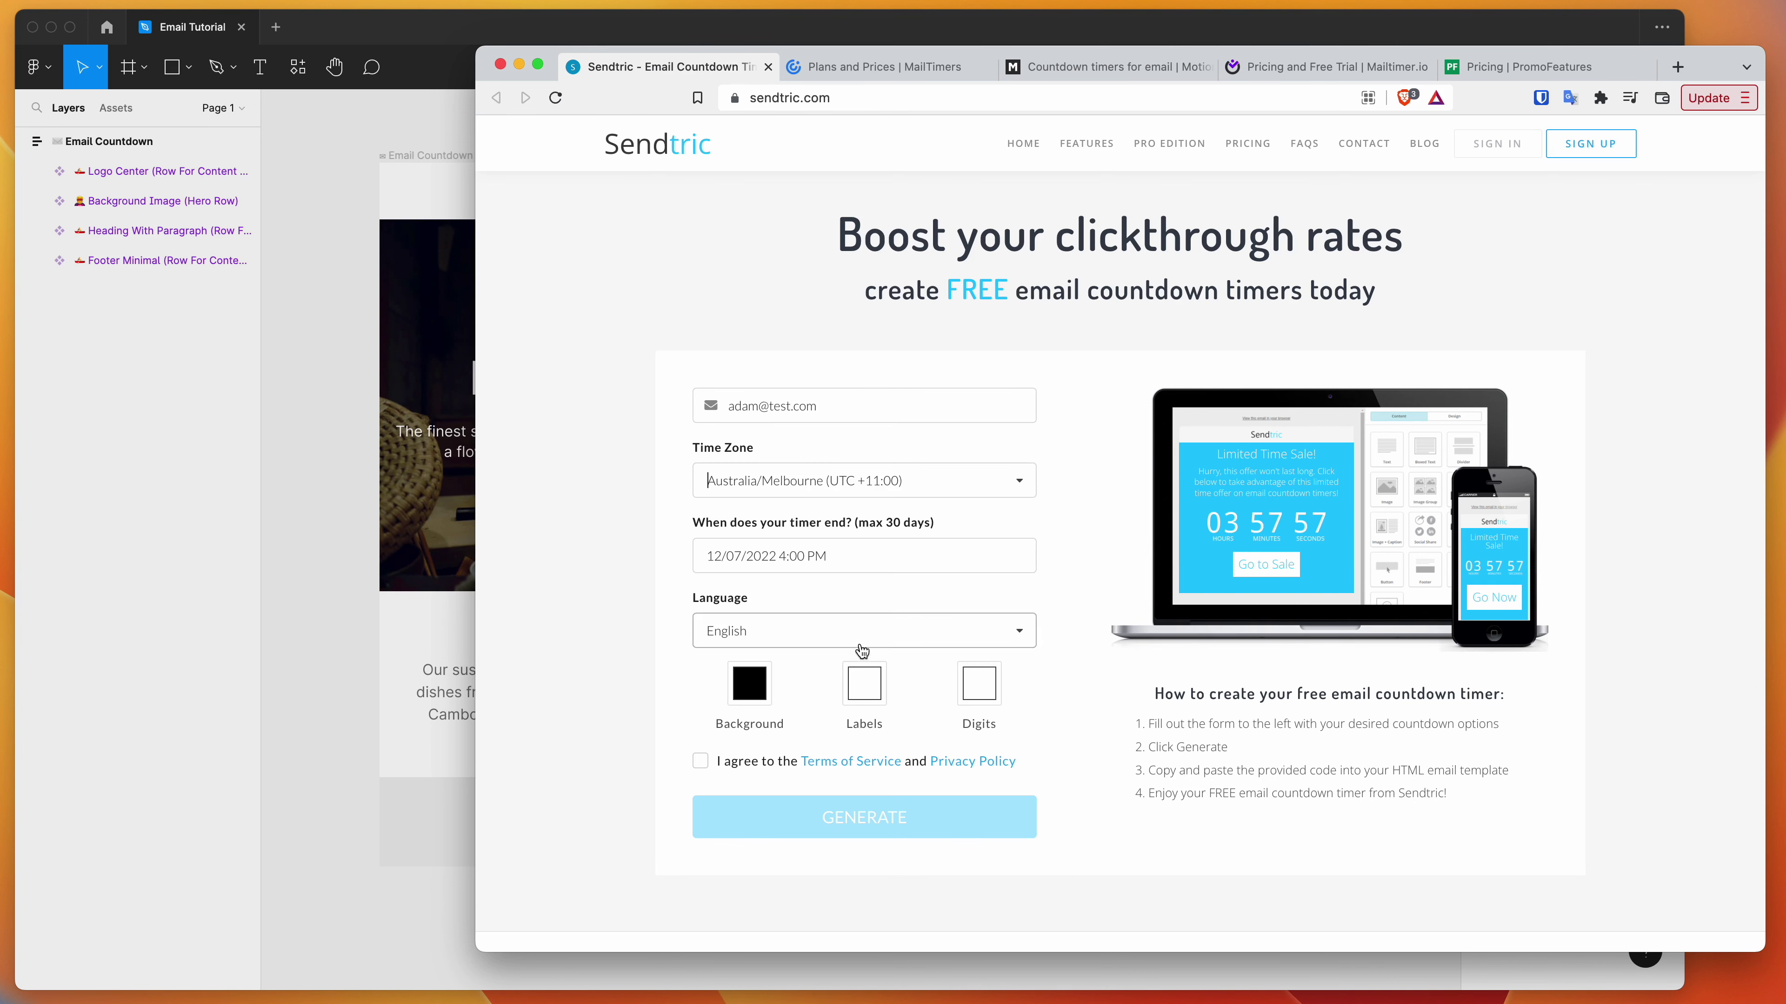
click(846, 554)
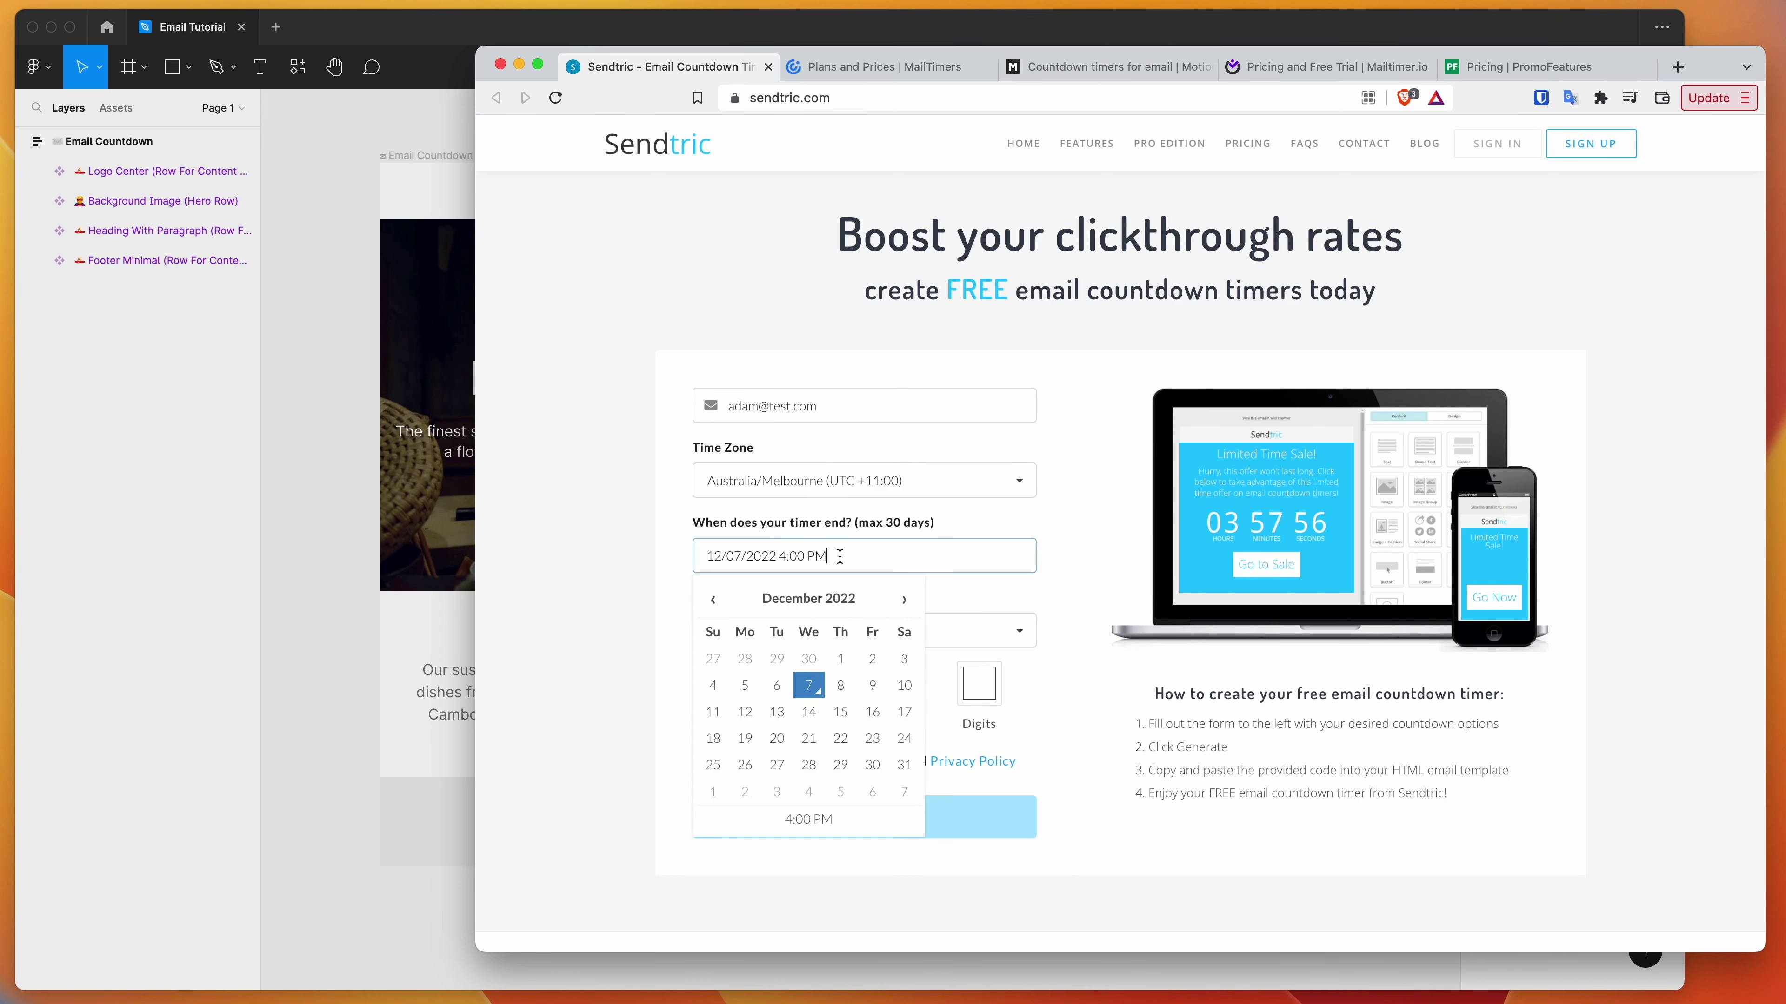
click(902, 686)
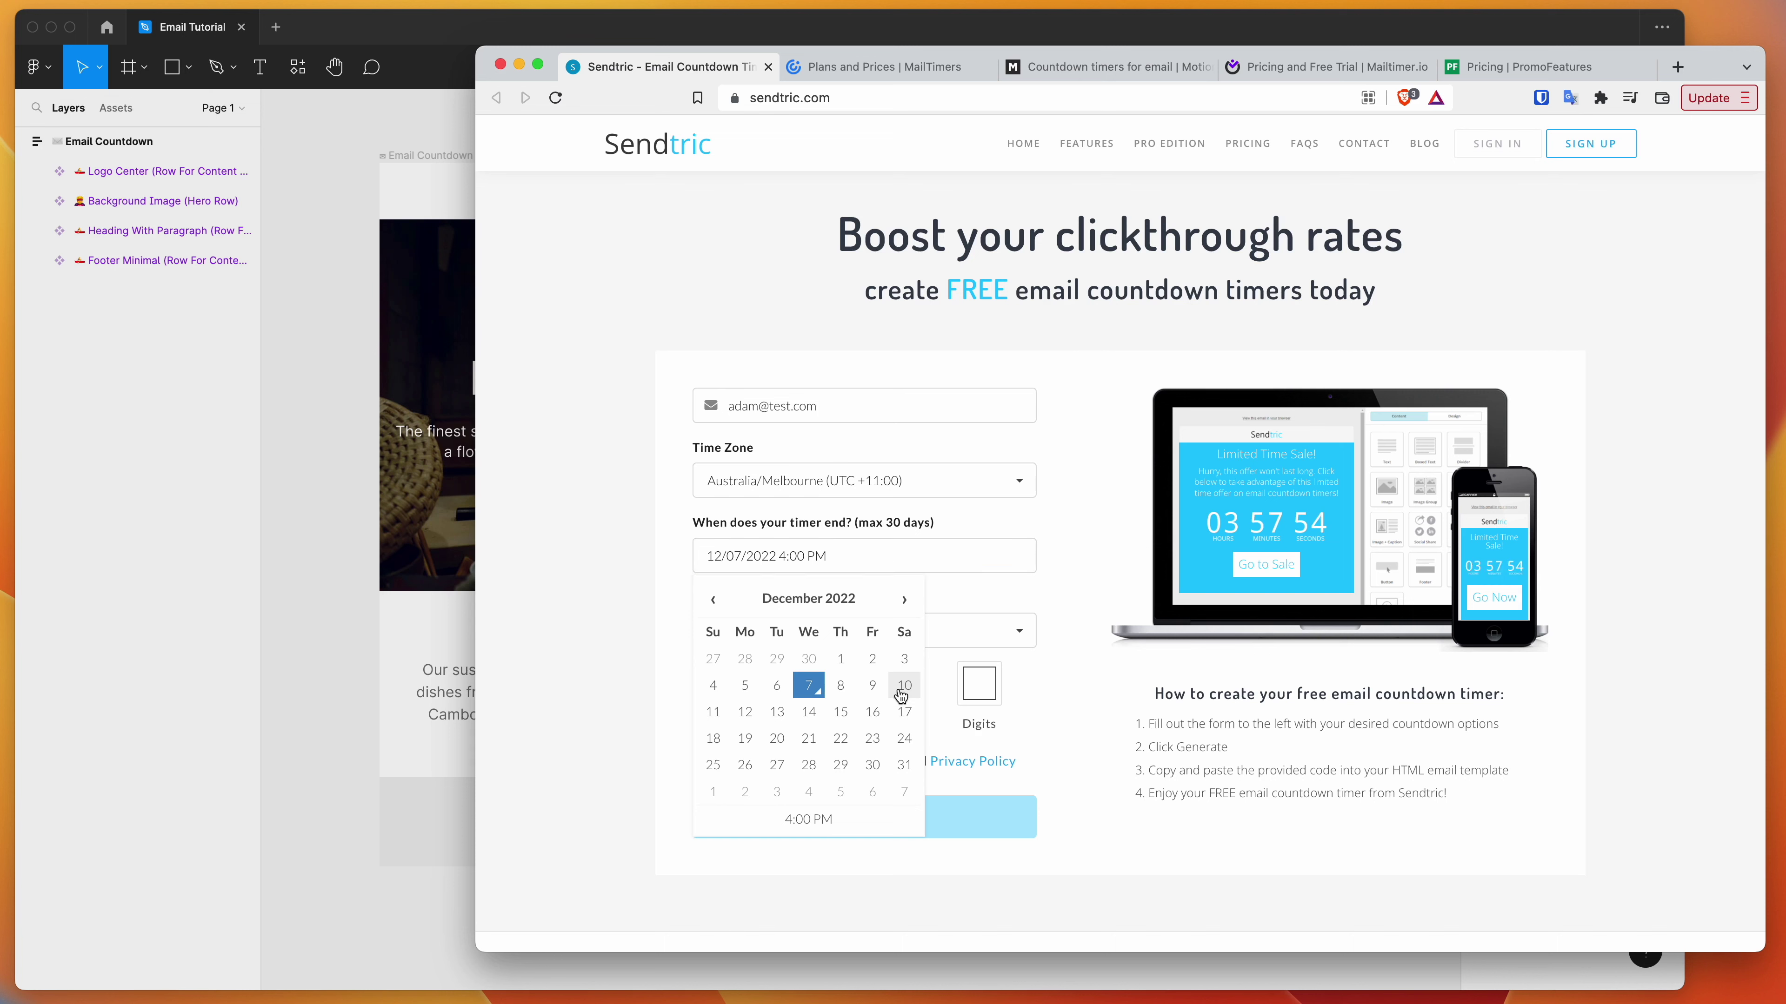
click(1088, 595)
Make the timer background white
scroll(1087, 595, down, 1)
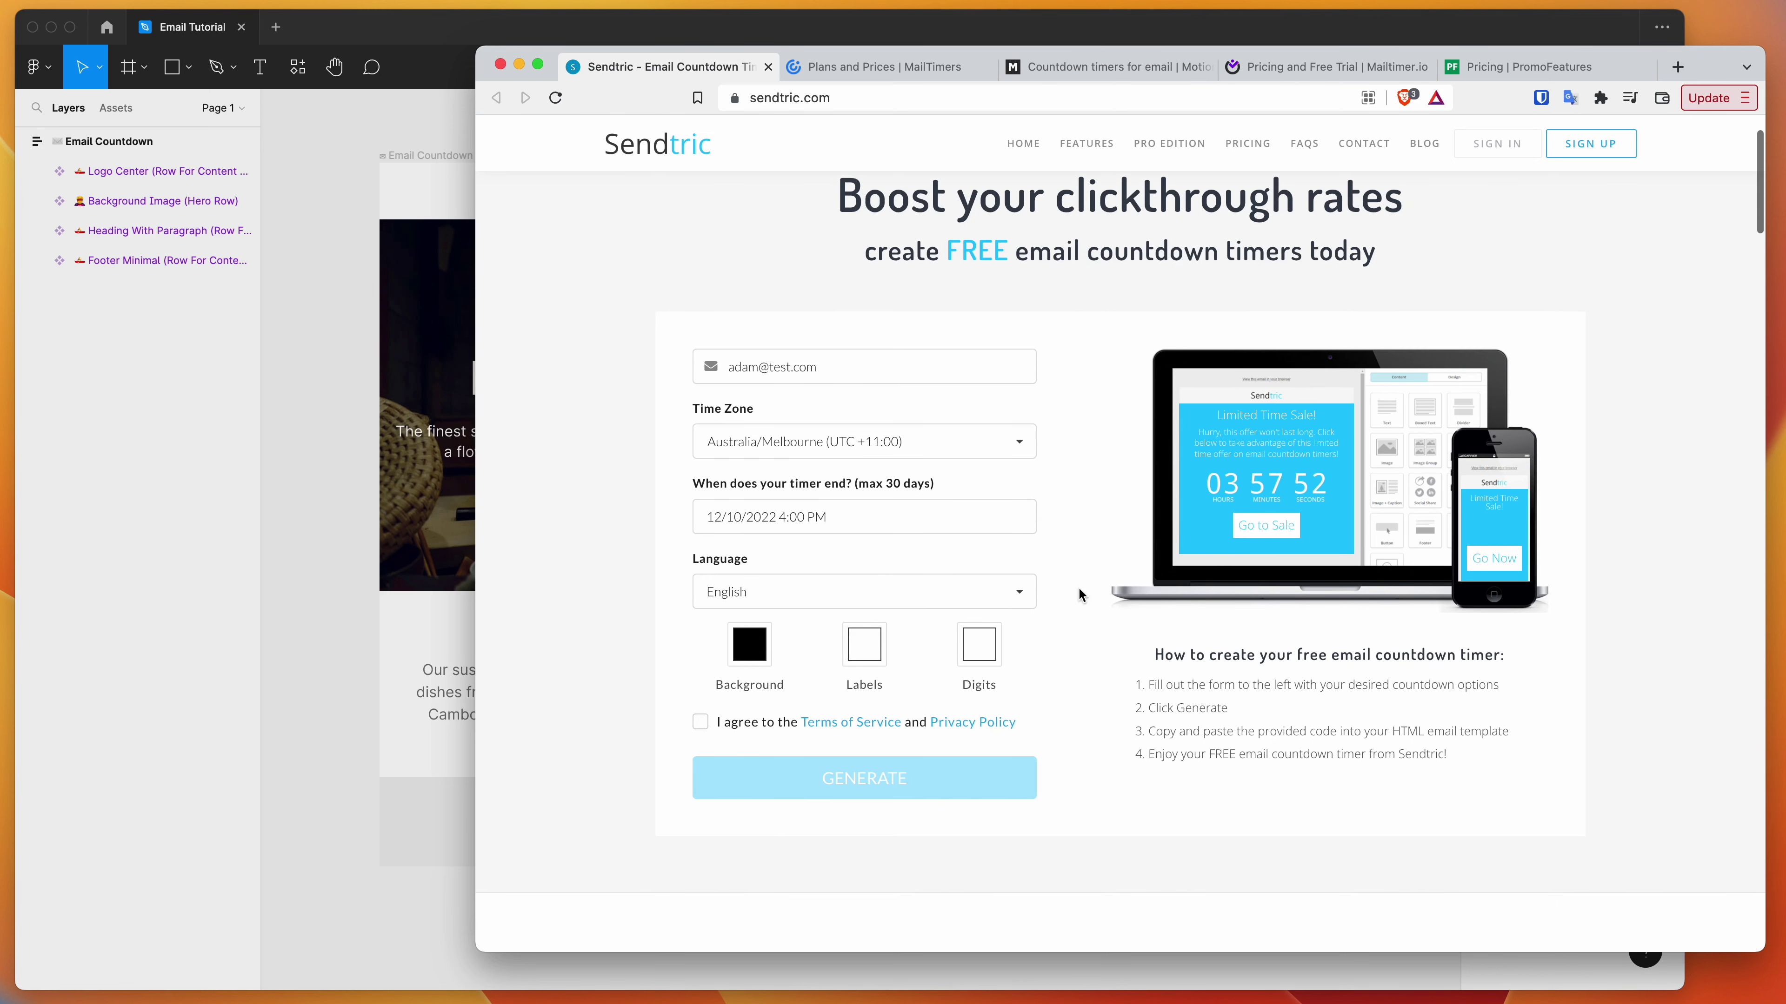
click(752, 638)
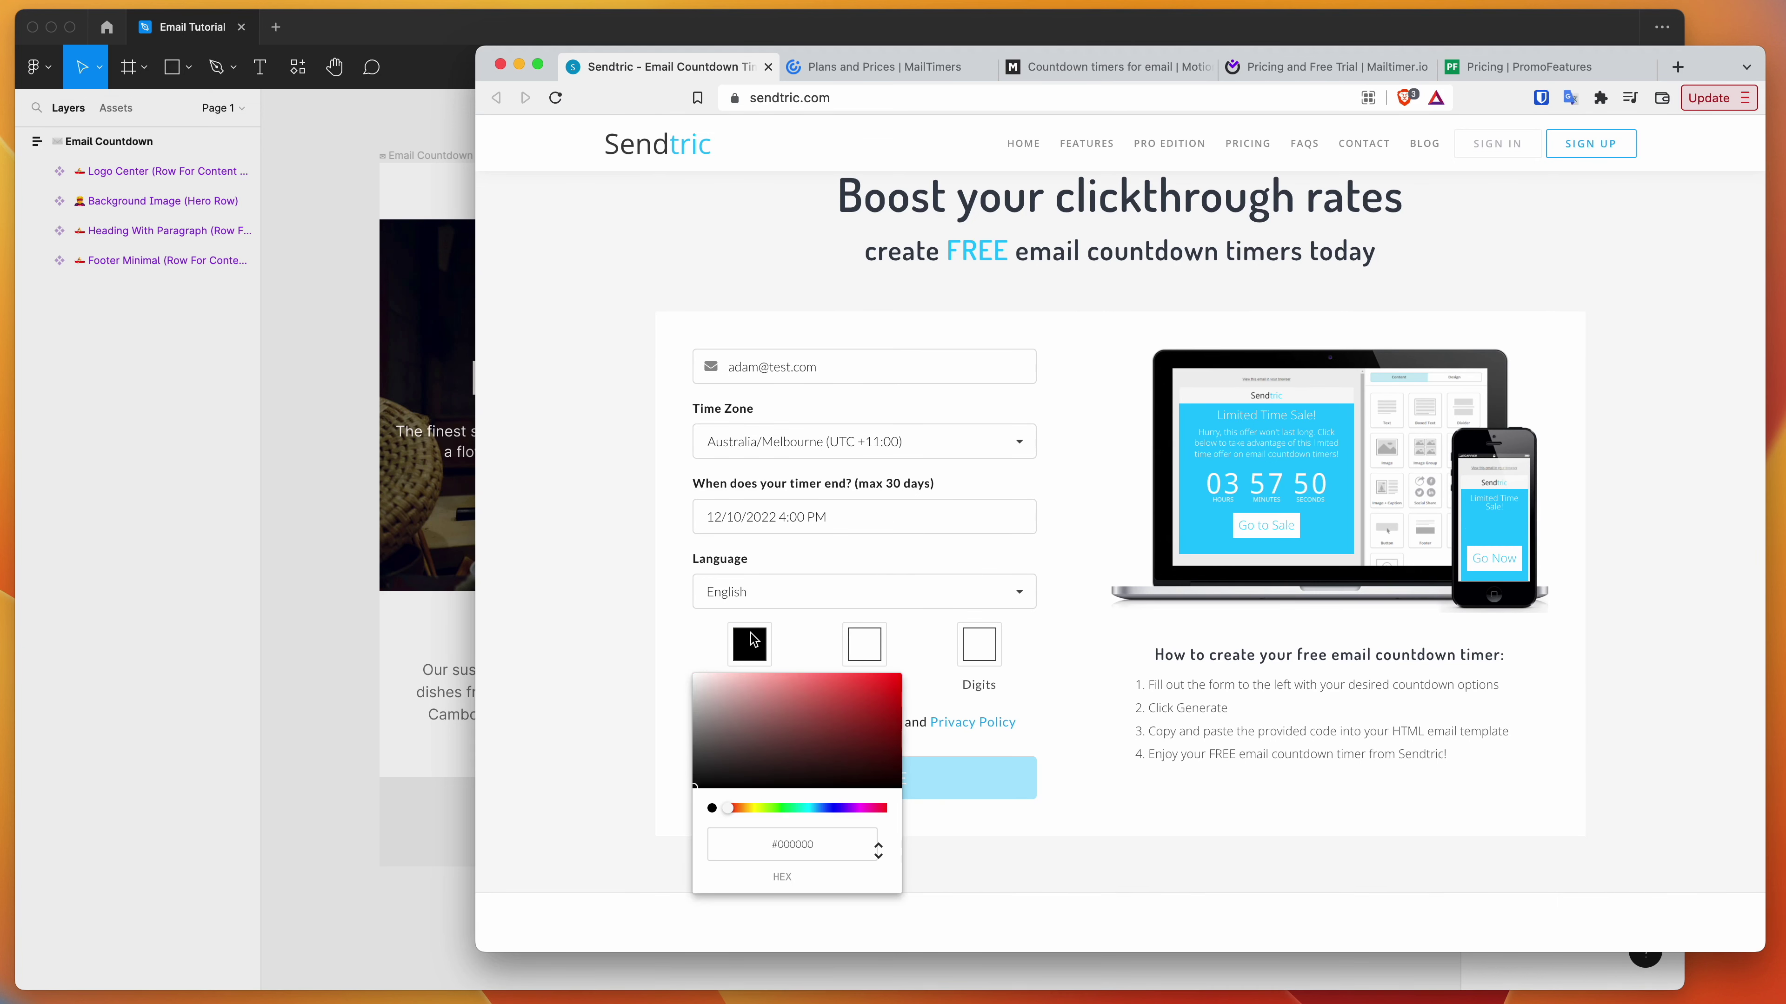
click(783, 732)
drag(717, 684, 666, 651)
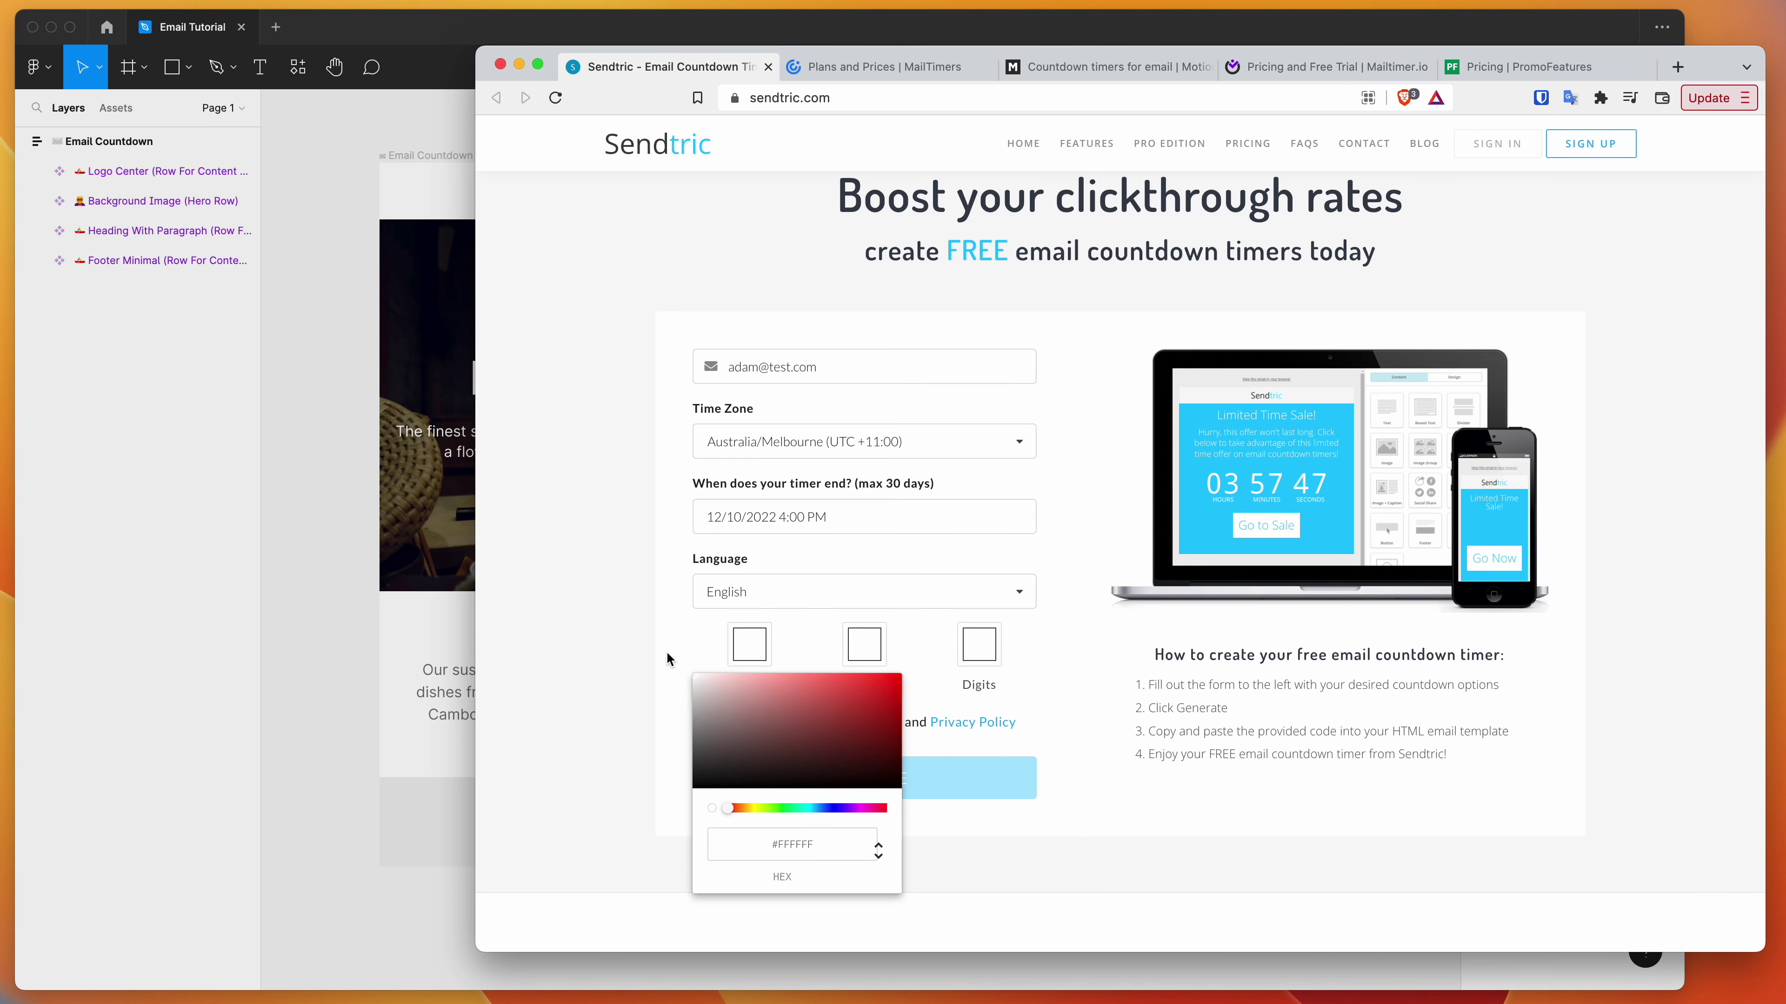
click(666, 651)
Set the labels to dark grey and the digits to black, then accept the terms
scroll(674, 616, down, 2)
scroll(696, 524, down, 1)
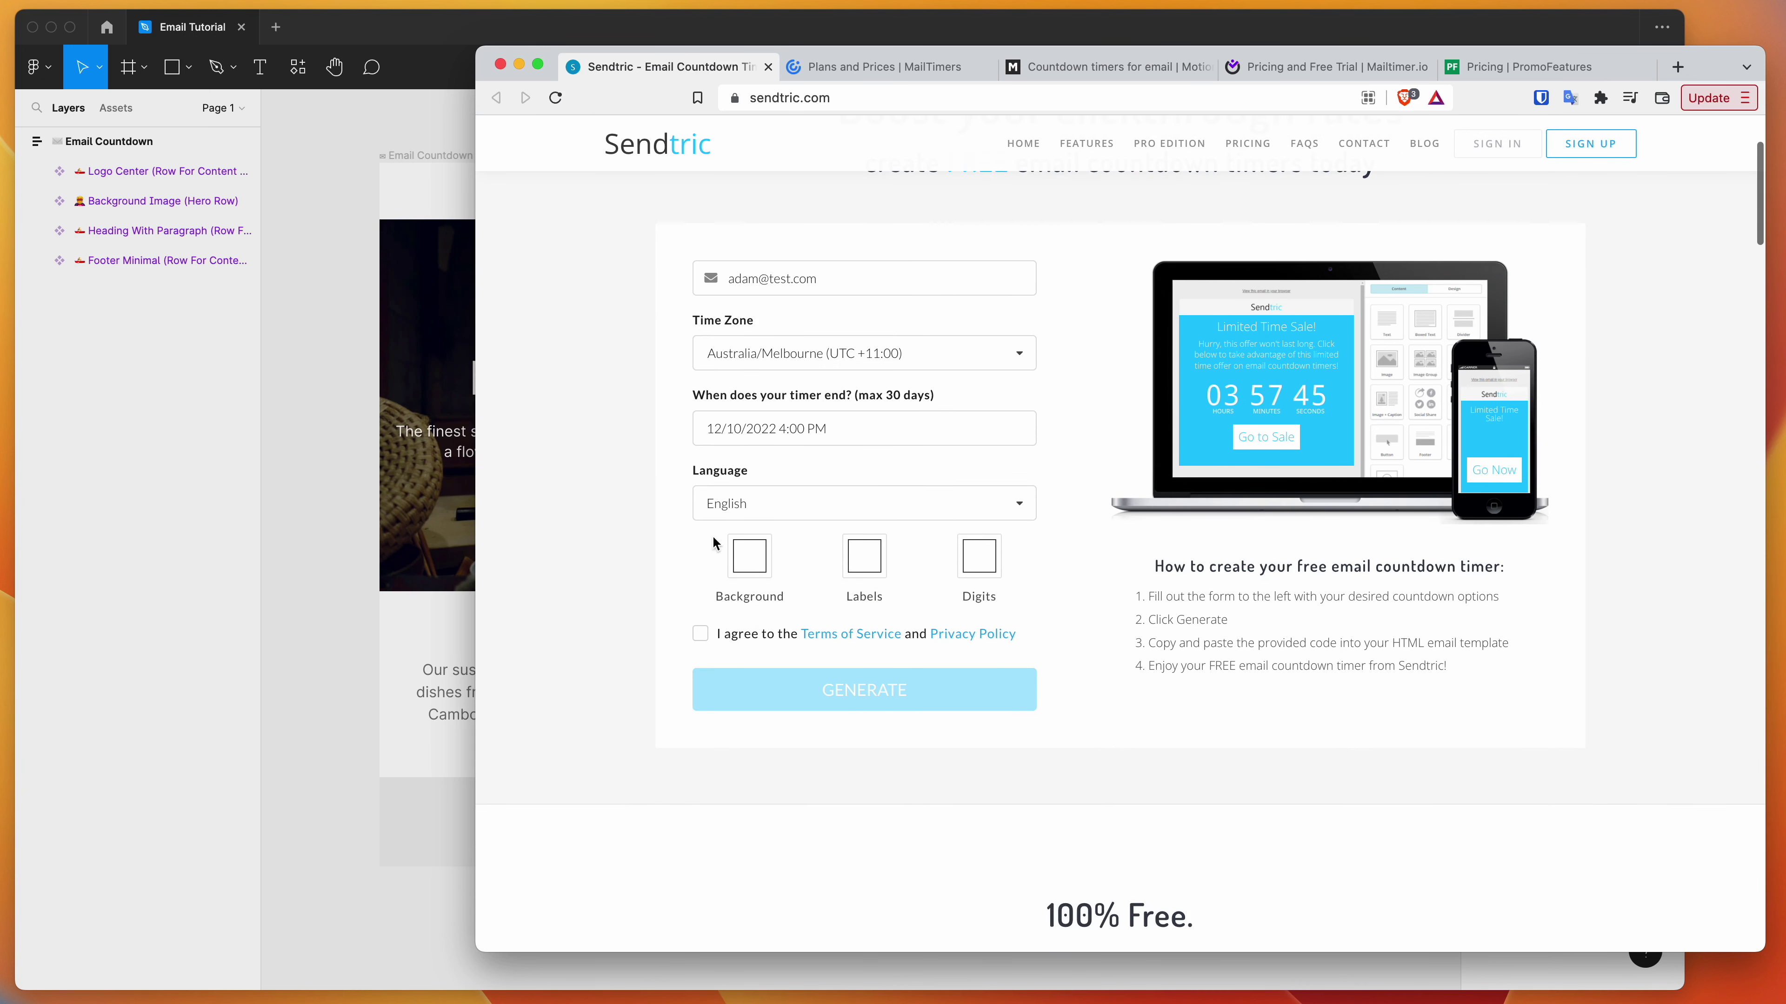
click(865, 556)
click(812, 611)
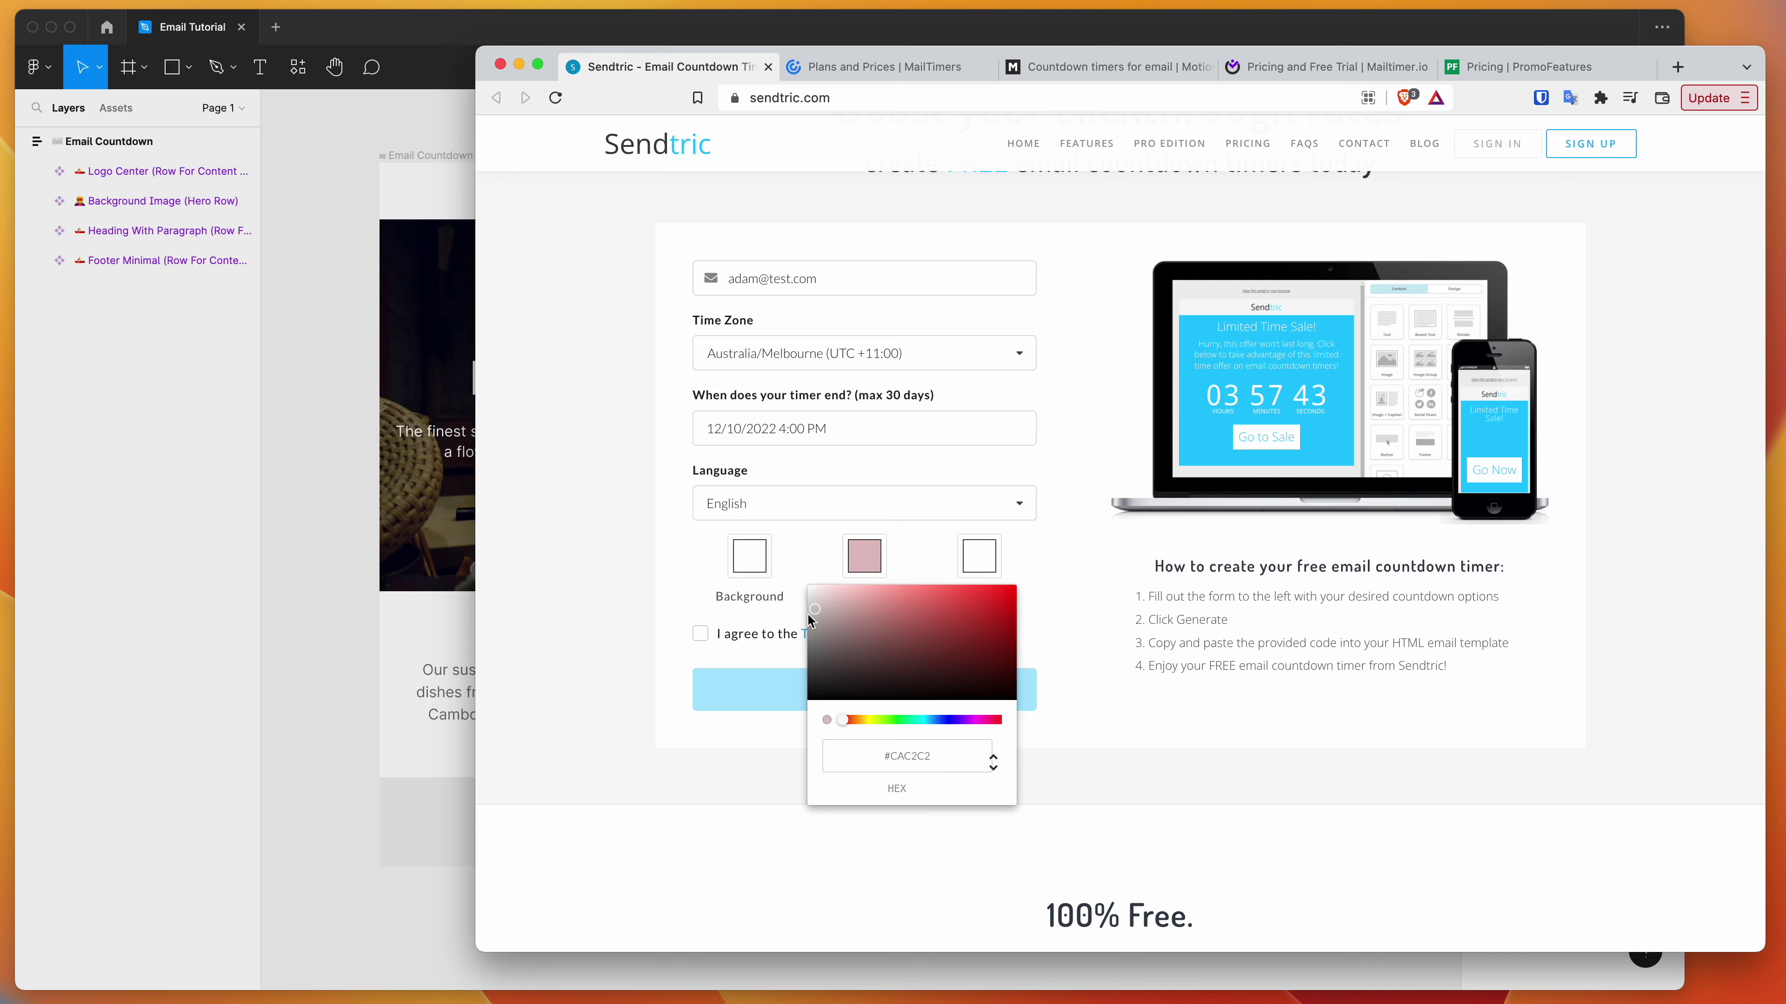
drag(809, 619, 766, 662)
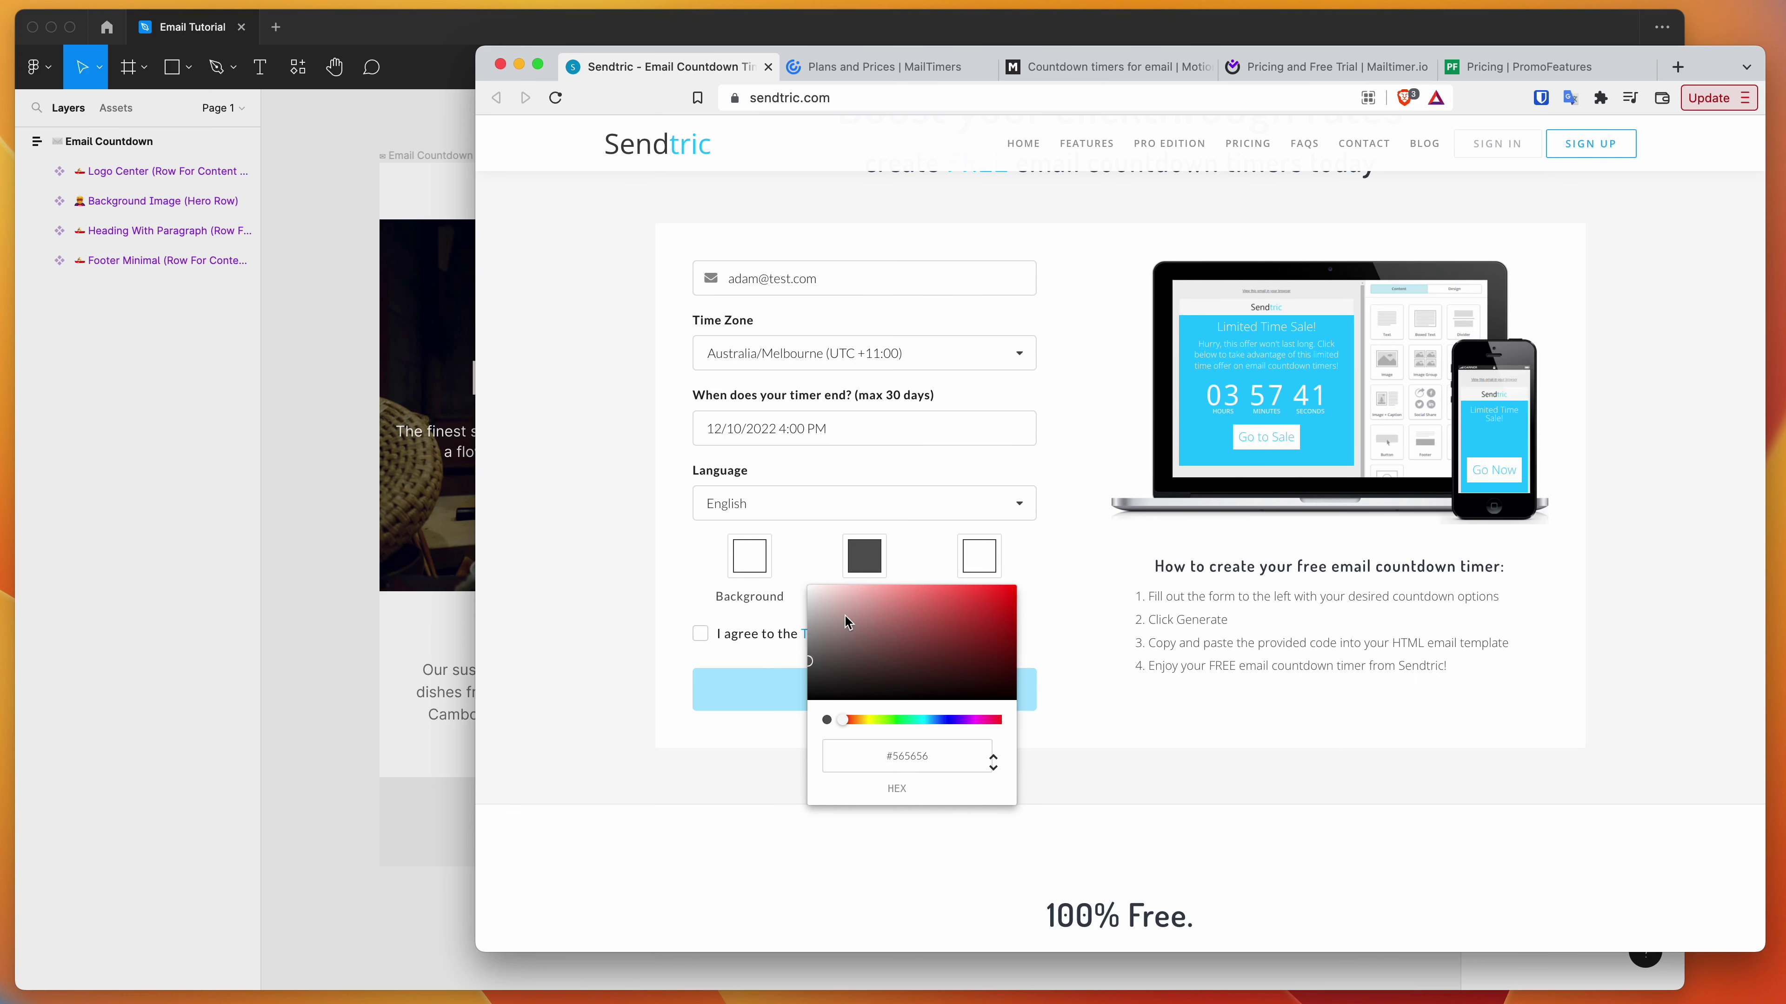
click(962, 569)
click(973, 563)
drag(950, 608, 865, 694)
click(690, 603)
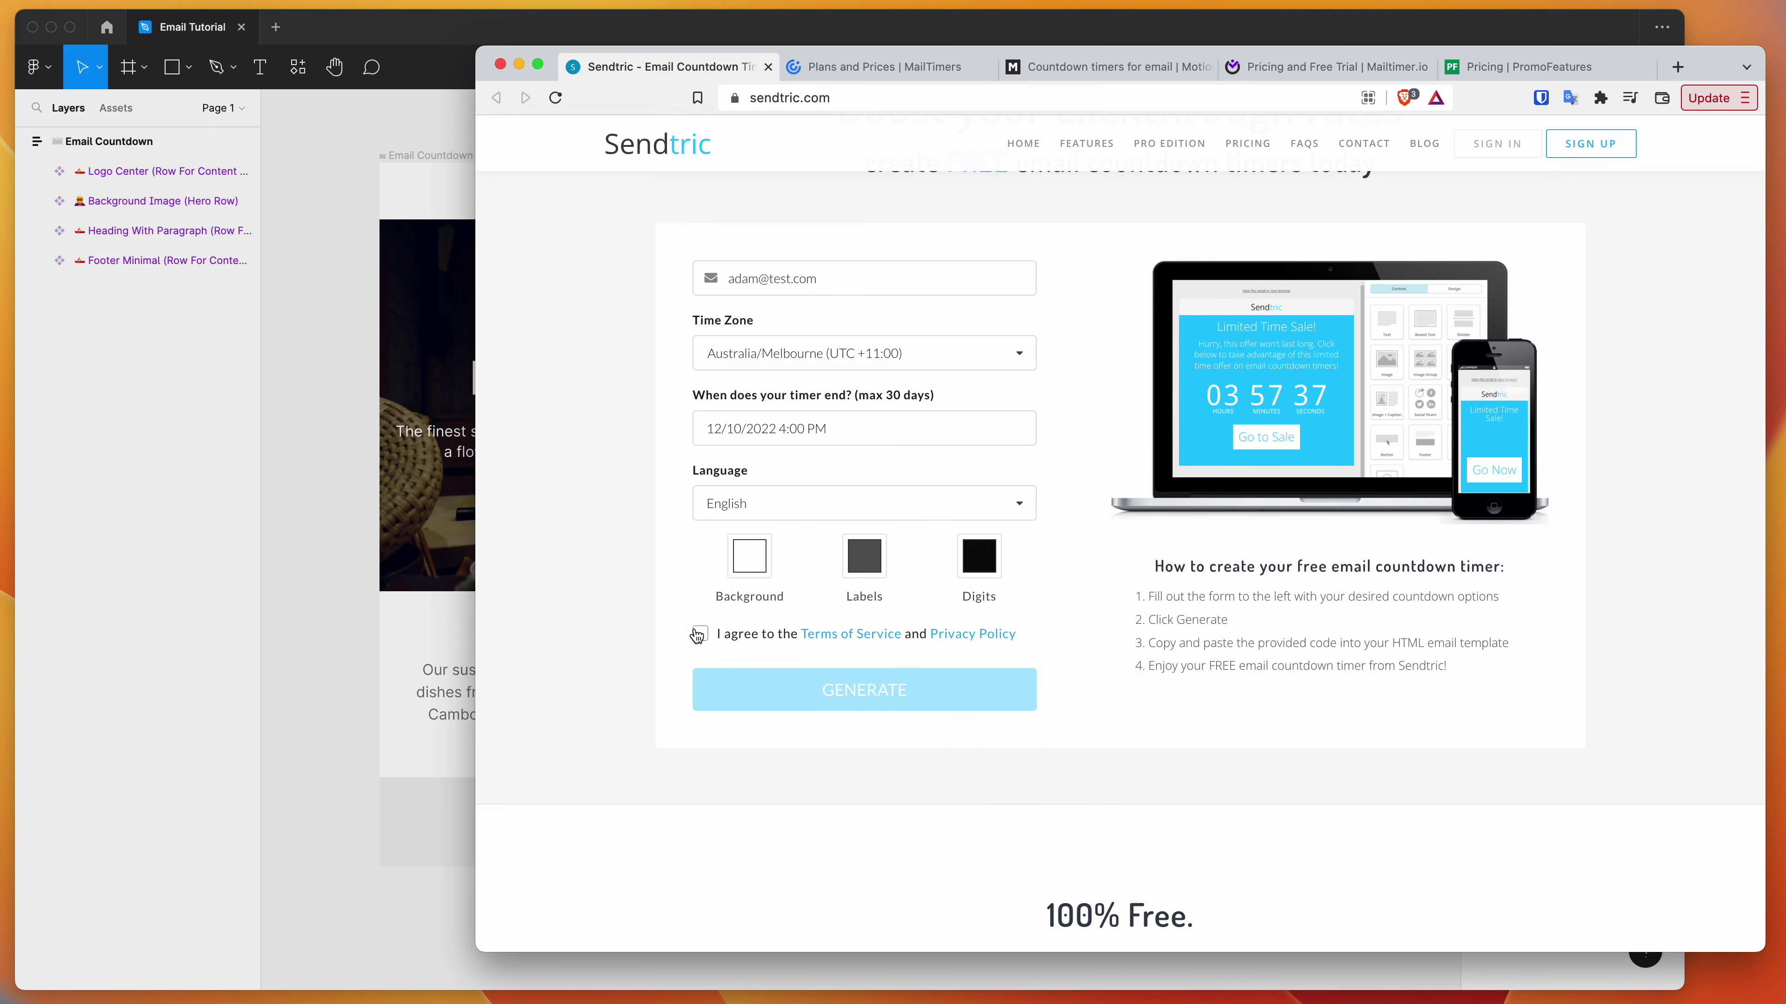
click(699, 634)
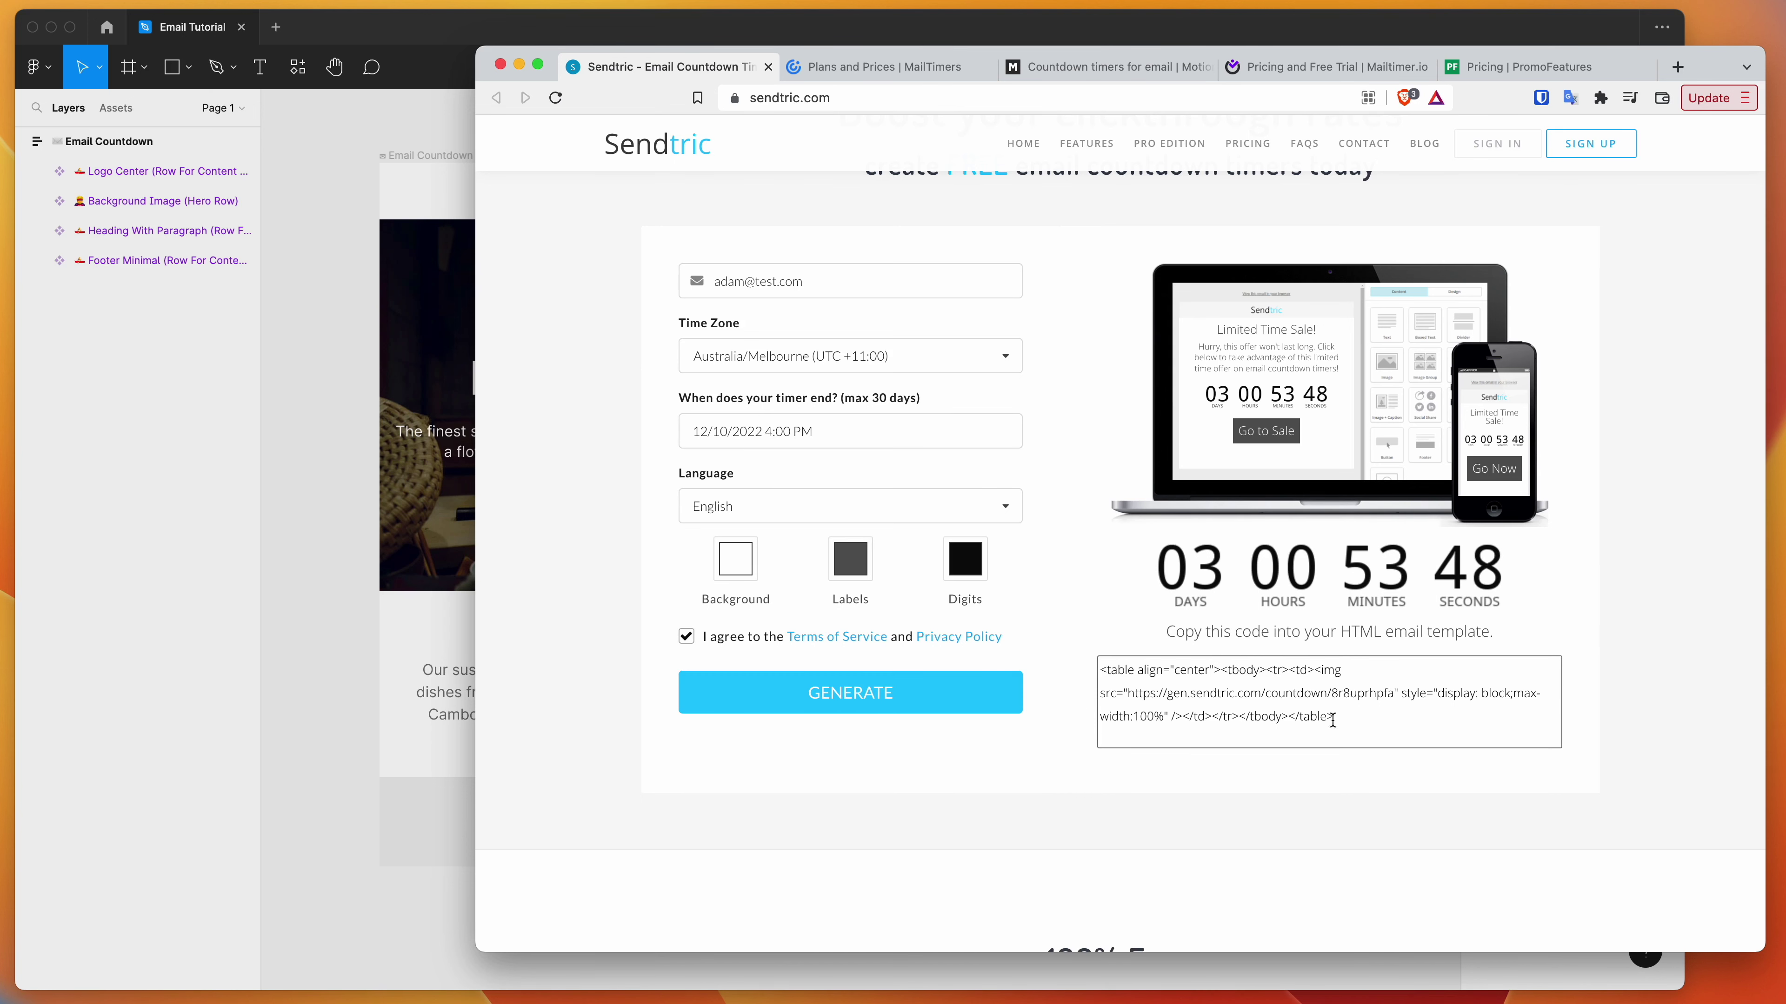
Select the countdown image URL within the generated embed code
click(1348, 718)
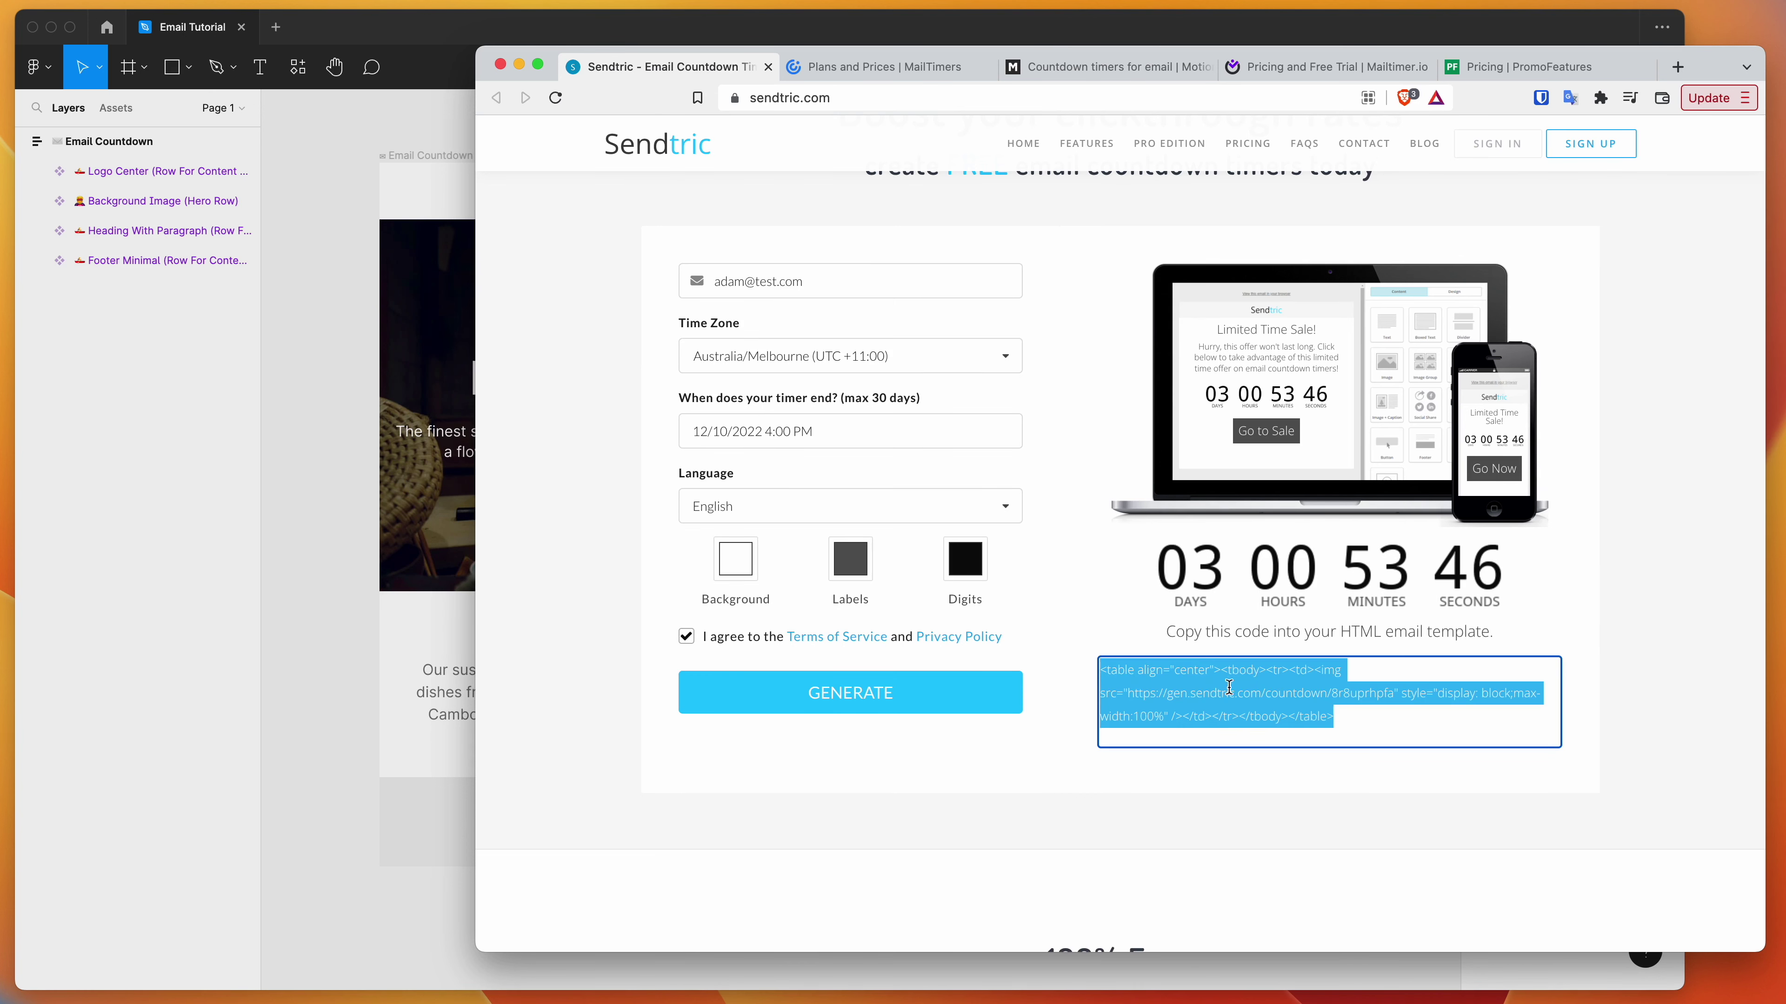
click(1127, 687)
drag(1127, 689, 1395, 695)
key(super+c)
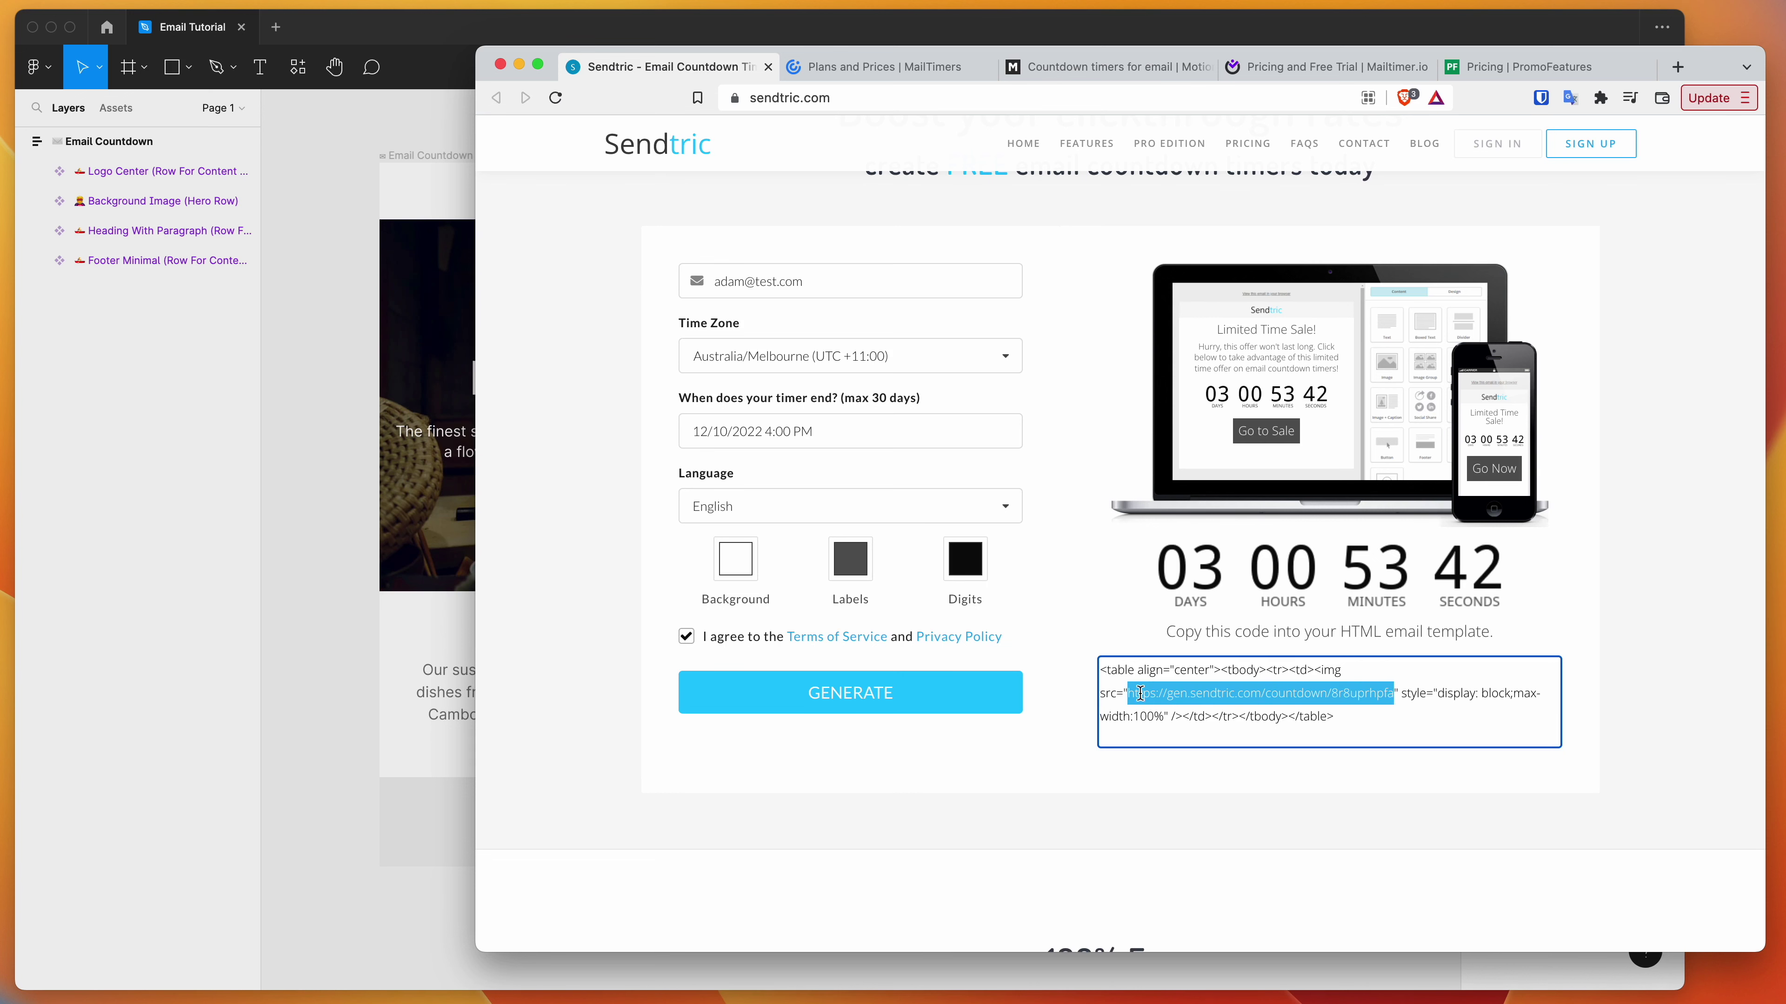
click(1119, 683)
drag(1100, 668, 1389, 735)
click(1391, 738)
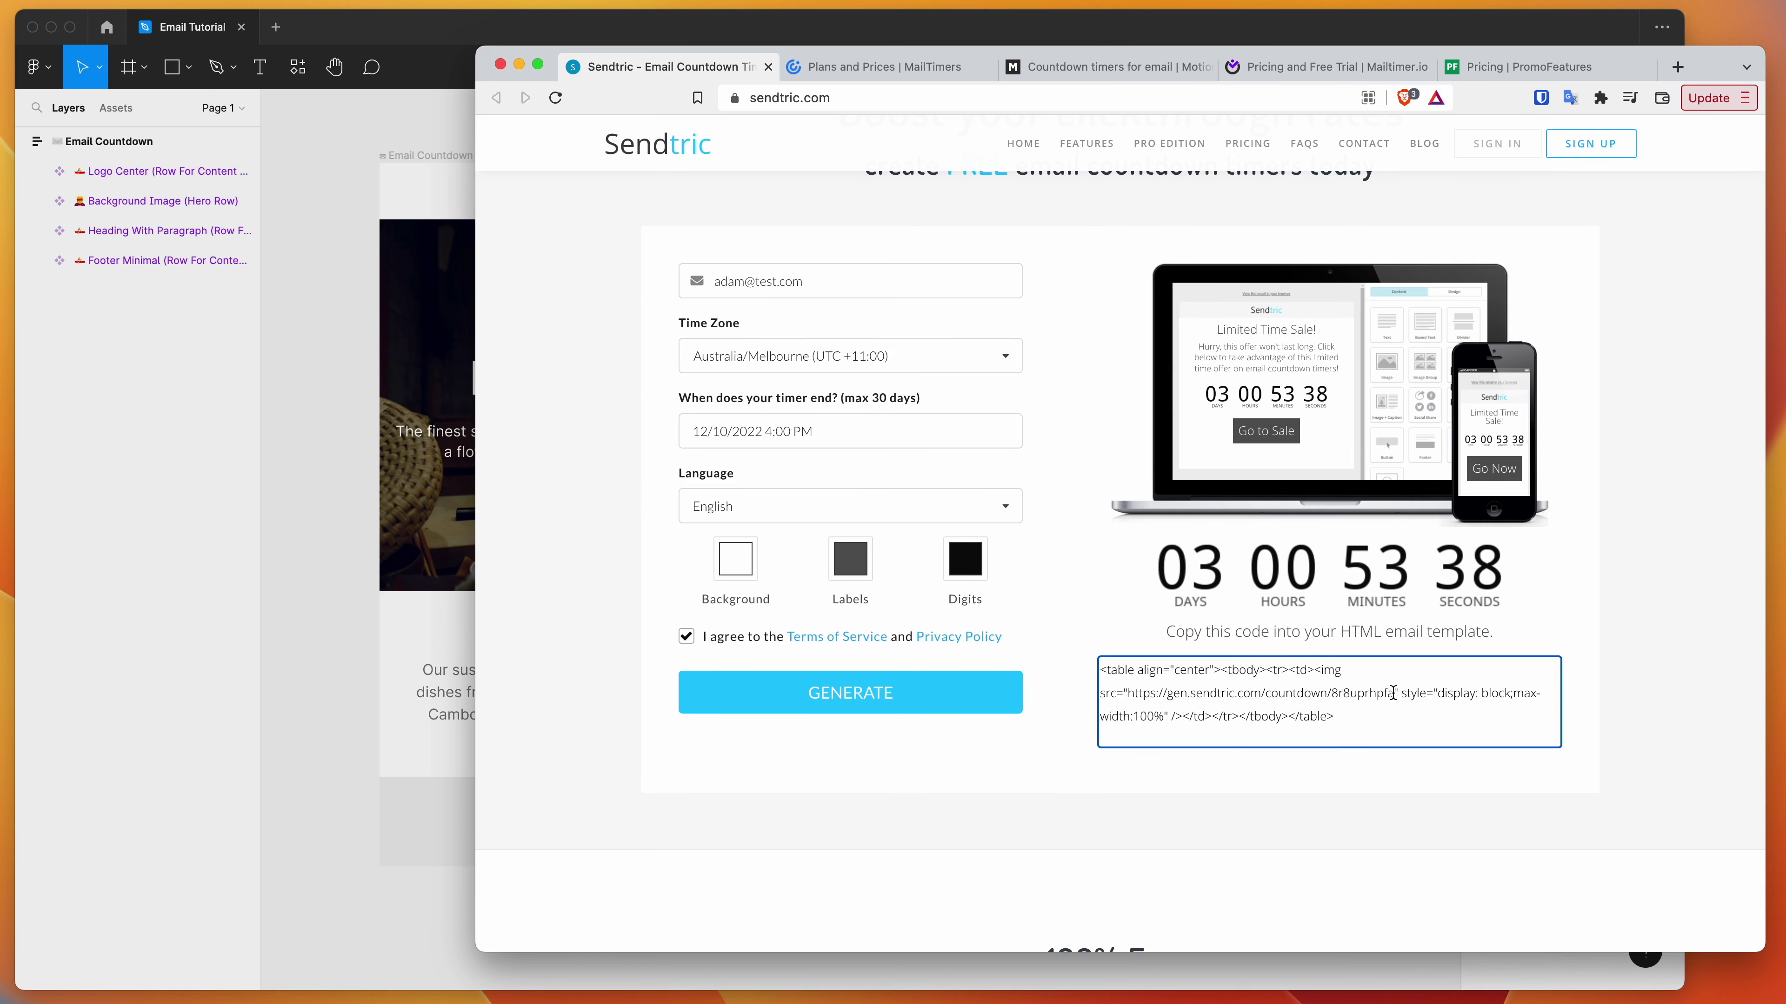
drag(1392, 694, 1131, 693)
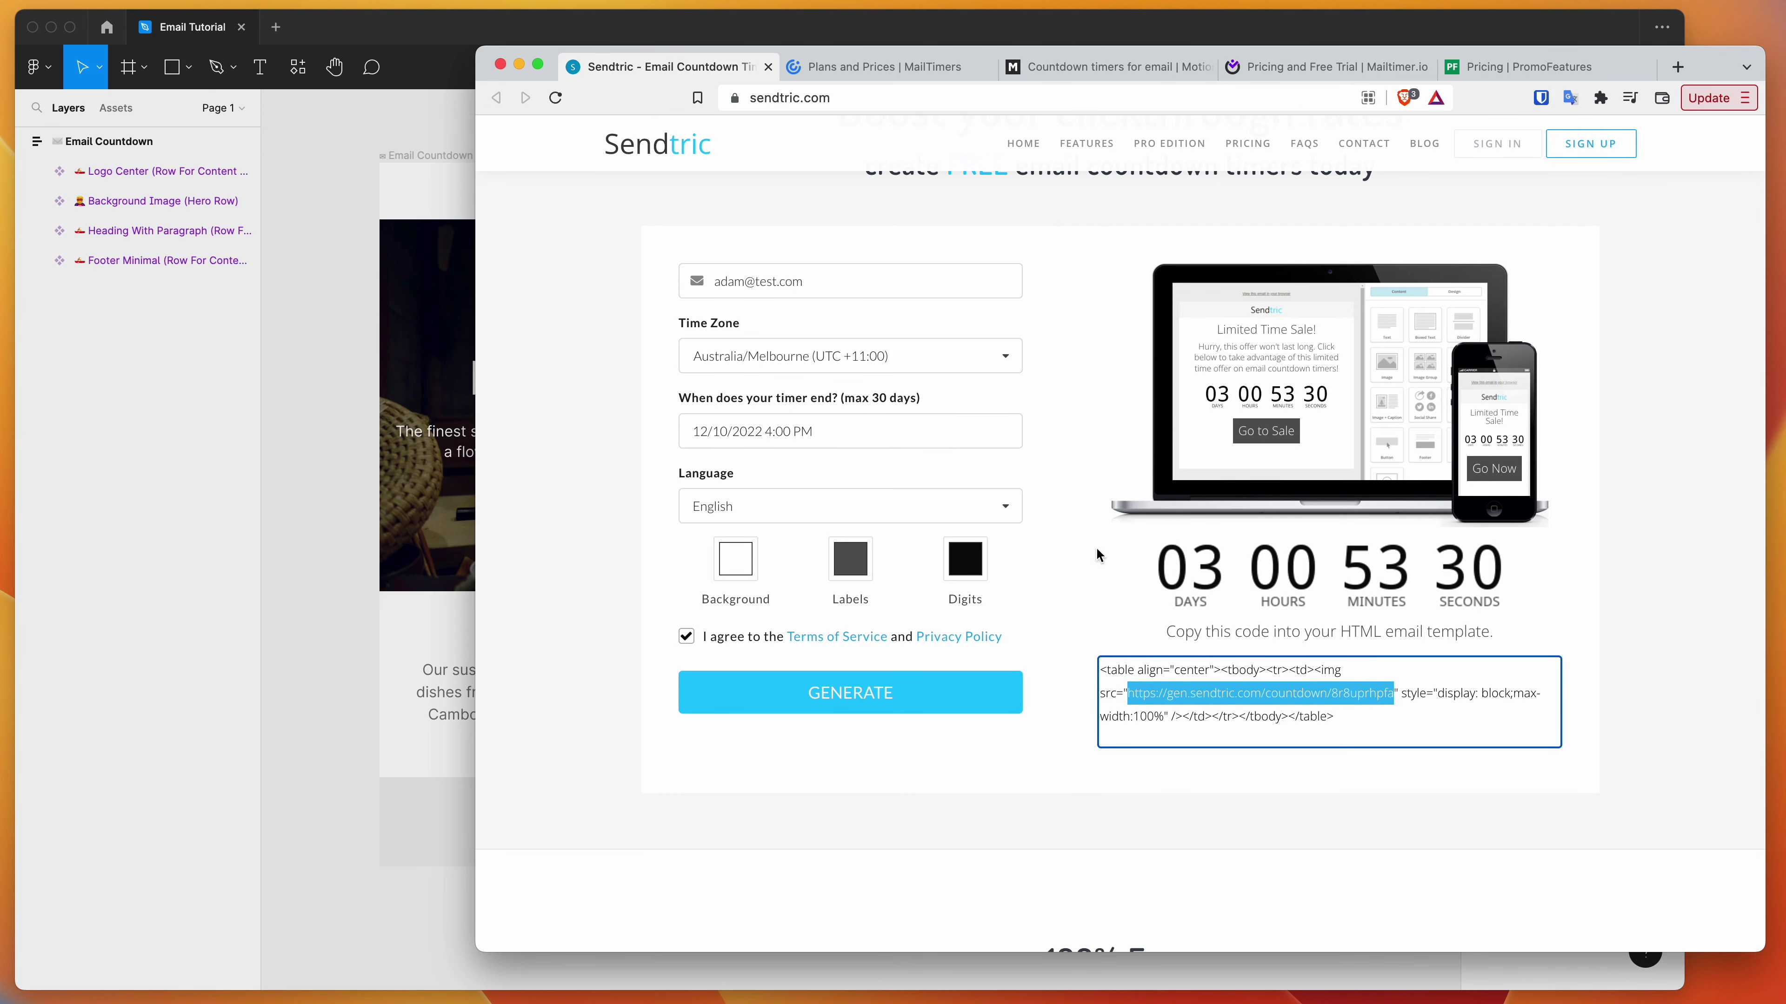
Load the countdown URL in a new tab and move that tab to the front
key(super+t)
key(super+v)
key(Return)
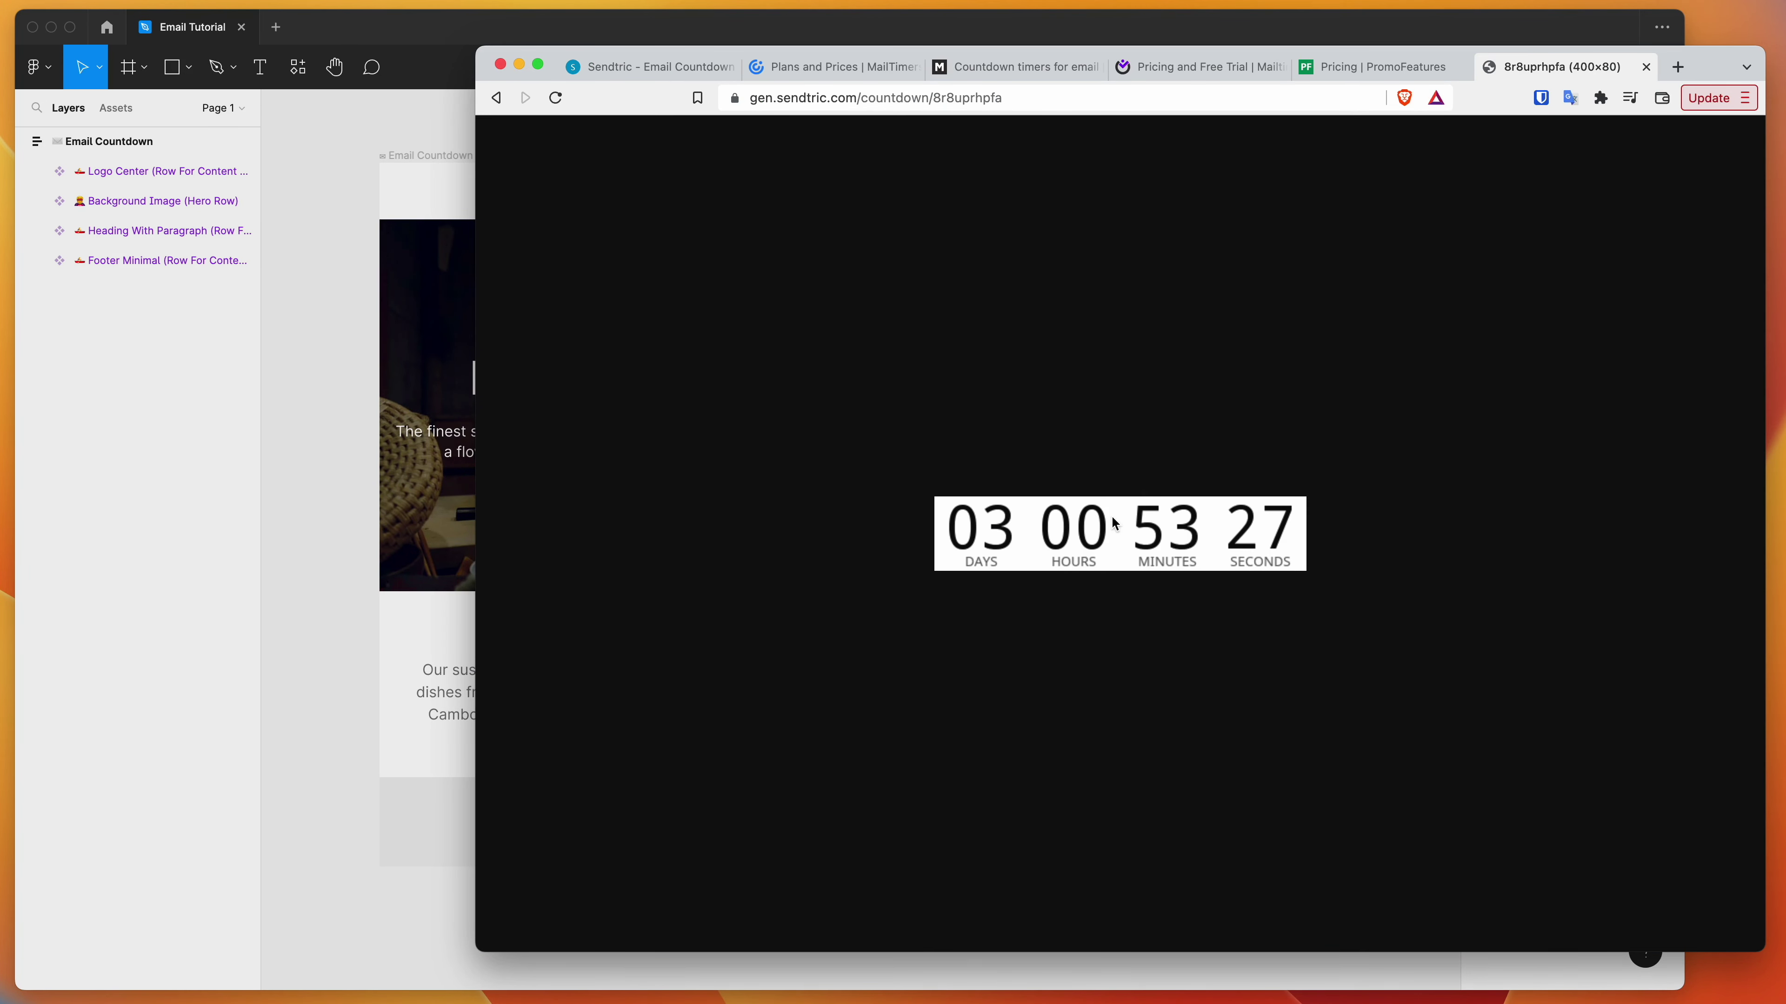
drag(1521, 69, 1302, 101)
Copy the countdown image from the browser and paste it beside the sushi email in Figma
right_click(1657, 567)
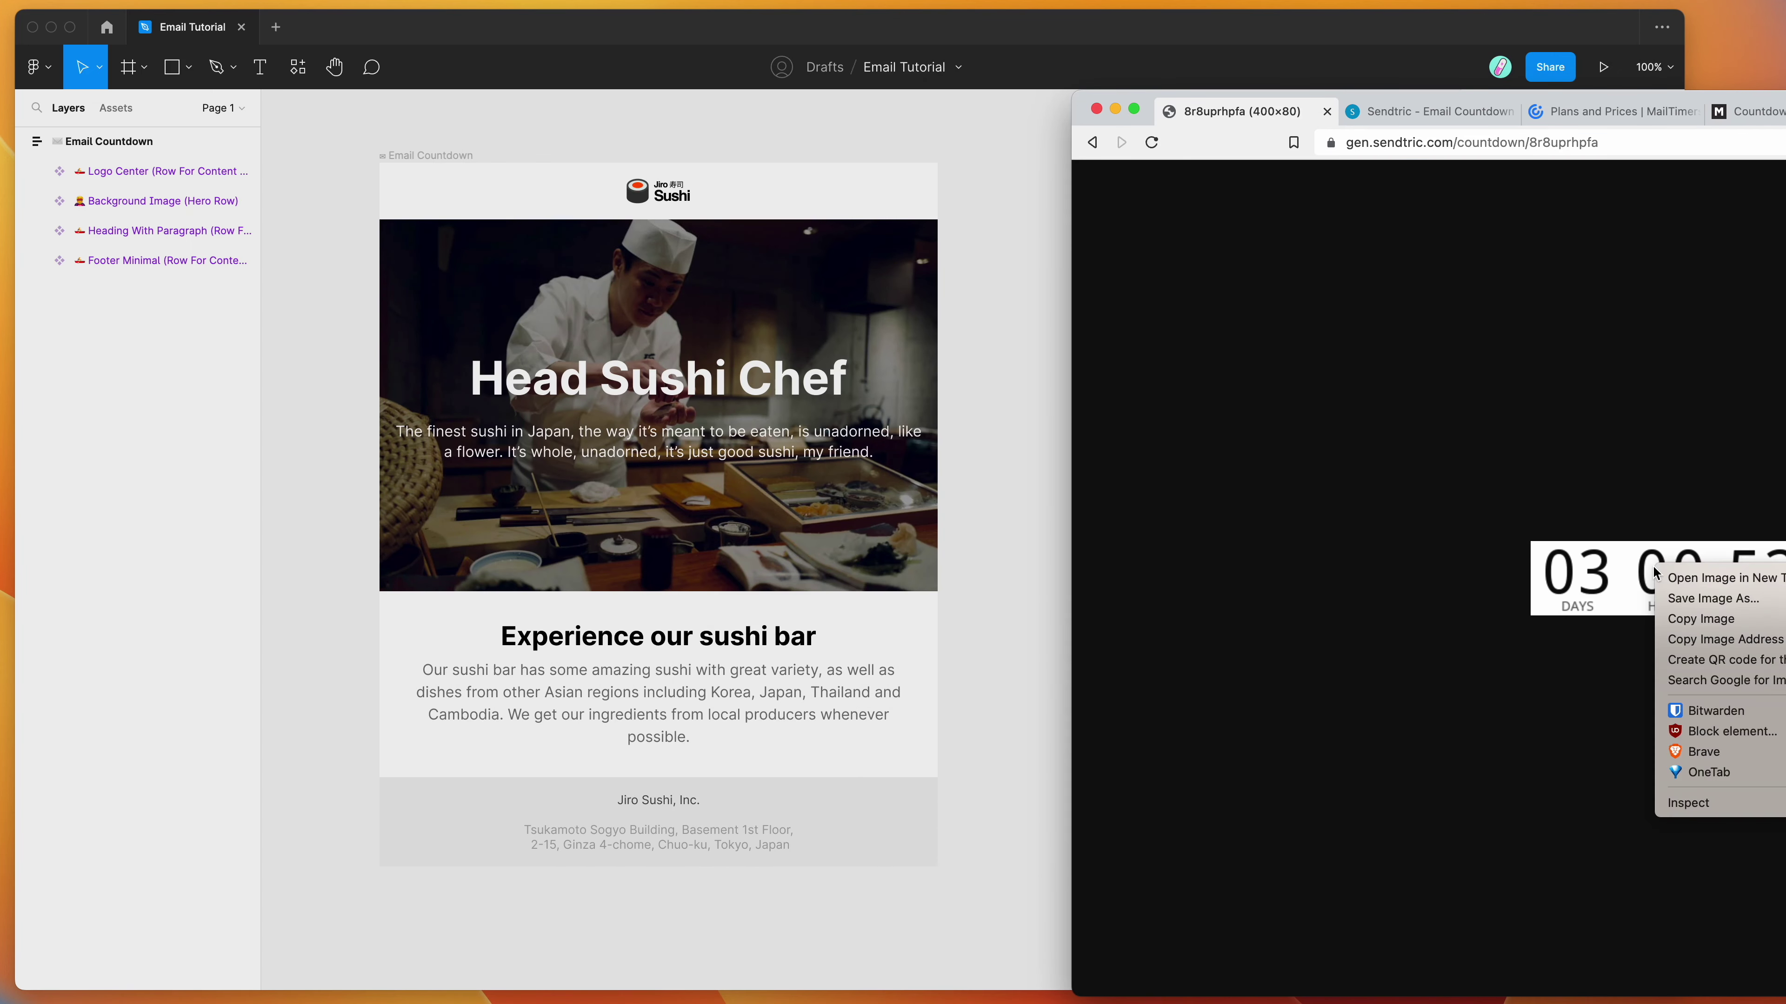
click(1694, 620)
click(1030, 453)
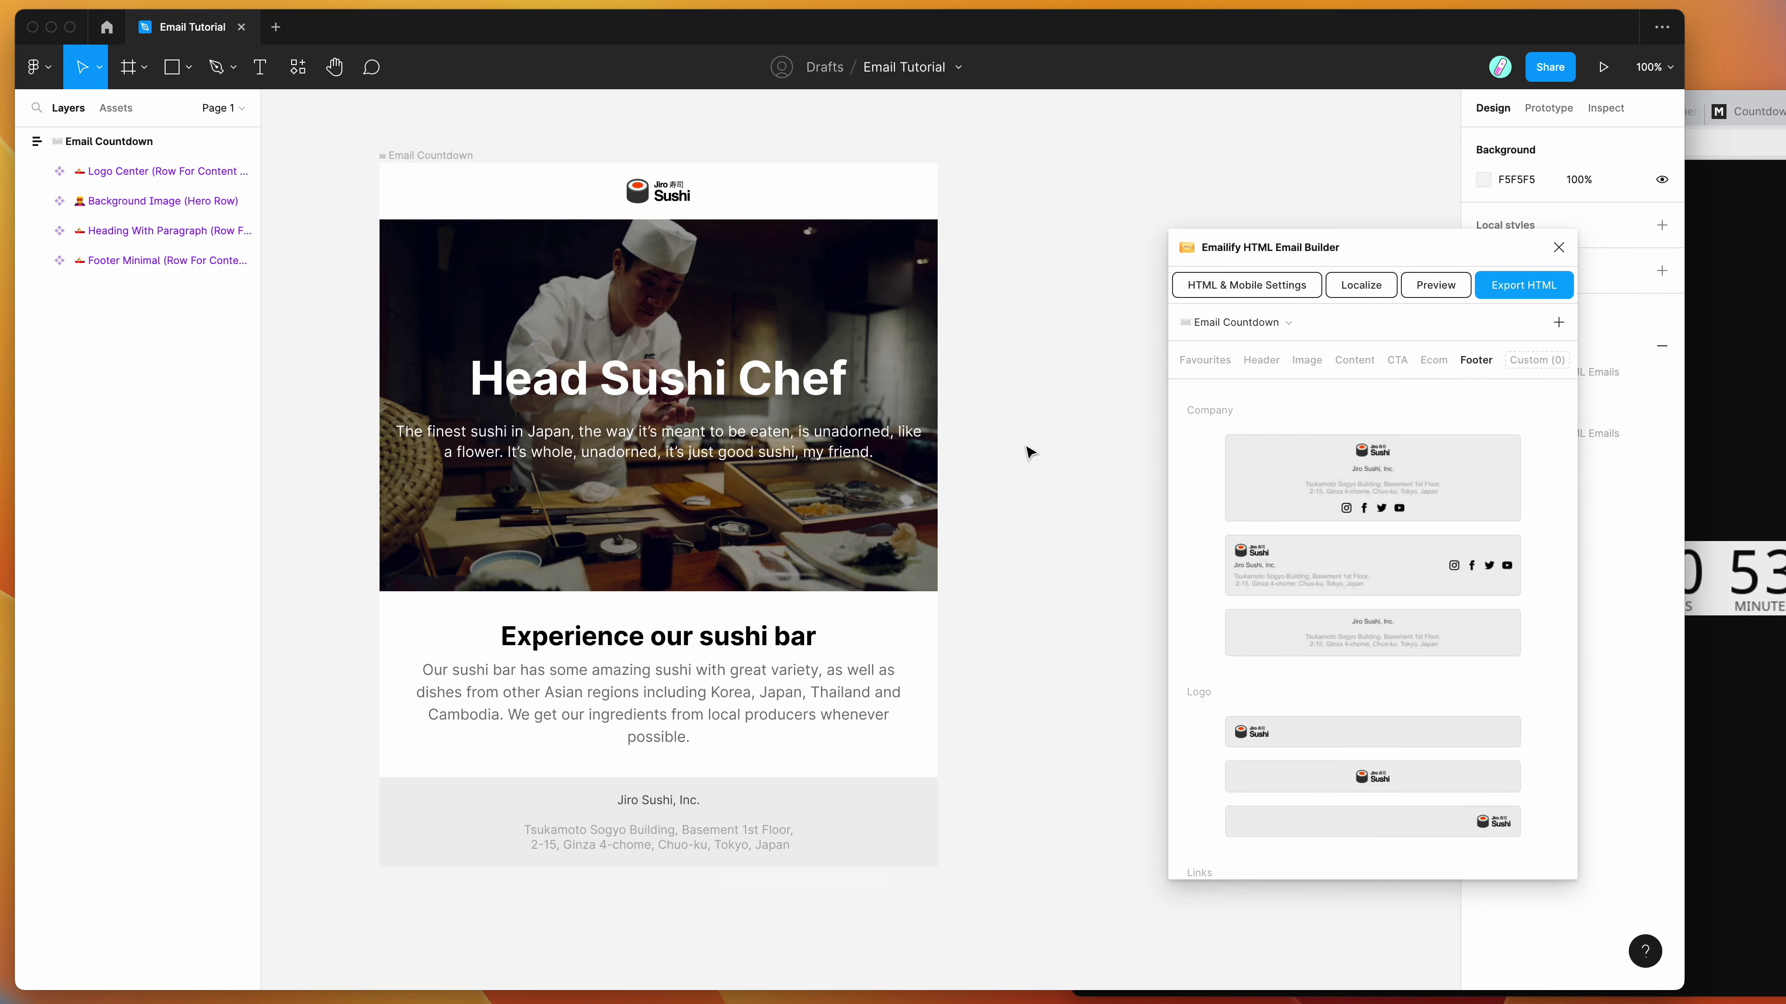
key(super+v)
drag(906, 553, 1126, 498)
Pan the canvas and briefly check the live countdown page before returning to Figma
scroll(927, 526, right, 3)
scroll(1002, 457, right, 3)
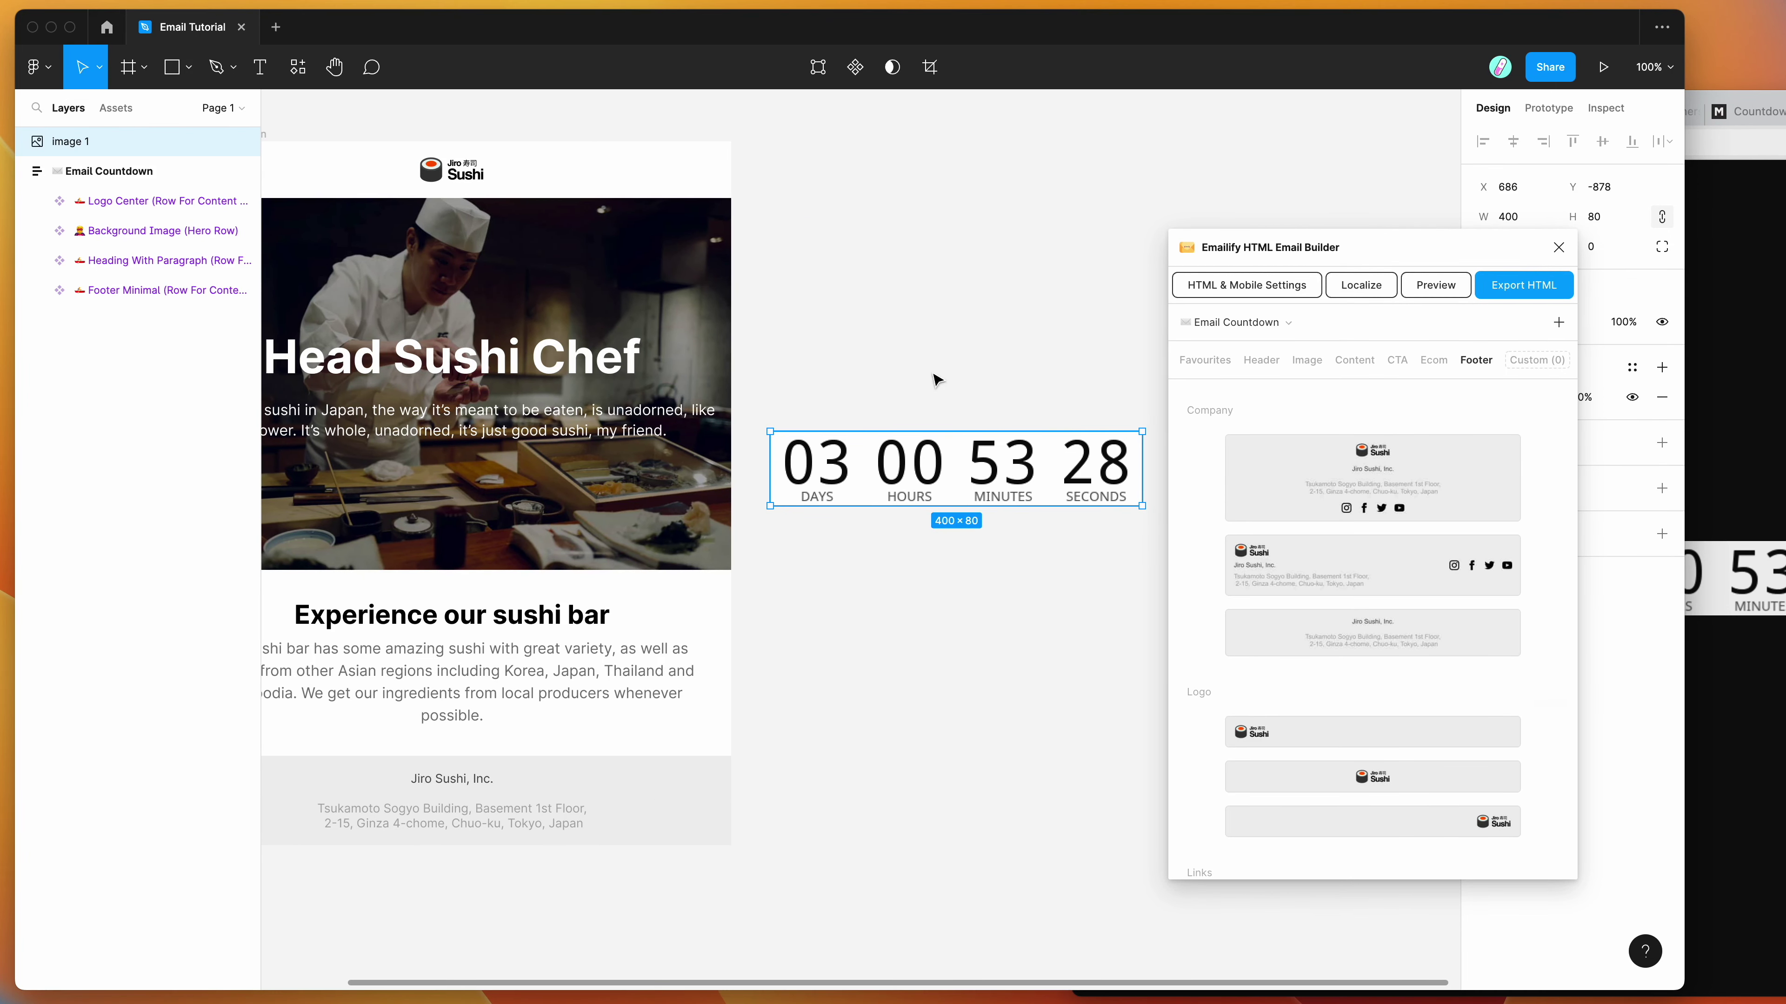
scroll(935, 380, left, 2)
scroll(1020, 354, left, 2)
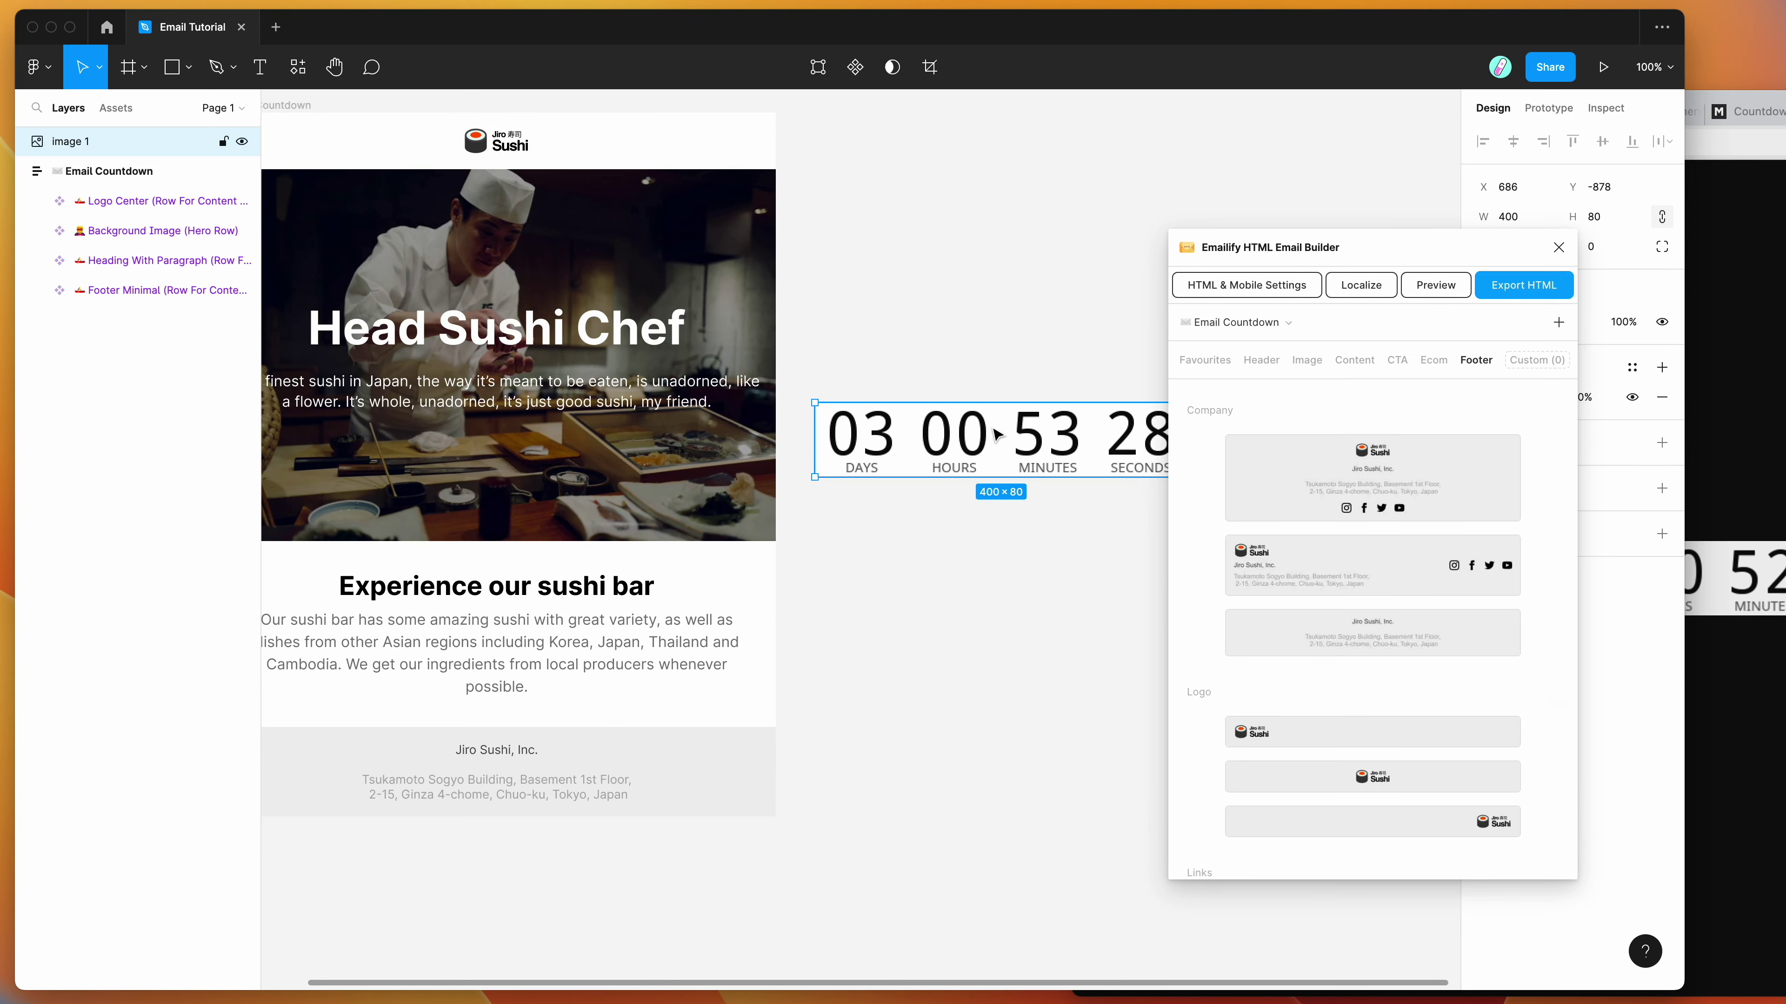
scroll(927, 429, down, 2)
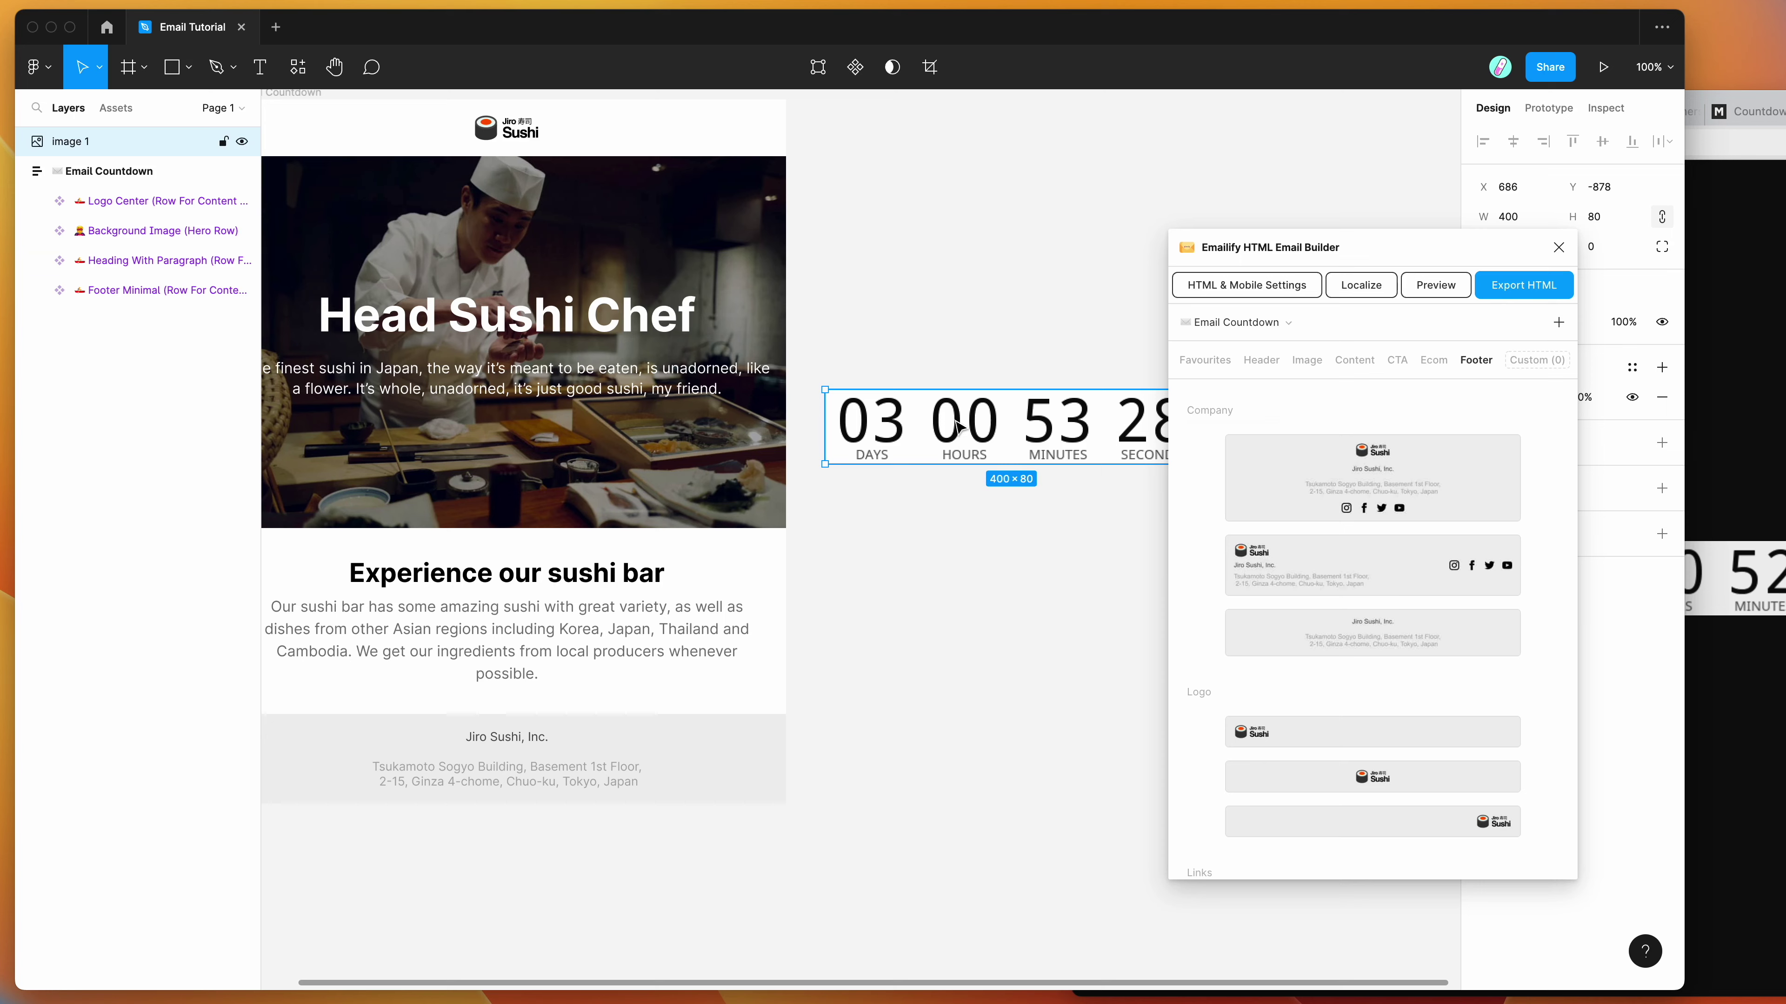
click(1730, 425)
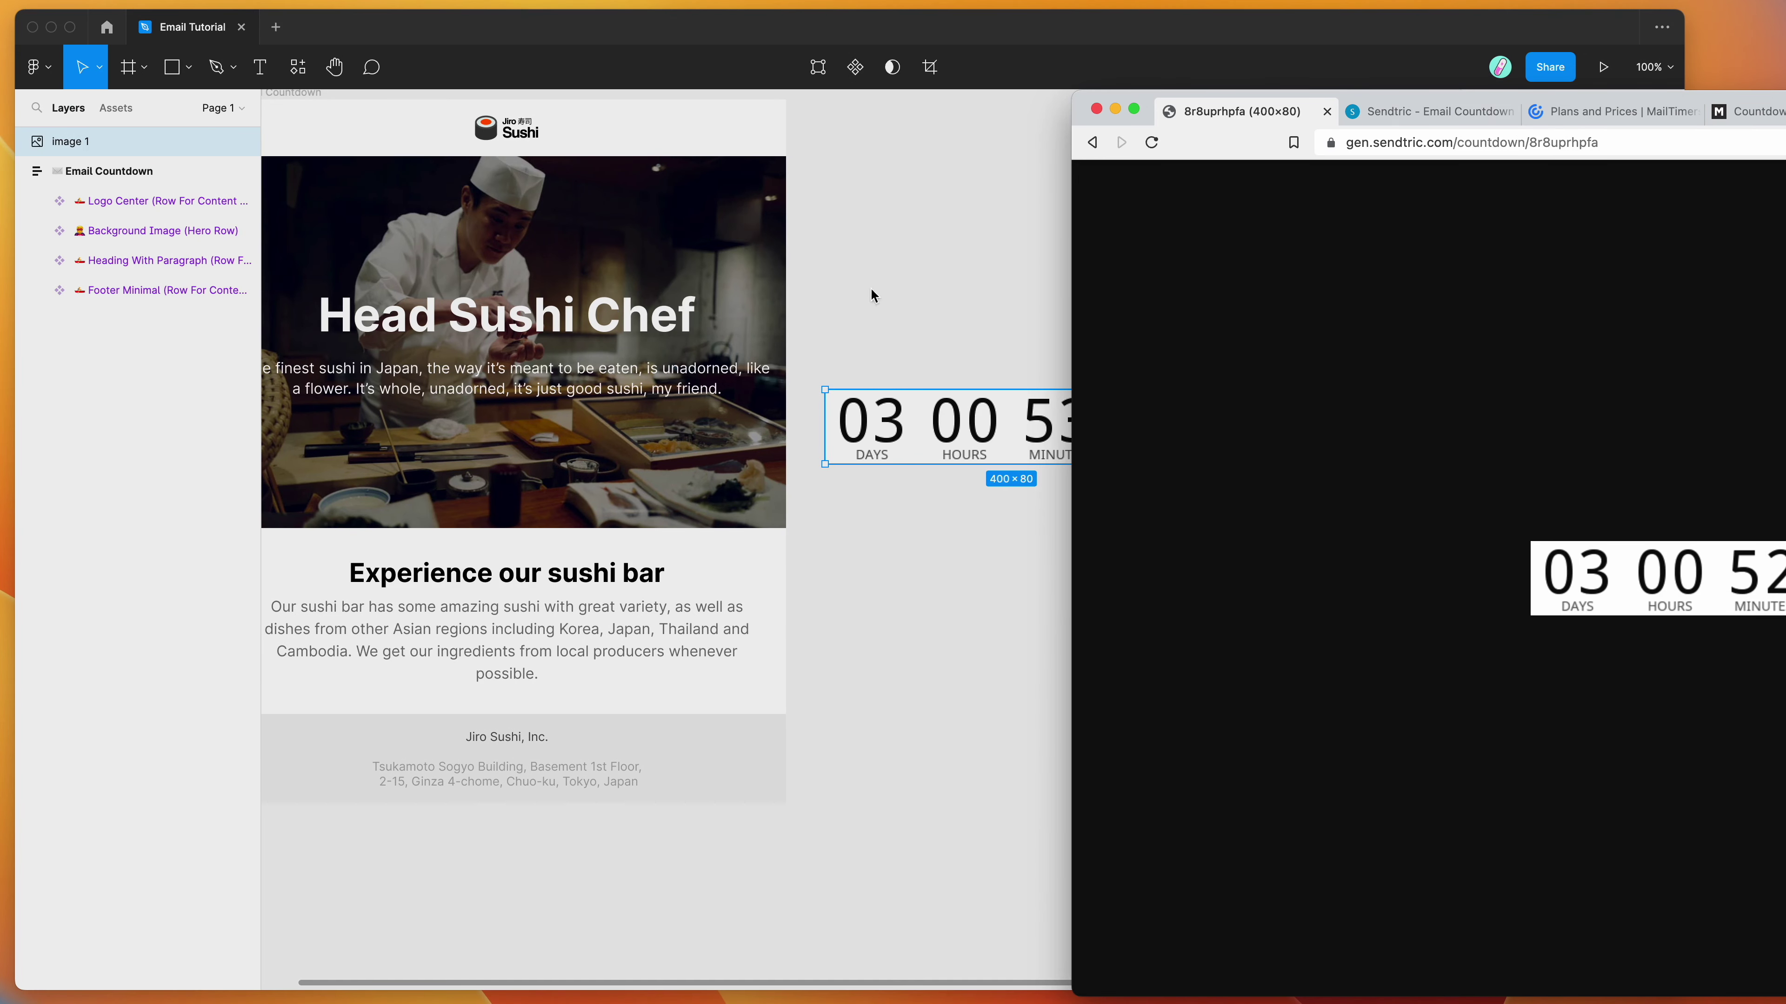
click(939, 284)
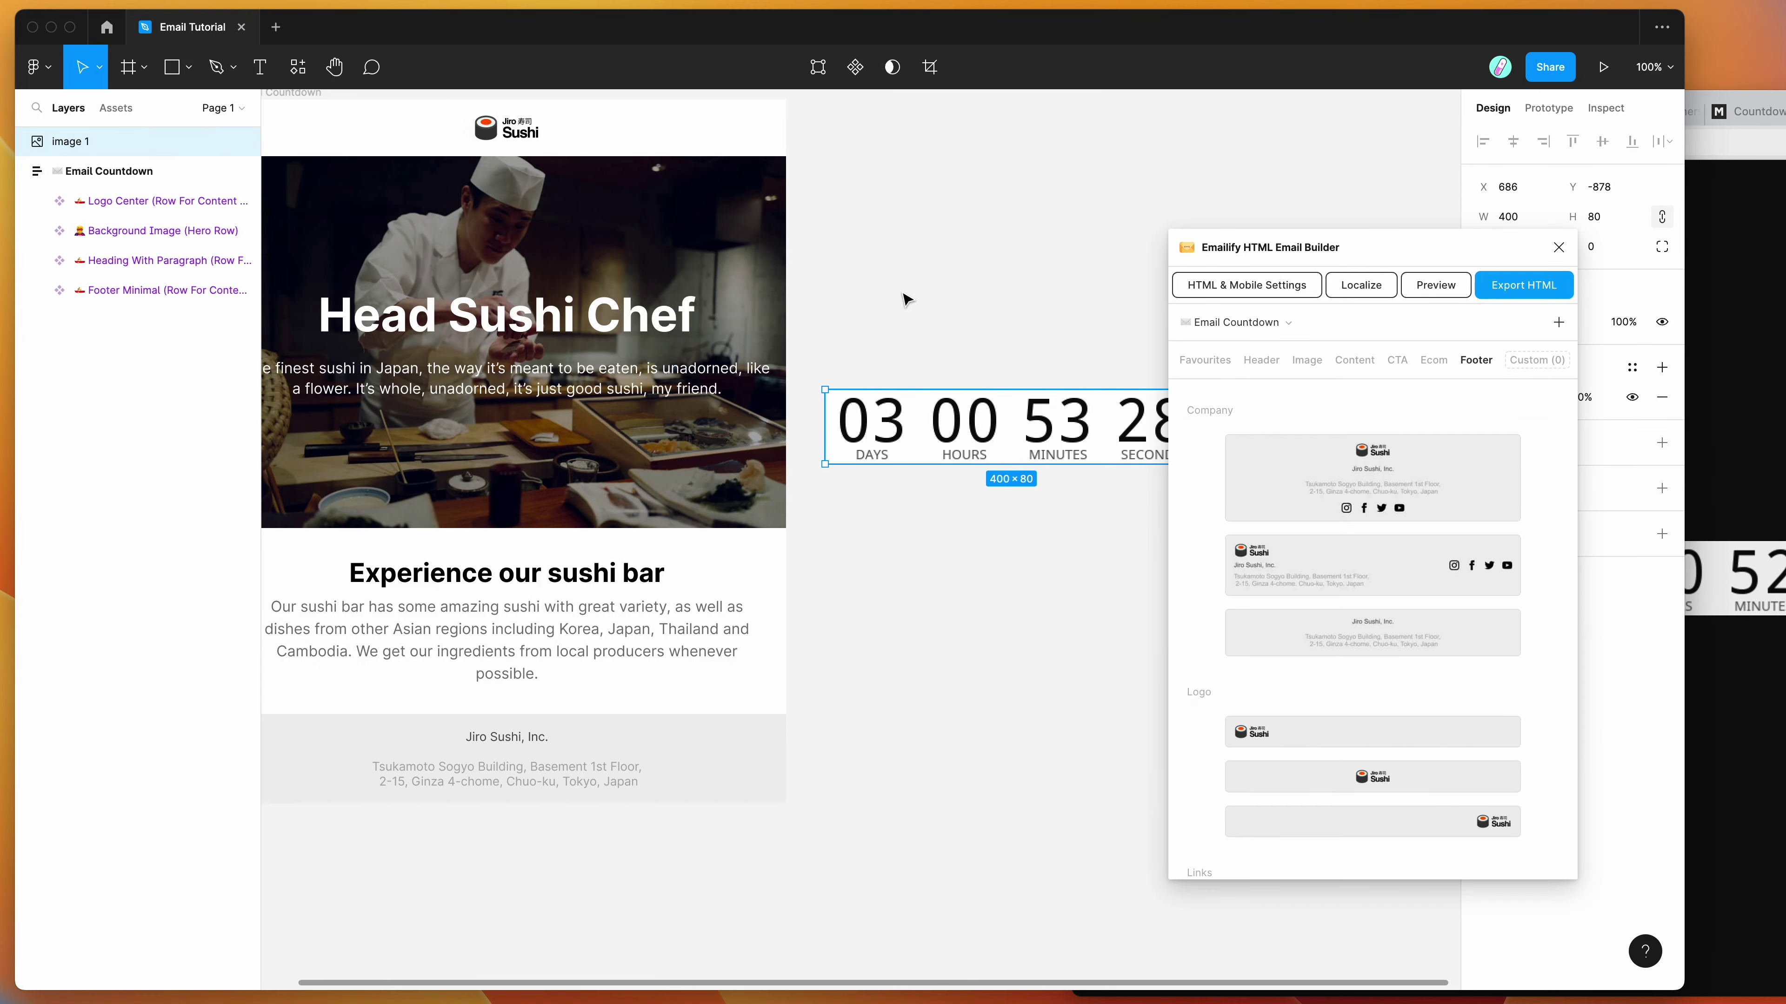
Move image 1 into the Column between the heading and paragraph text layers
scroll(1074, 400, left, 2)
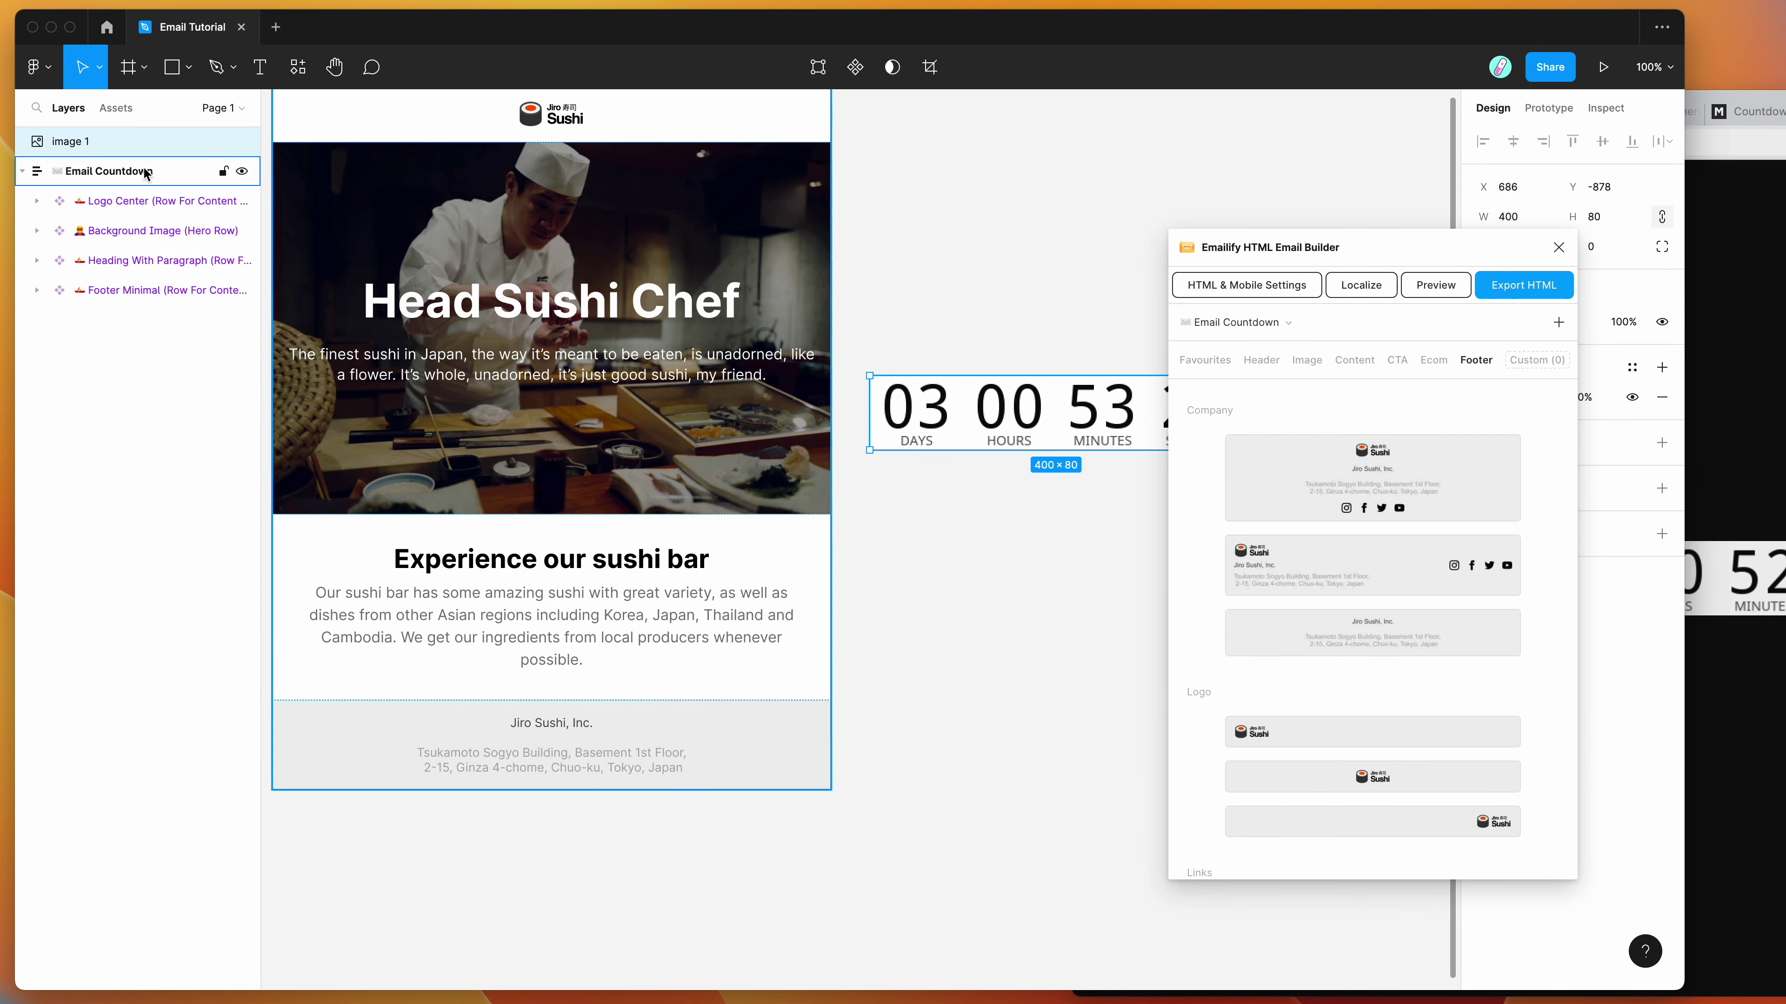
click(142, 259)
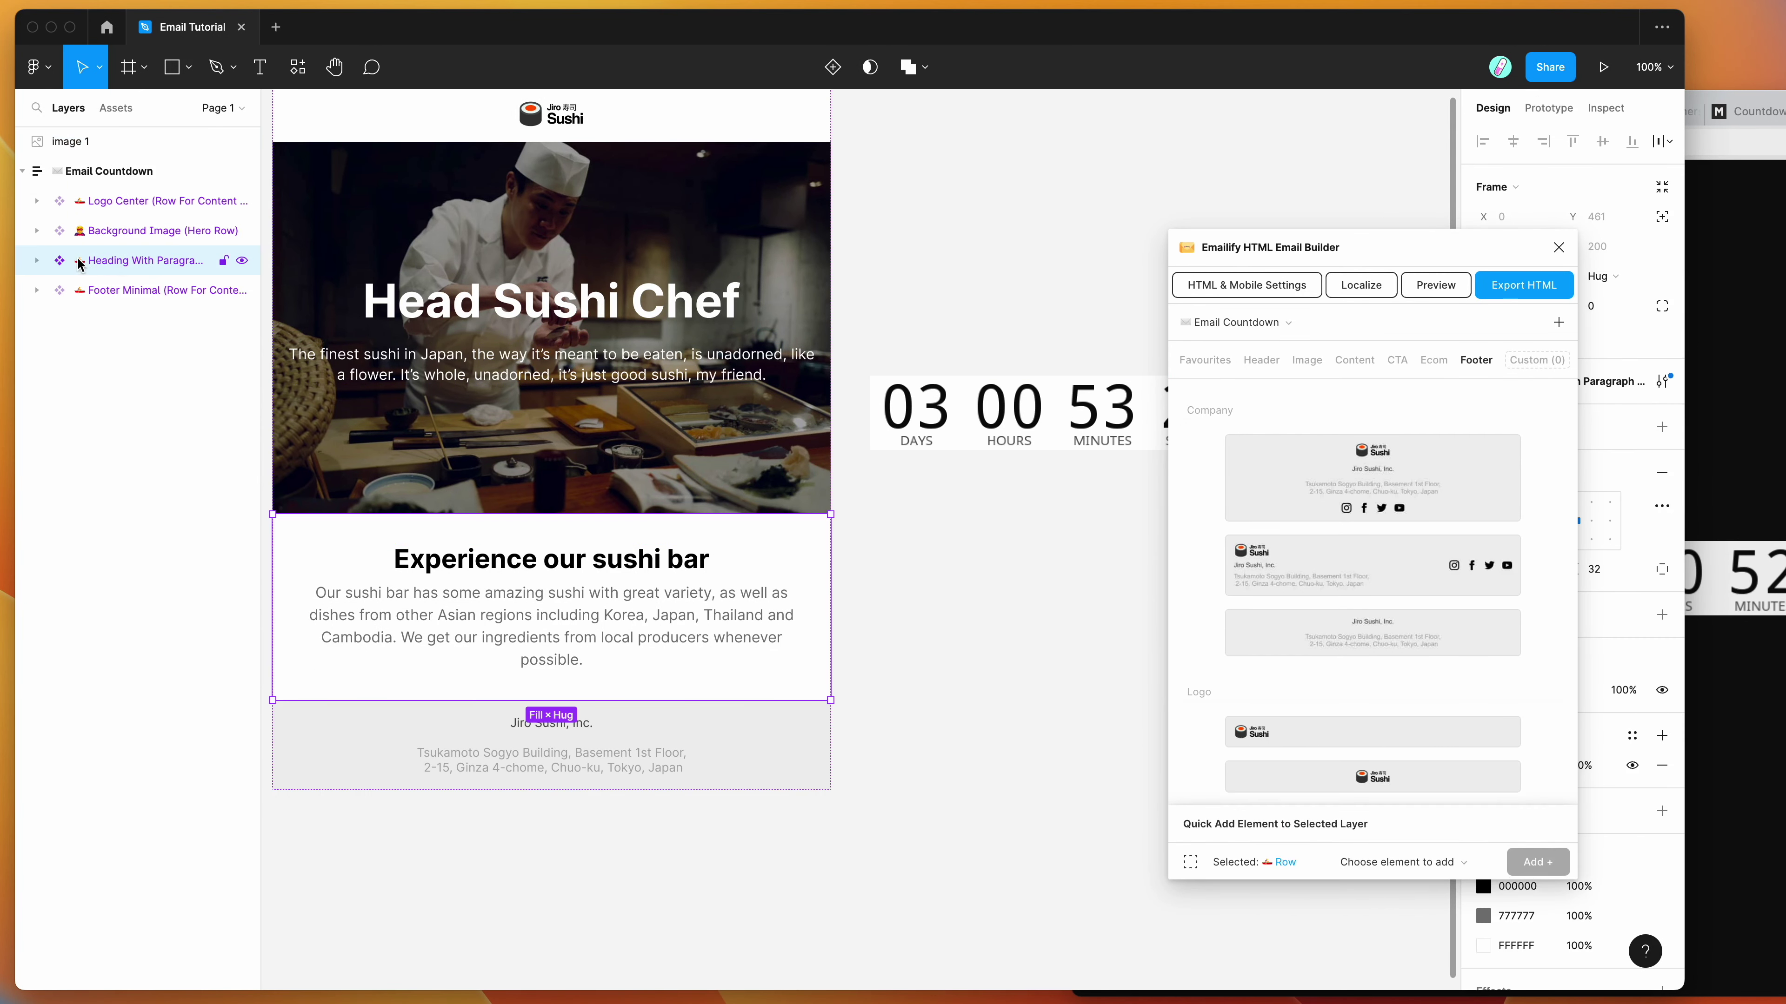
click(35, 261)
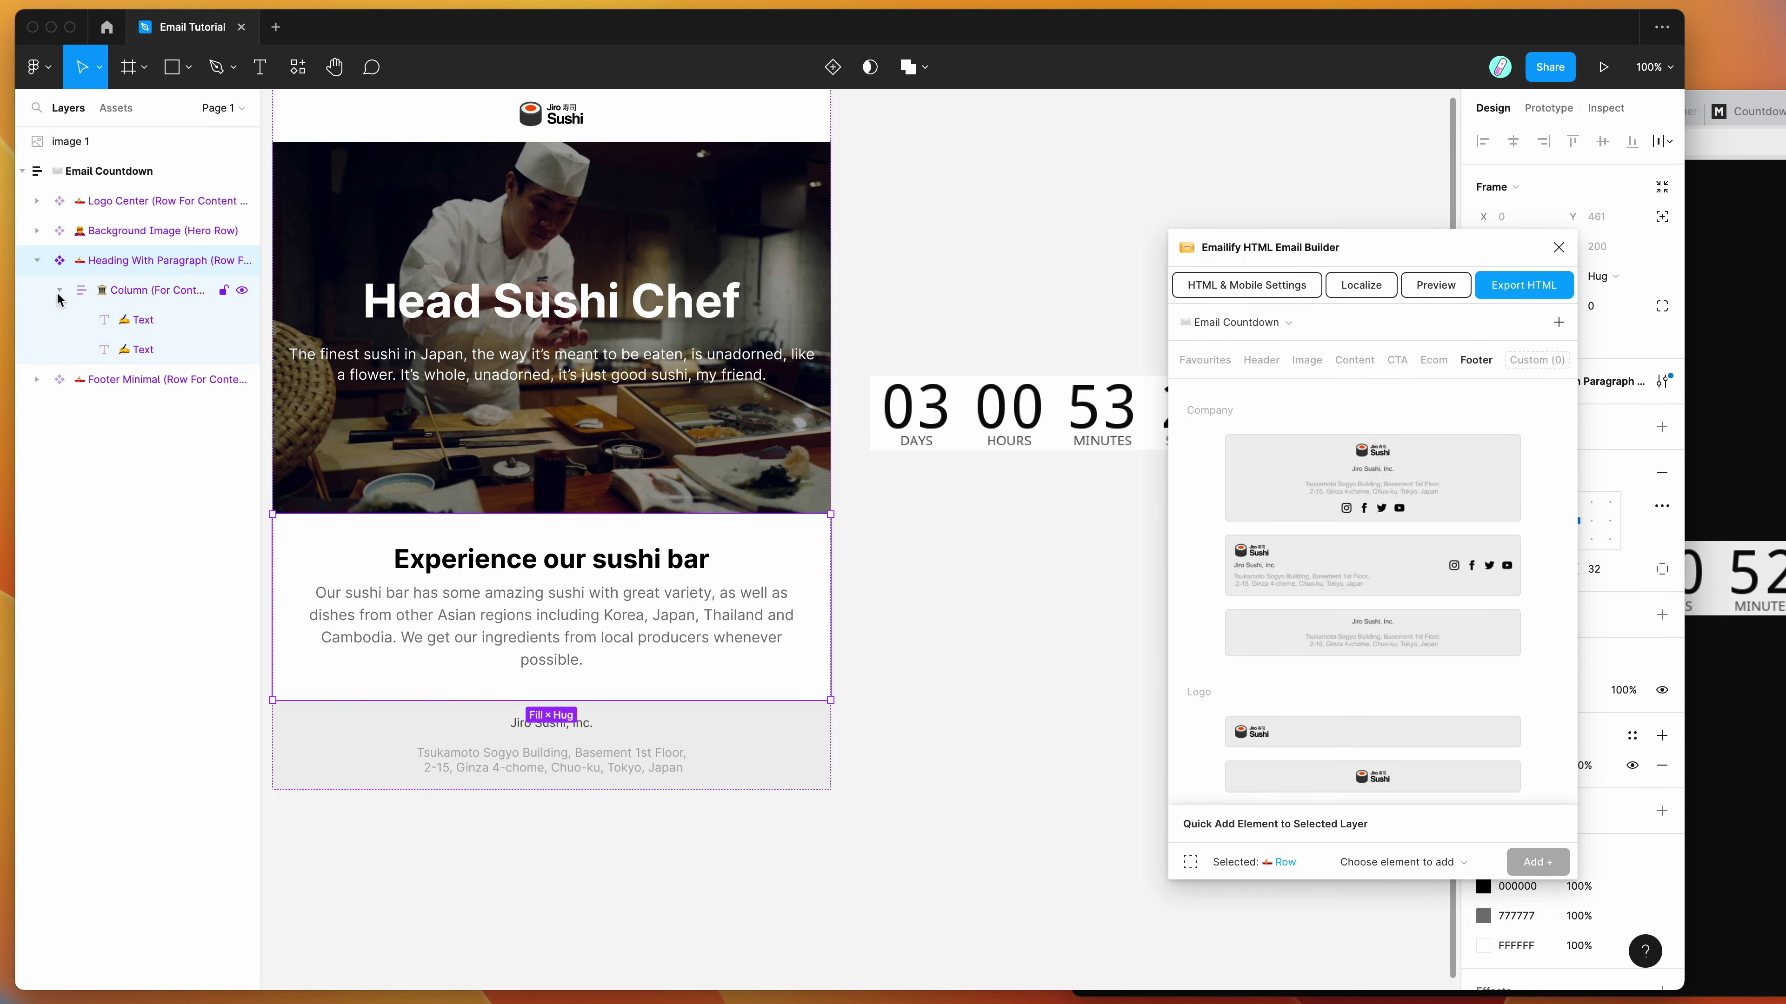
click(70, 141)
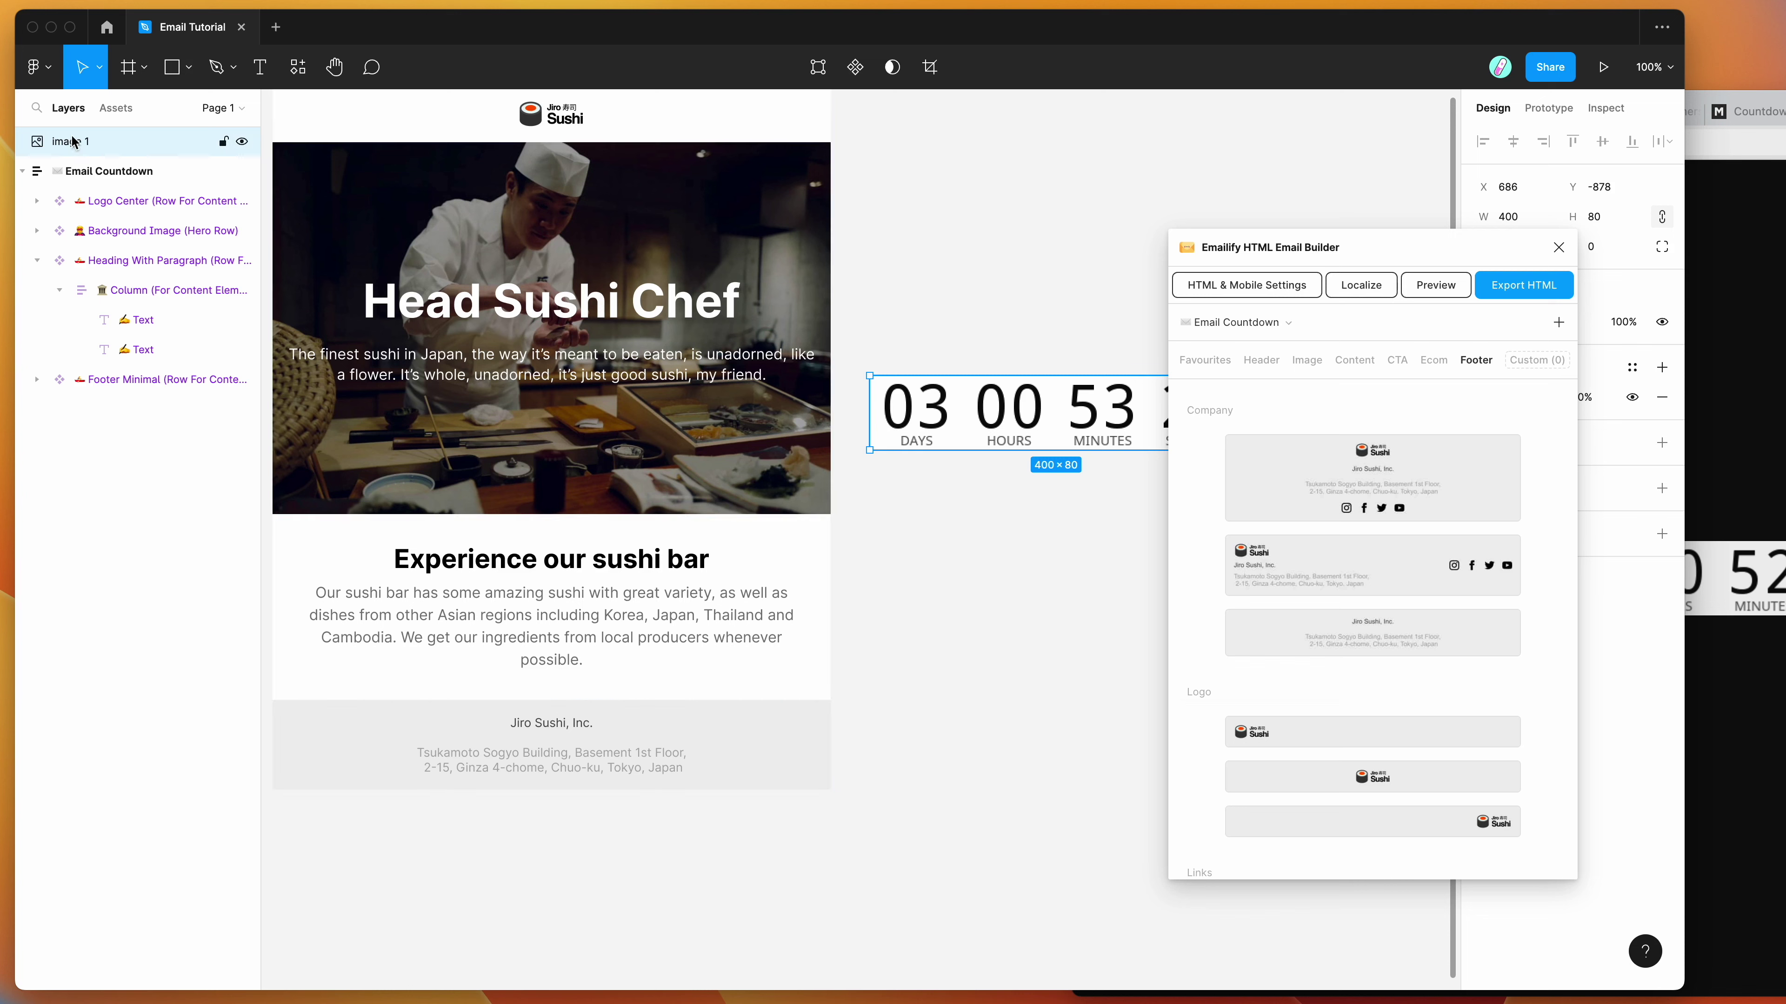
drag(74, 141, 163, 338)
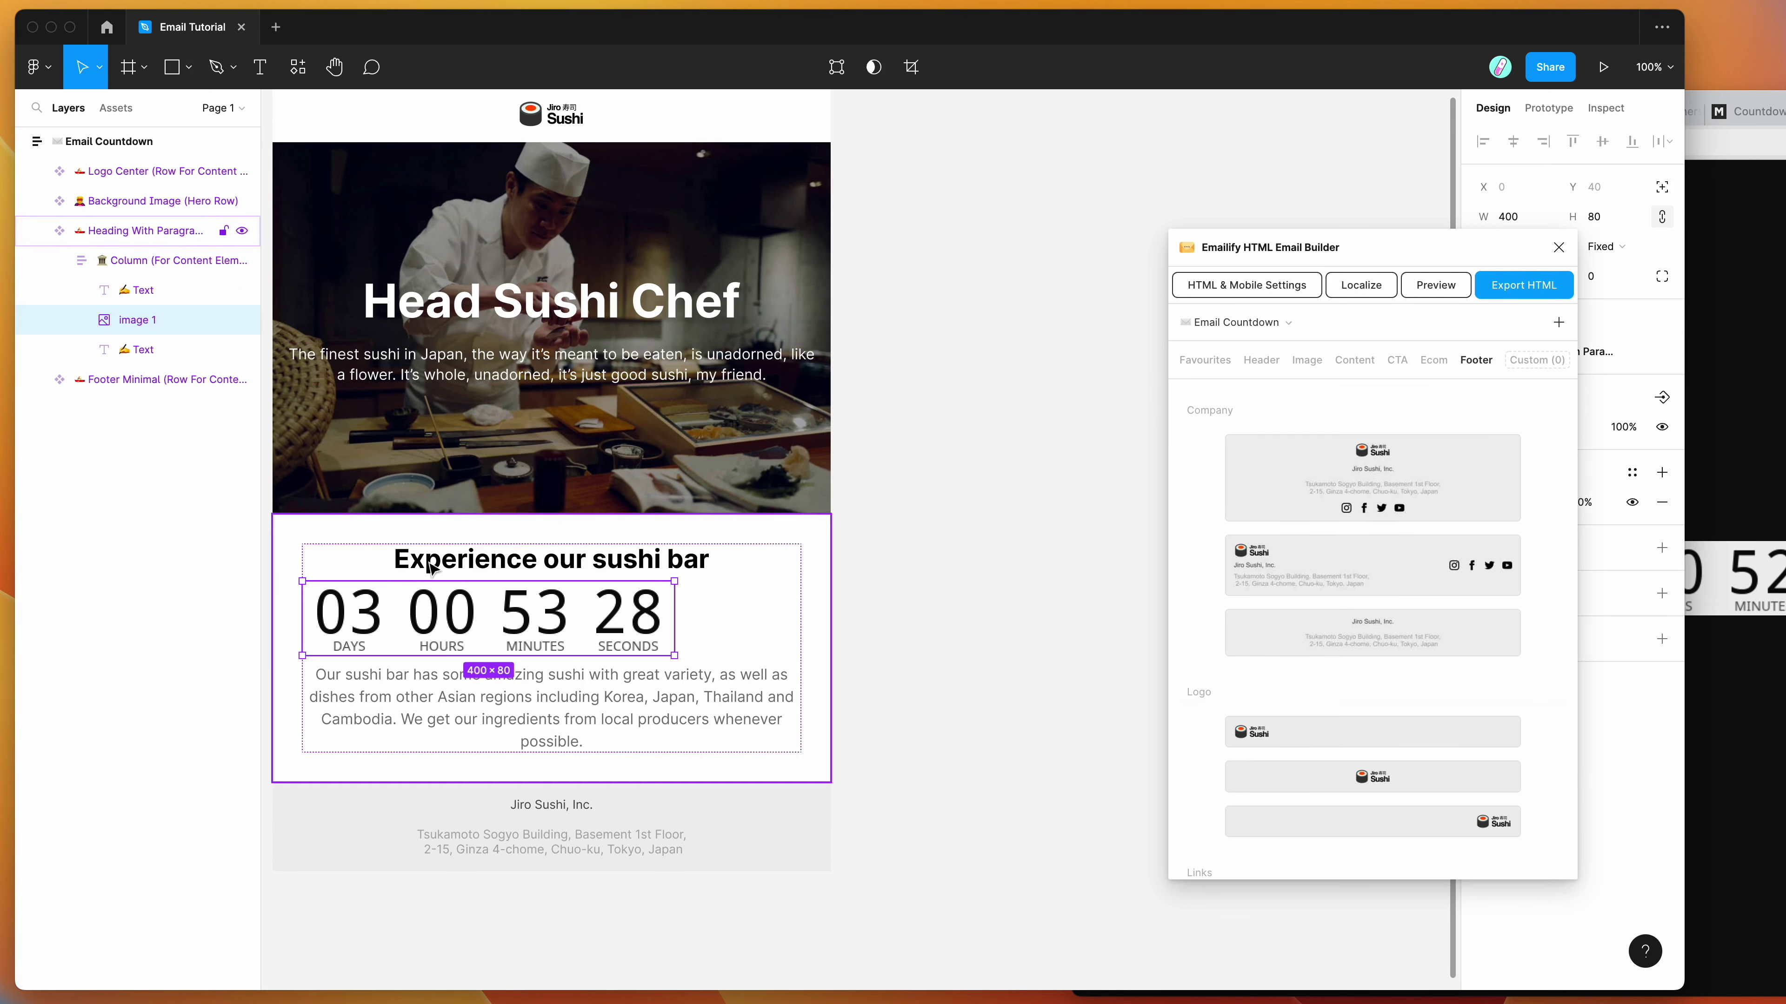
Set the Column's auto layout alignment to top-center so the countdown is centred
click(140, 260)
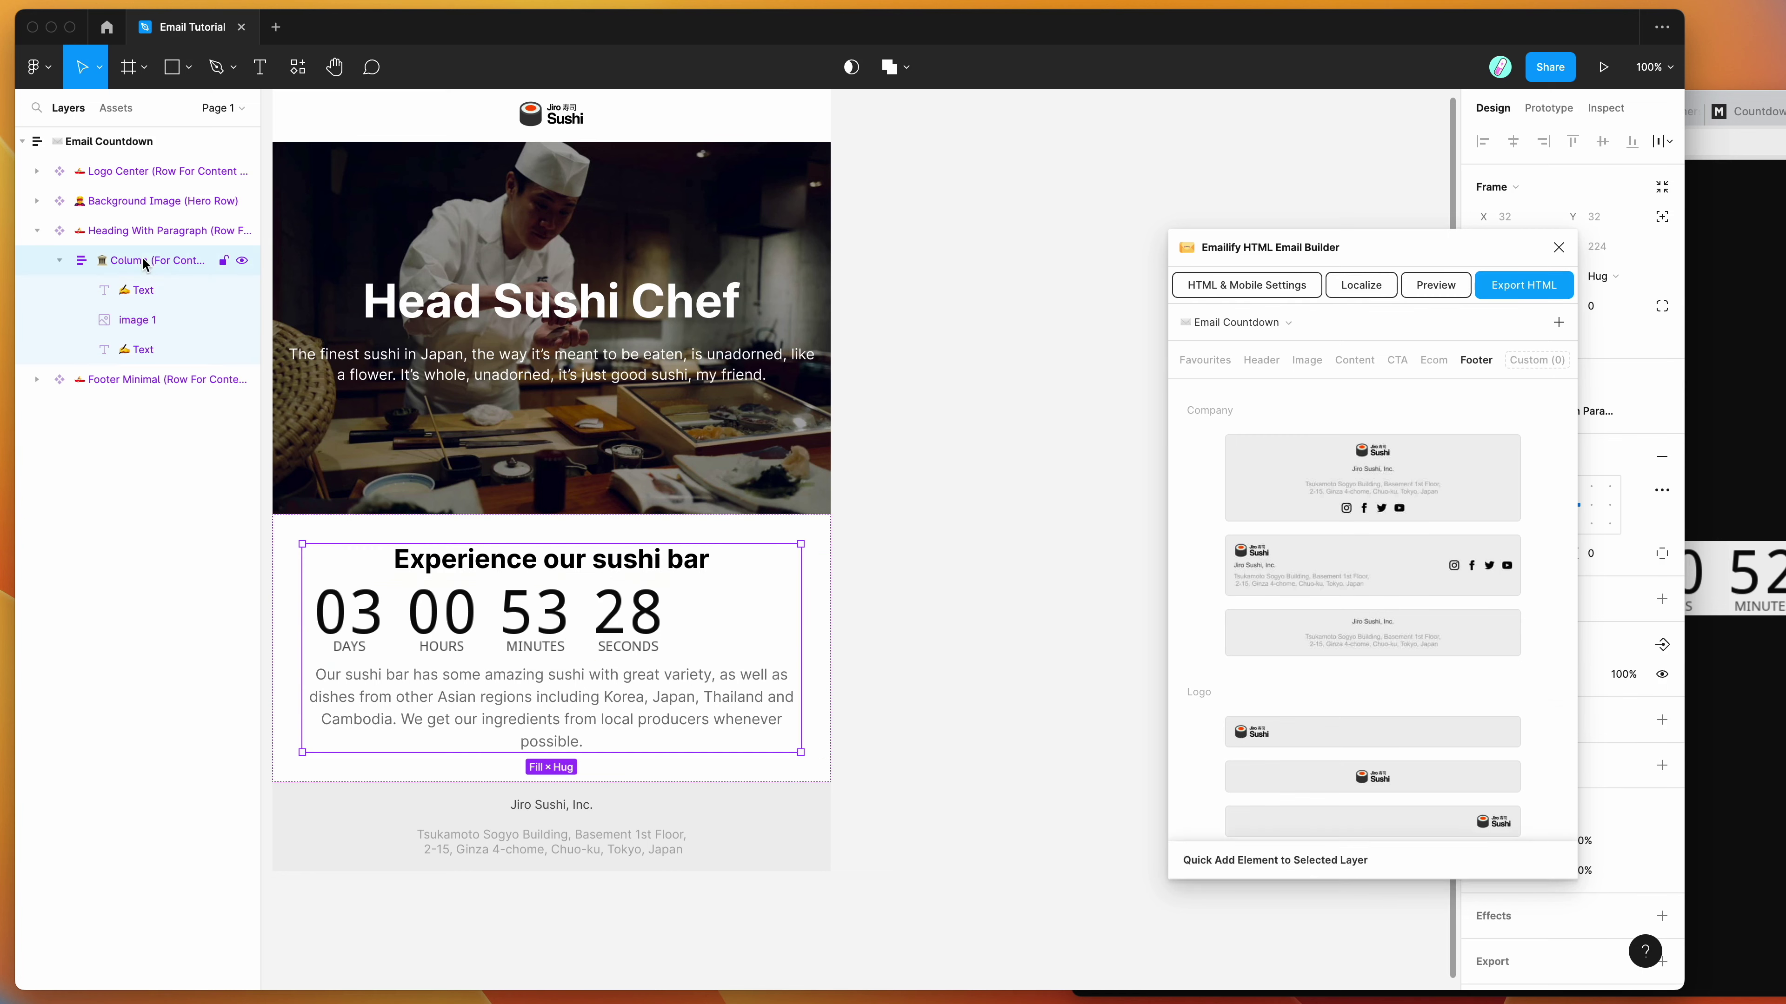
drag(1322, 239, 1129, 182)
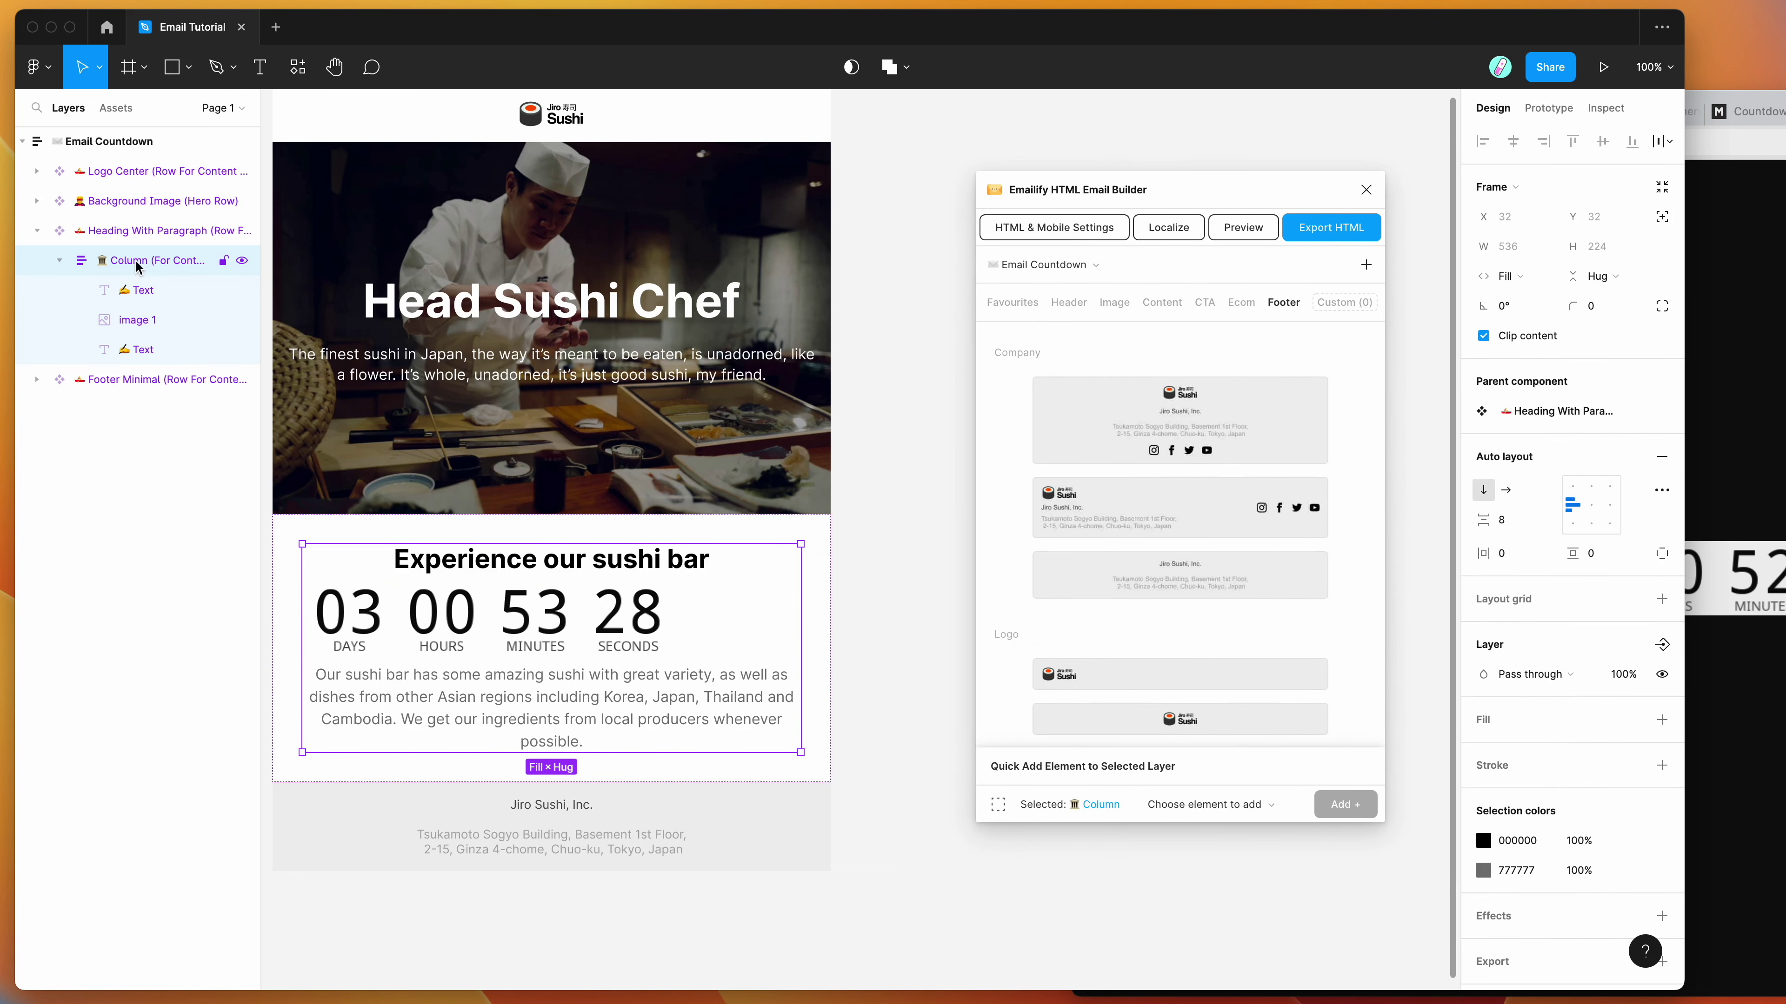
click(1592, 508)
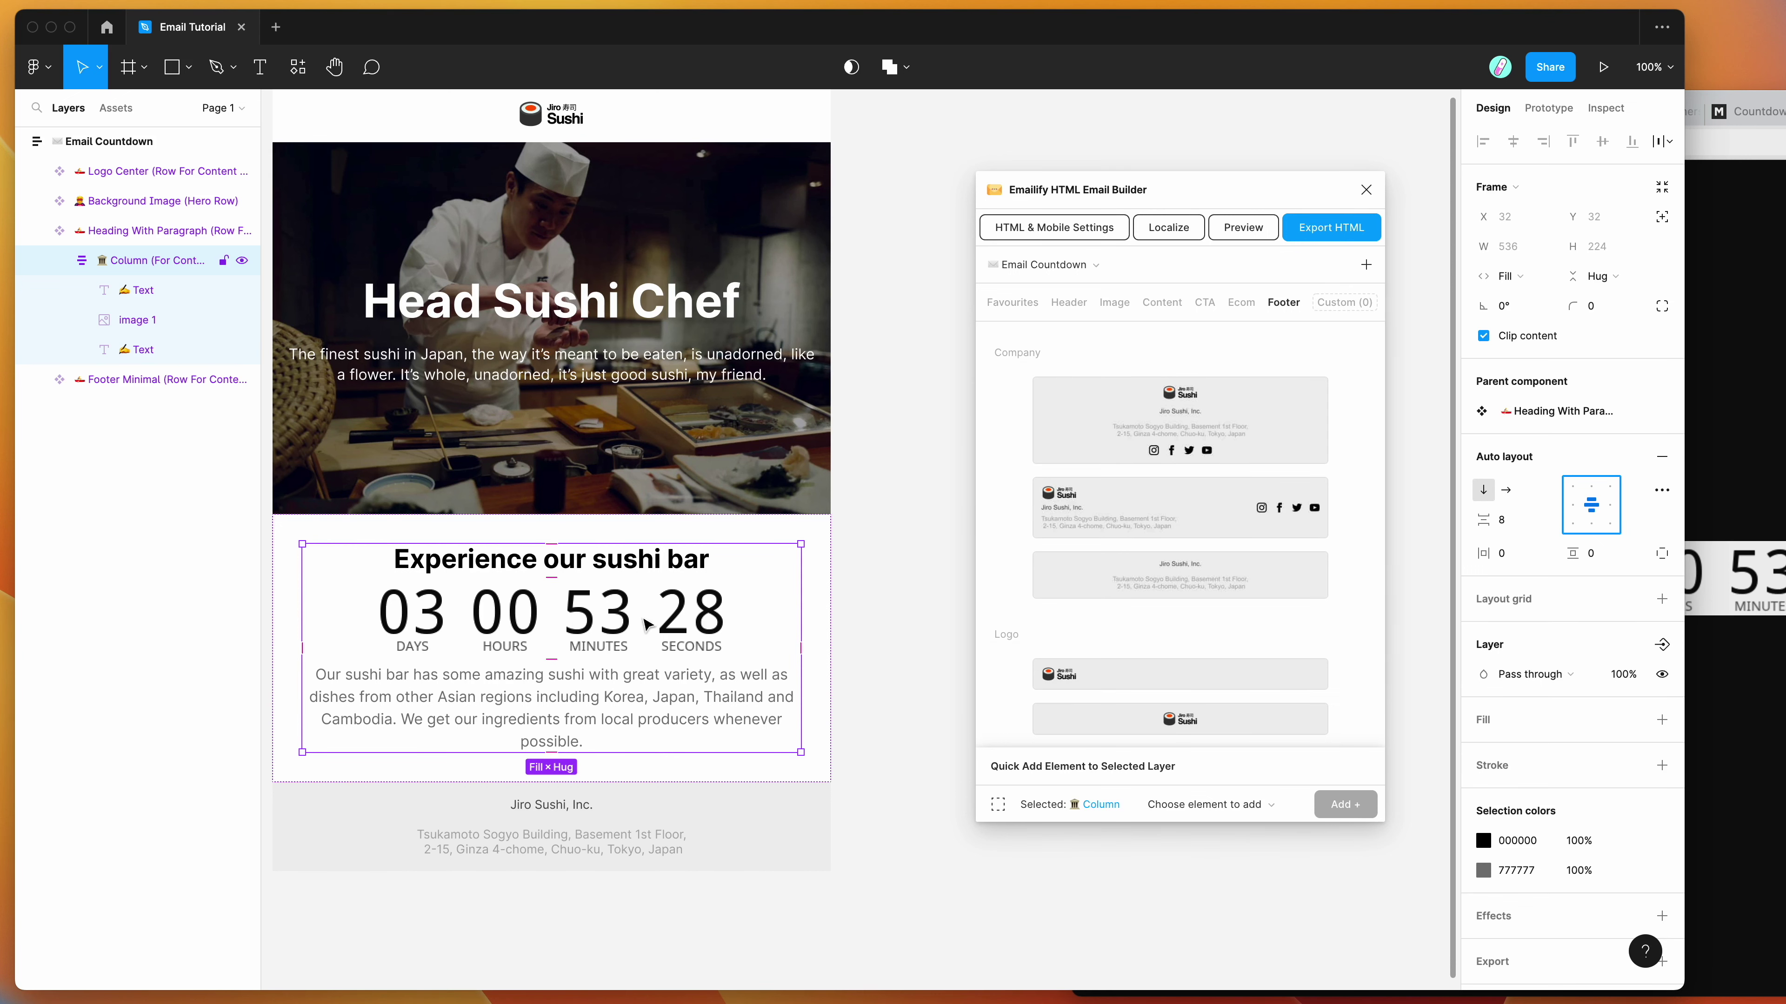
click(492, 631)
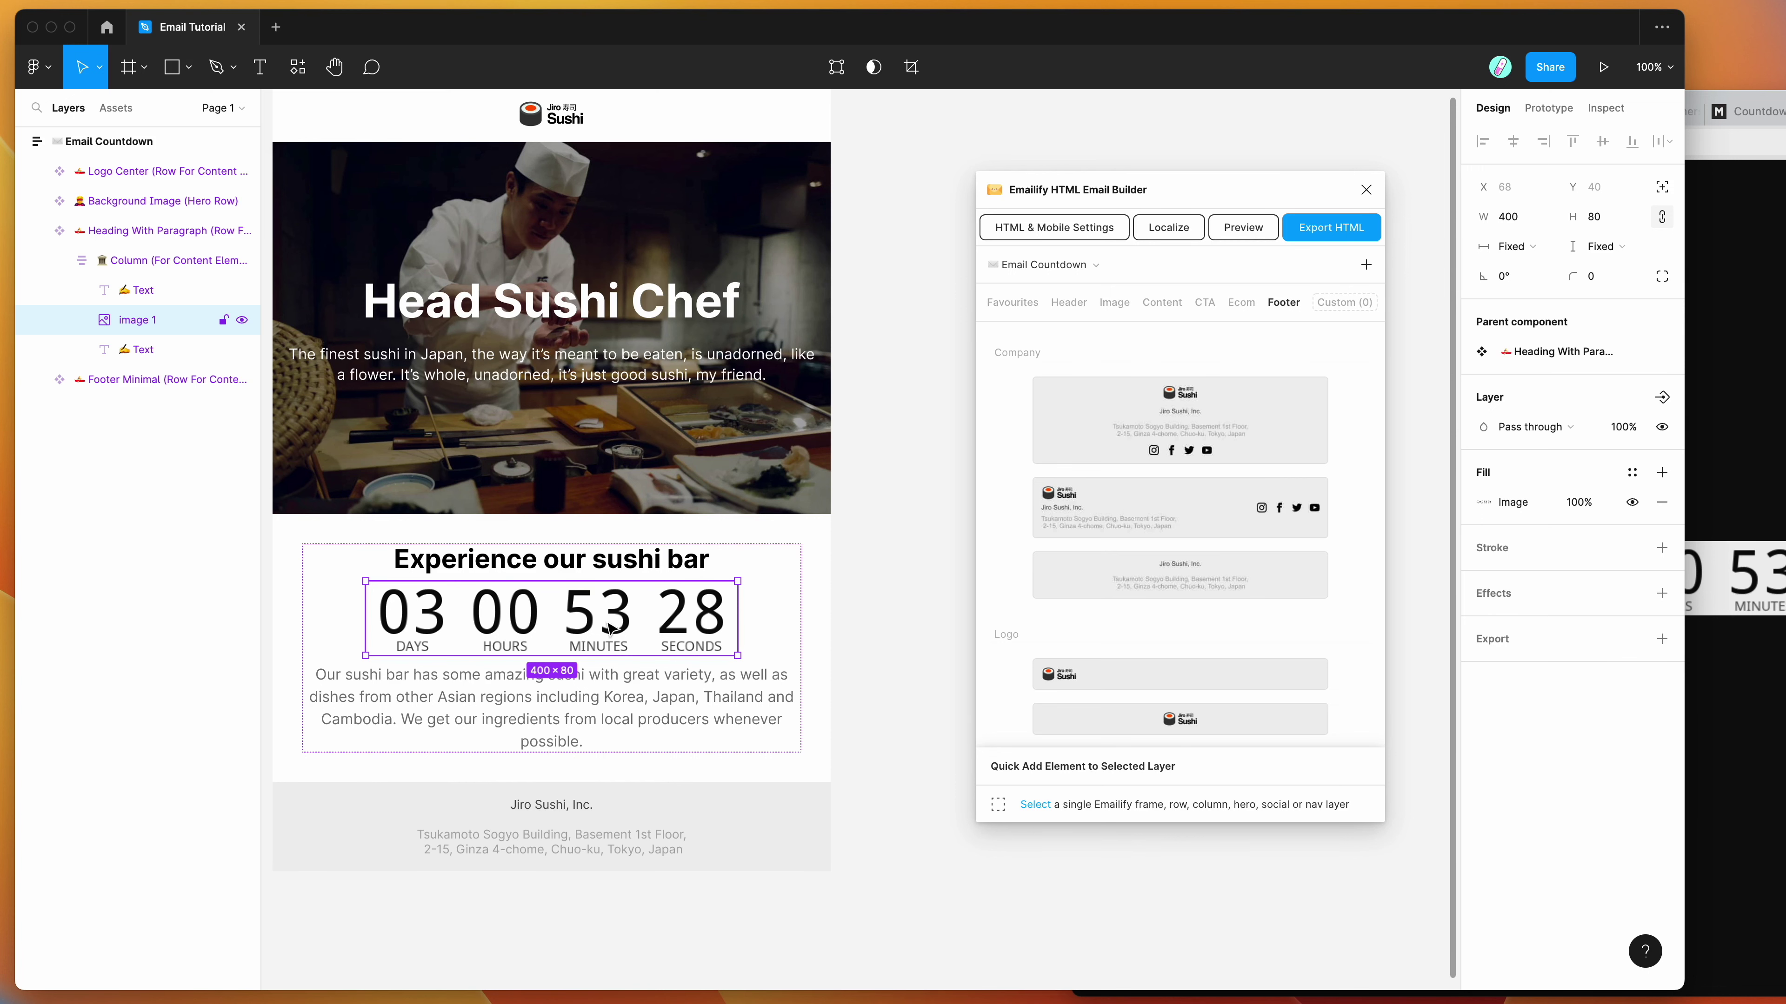
Halve the countdown image's width from 400 to 200, making it 200×40
click(1526, 223)
click(1525, 224)
key(Return)
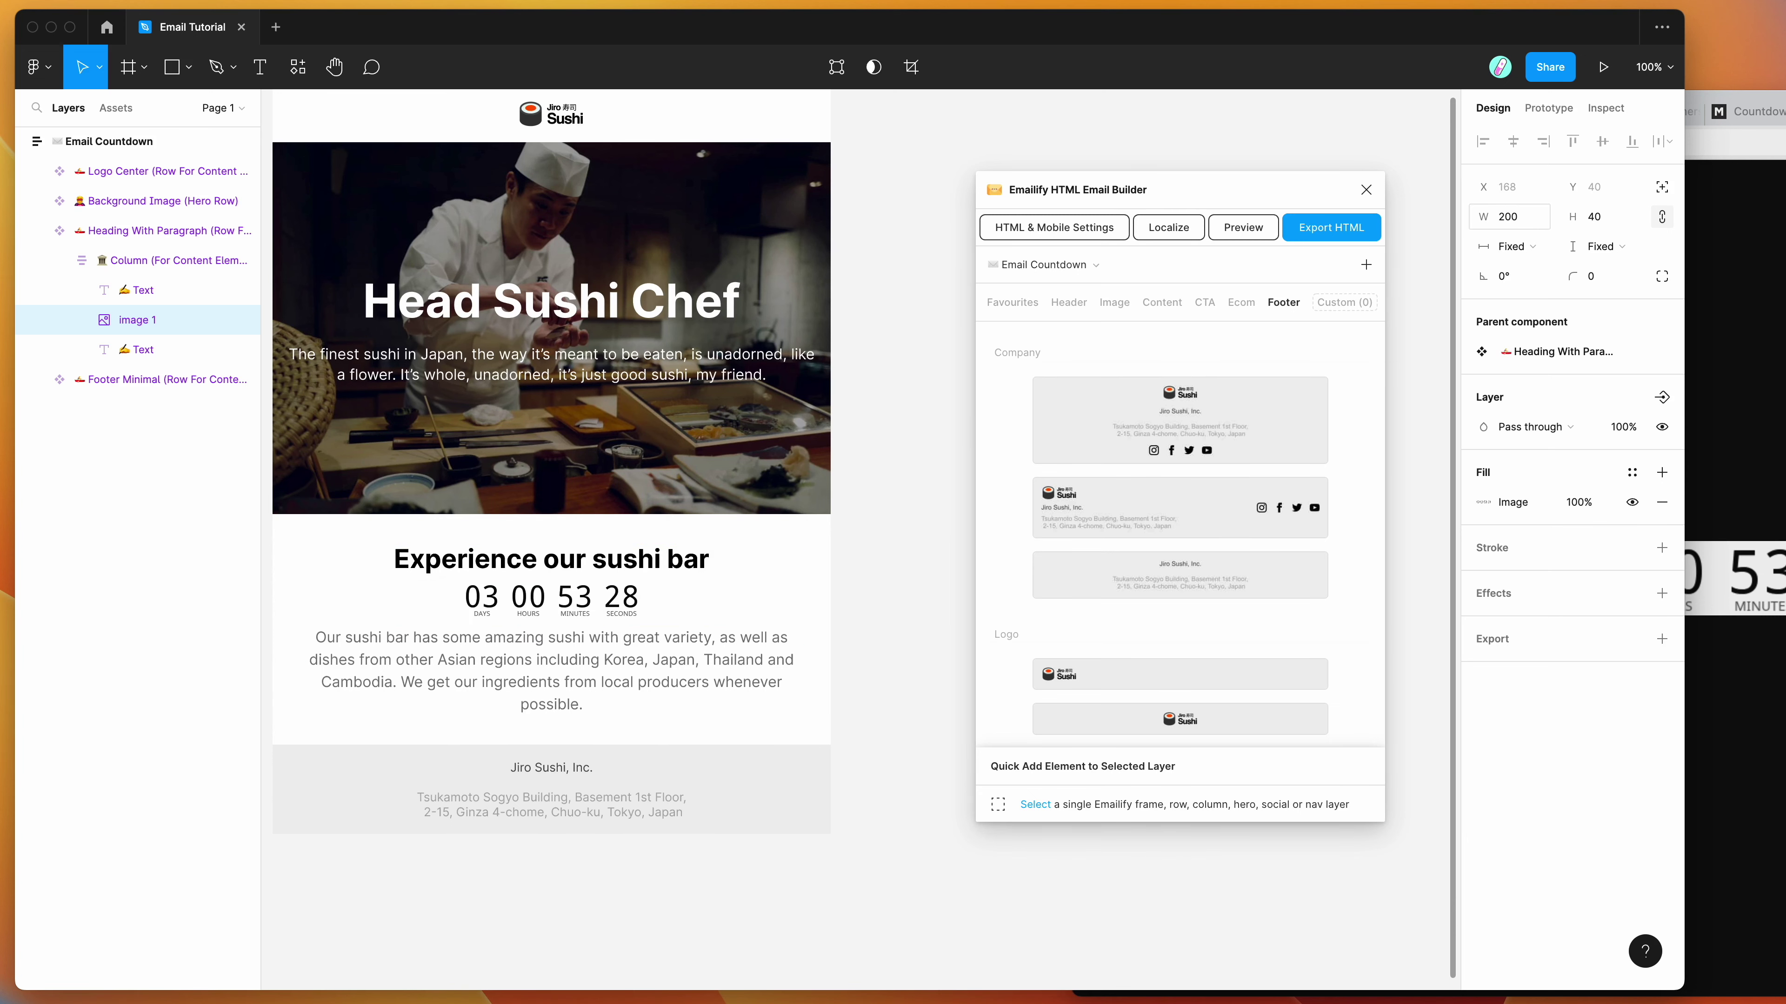
Drag the countdown image above the 'Experience our sushi bar' heading
scroll(949, 439, down, 2)
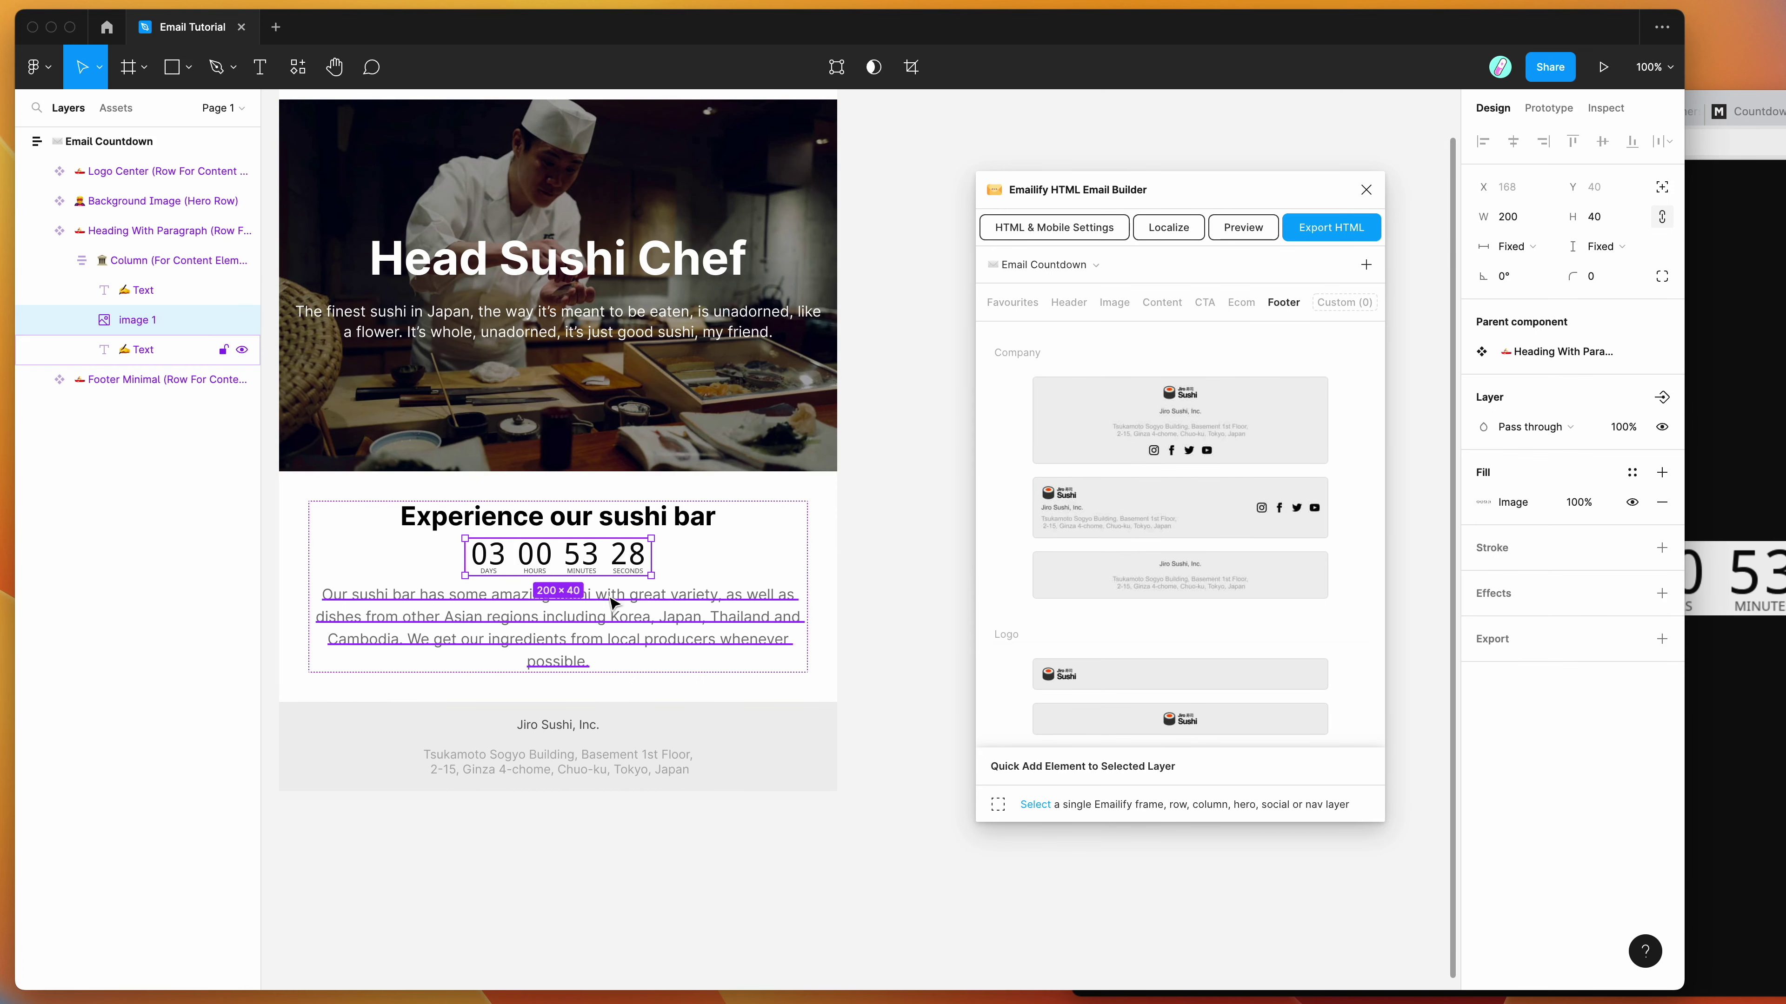
scroll(562, 563, down, 1)
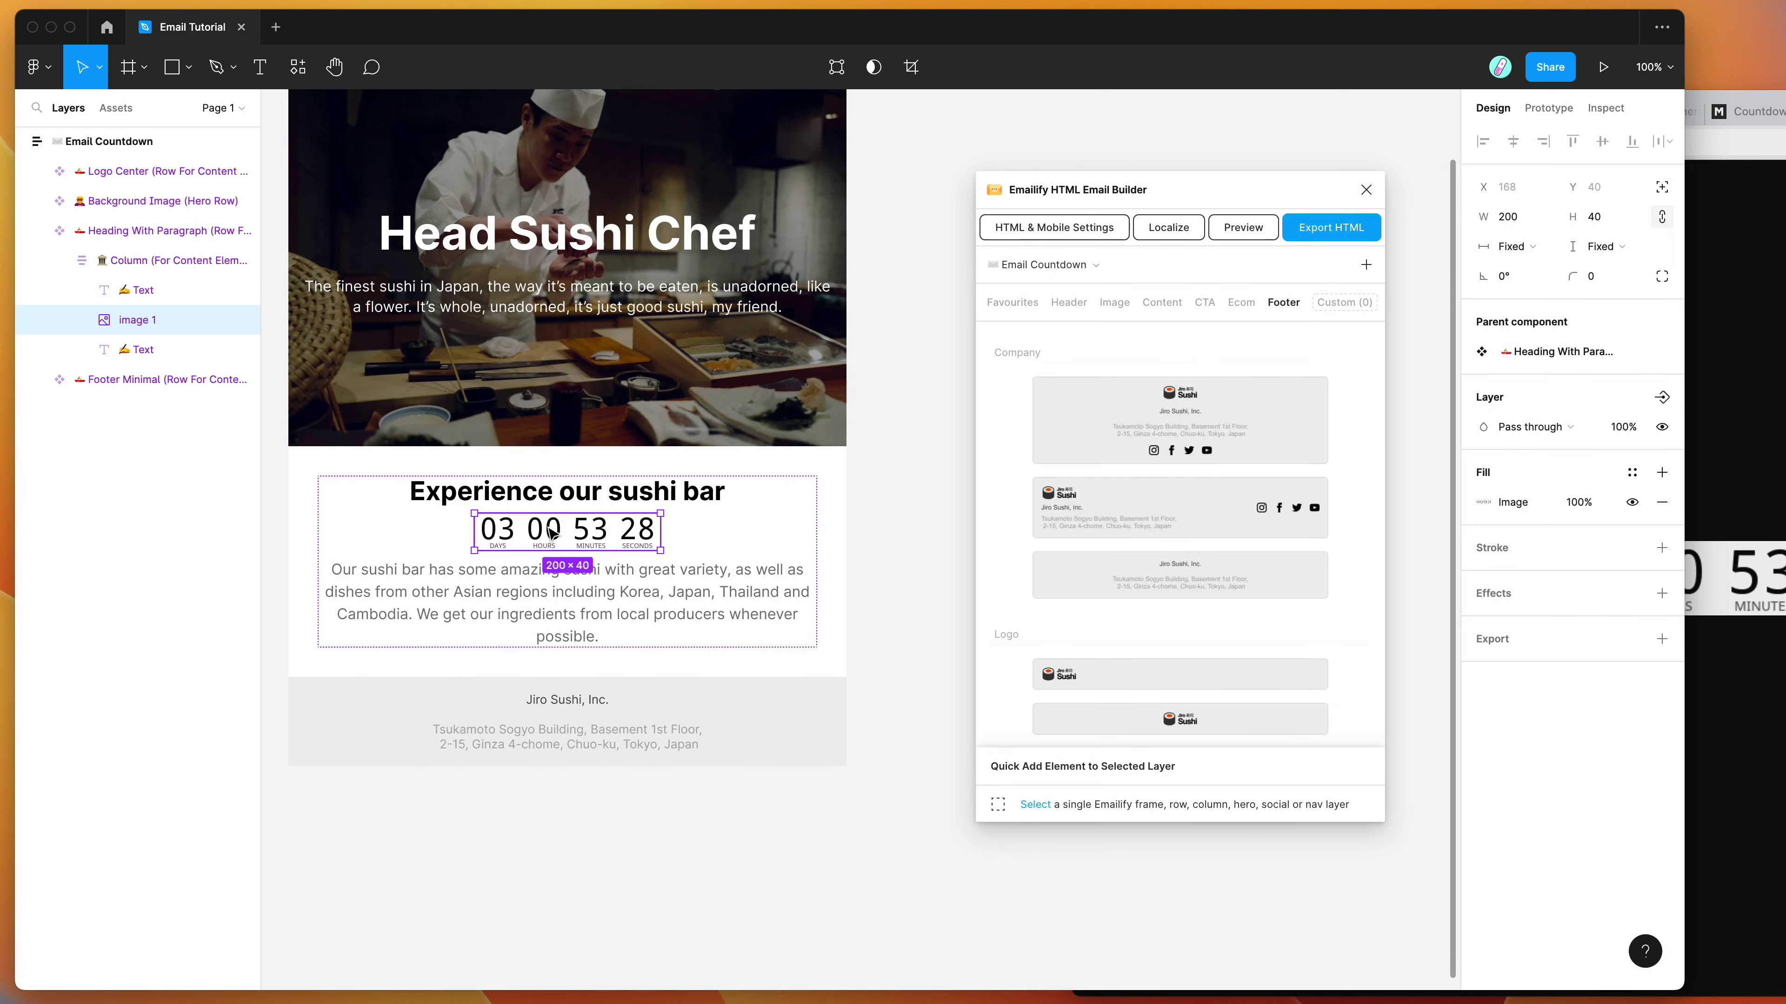
drag(552, 534, 552, 498)
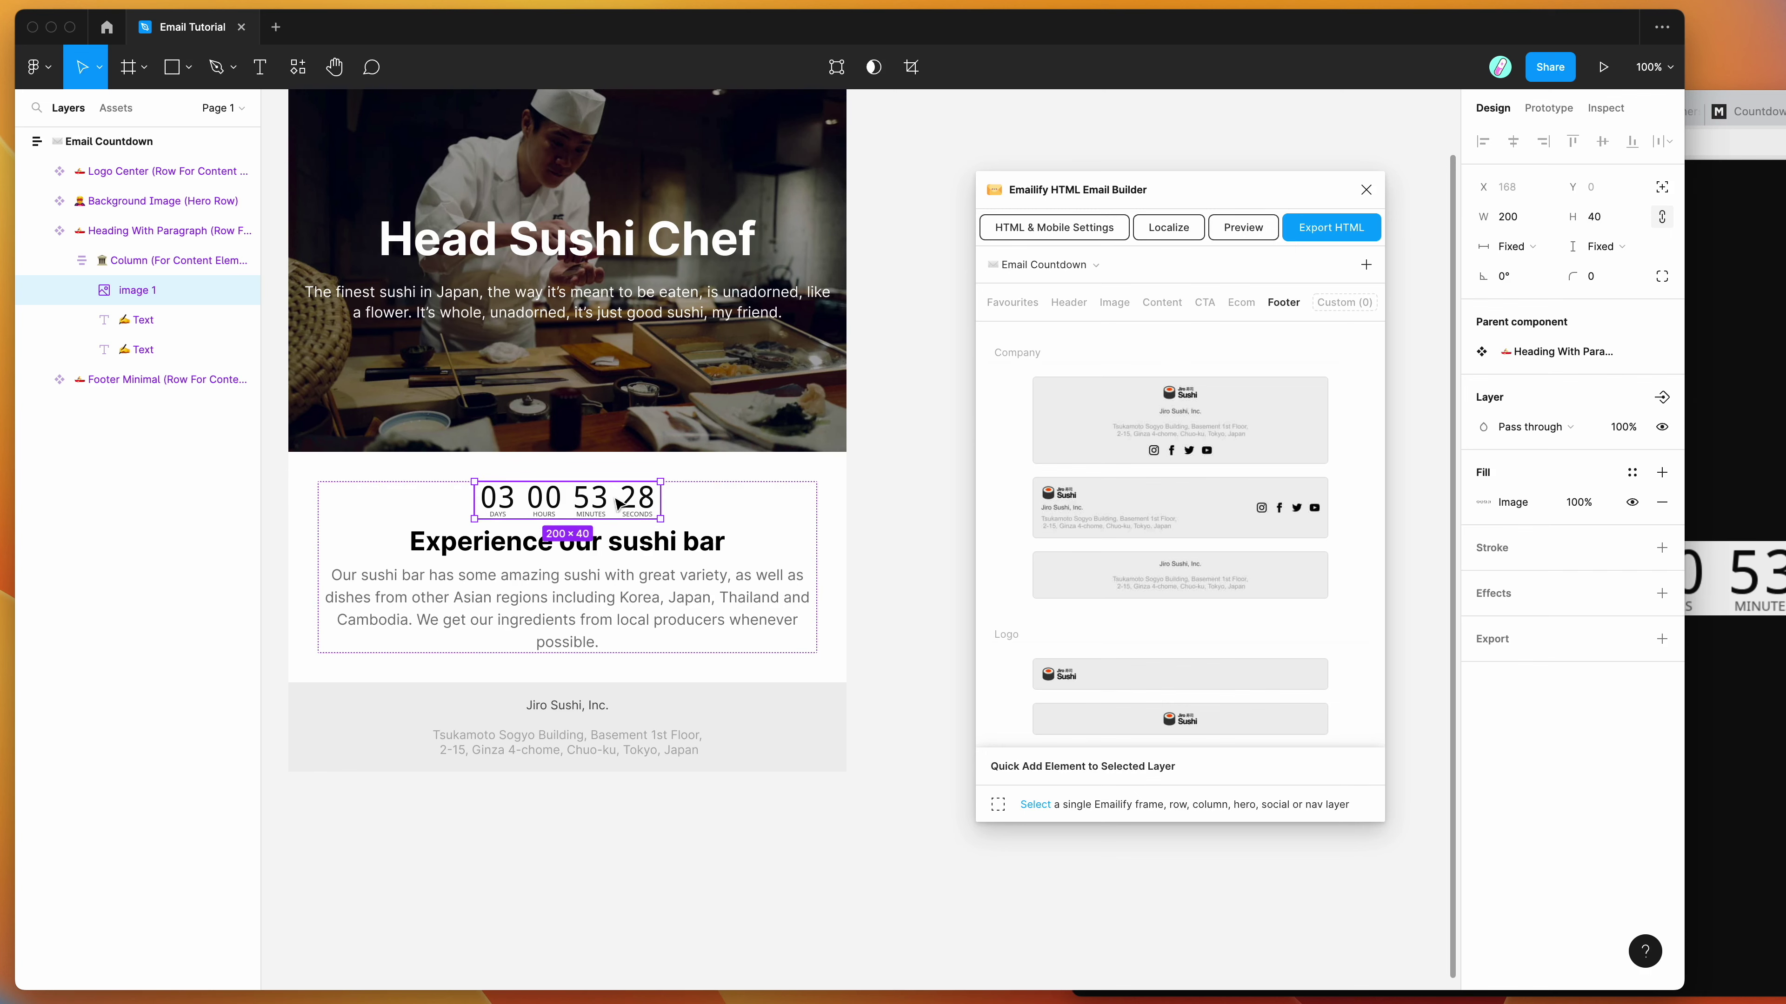
scroll(699, 526, up, 3)
scroll(699, 526, up, 1)
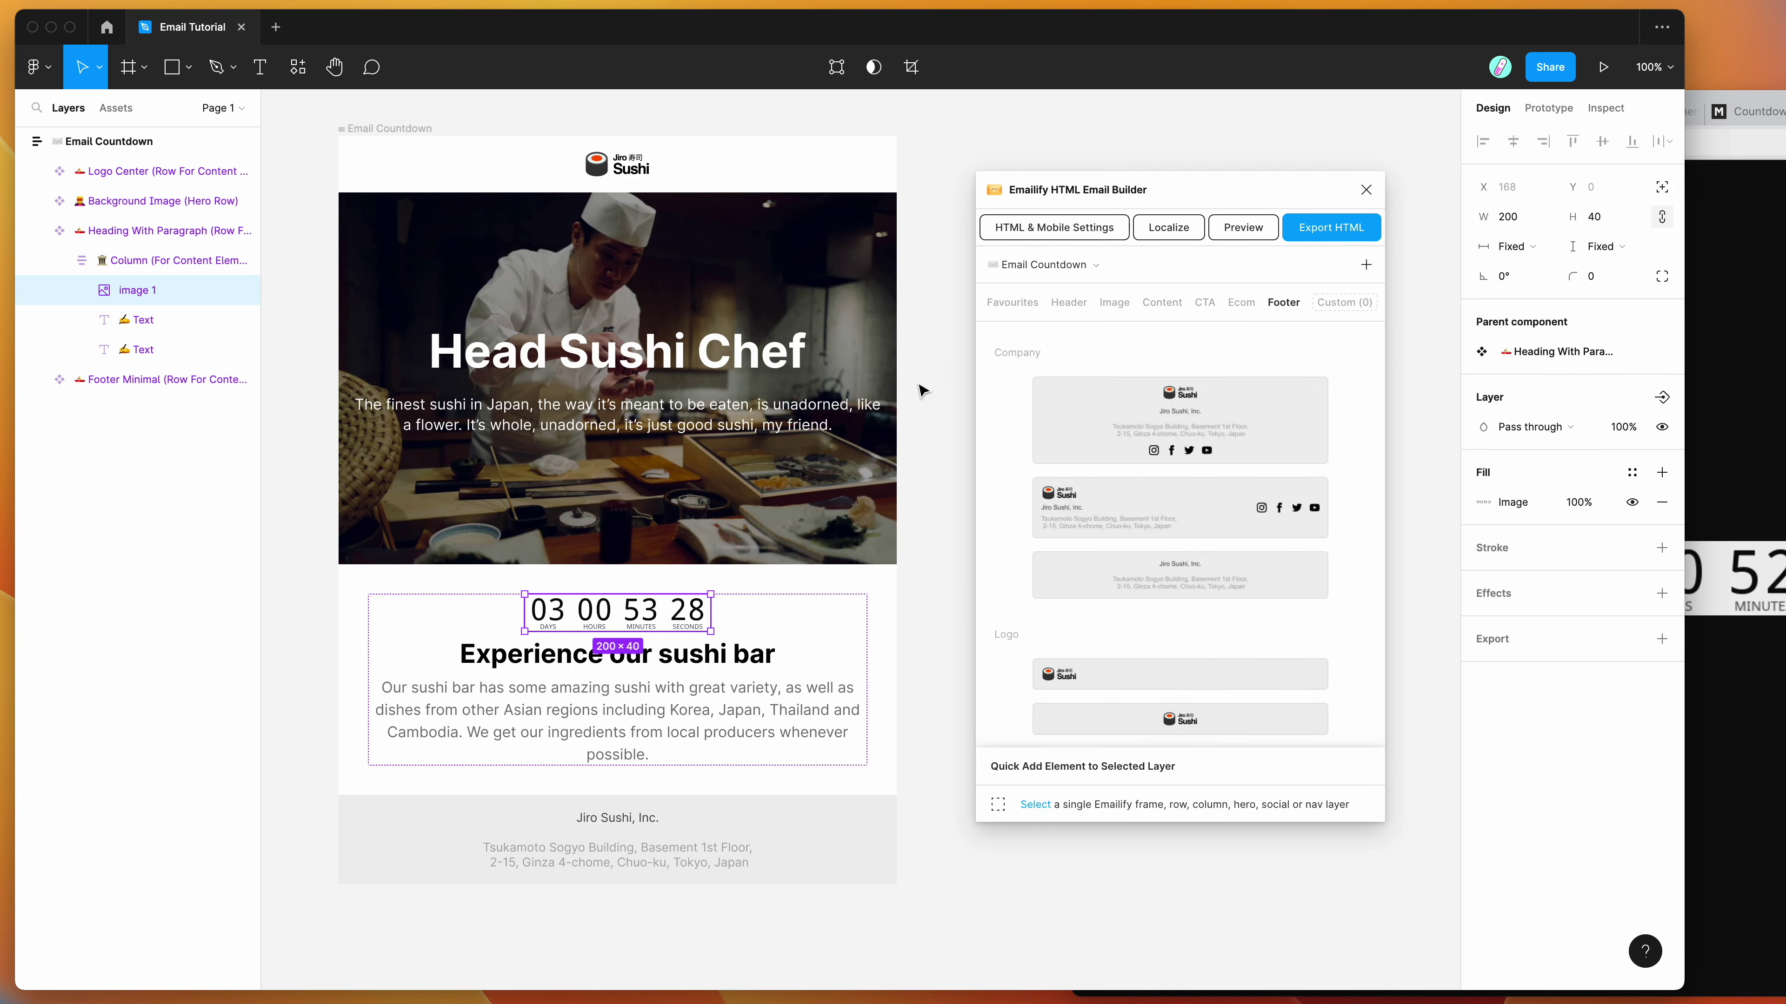
click(940, 390)
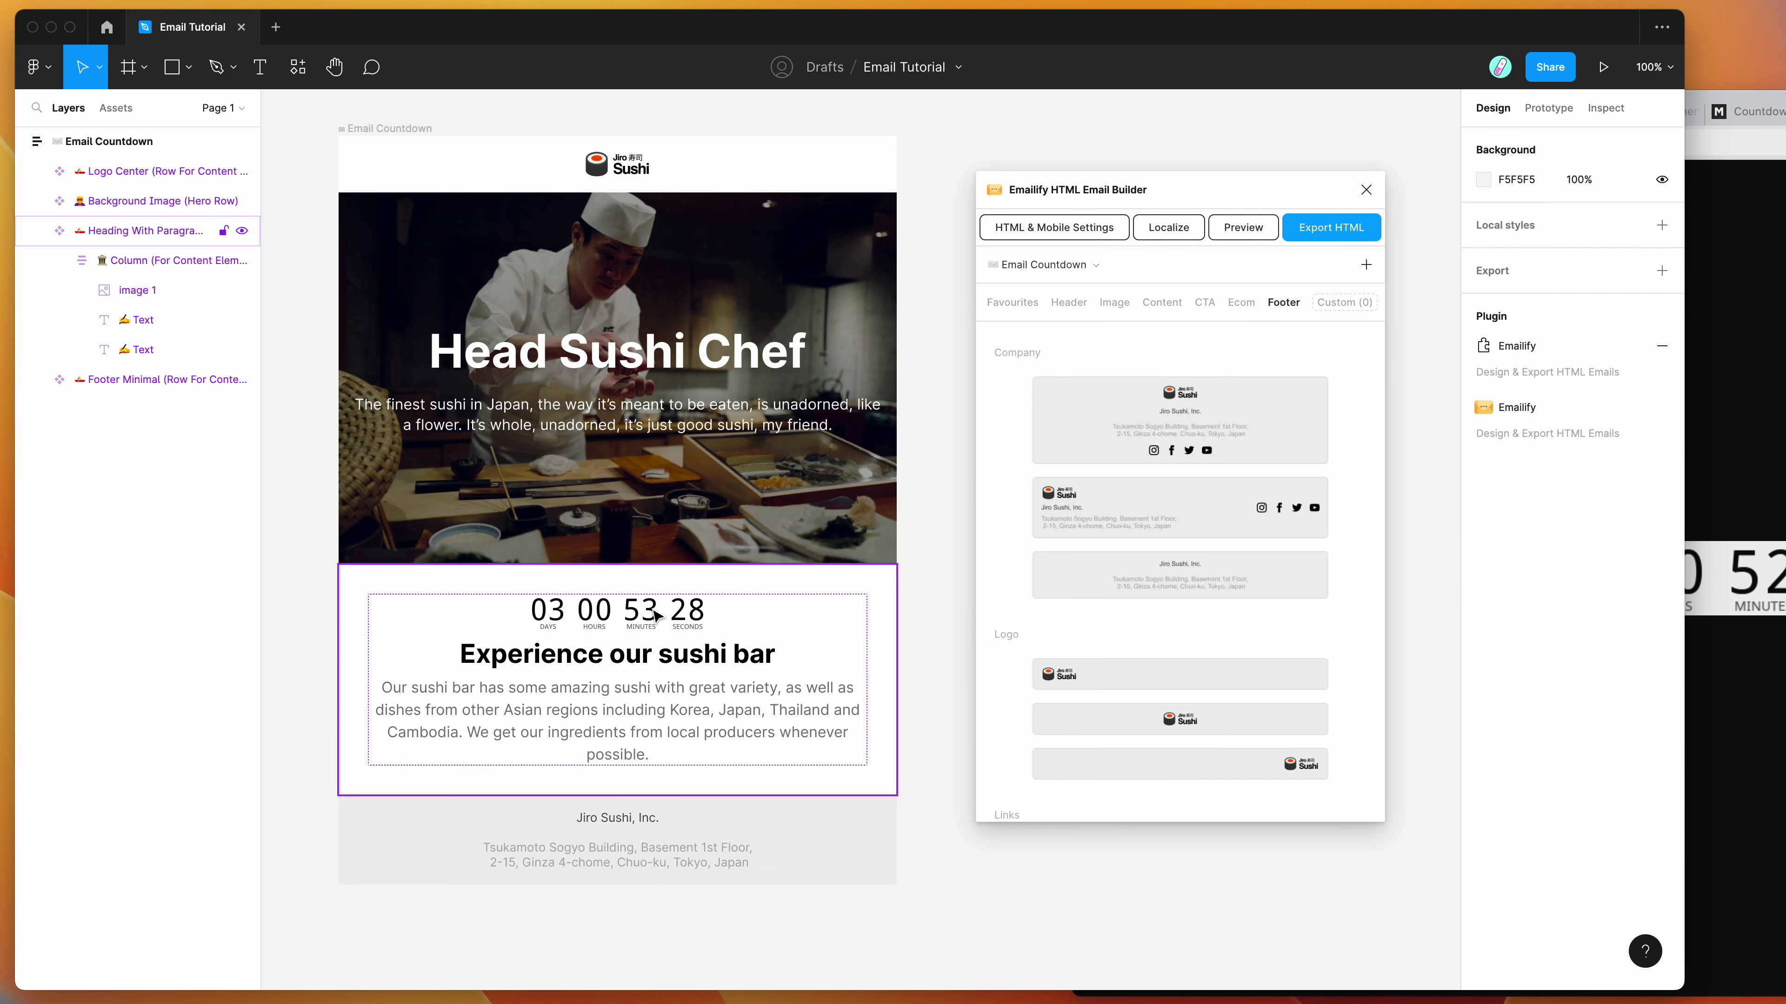
click(169, 260)
Open Emailify's HTML & Mobile Settings for image 1 and select the Override Image Src field
click(145, 294)
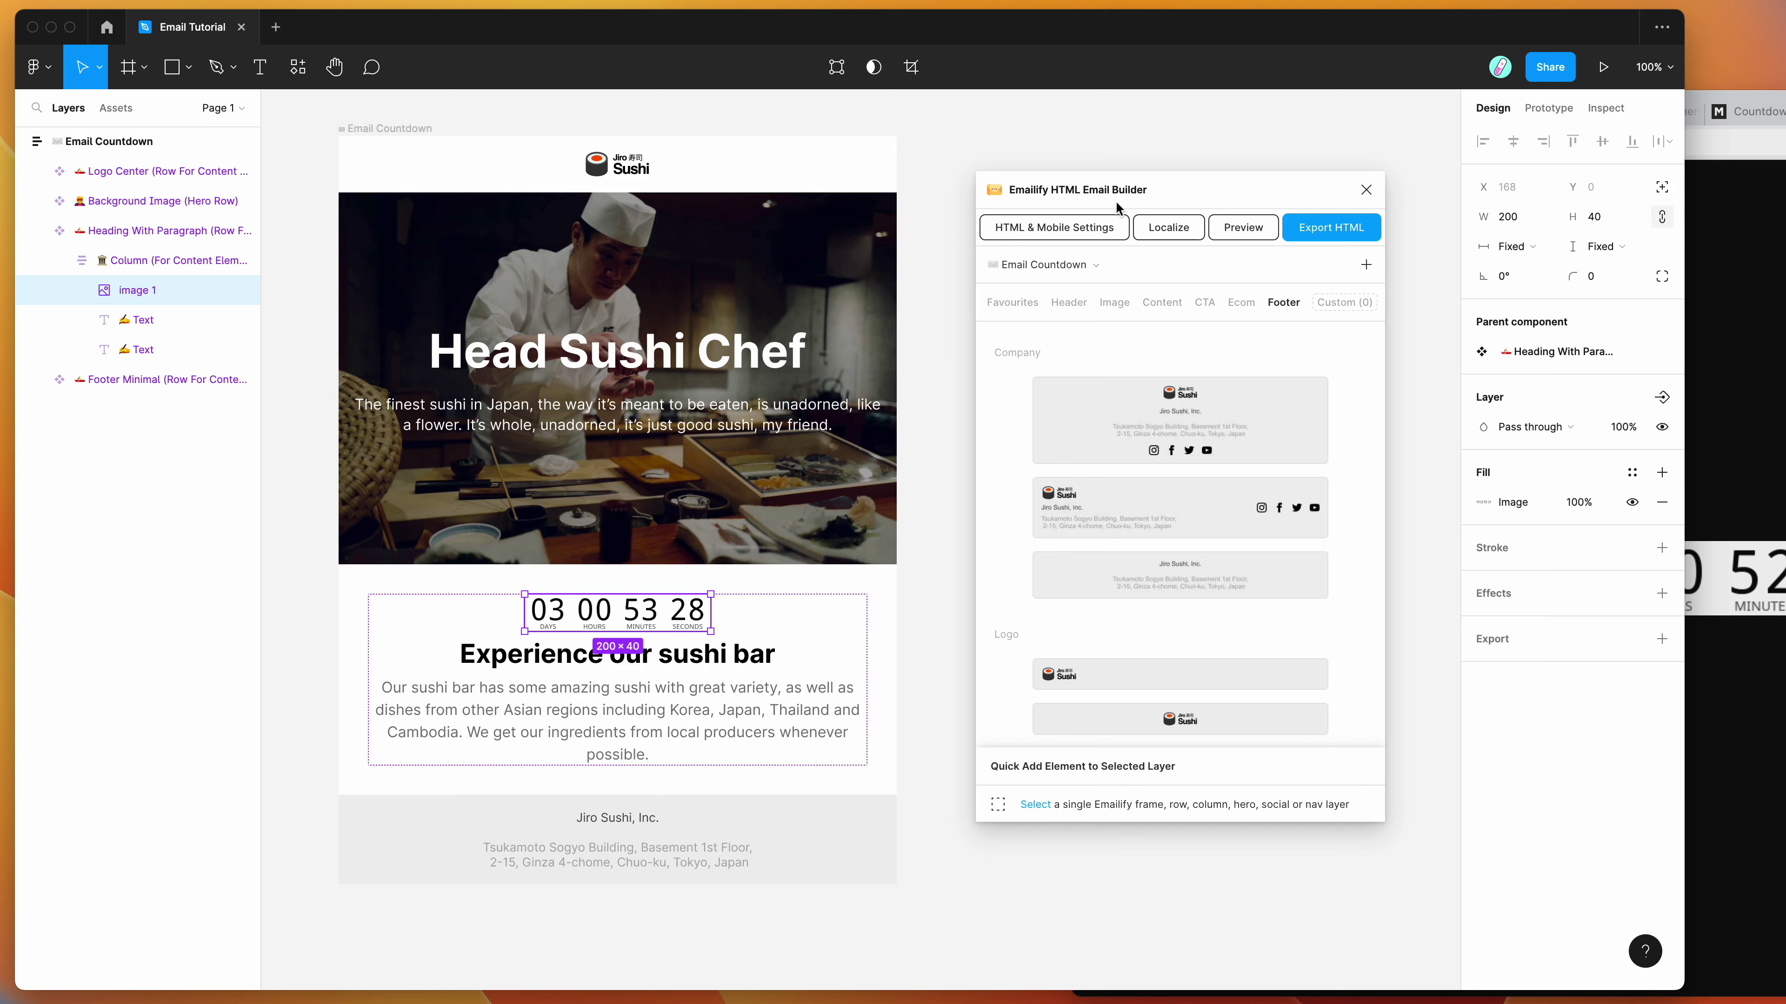
drag(1116, 206, 1118, 217)
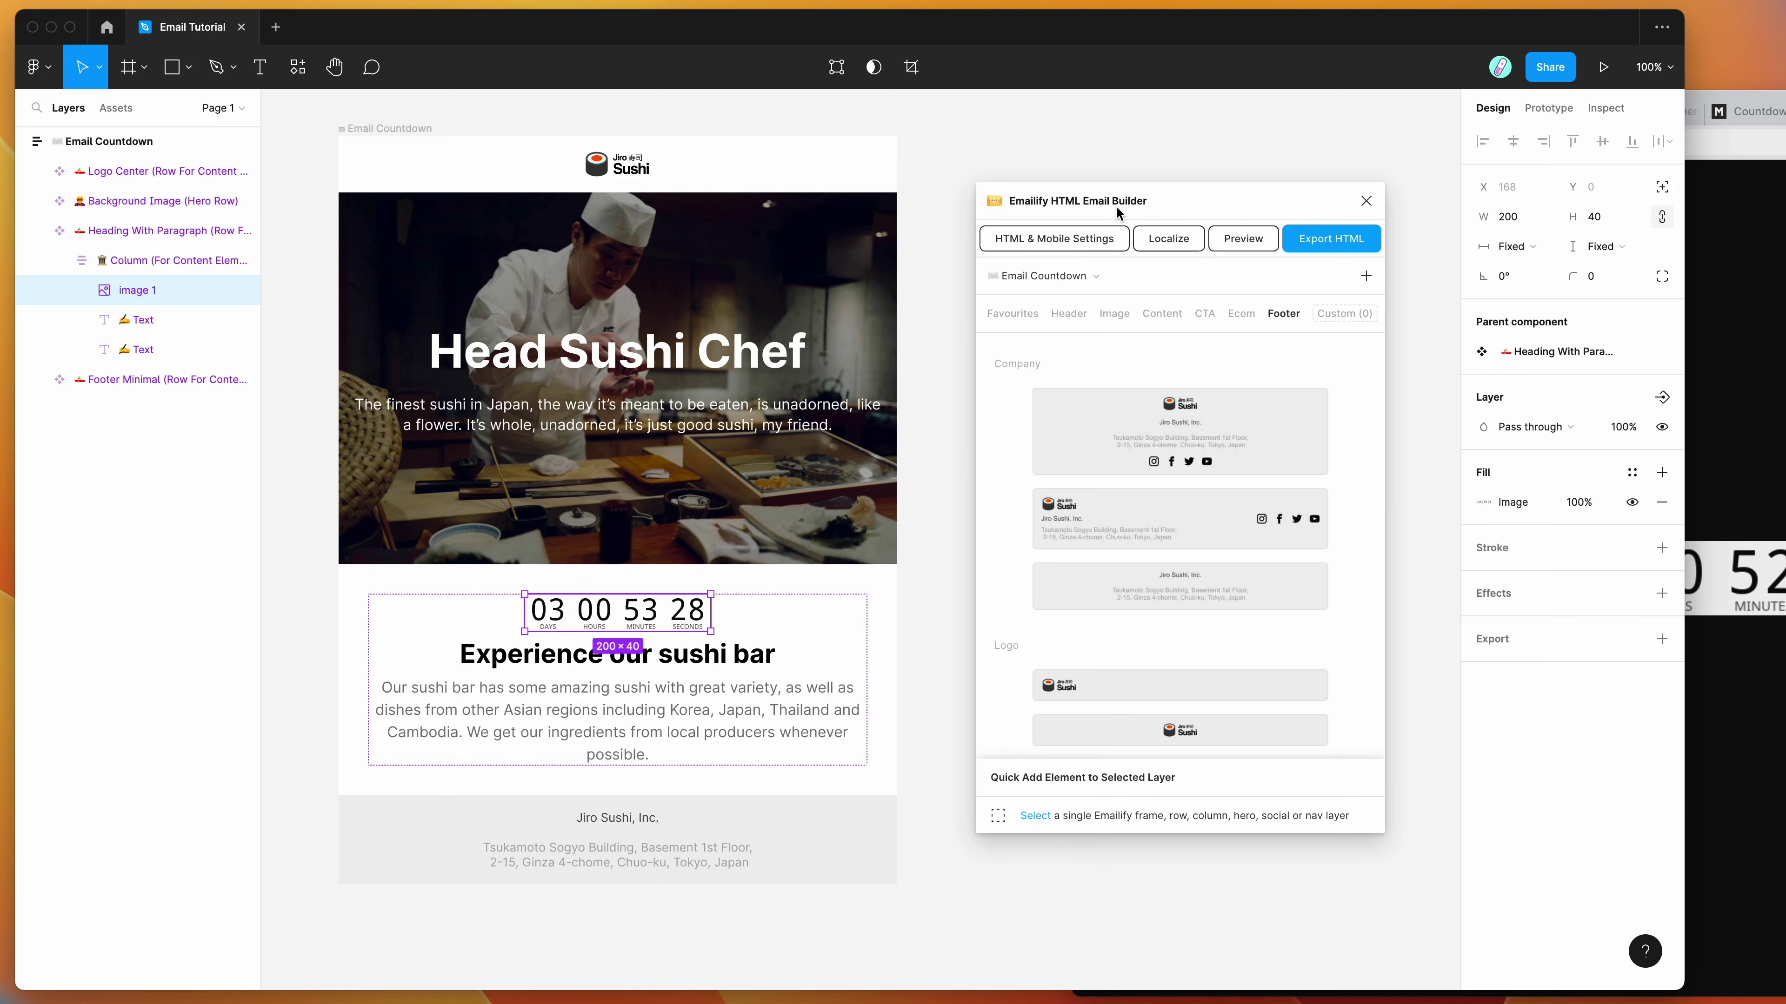
click(1035, 246)
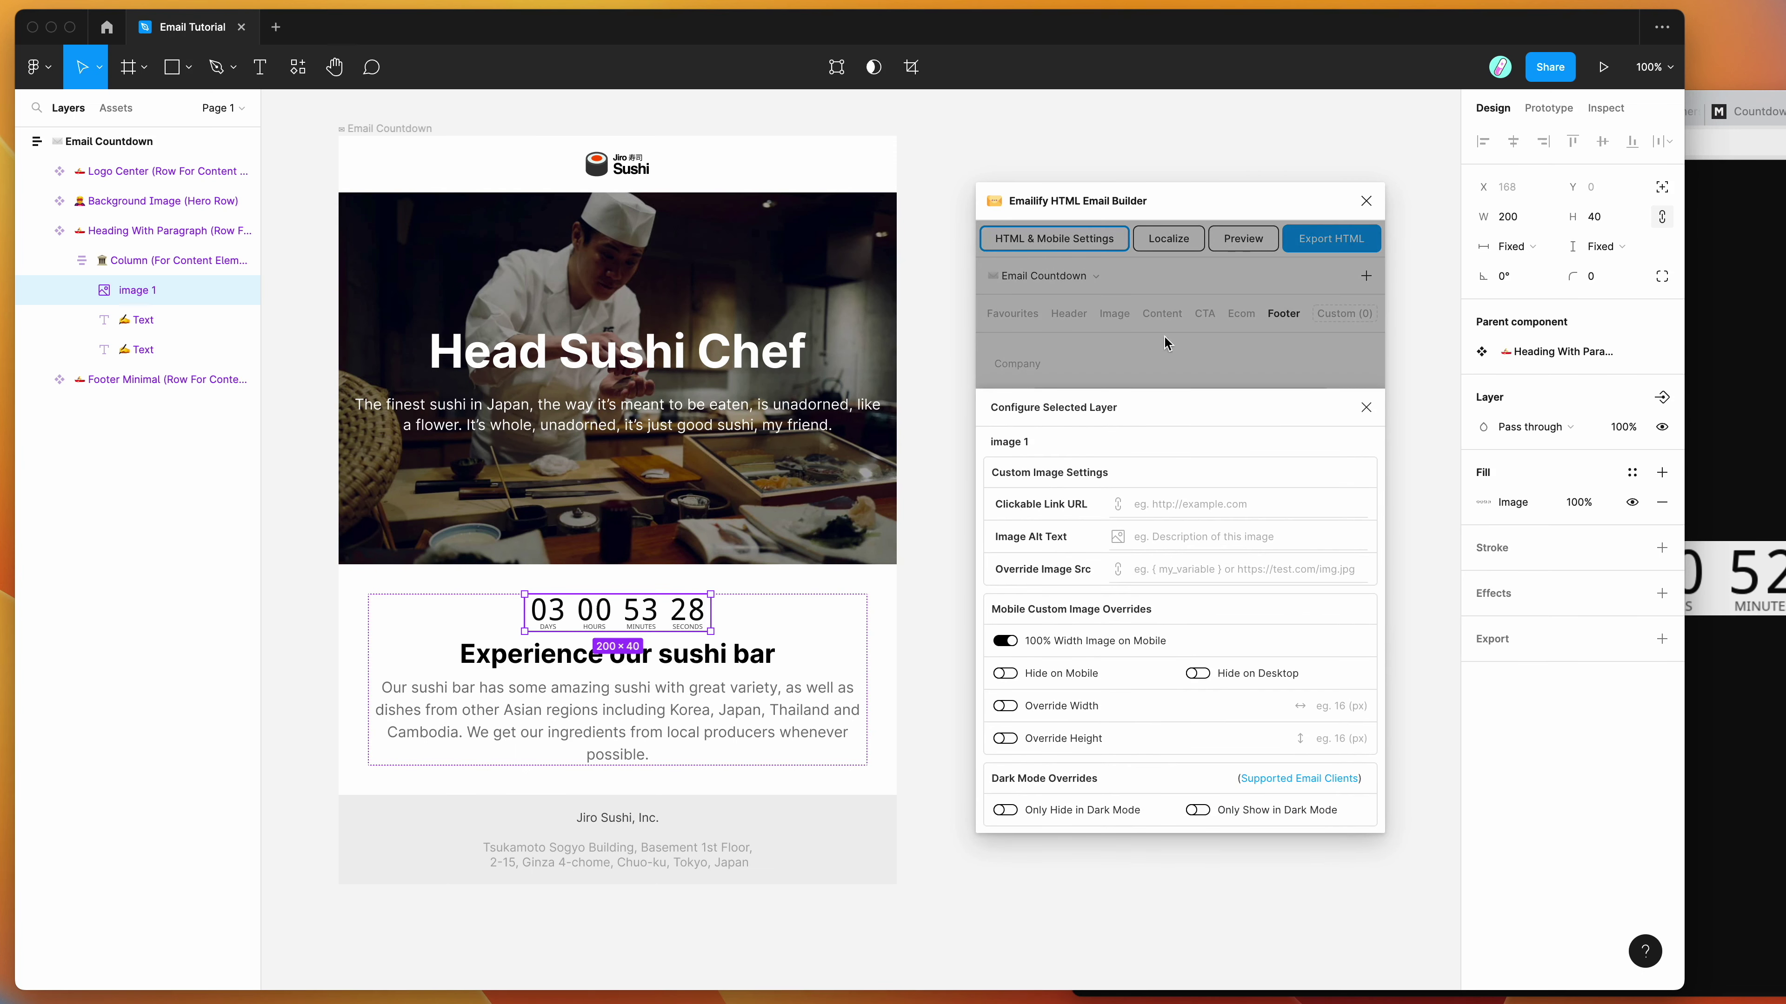
click(1149, 420)
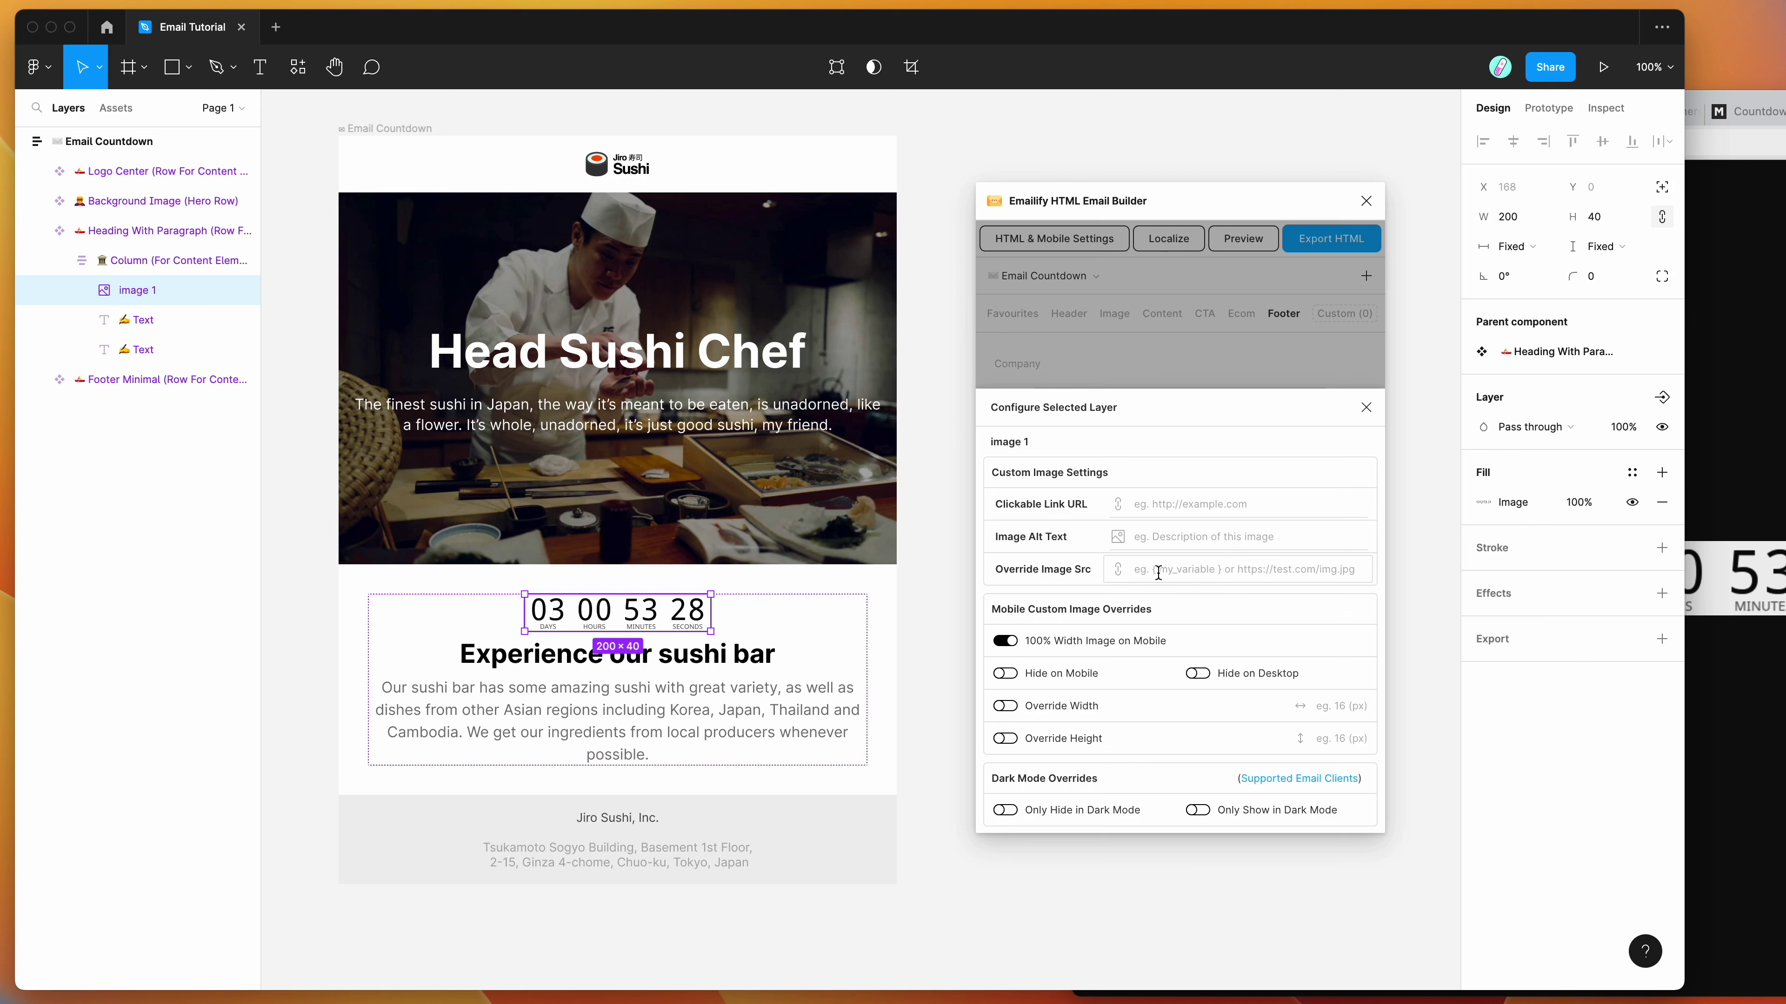
click(1143, 569)
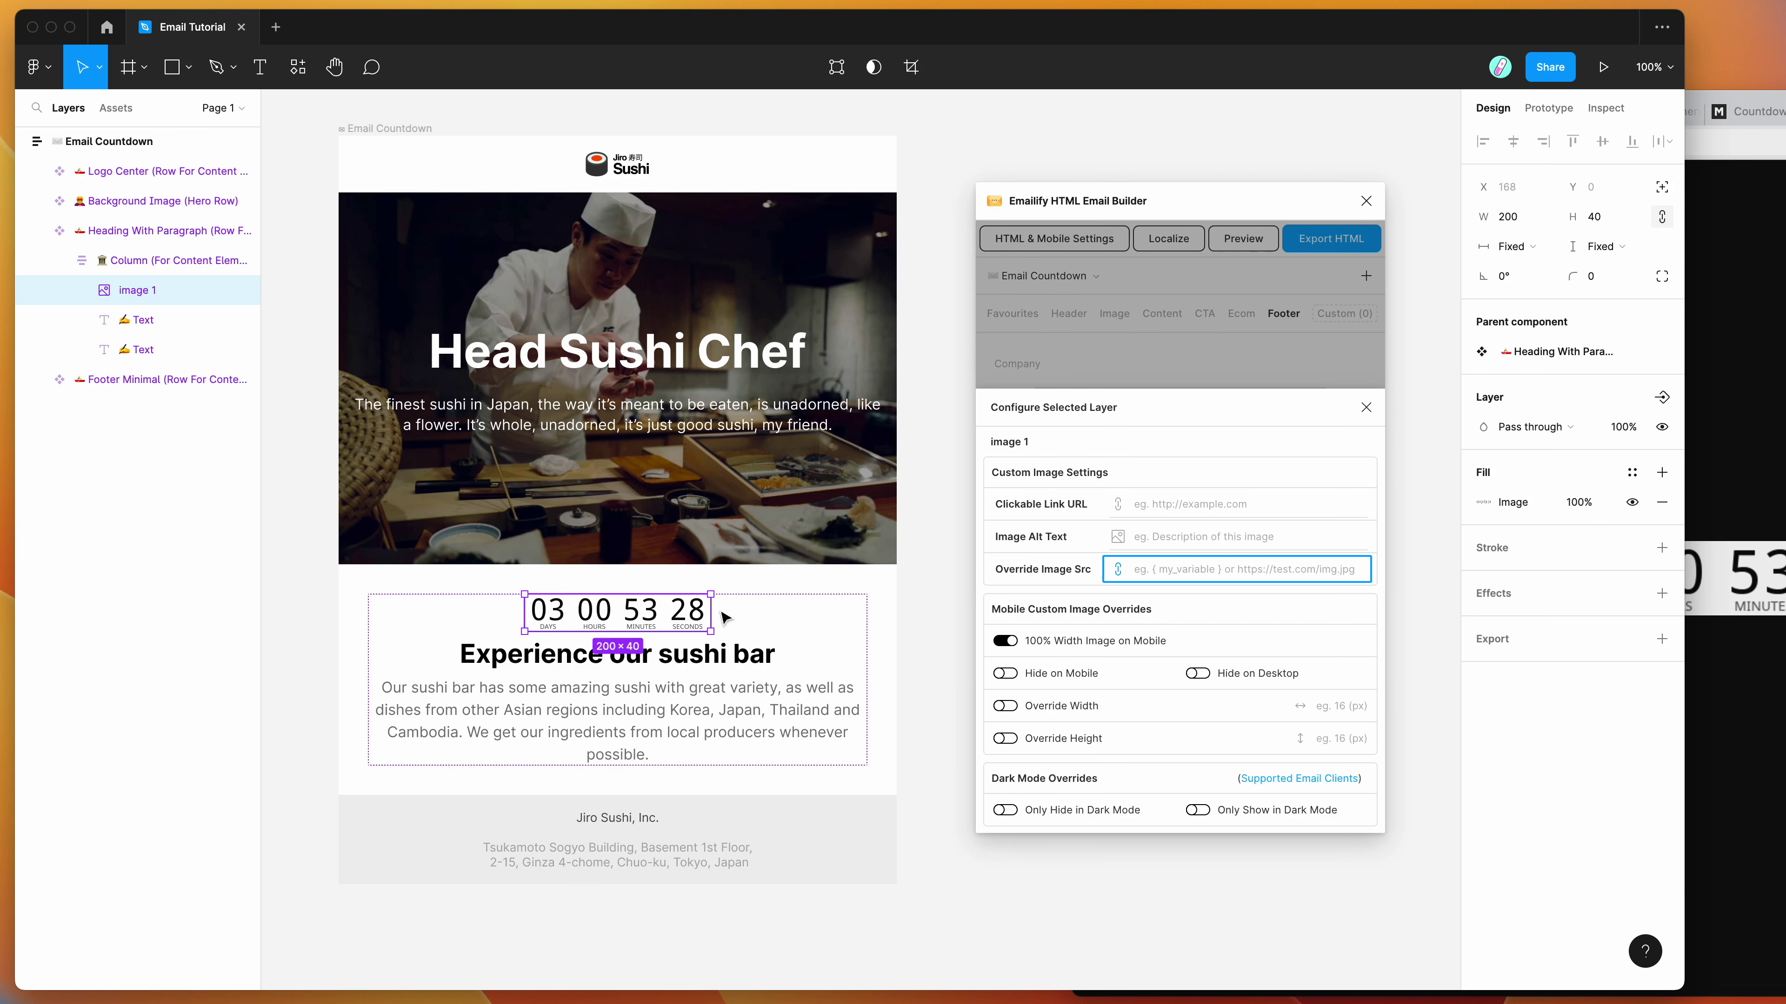
Copy the Sendtric countdown URL from the browser and paste it as the override source
click(1723, 508)
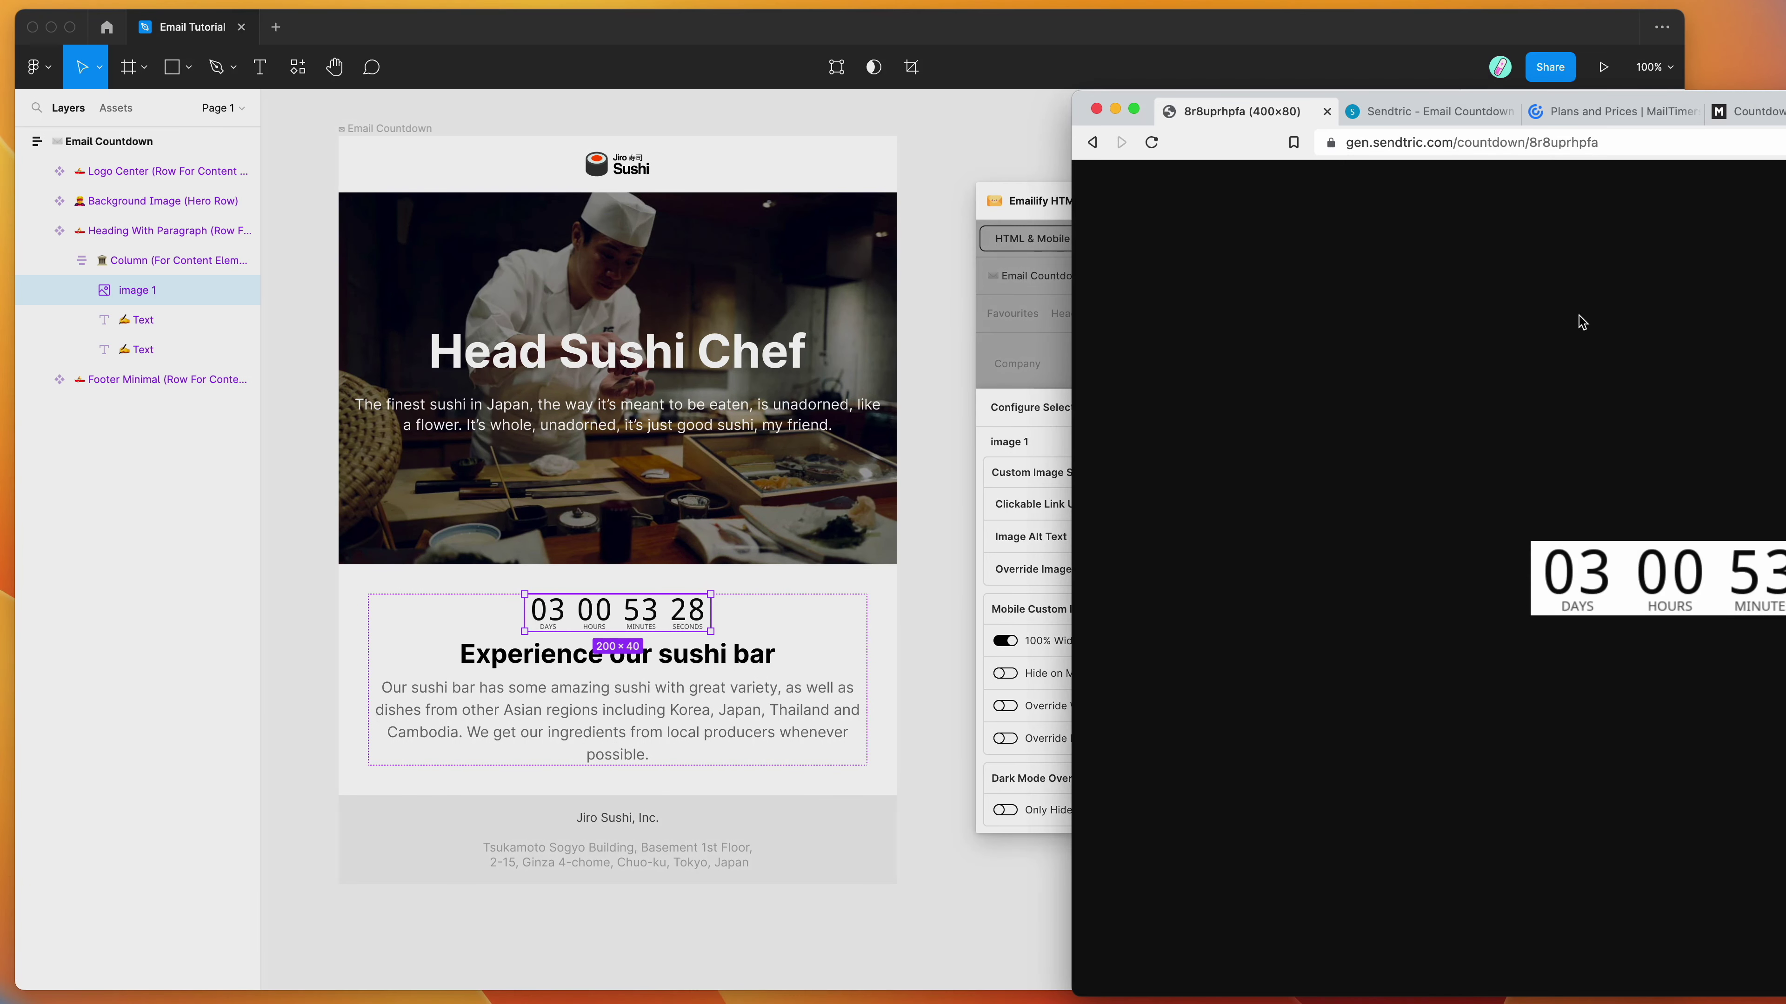
click(1556, 144)
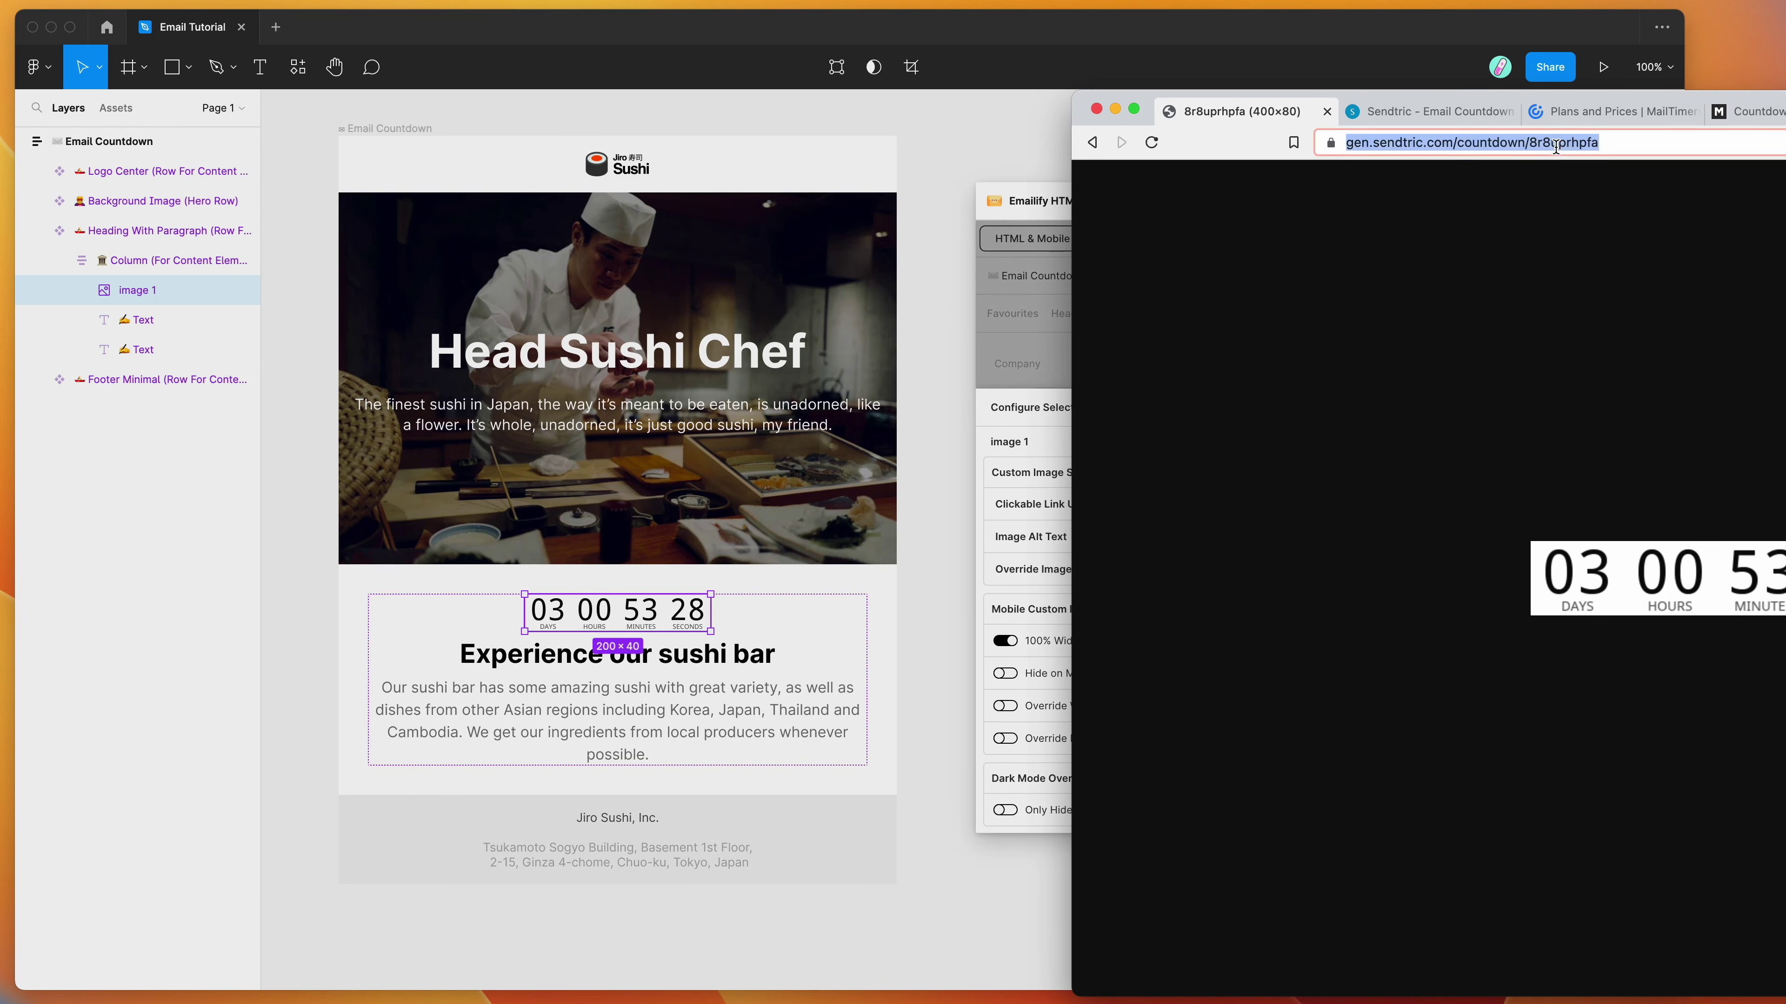
right_click(1471, 141)
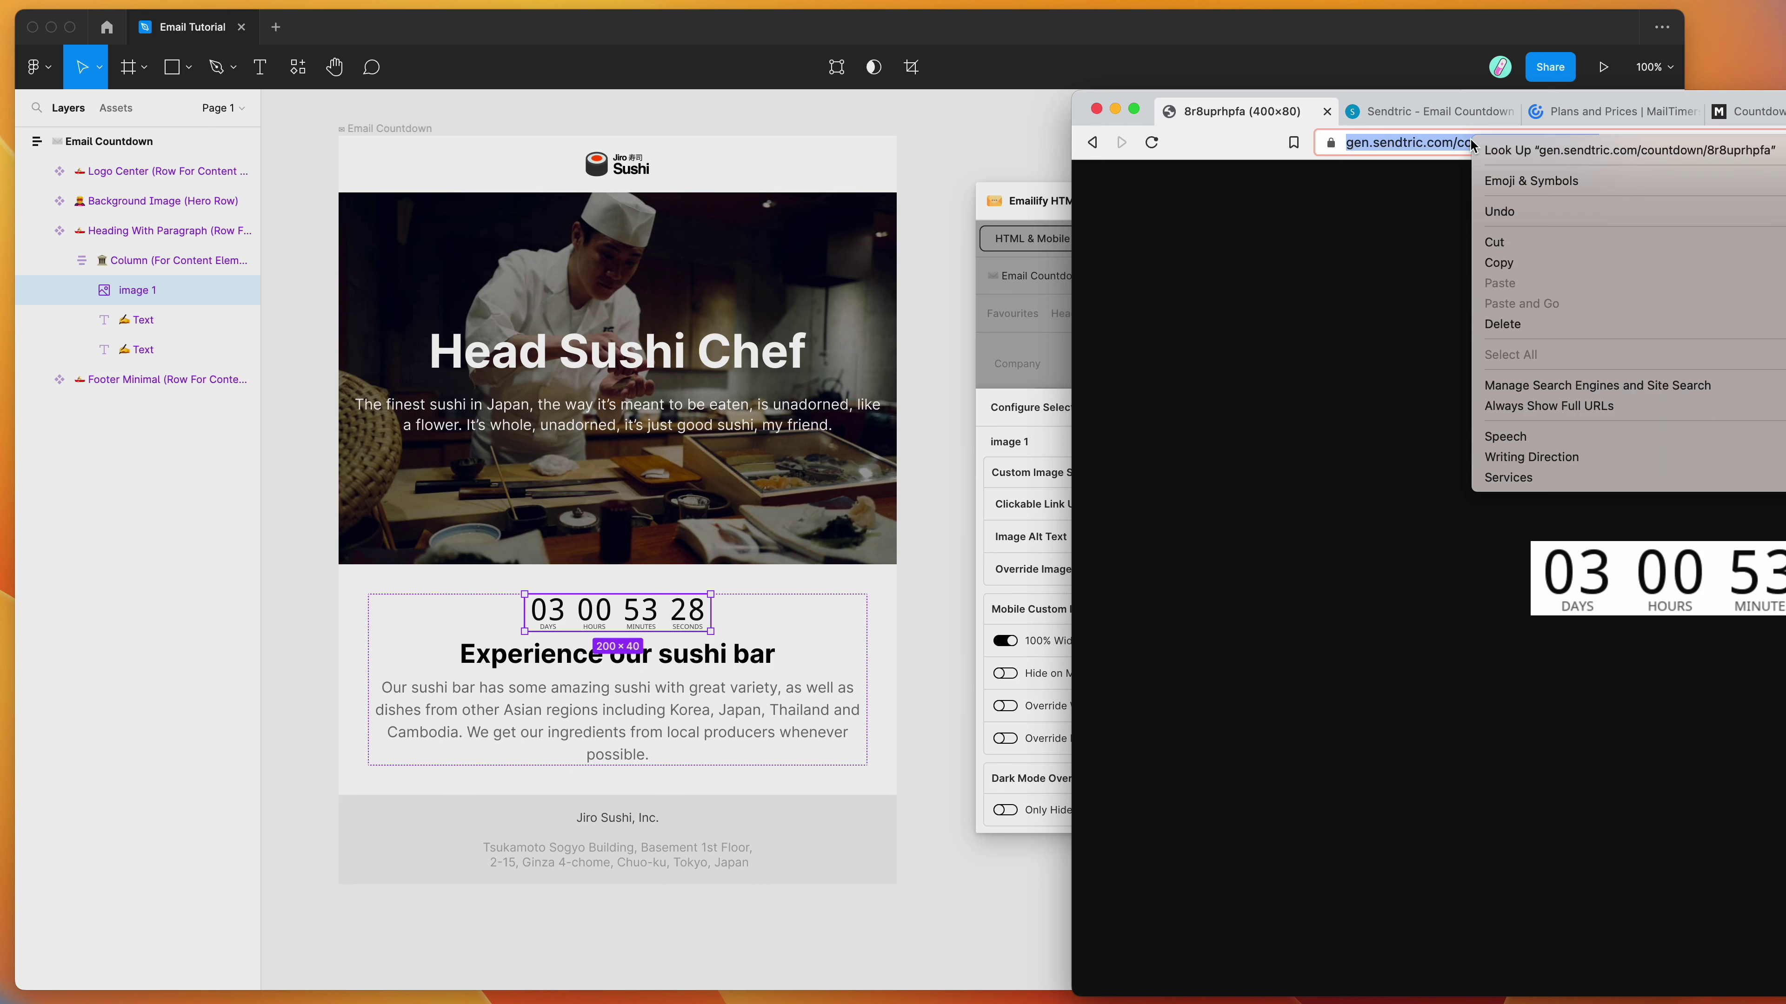
click(1509, 265)
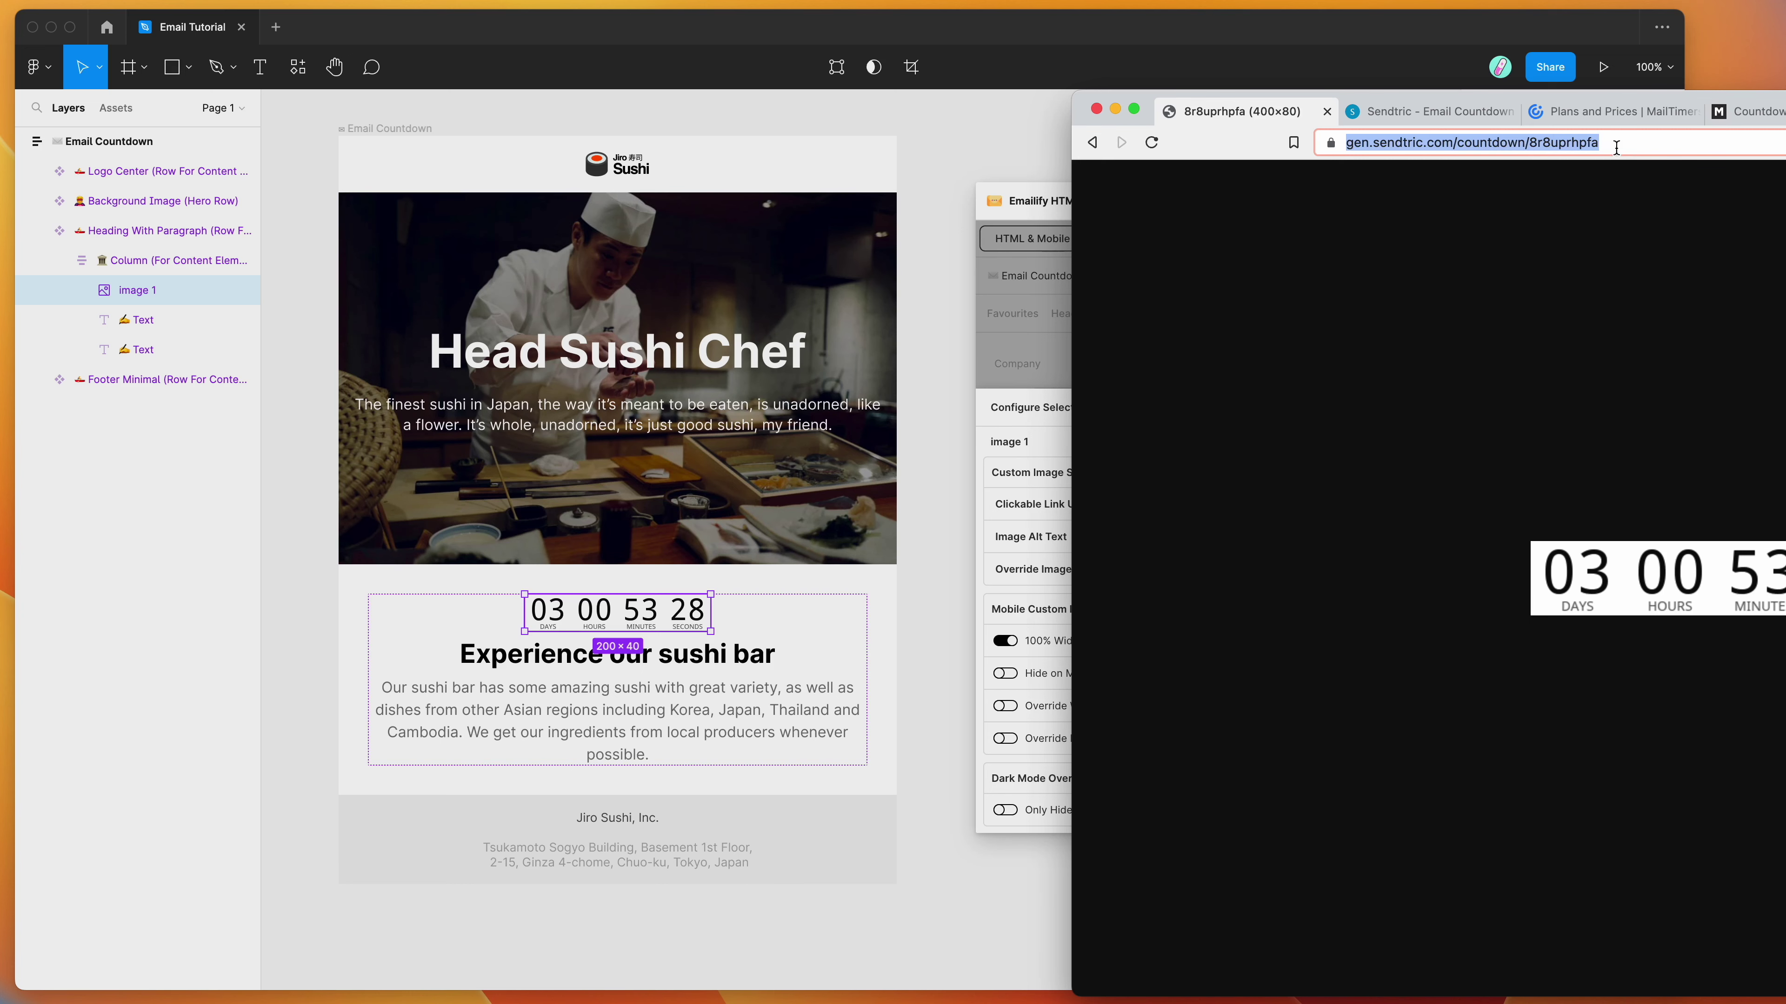
click(1045, 412)
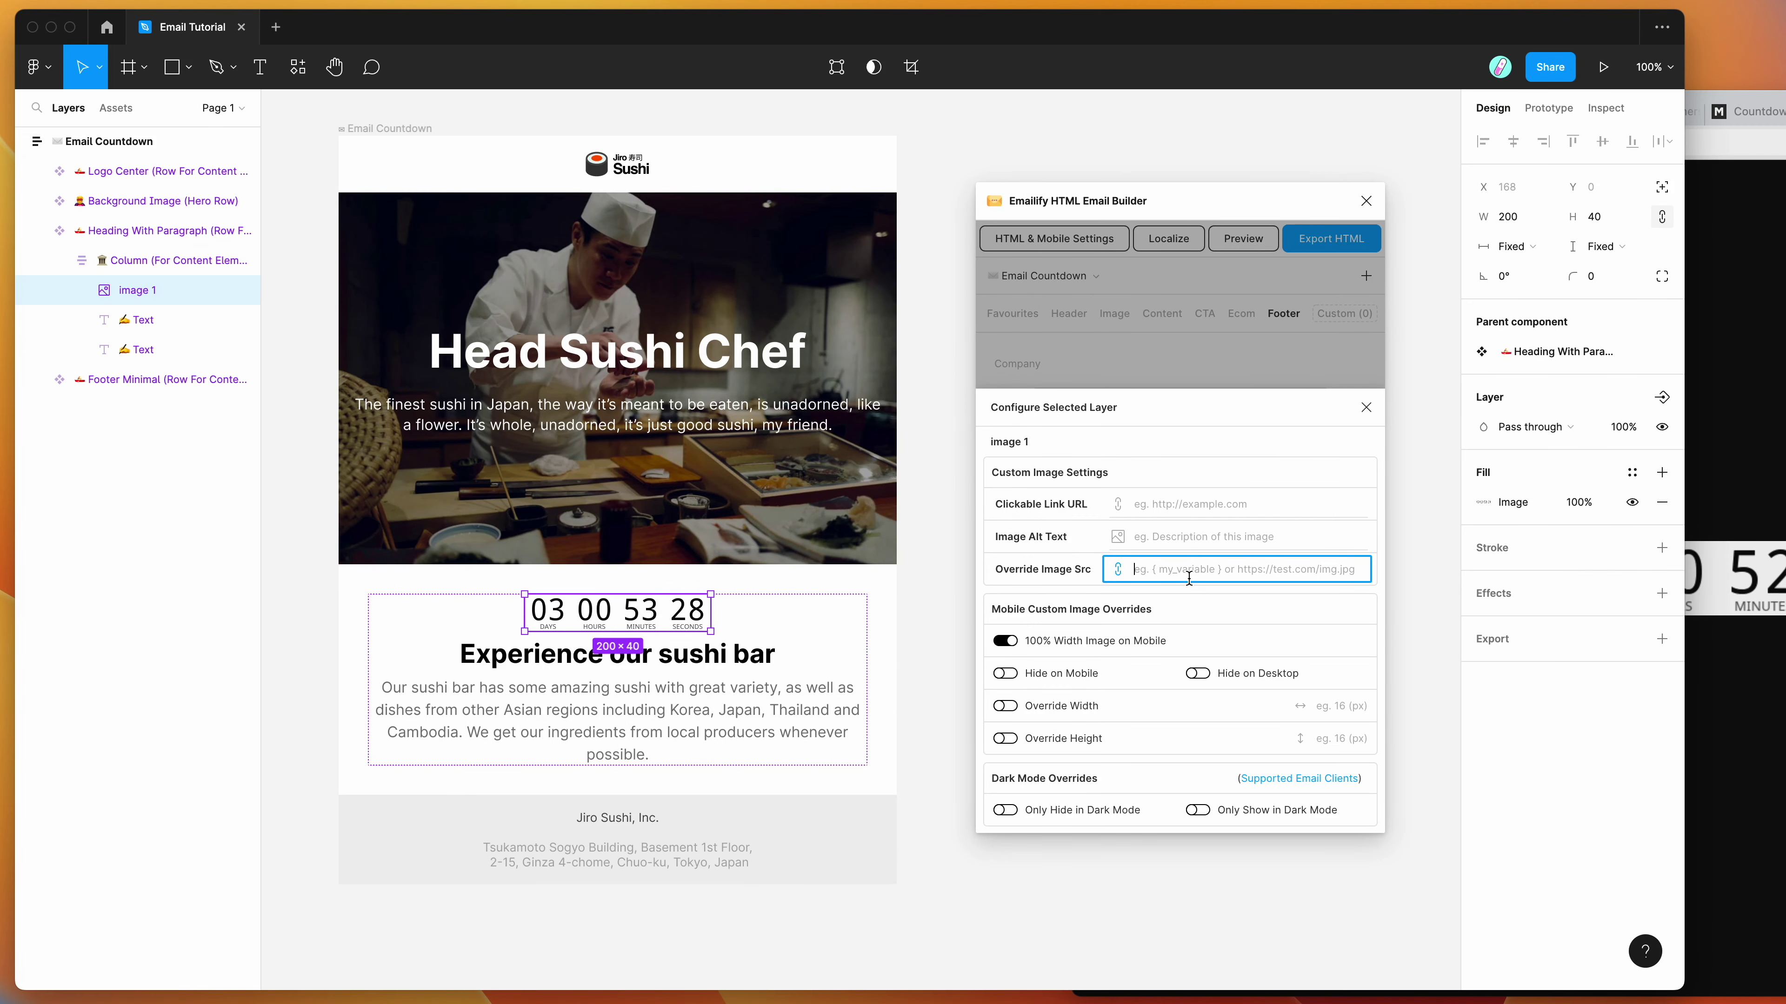
key(super+v)
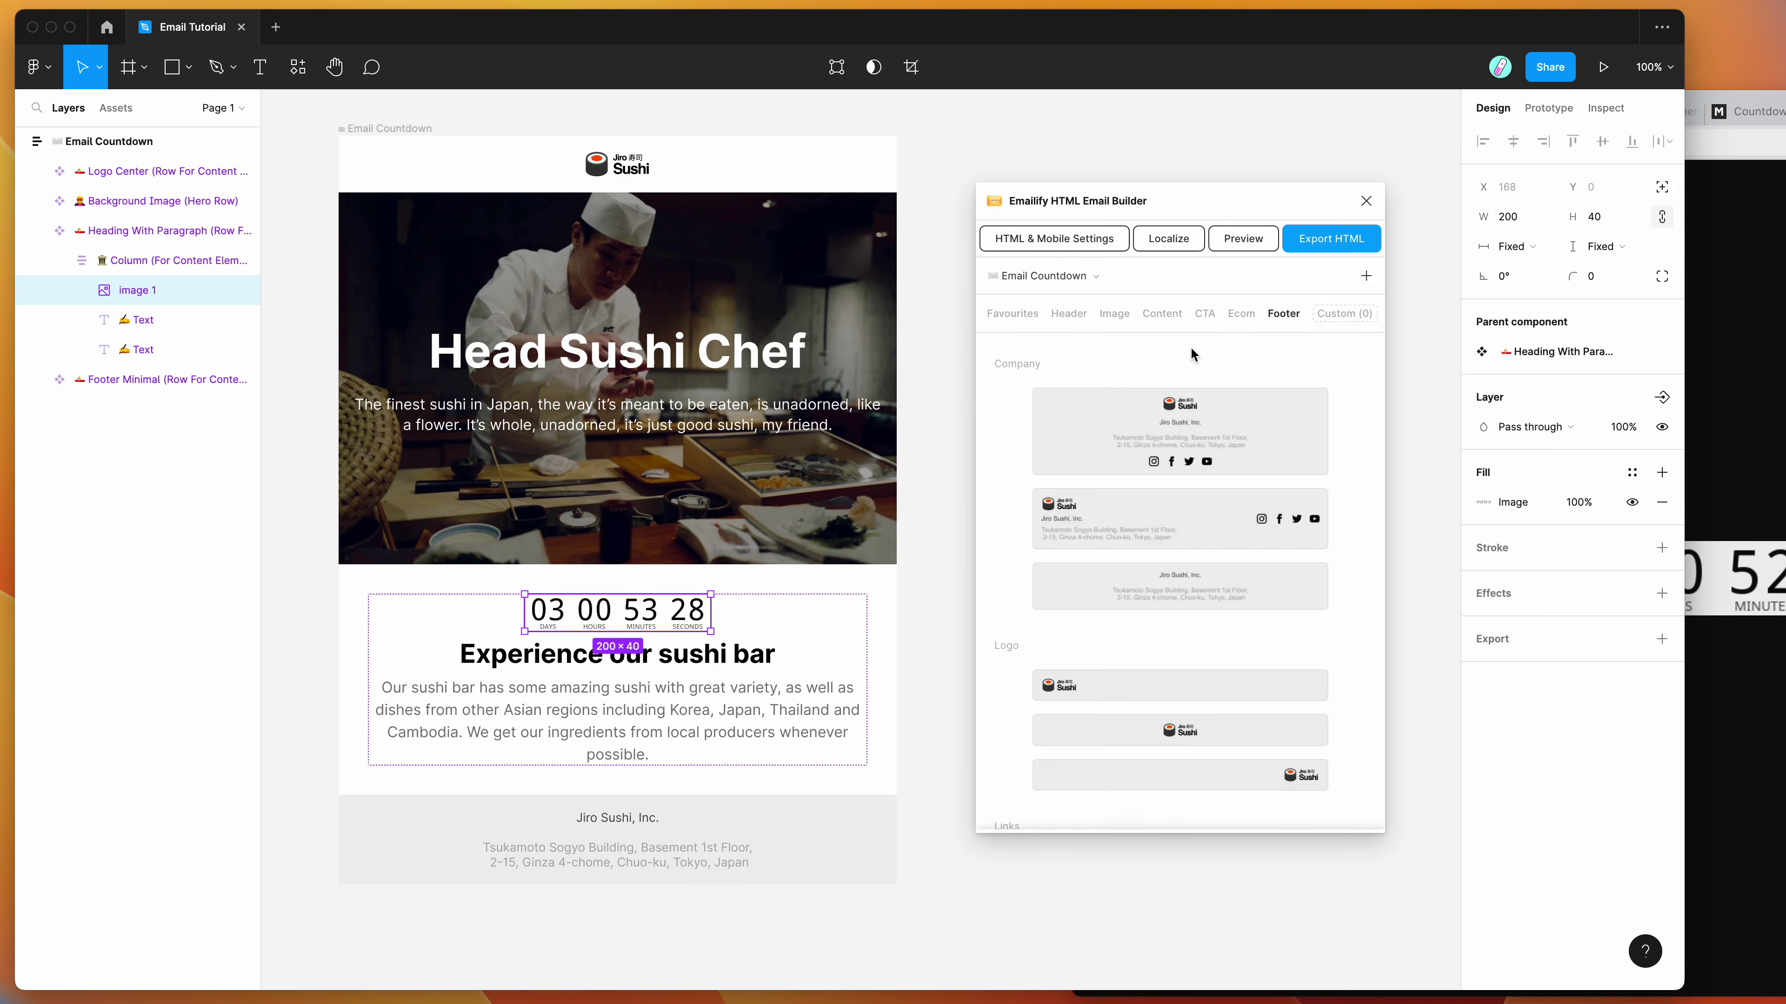
drag(1224, 187, 1212, 156)
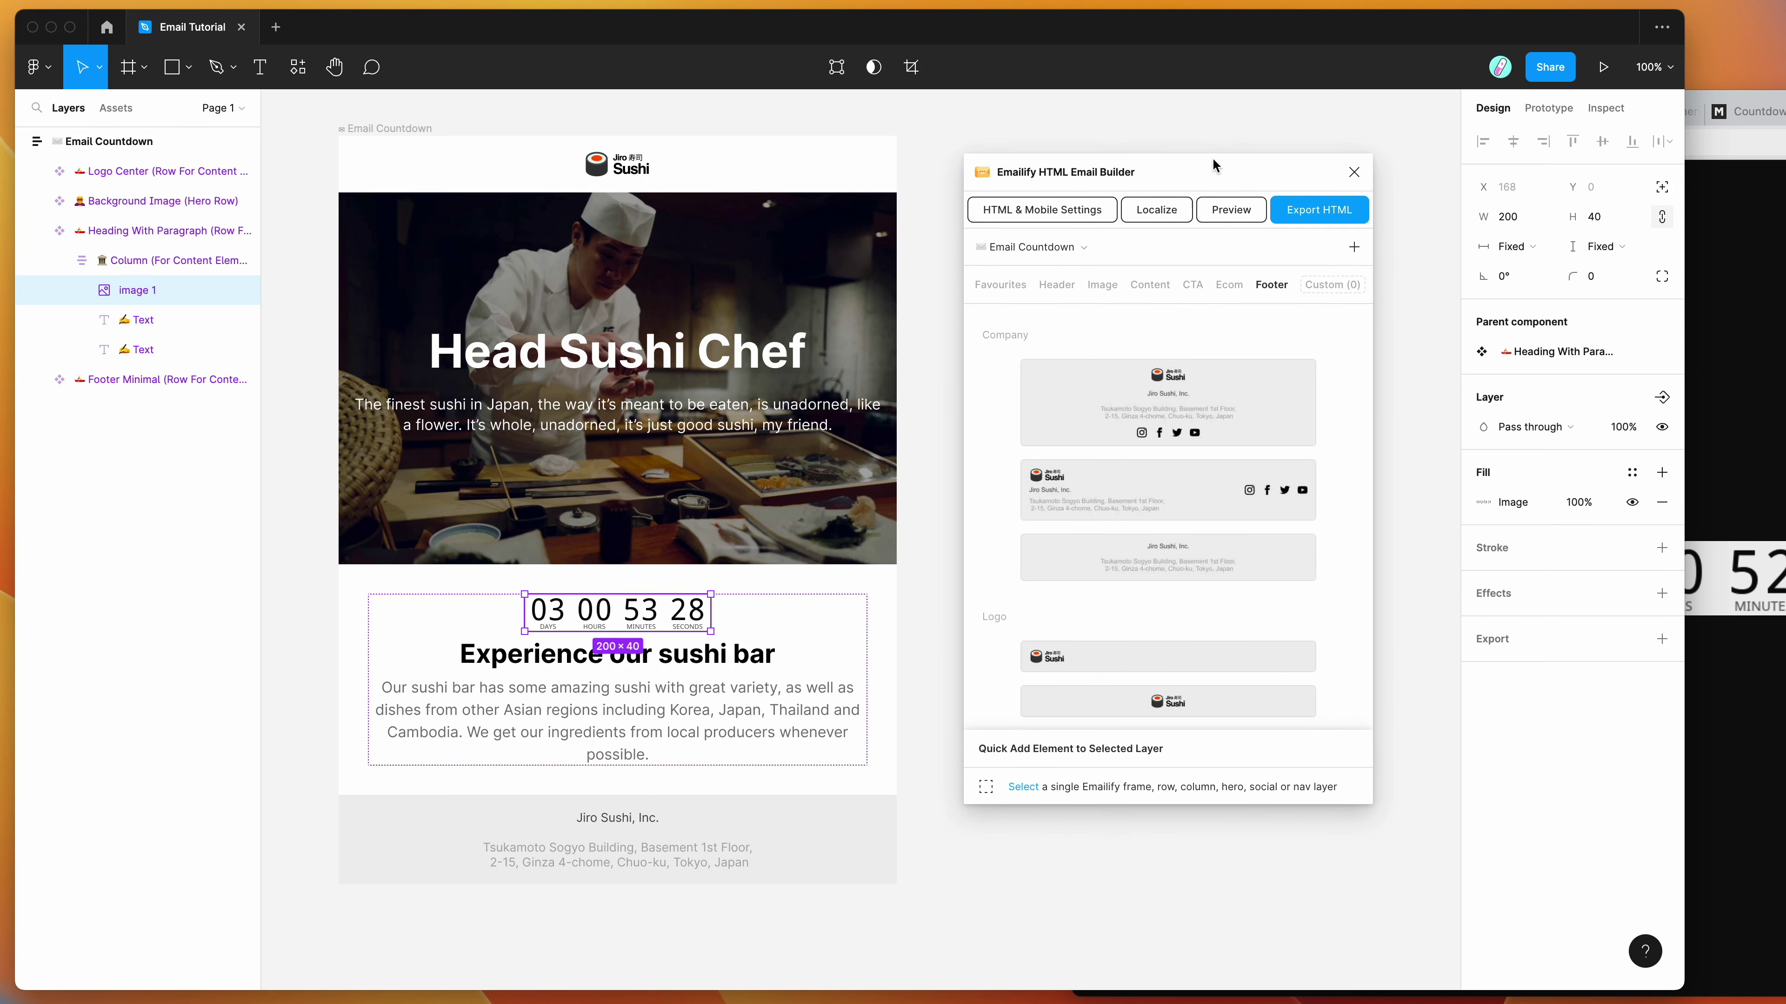
Check the countdown and heading in the iPhone SE preview, then switch the preview to Desktop width
click(1229, 220)
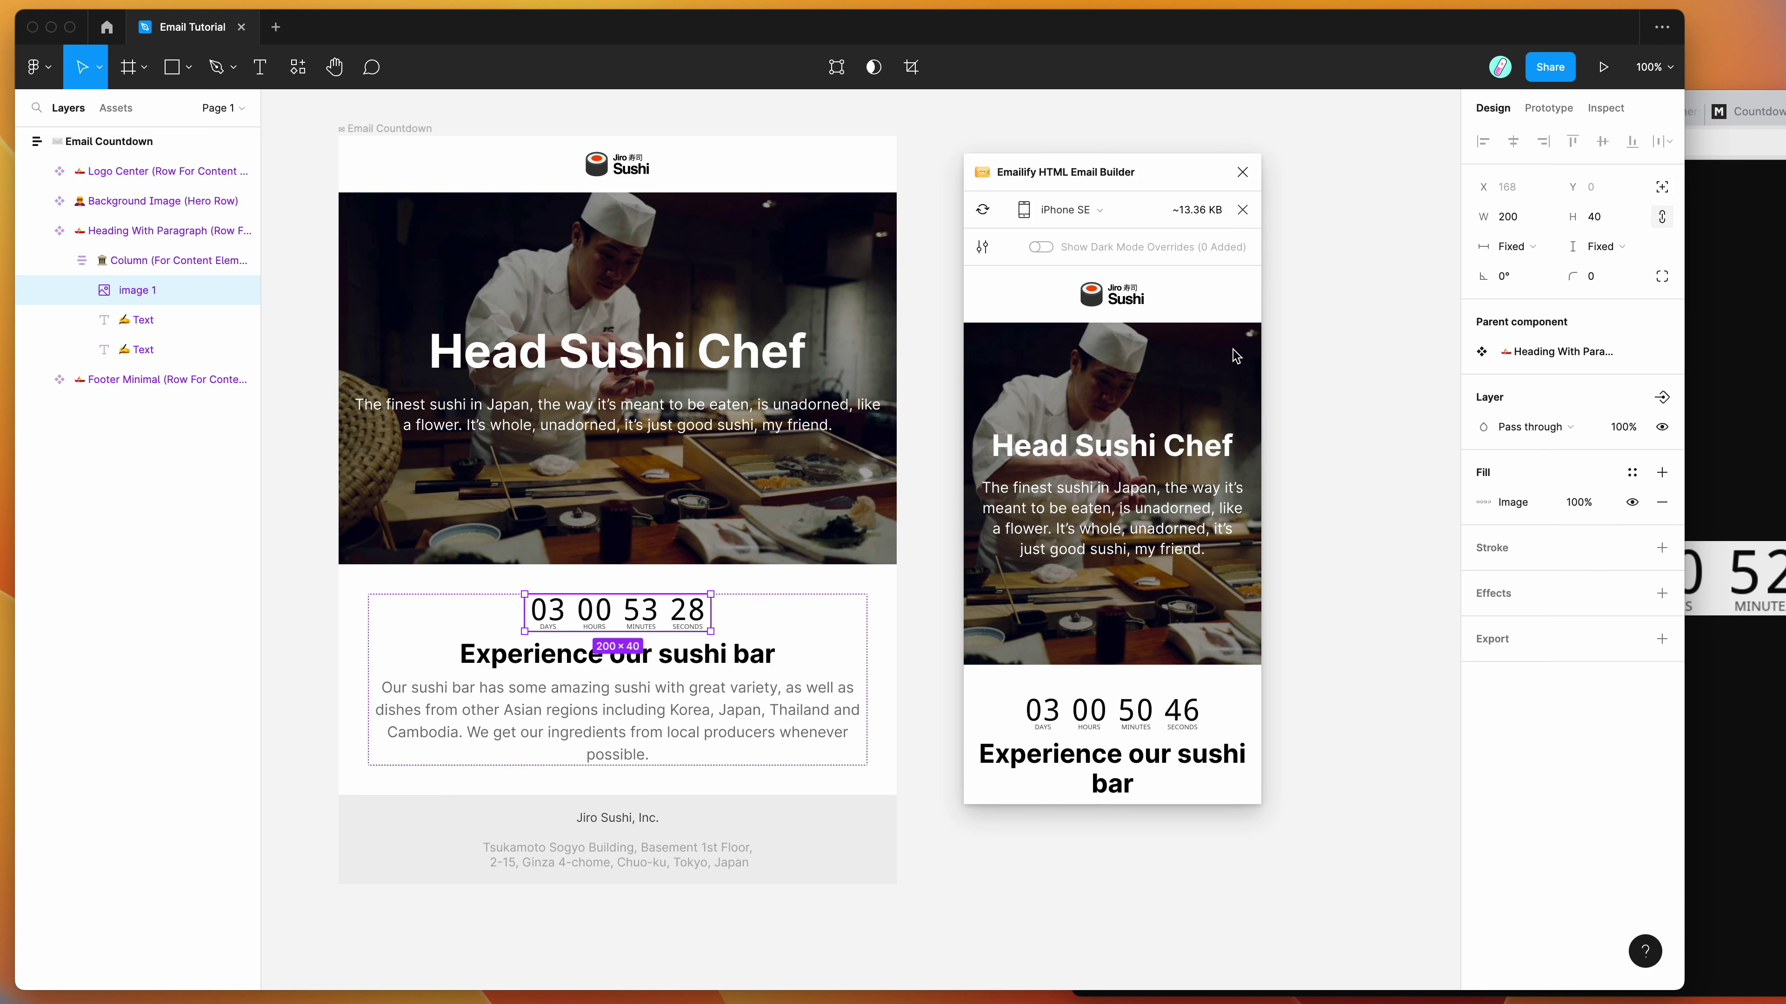
scroll(1006, 532, down, 3)
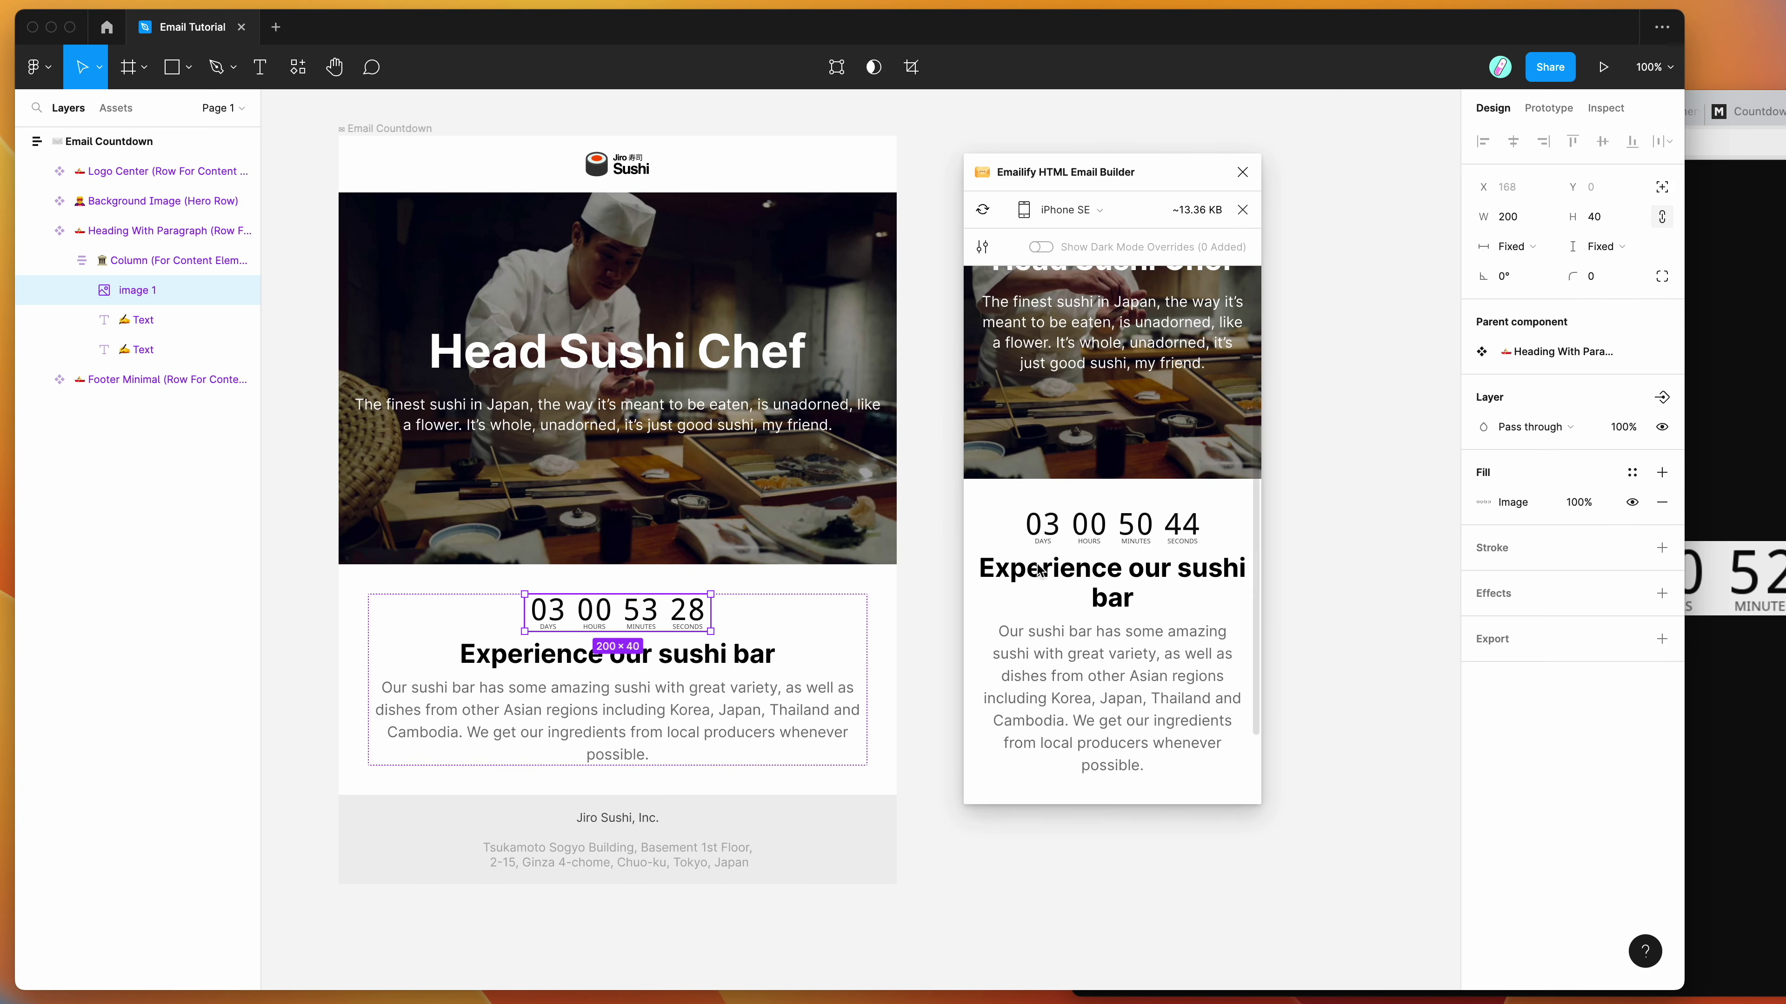
drag(1007, 532, 1137, 703)
click(1153, 725)
scroll(1169, 779, down, 2)
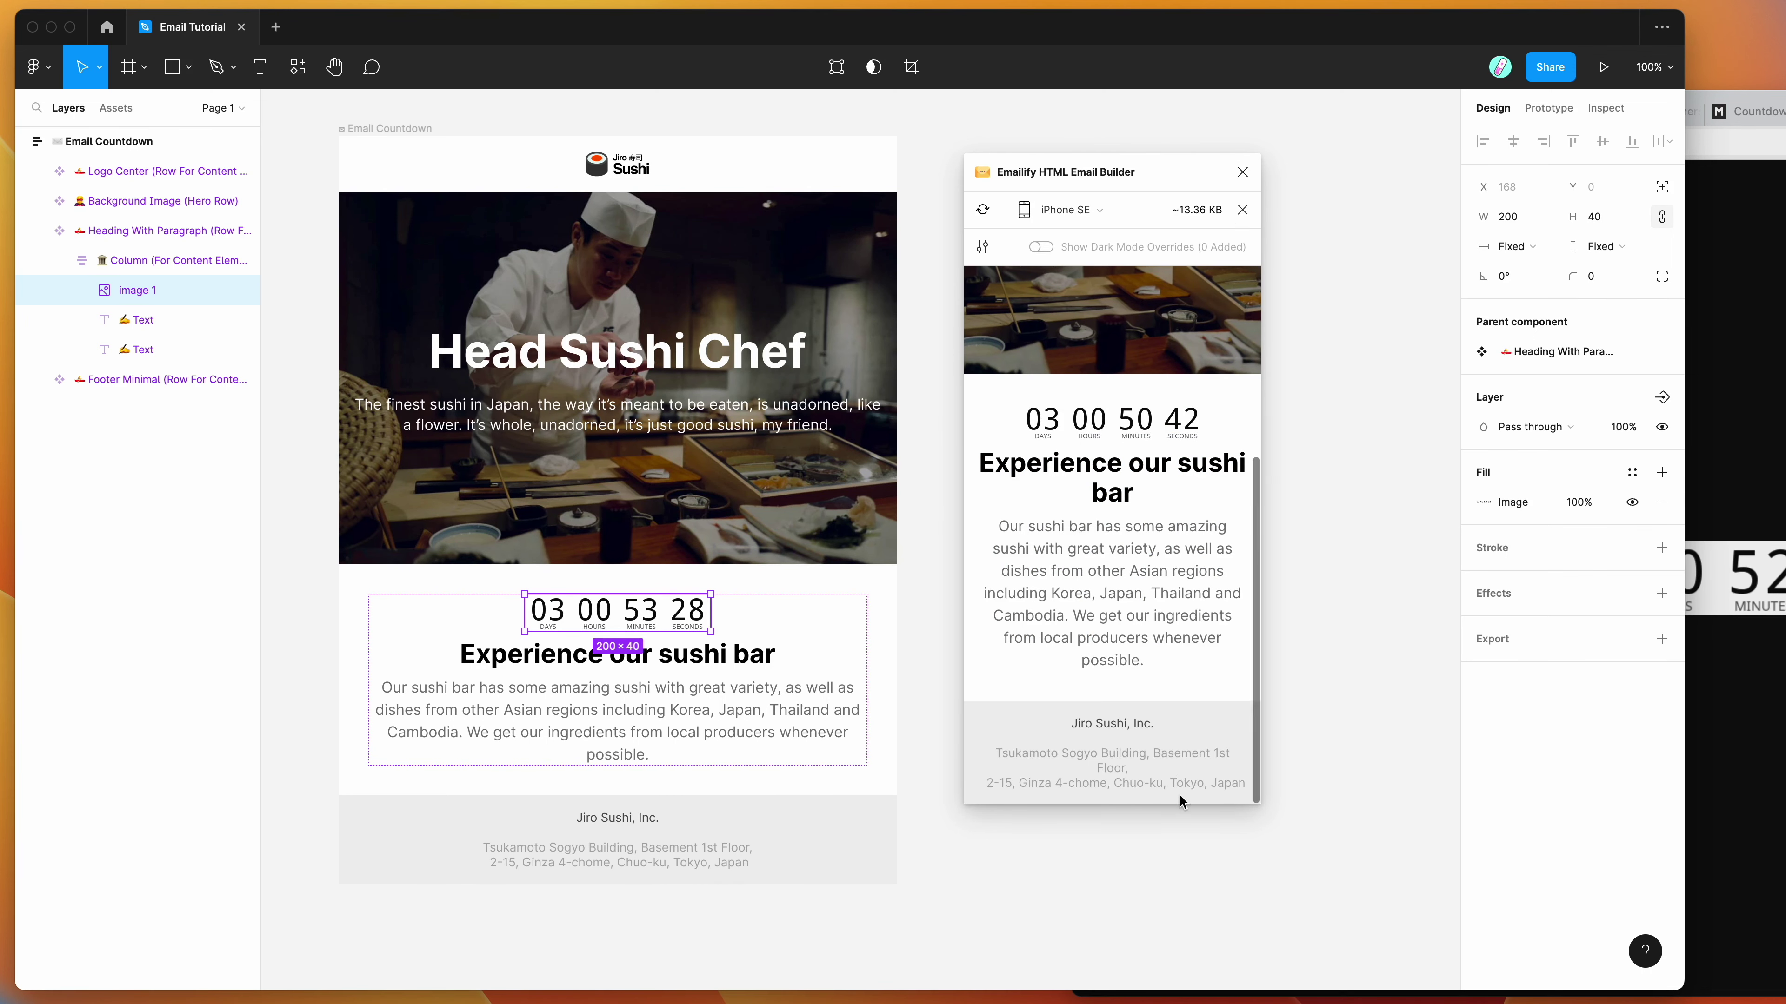
scroll(1151, 588, up, 5)
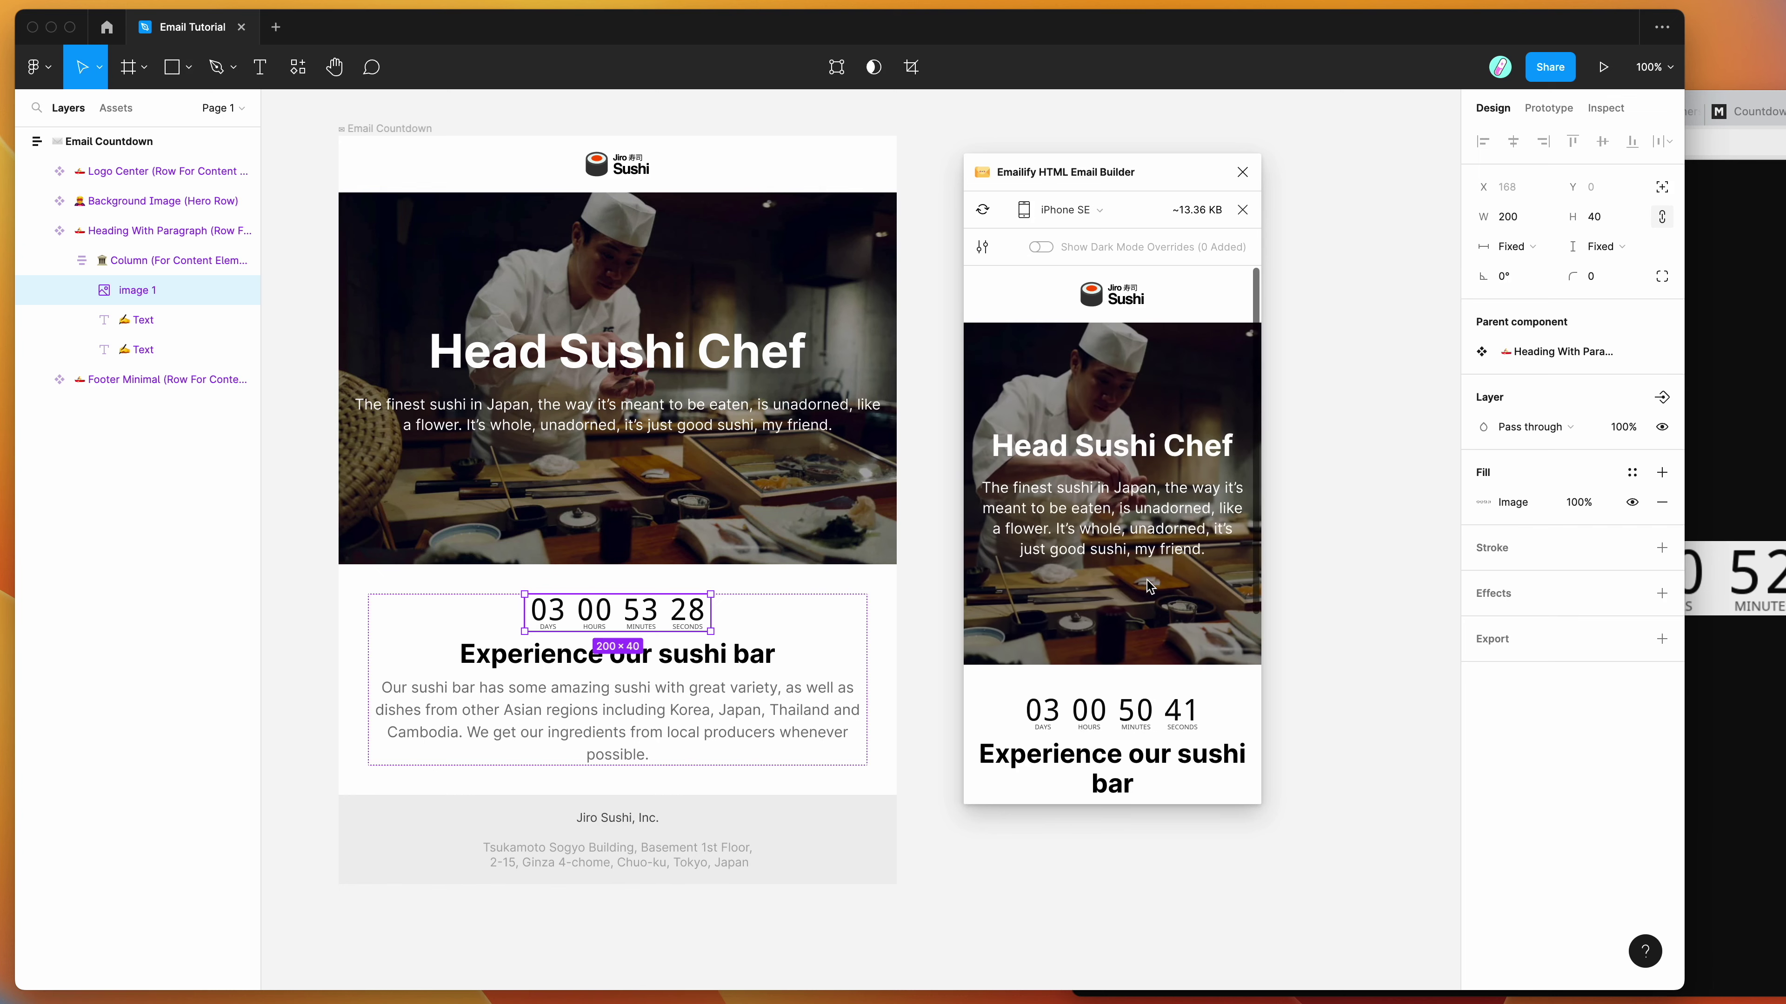
click(1085, 213)
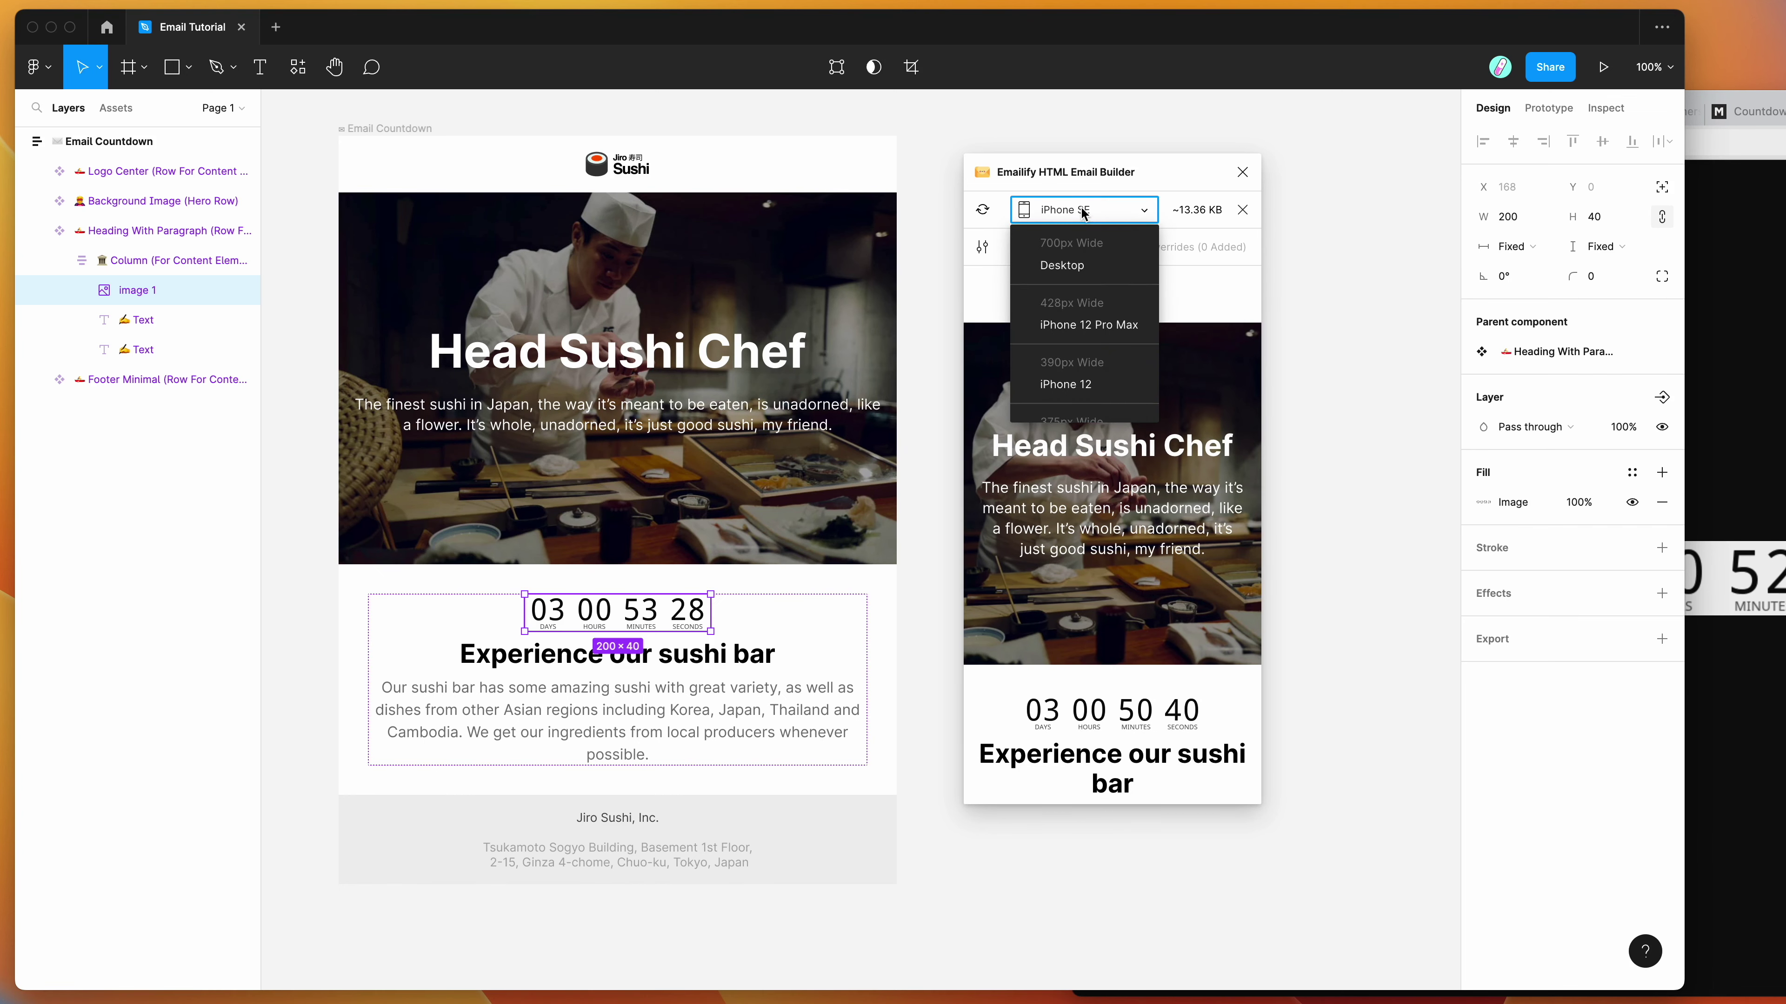
click(1061, 265)
Move the desktop preview aside and select the Sendtric countdown image URL in the browser
drag(1244, 182, 1186, 155)
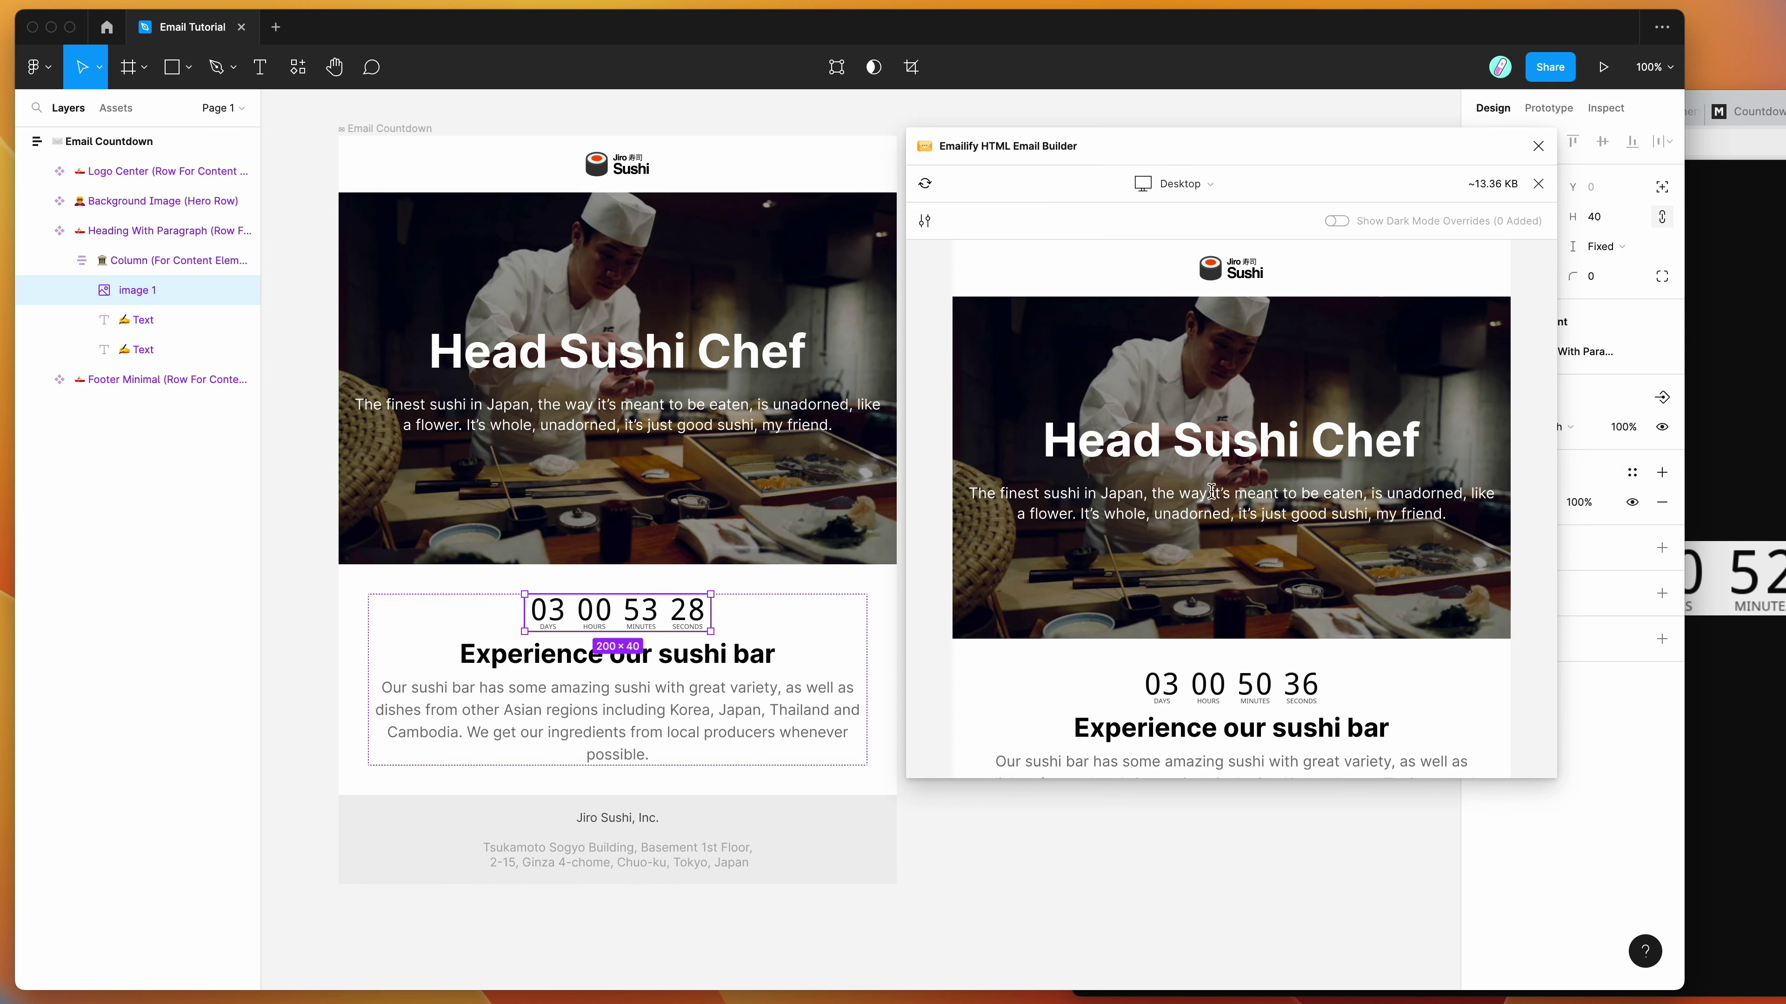
scroll(1210, 497, down, 5)
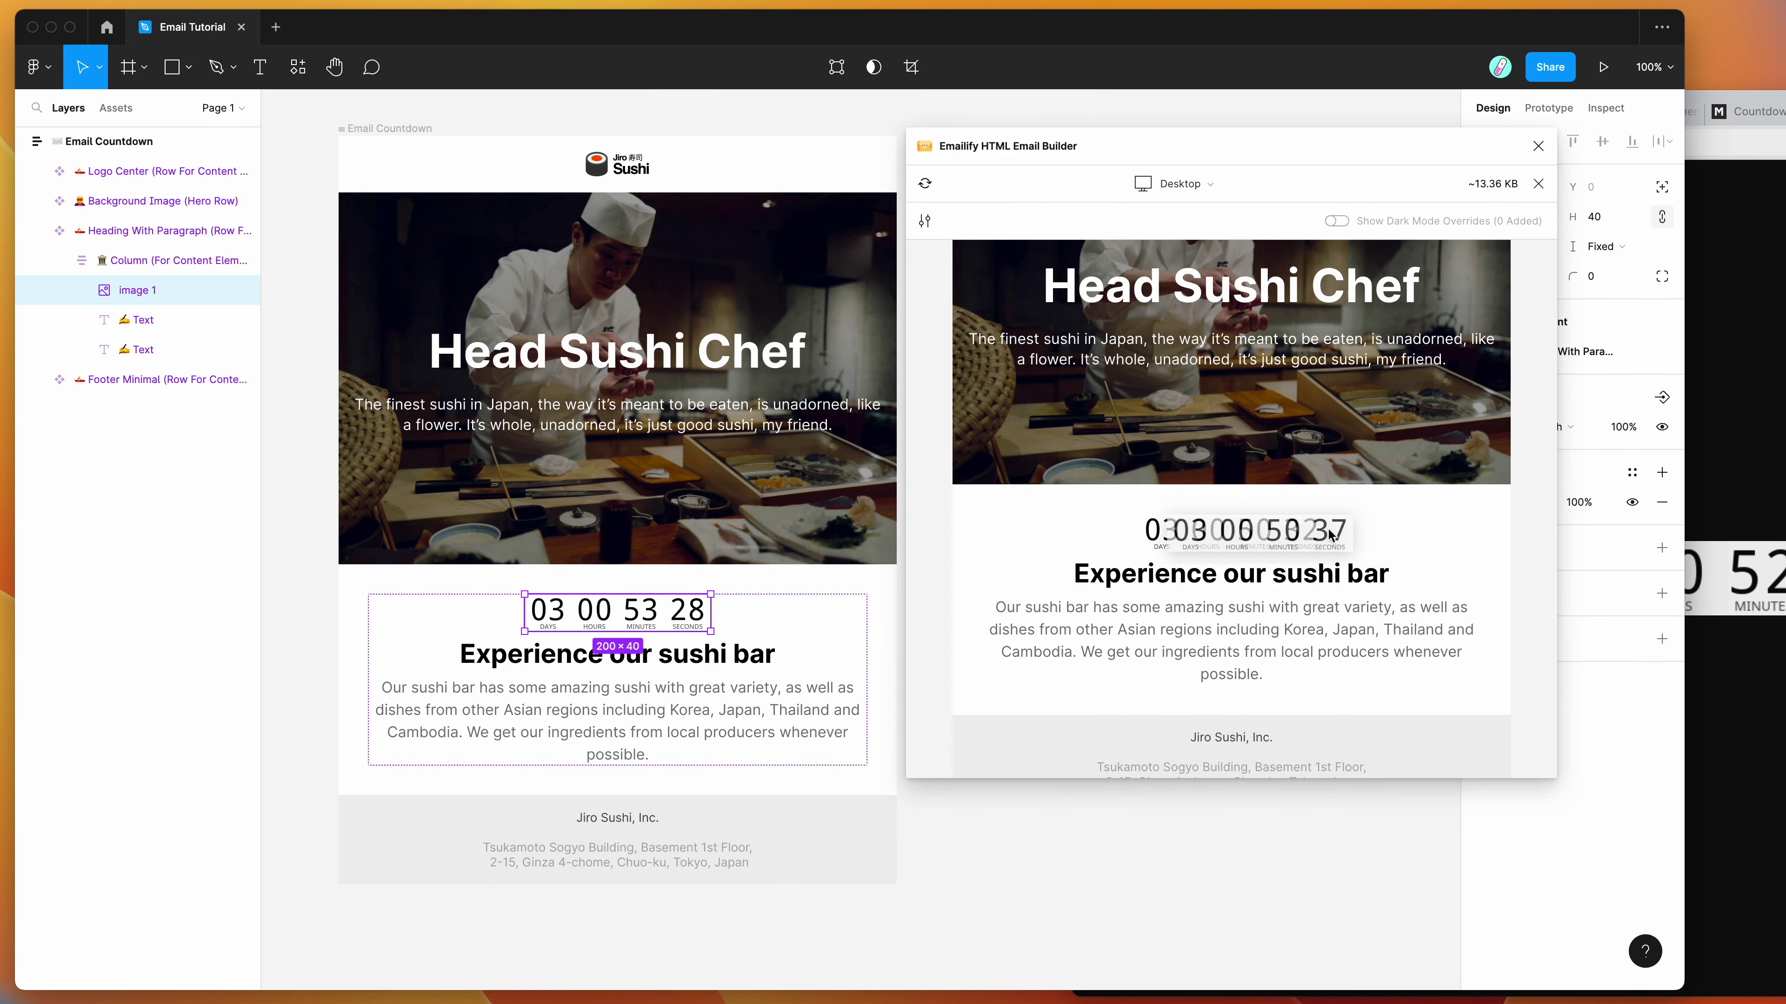
click(1750, 535)
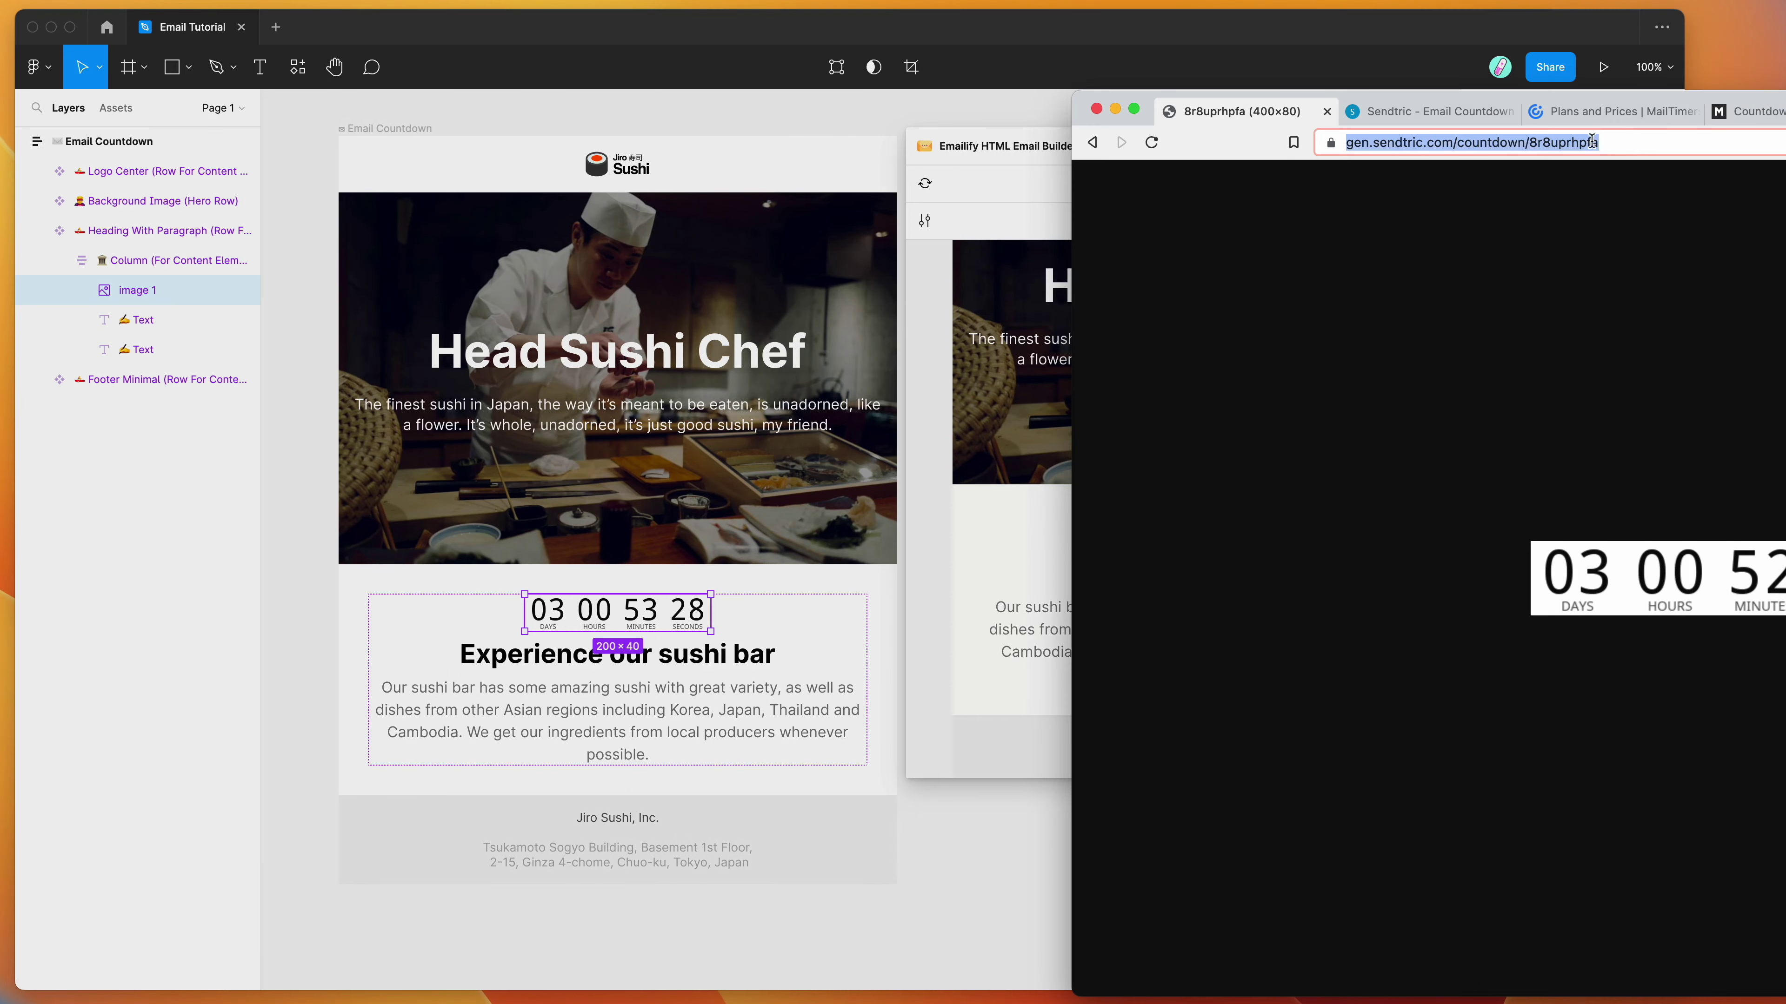
click(1671, 141)
click(1374, 141)
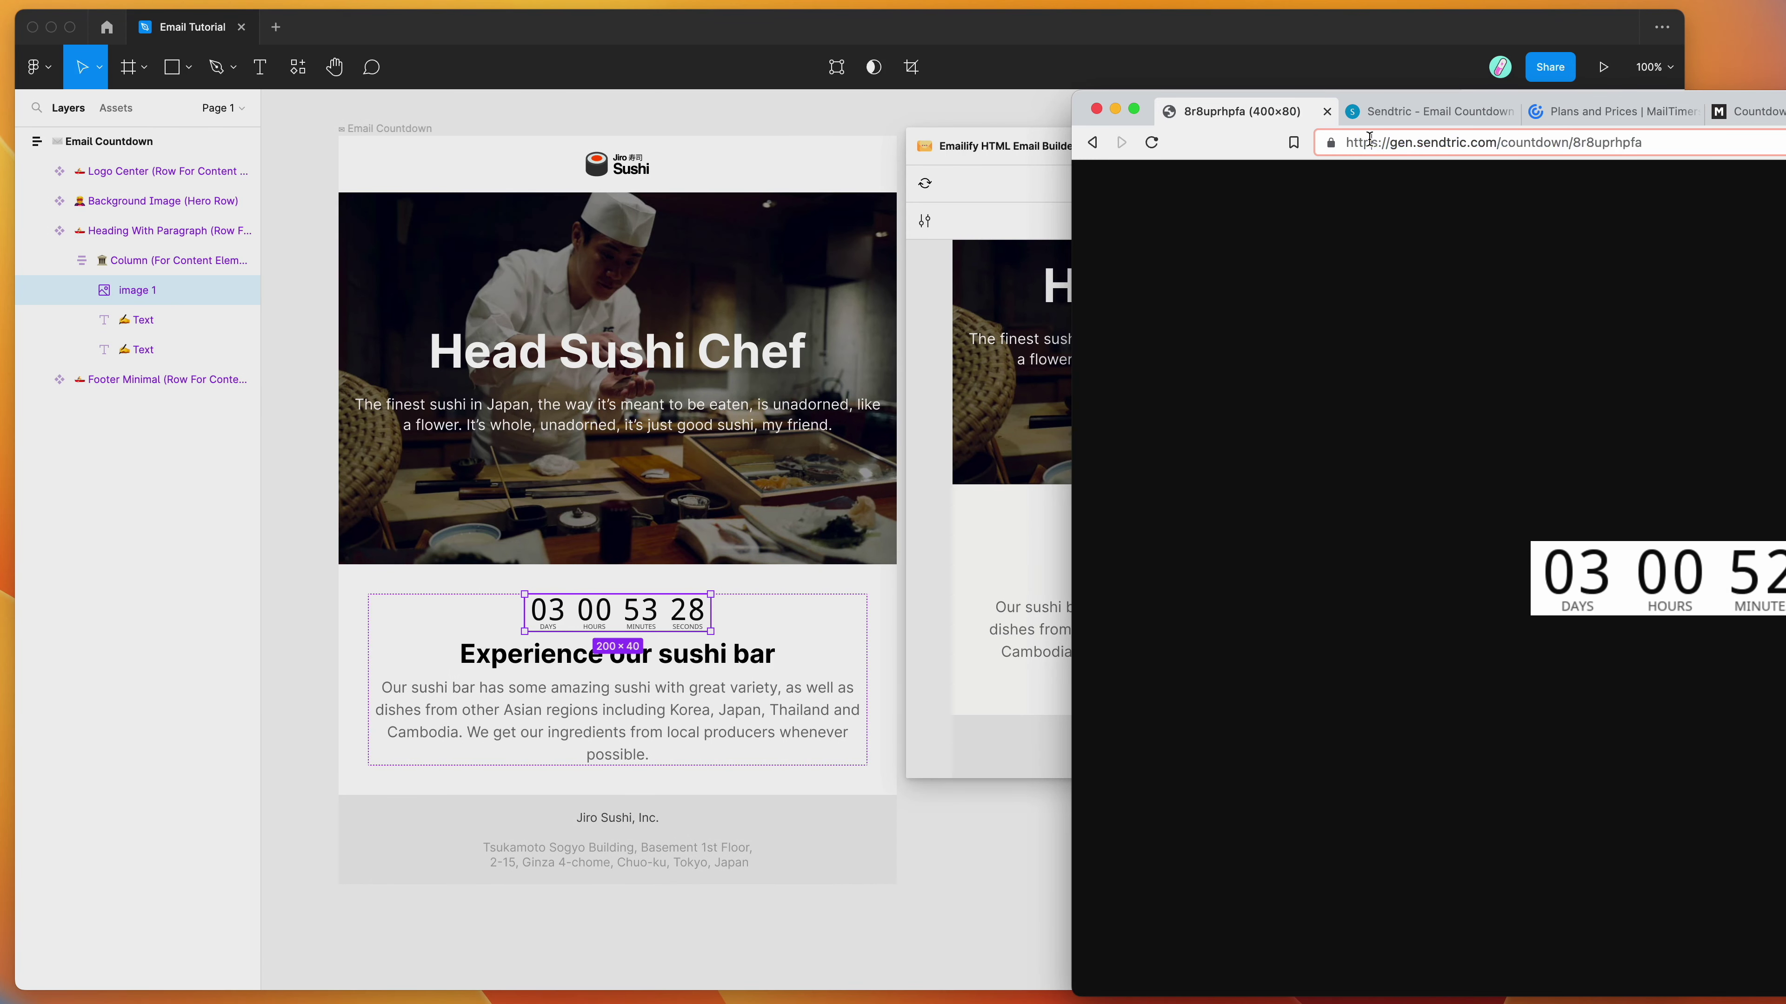
key(ctrl+a)
click(1640, 144)
key(super+a)
Back in Figma, inspect the live countdown image and scroll through the desktop preview
click(911, 281)
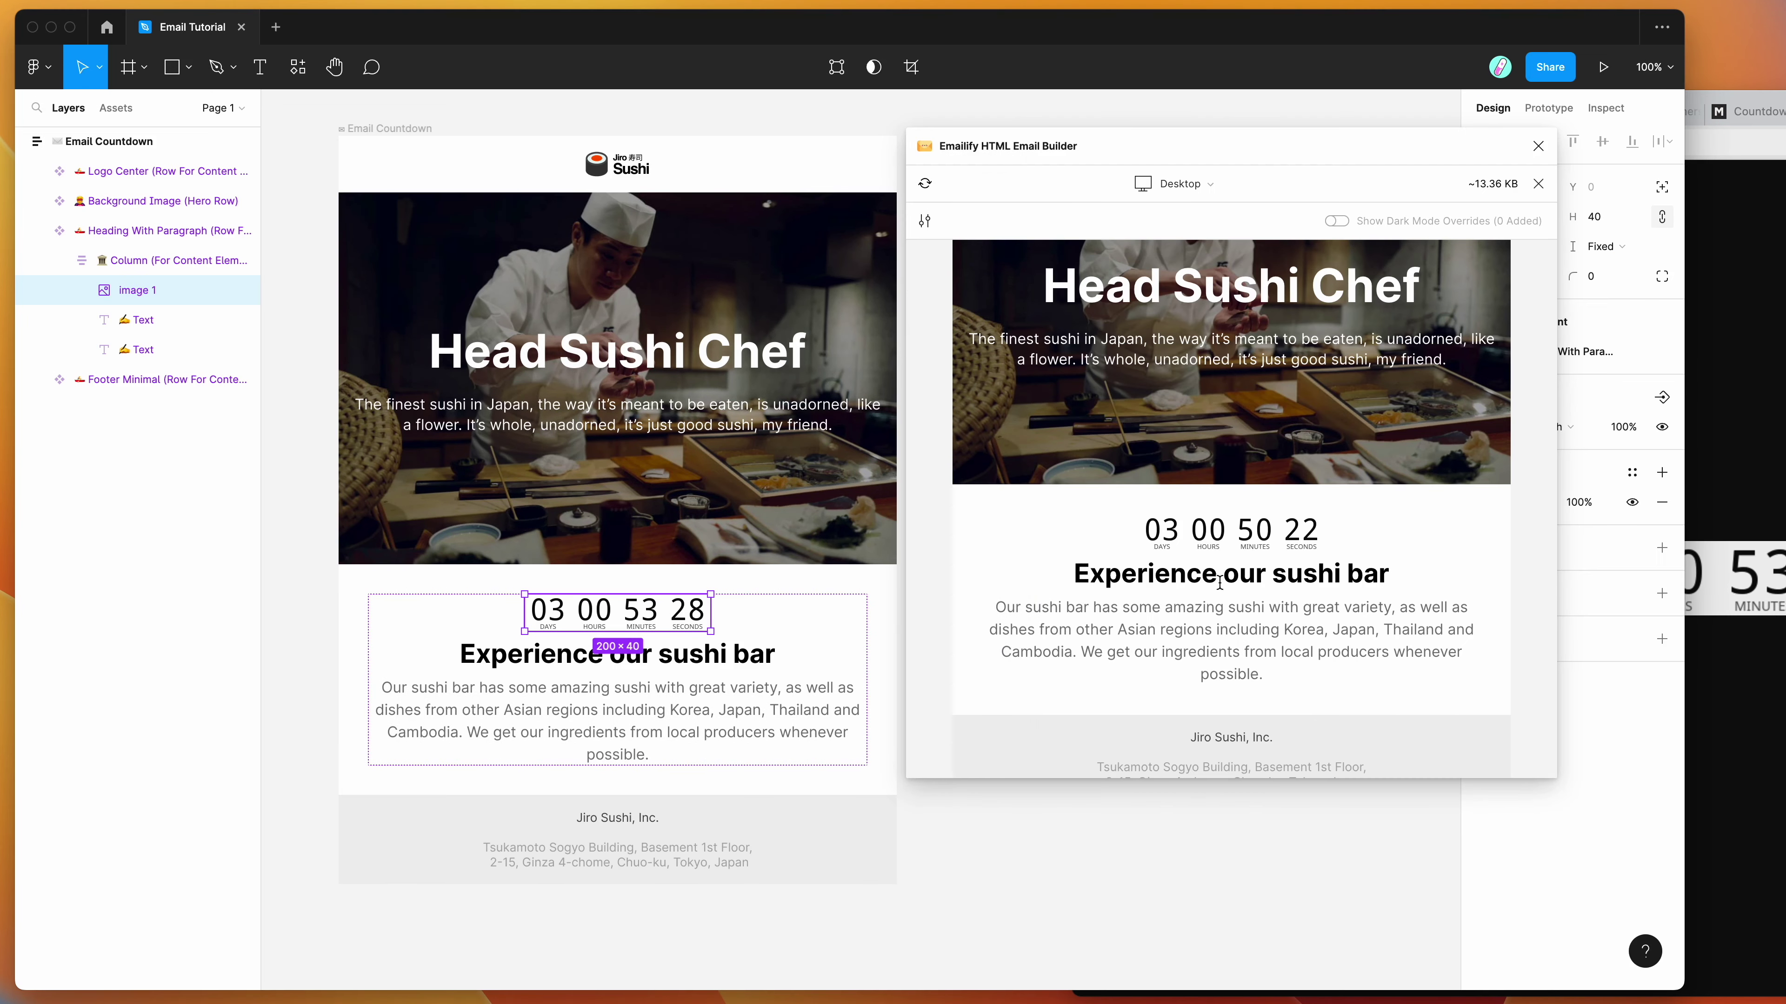
drag(1125, 533, 1295, 535)
click(1334, 535)
scroll(1204, 539, down, 1)
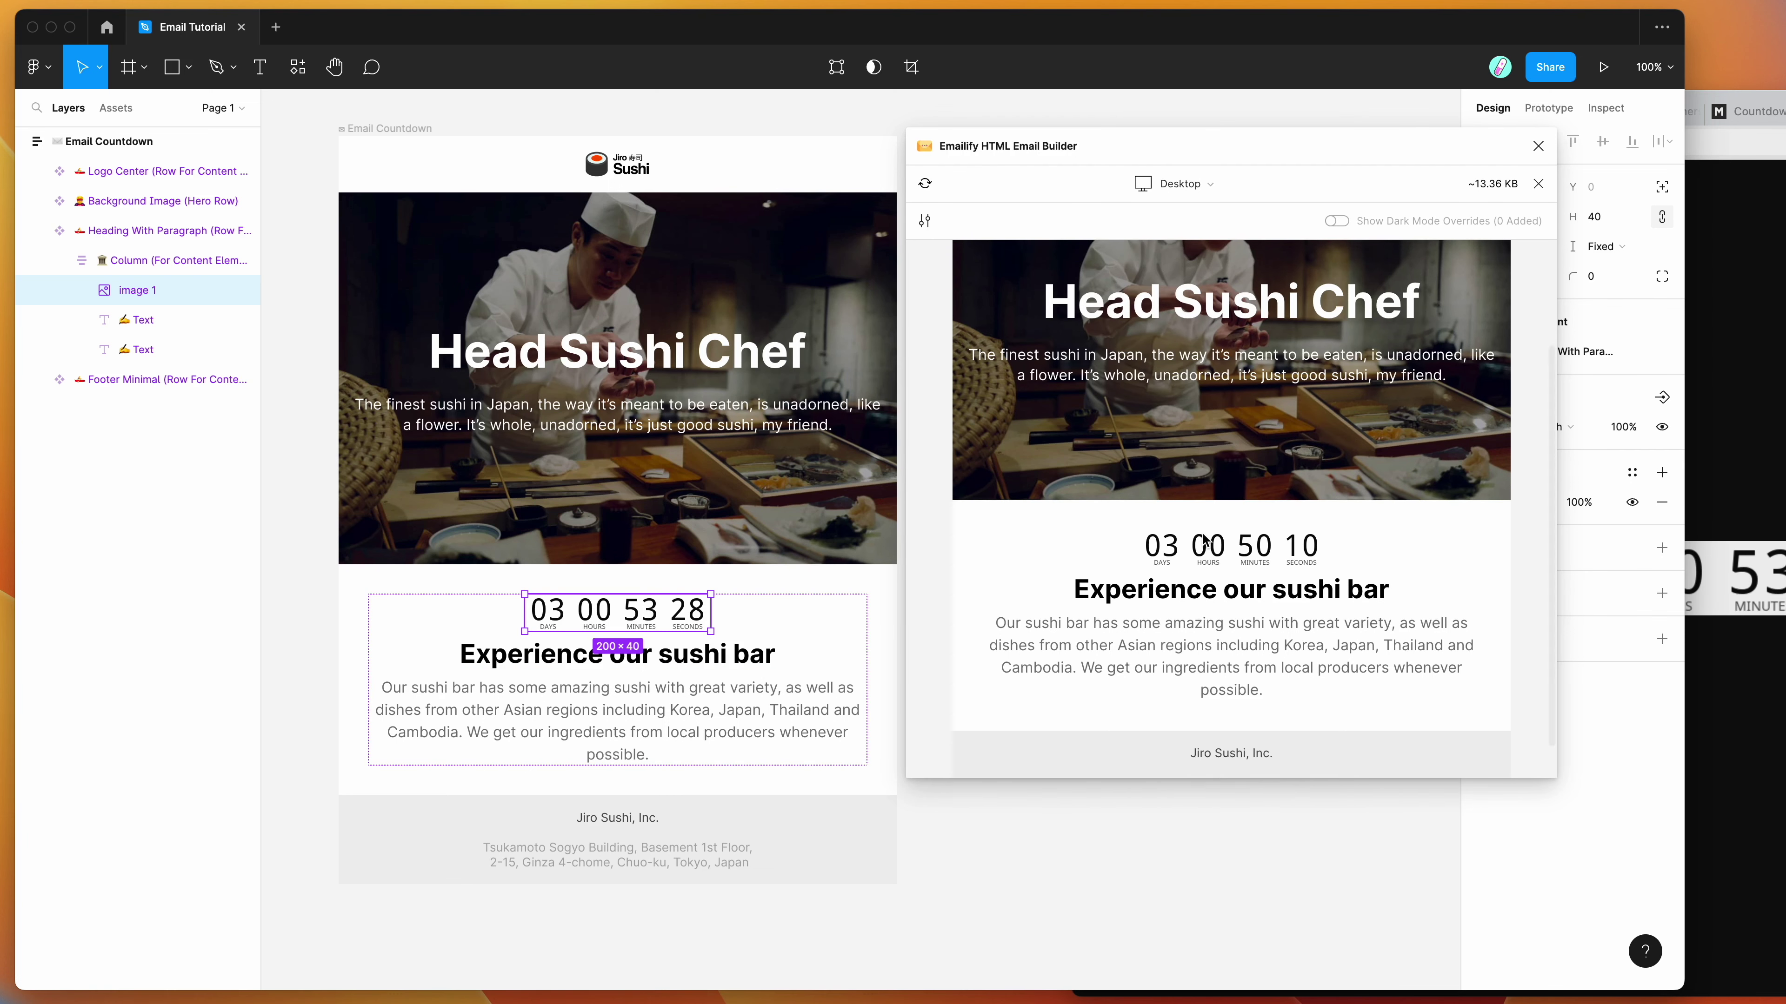
scroll(1203, 539, down, 2)
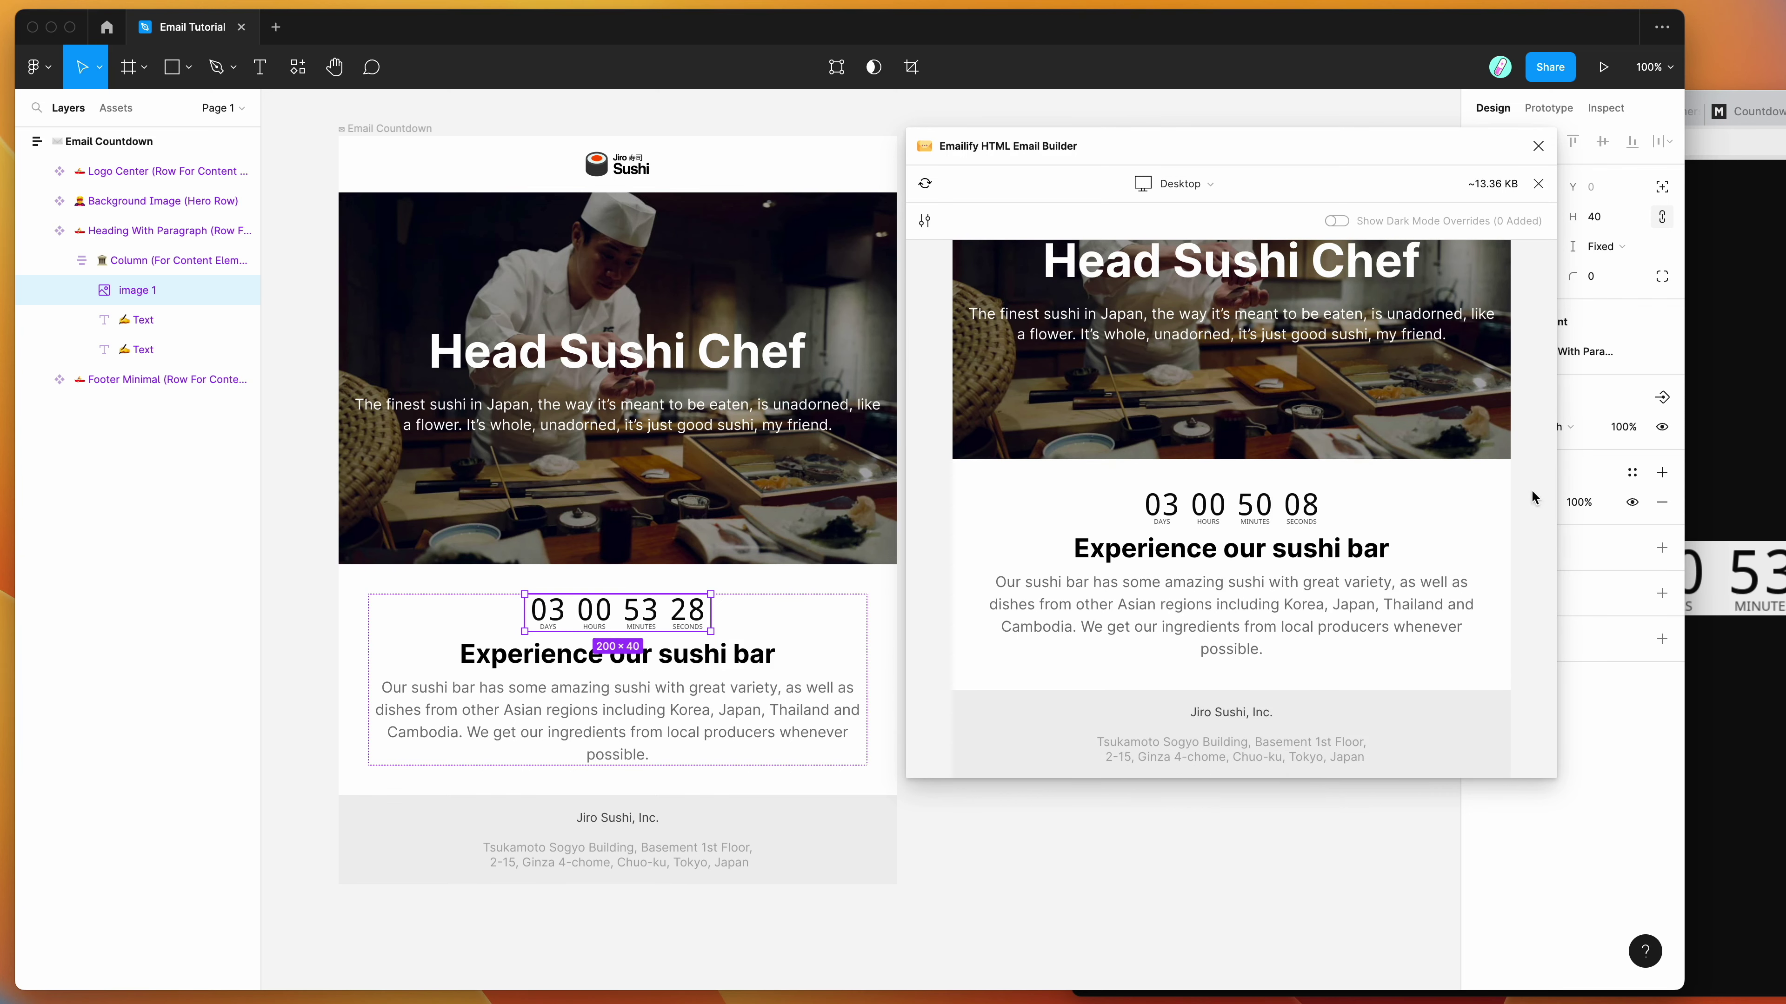
scroll(1283, 503, up, 5)
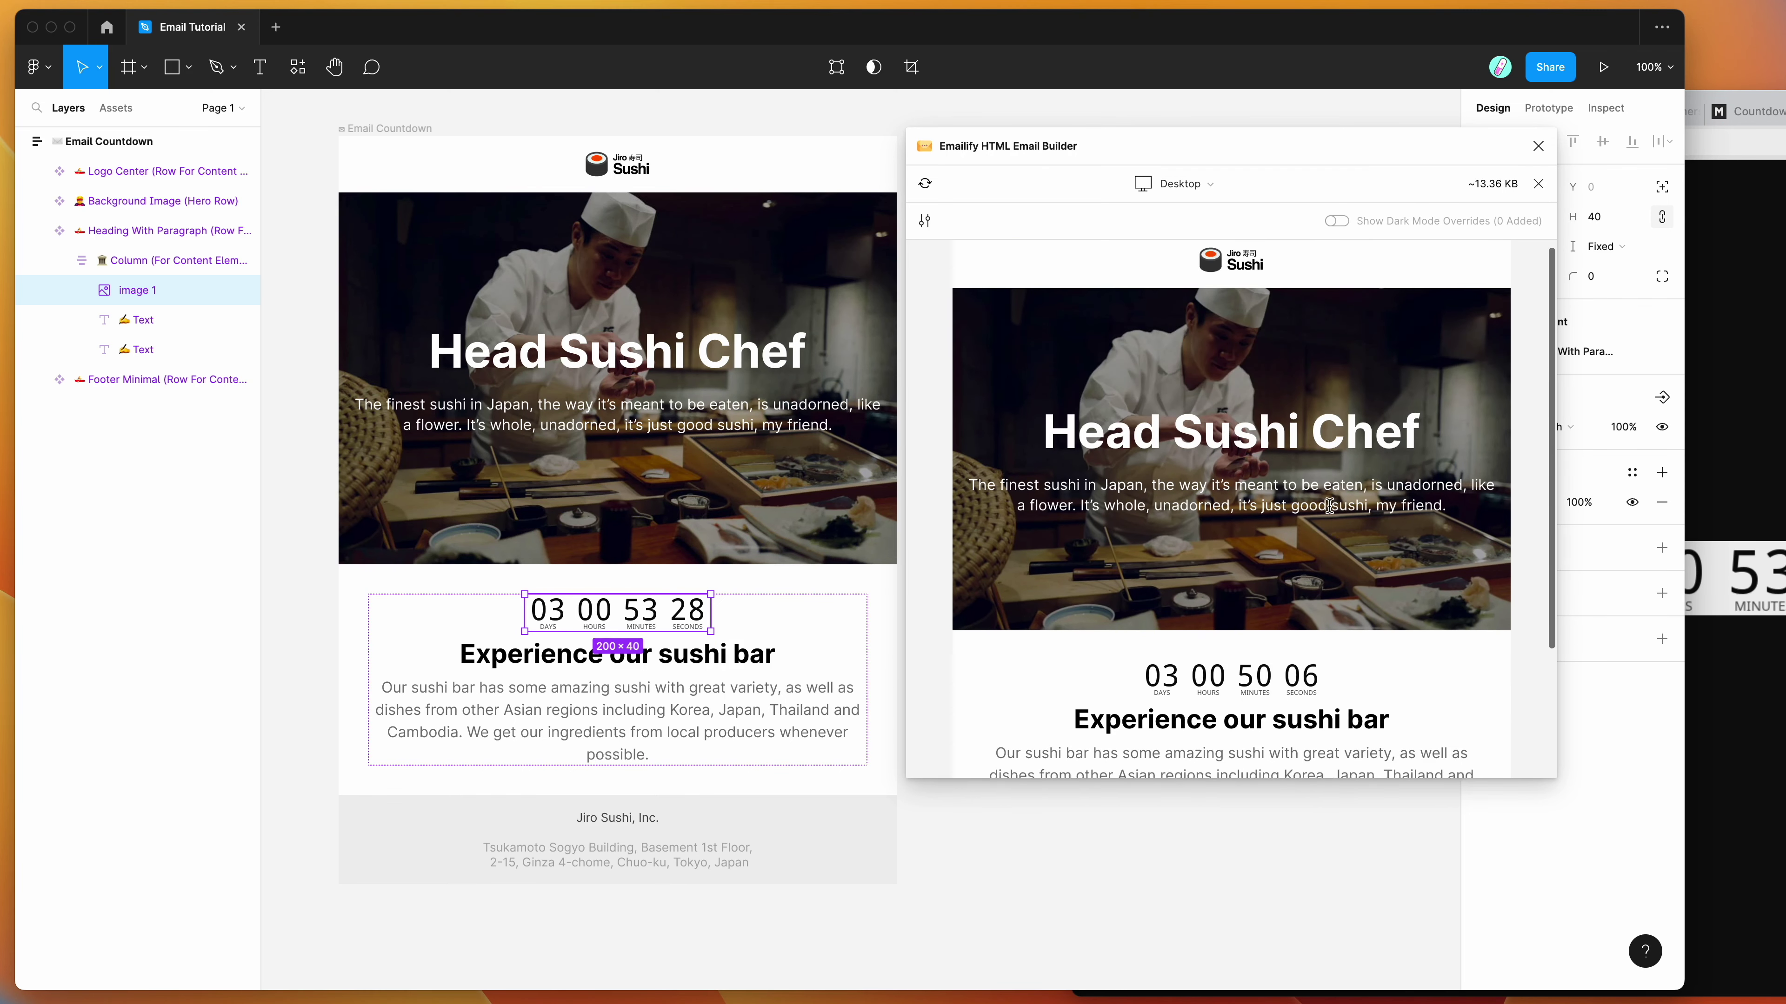
scroll(1329, 504, down, 5)
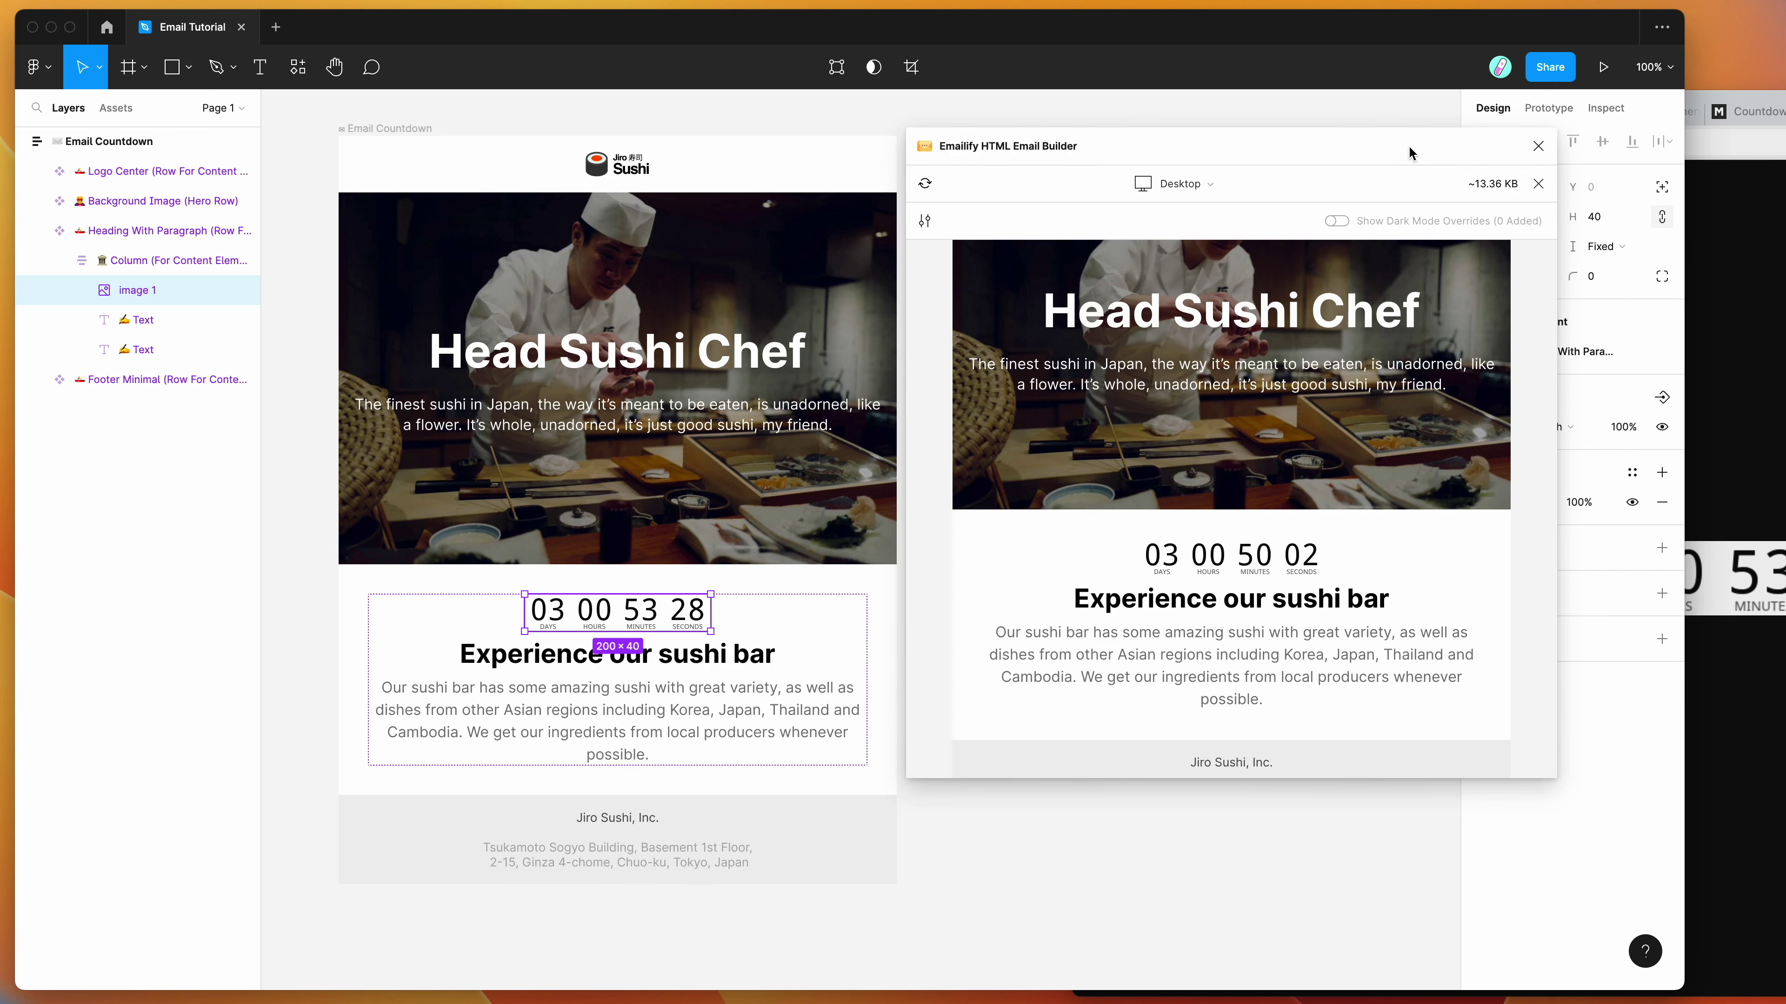
Close the Emailify preview and export the email to HTML using the HTML Email format
click(1538, 184)
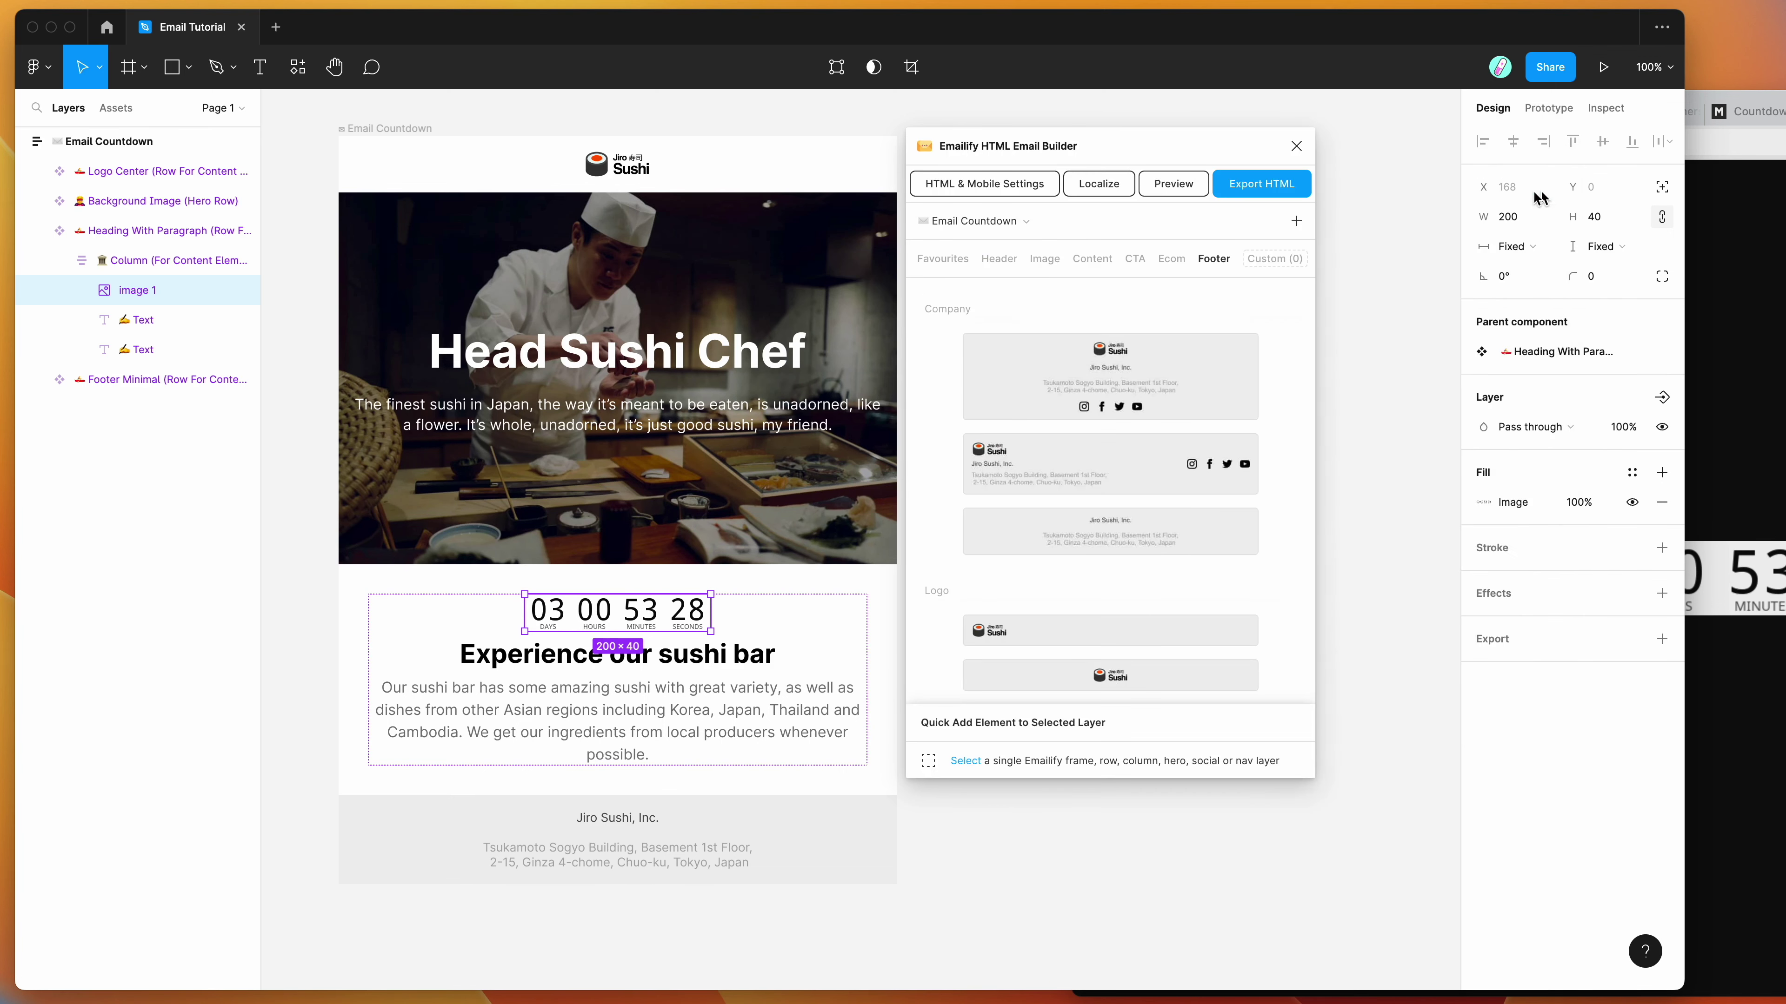
drag(1203, 154, 1297, 181)
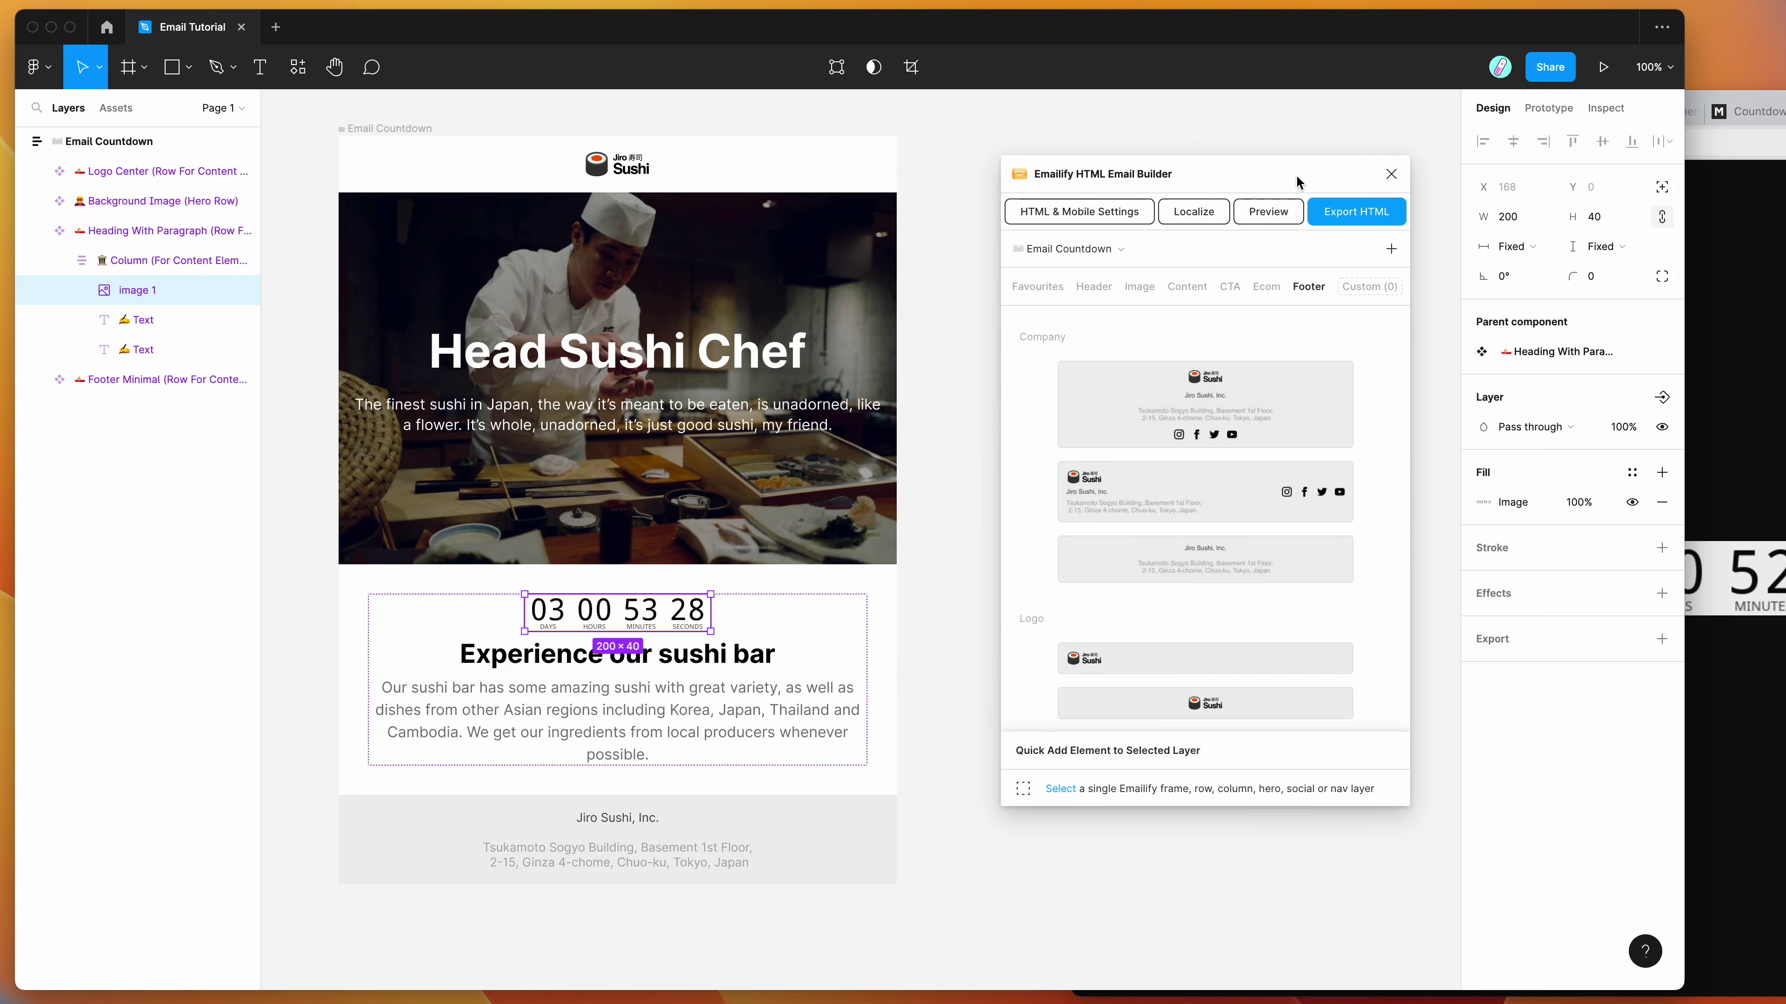
click(1353, 220)
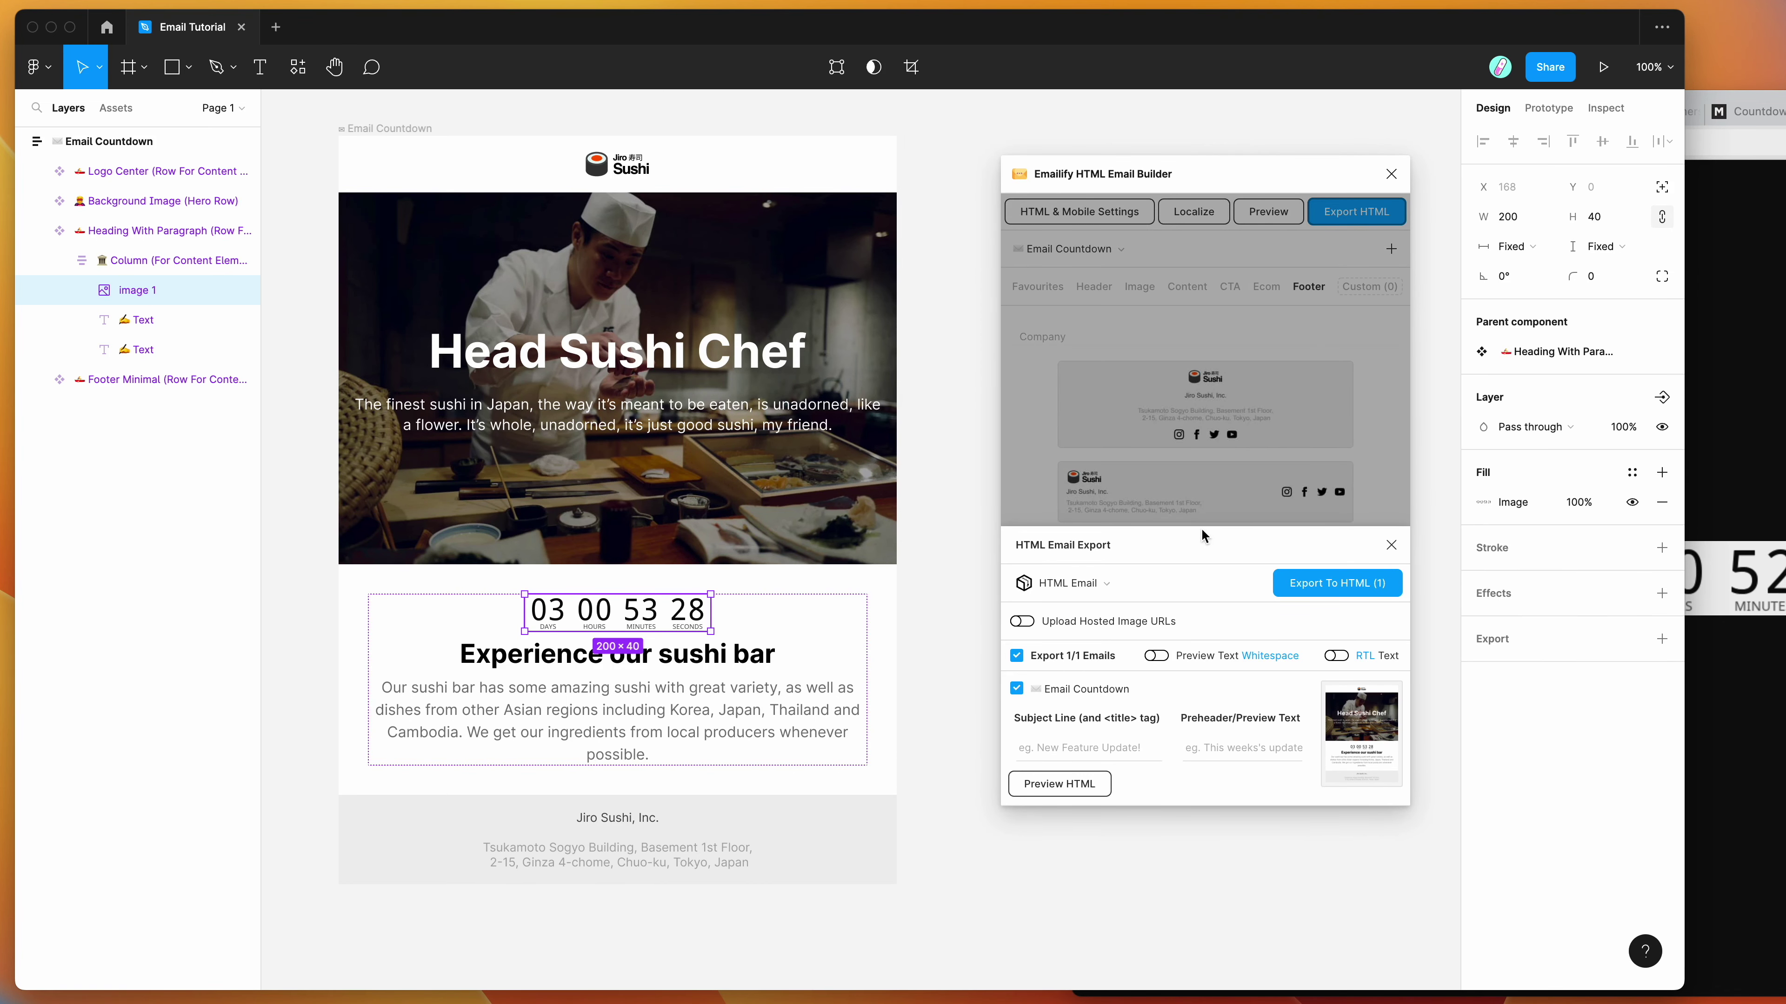
click(1114, 585)
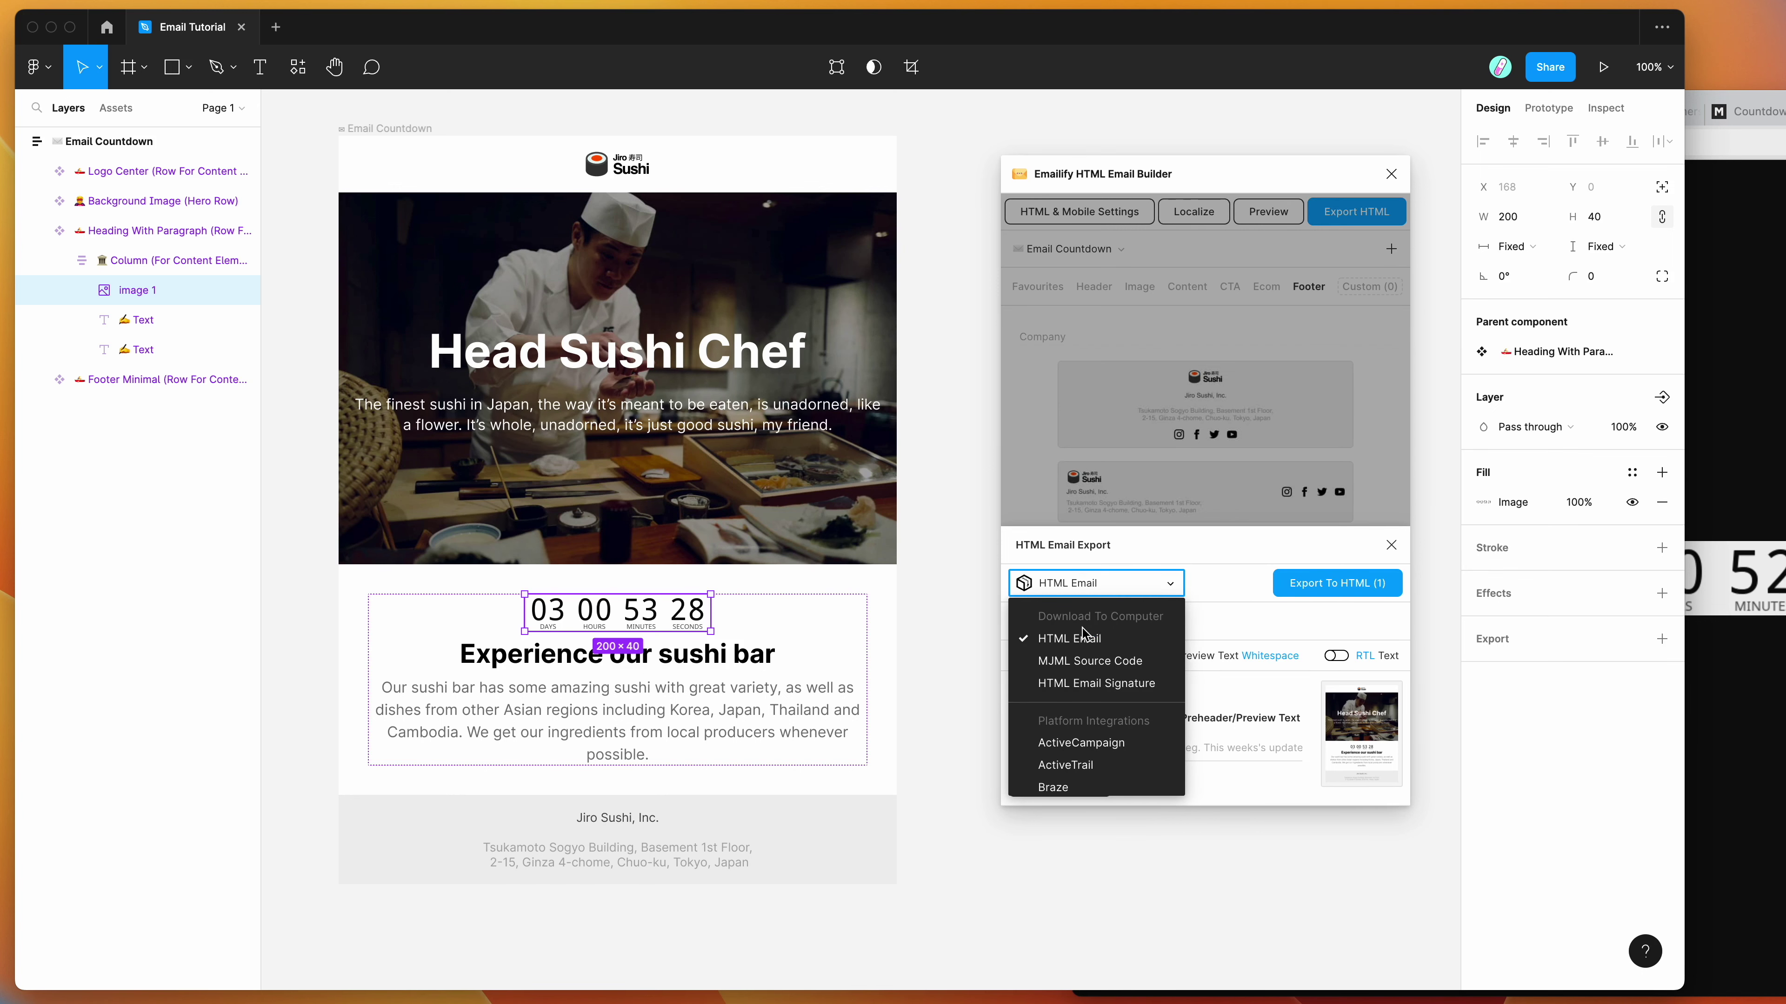
scroll(1082, 680, down, 3)
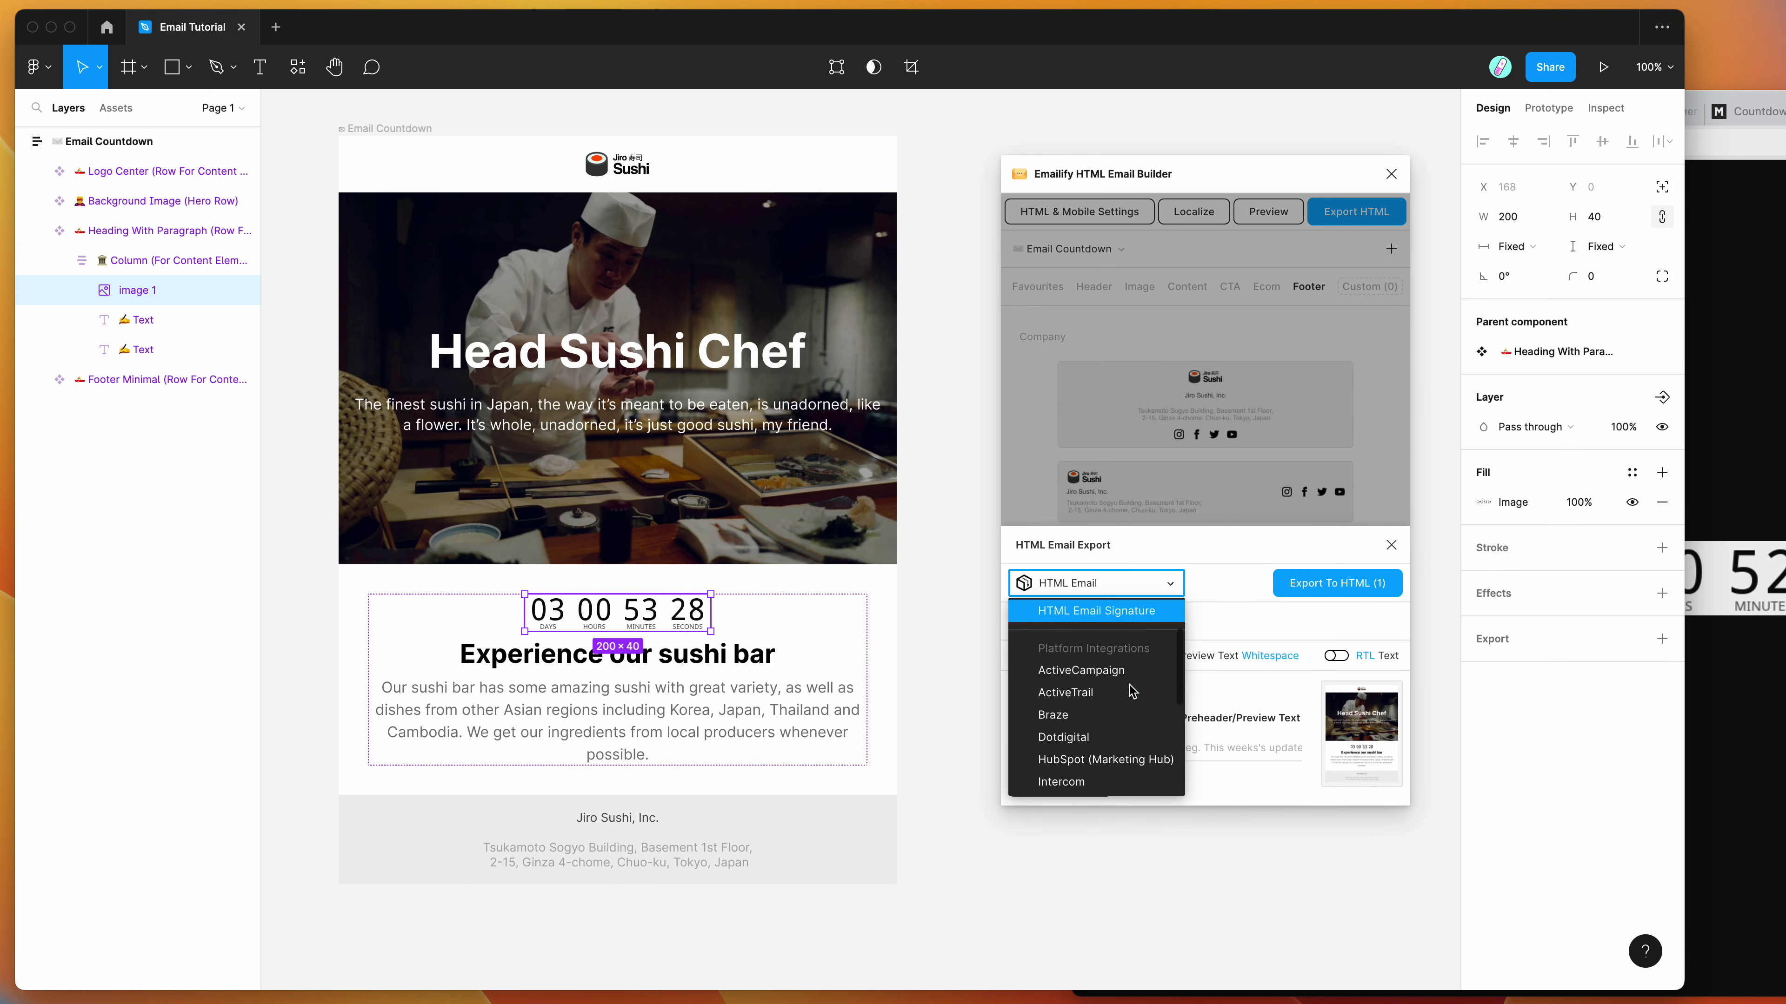
scroll(1081, 680, down, 2)
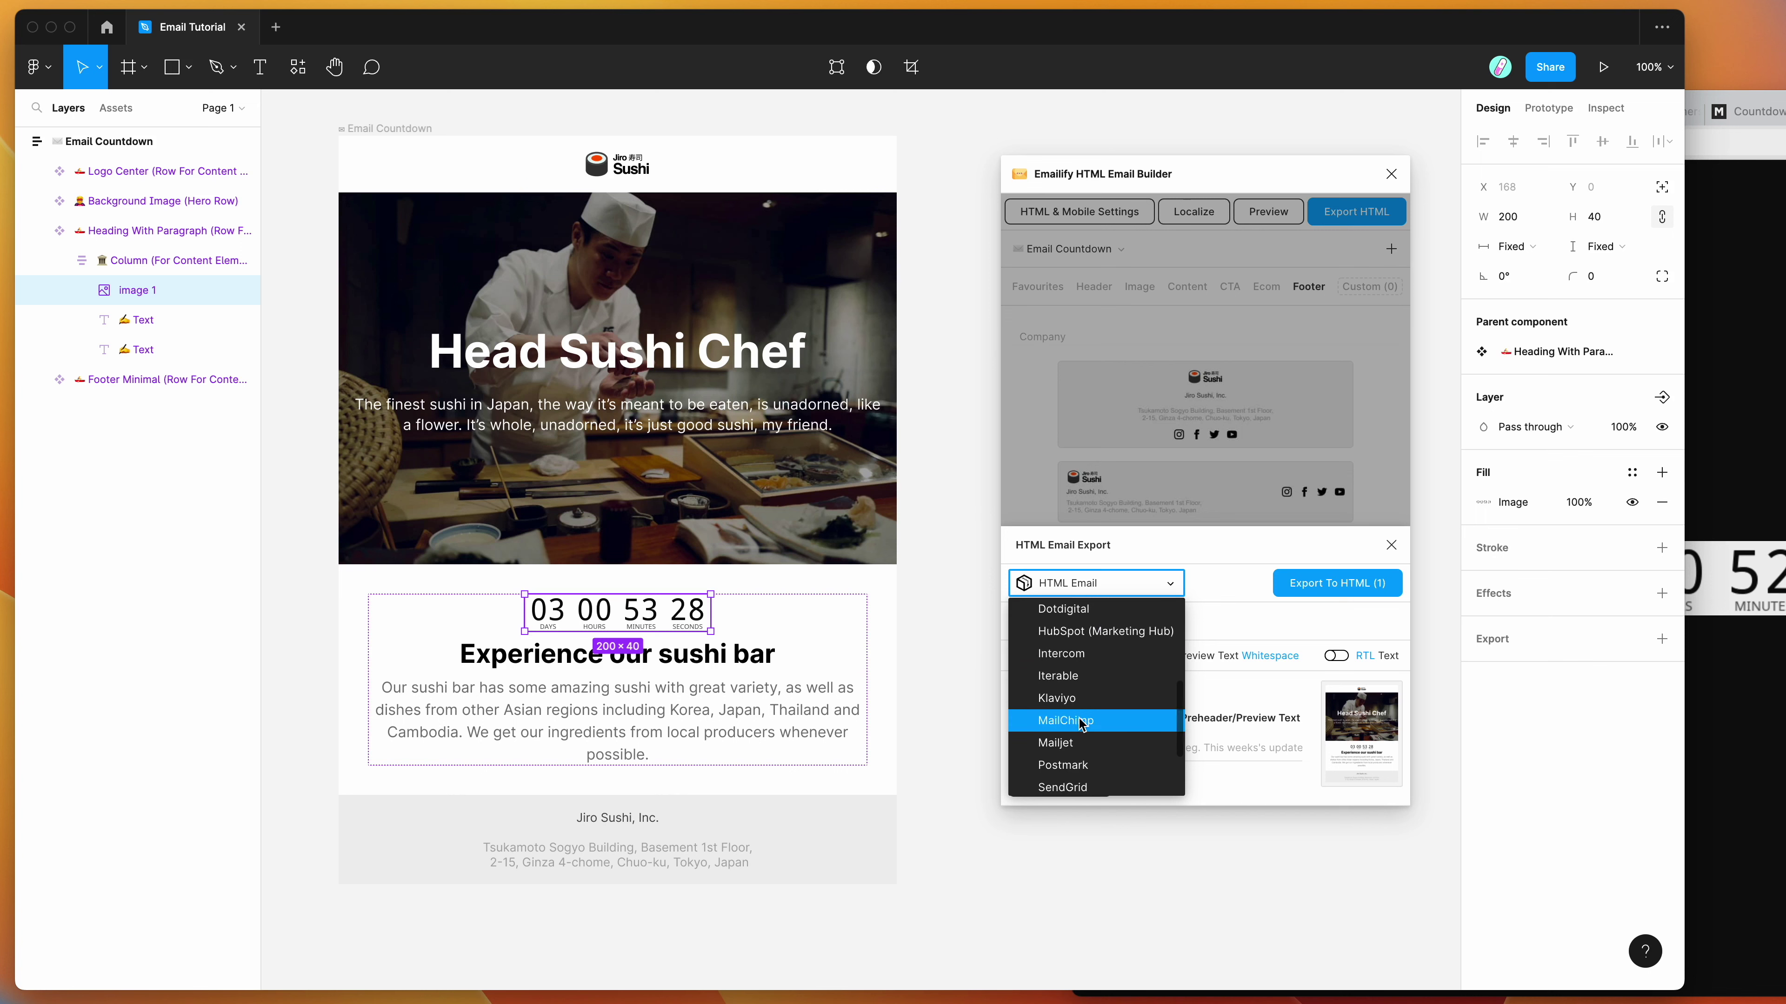
scroll(1083, 696, down, 1)
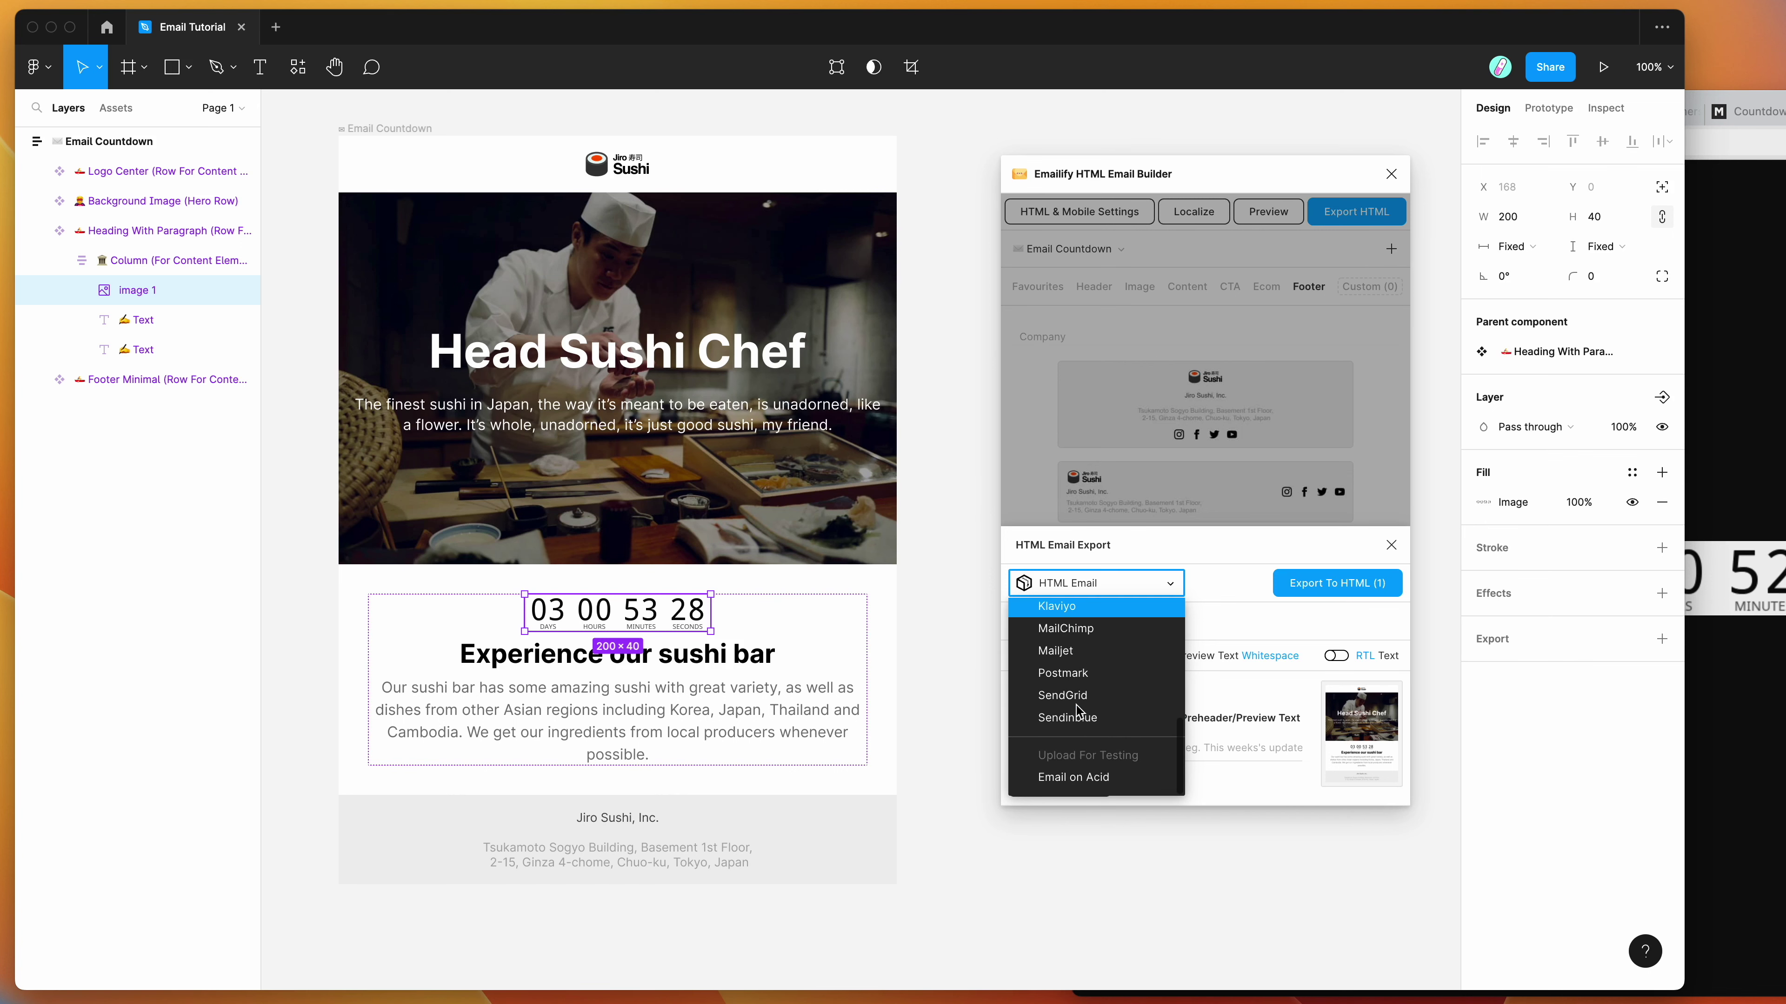
scroll(1133, 677, up, 6)
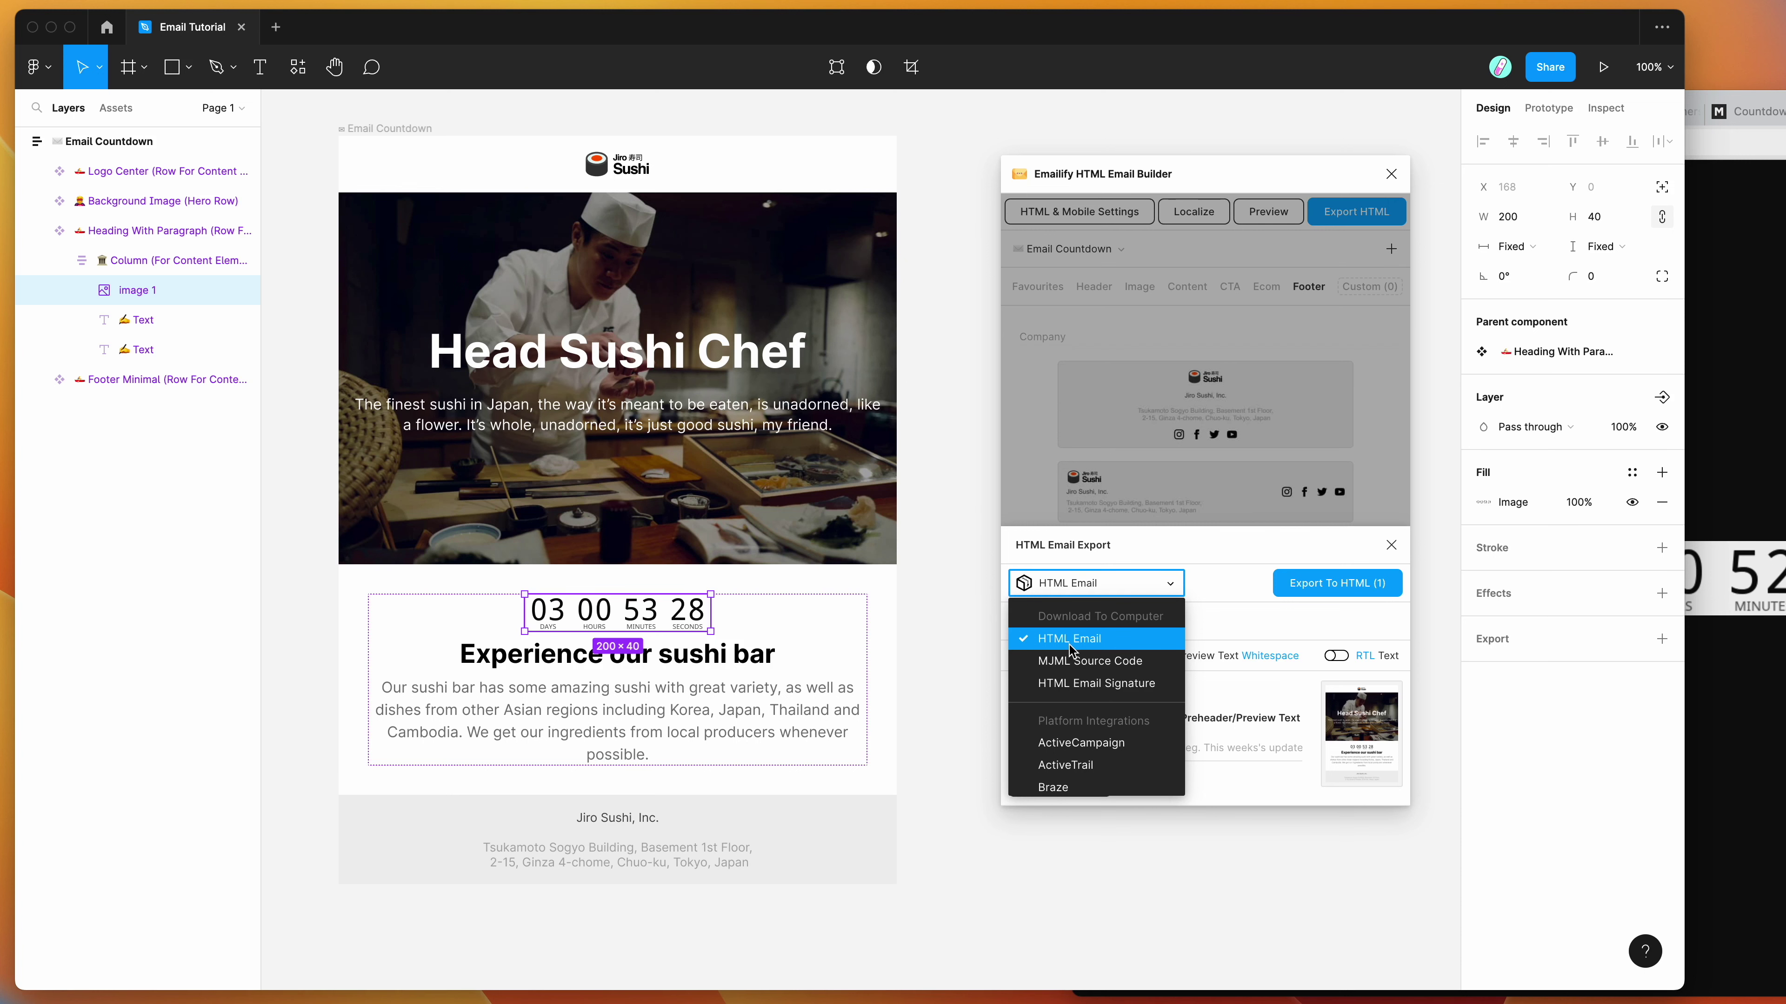
click(1074, 641)
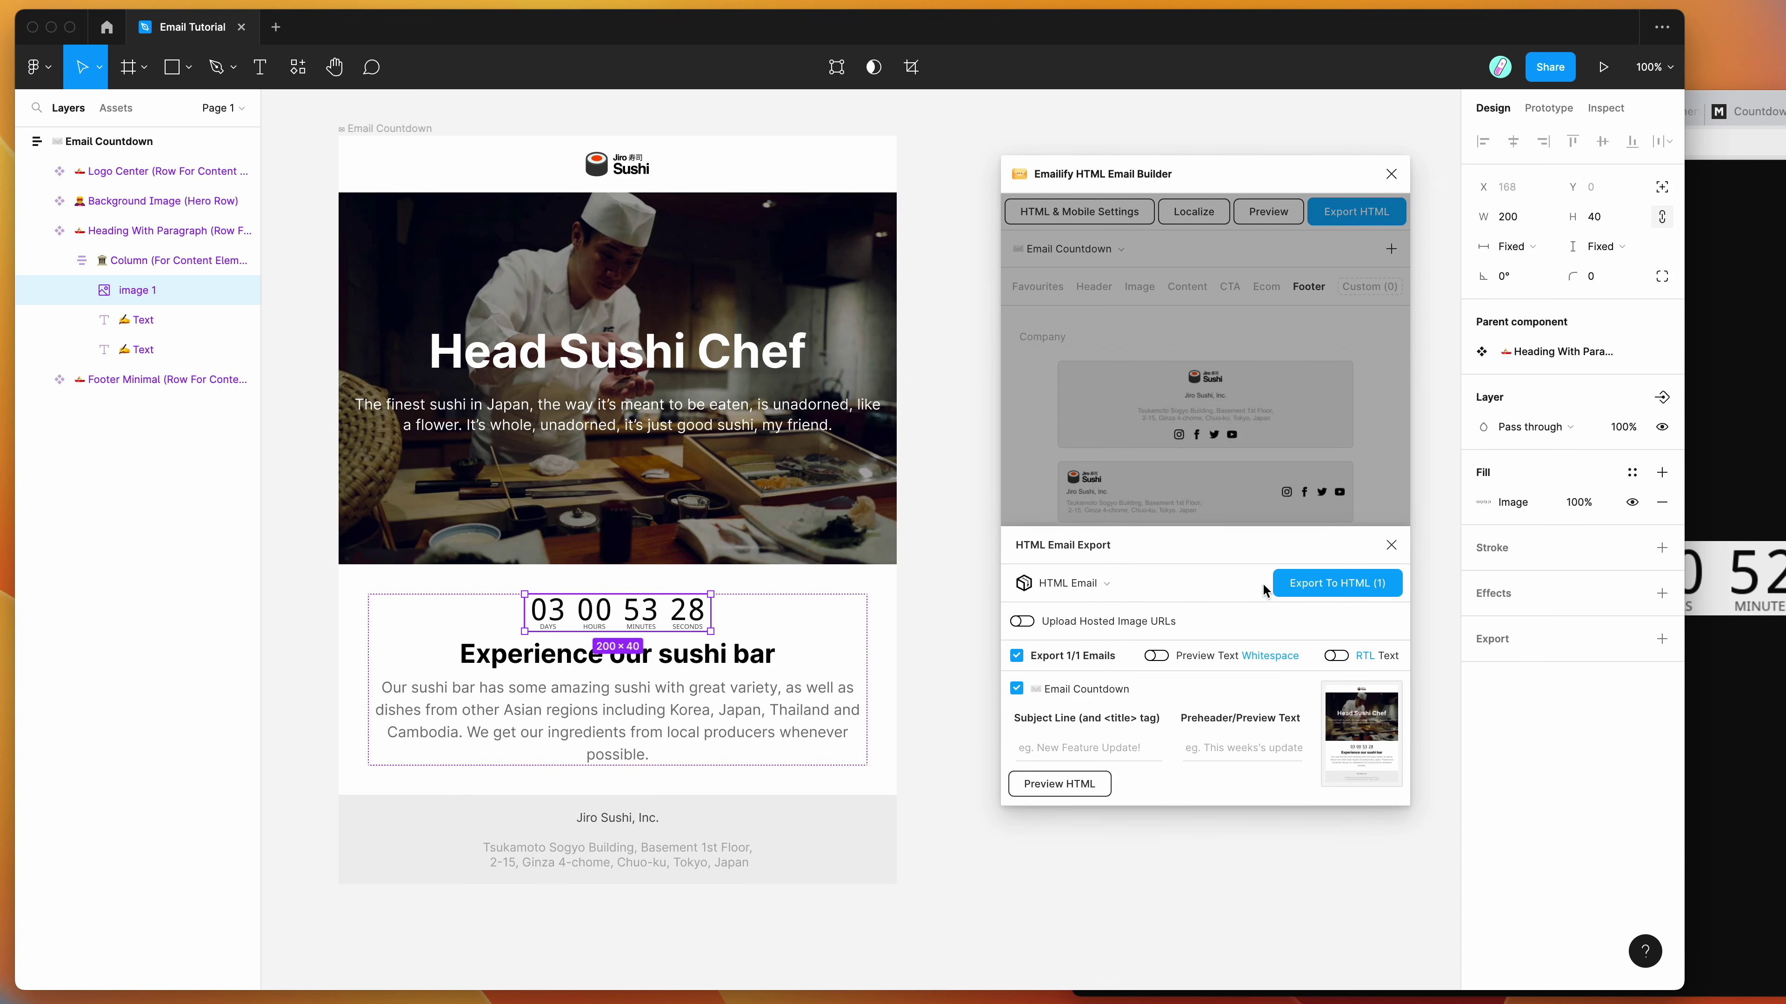
click(1337, 588)
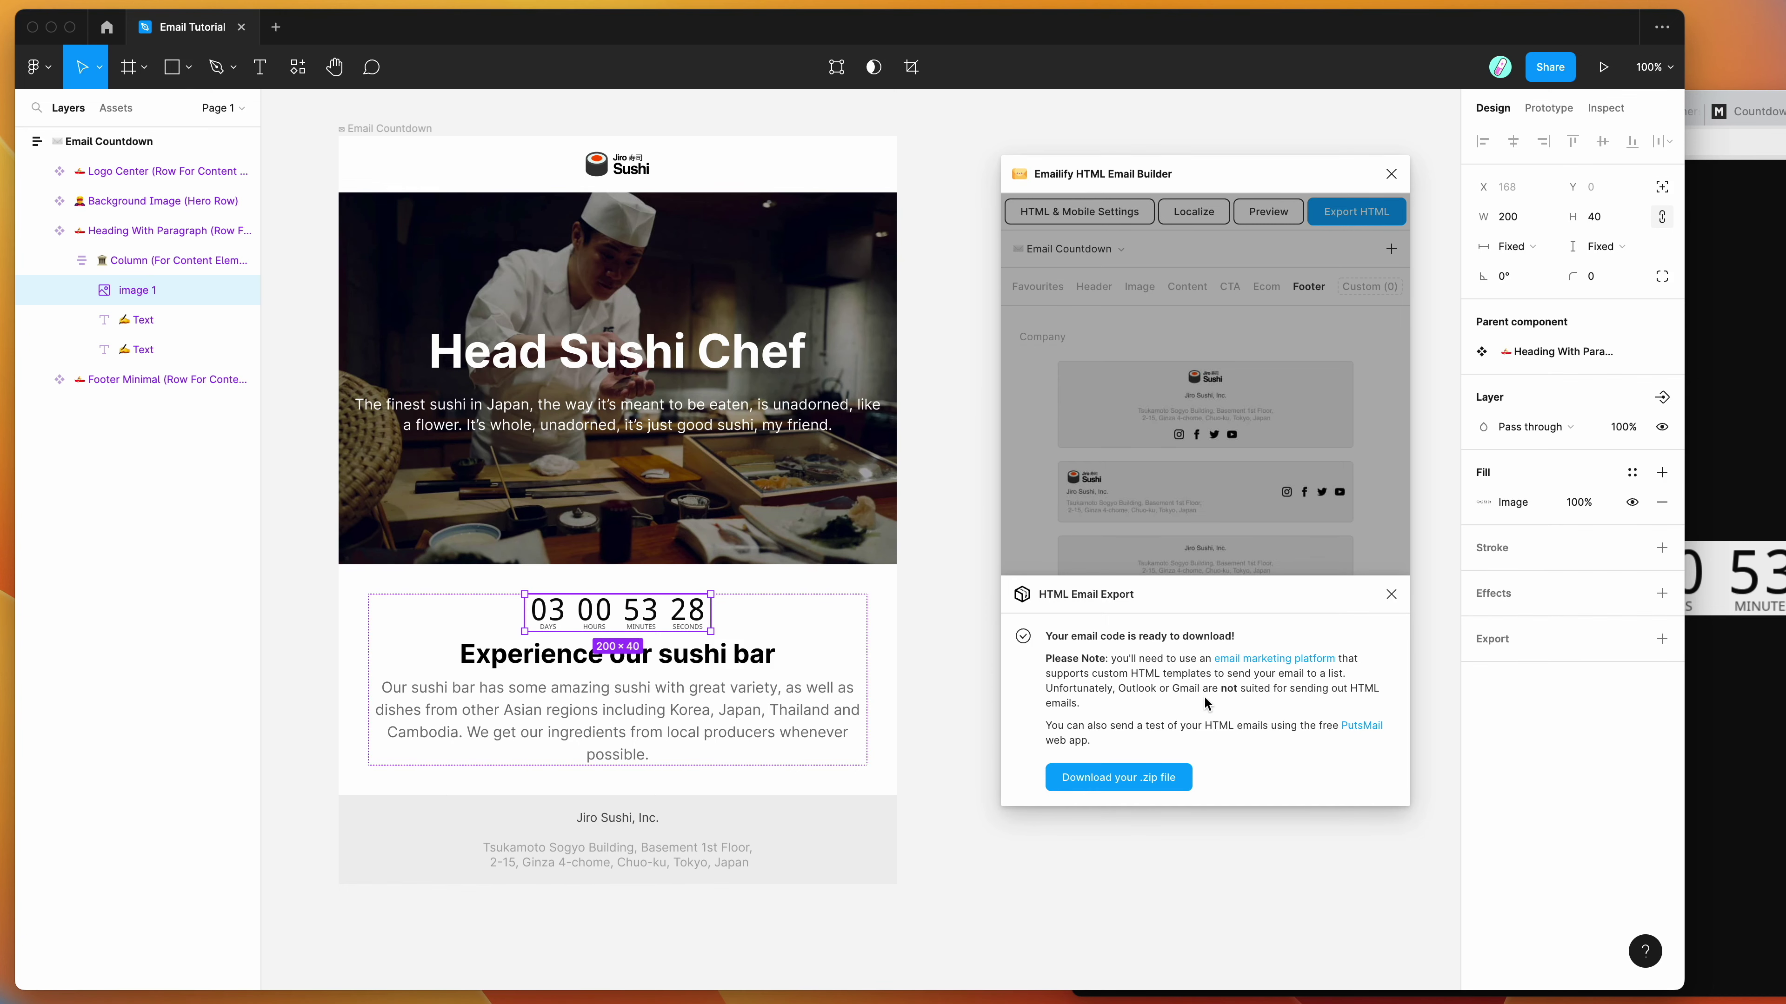
Save the export zip to the Desktop, unzip it, and open previews.html in the browser
click(1103, 774)
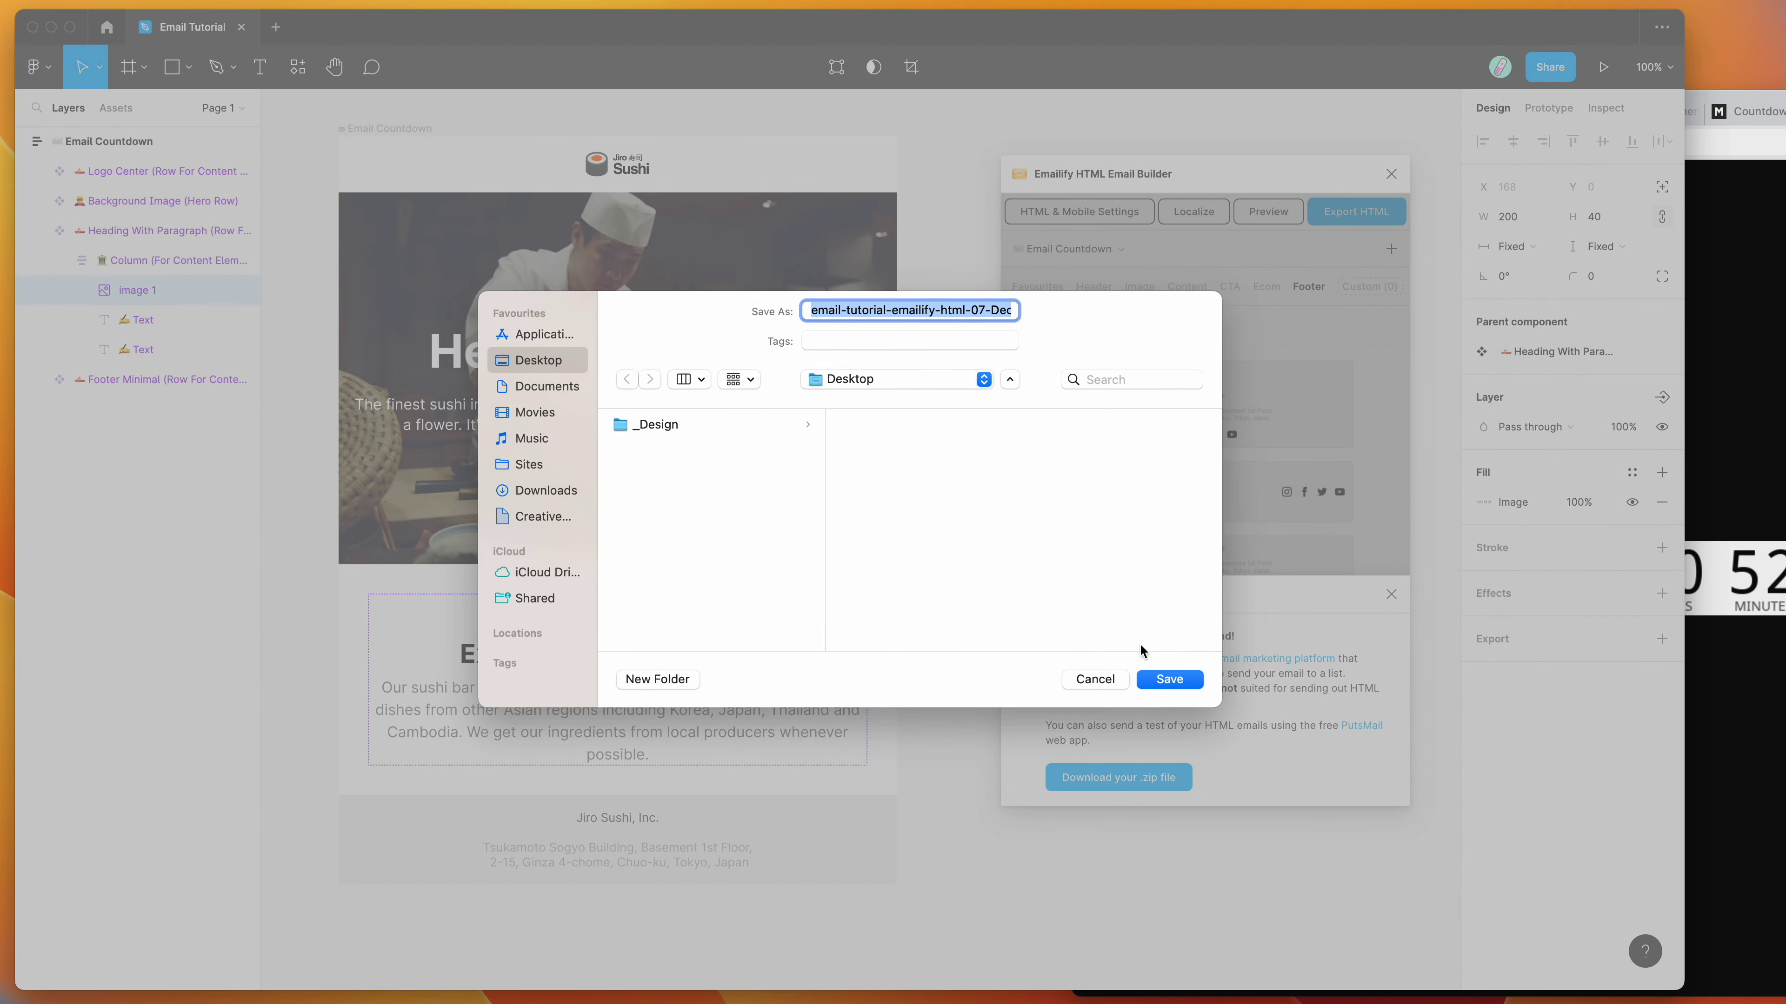
click(1170, 680)
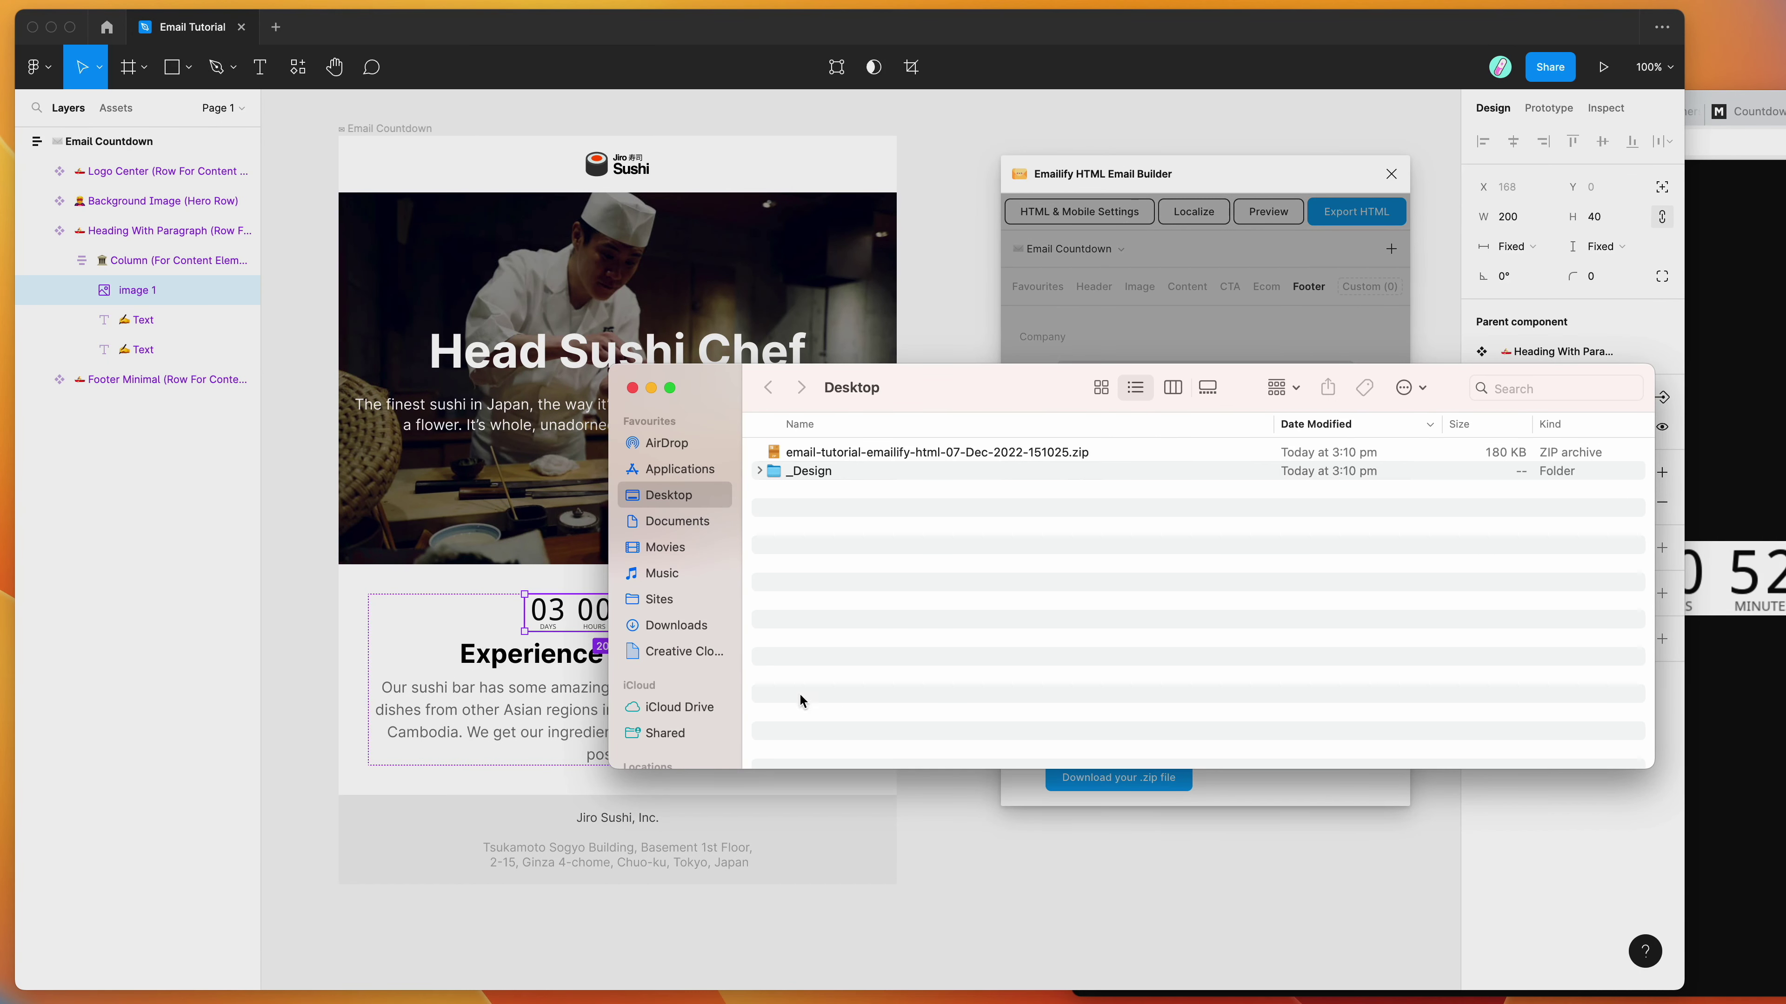
double_click(878, 452)
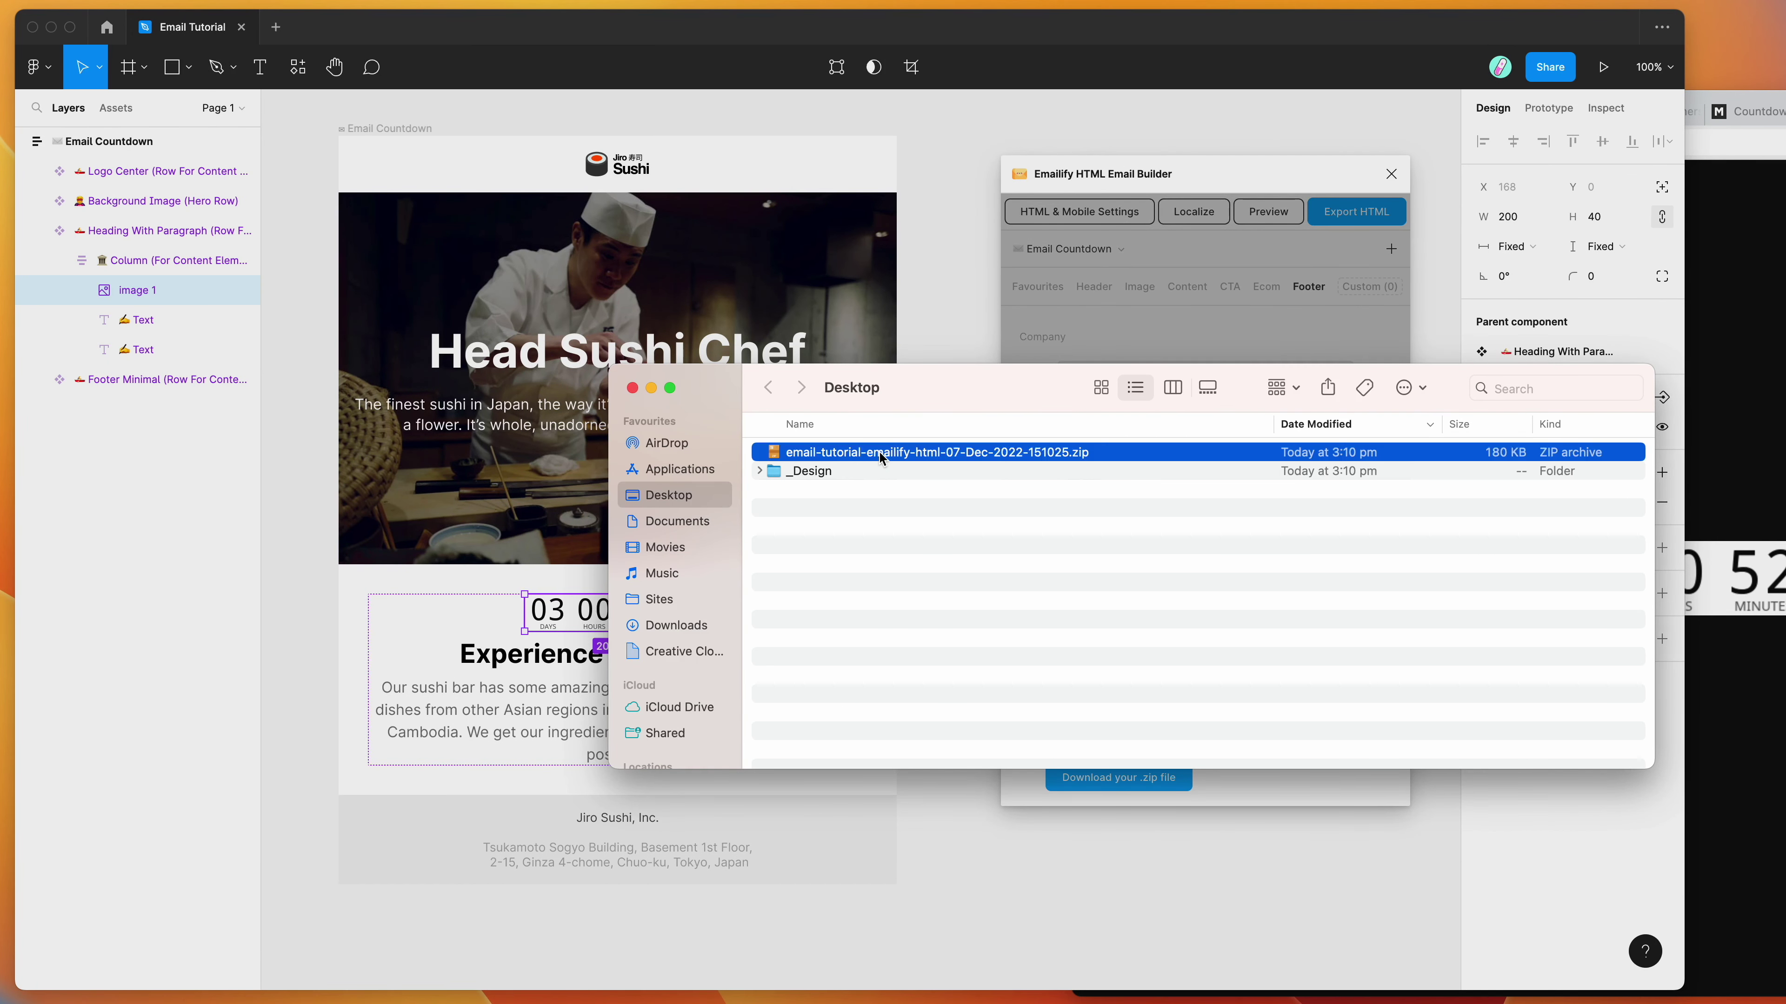
double_click(865, 451)
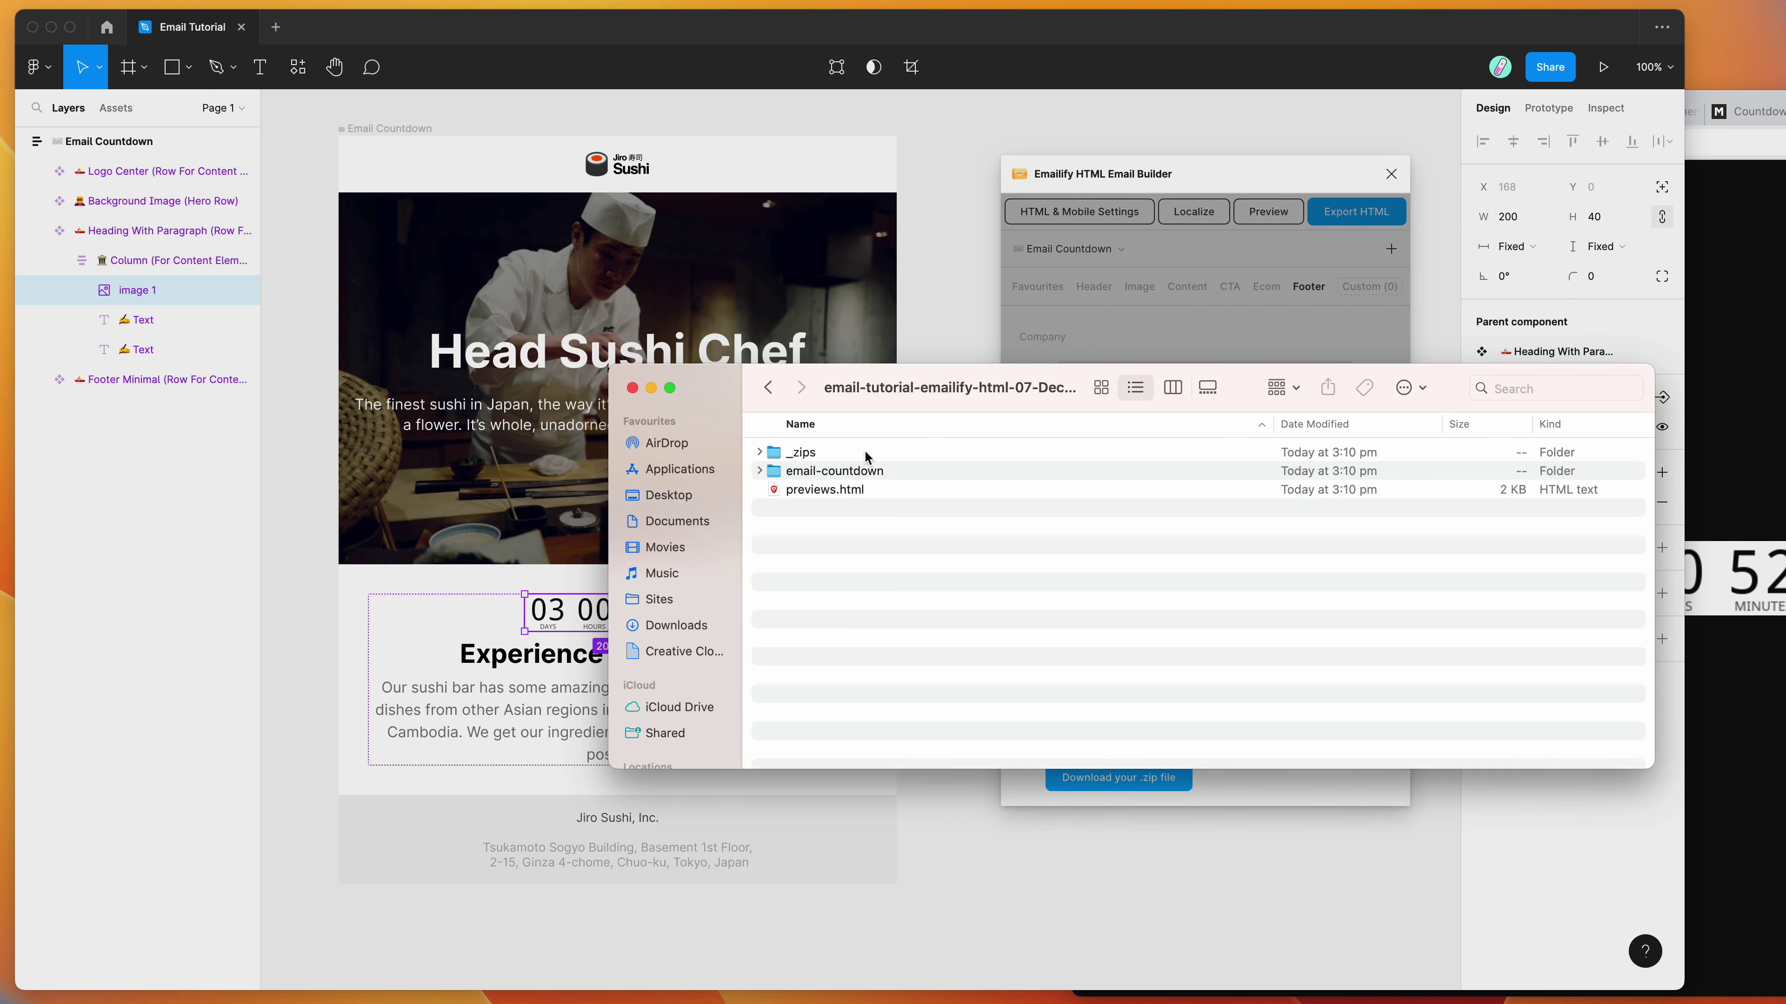
drag(906, 387, 886, 387)
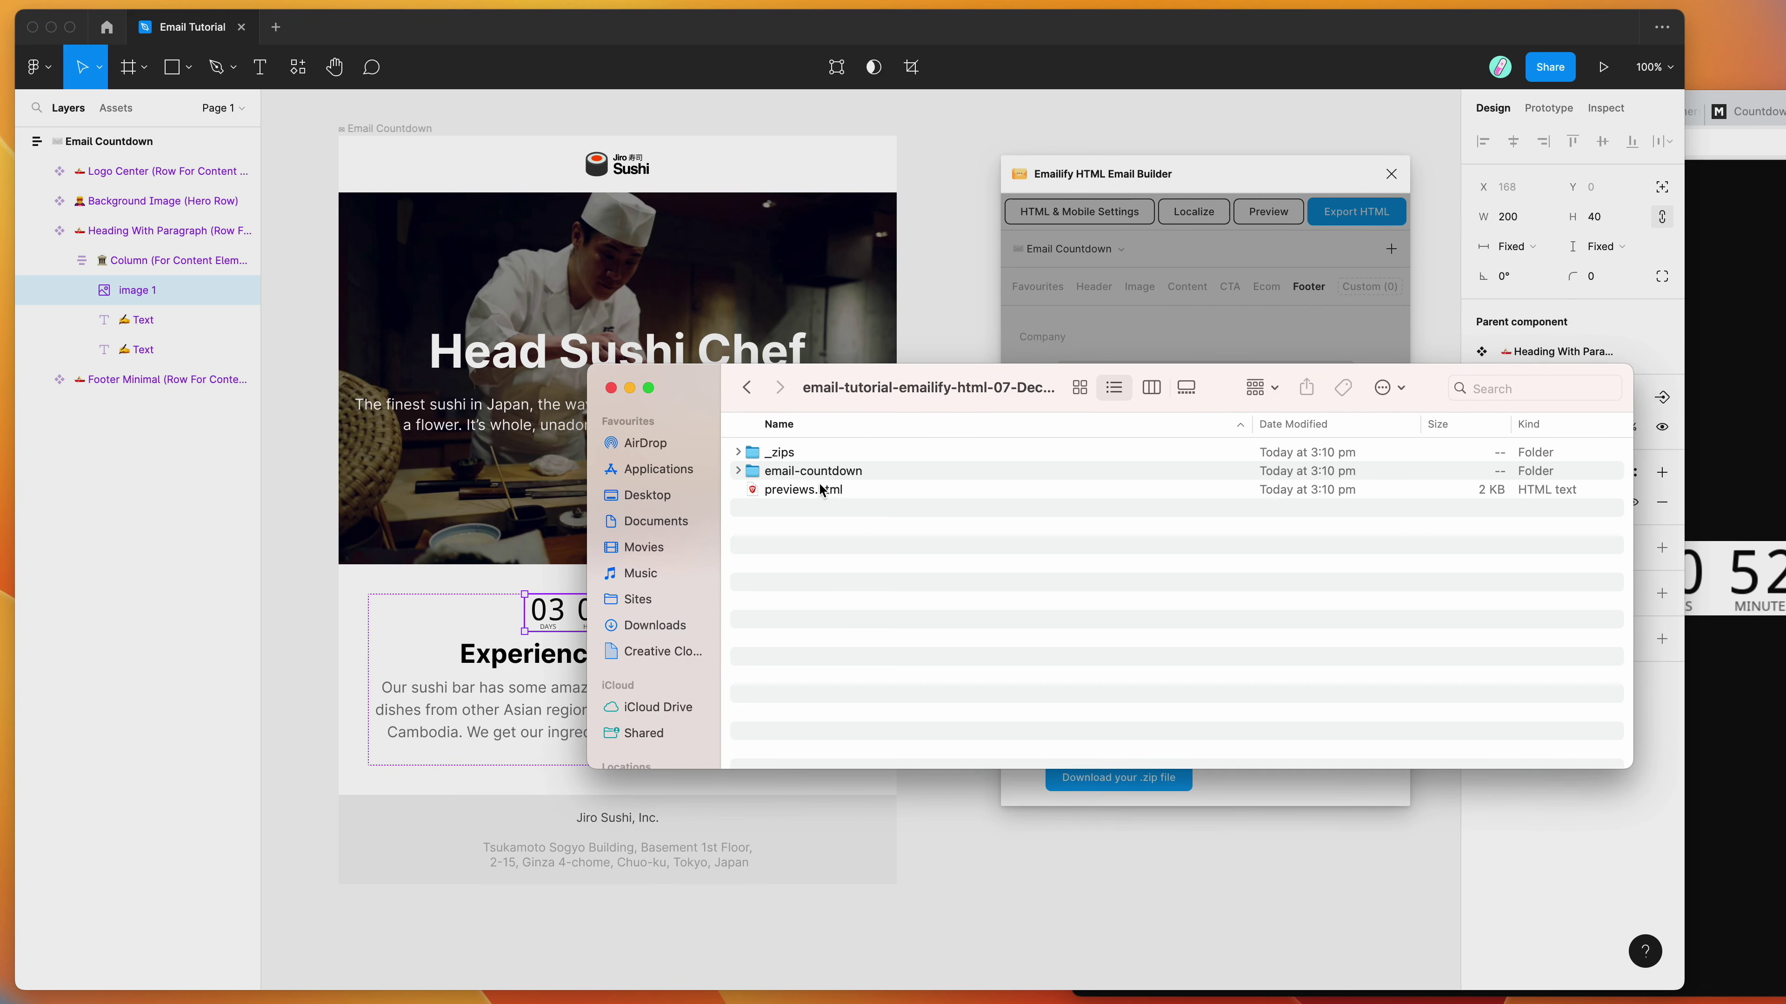
click(777, 490)
drag(761, 498, 1723, 505)
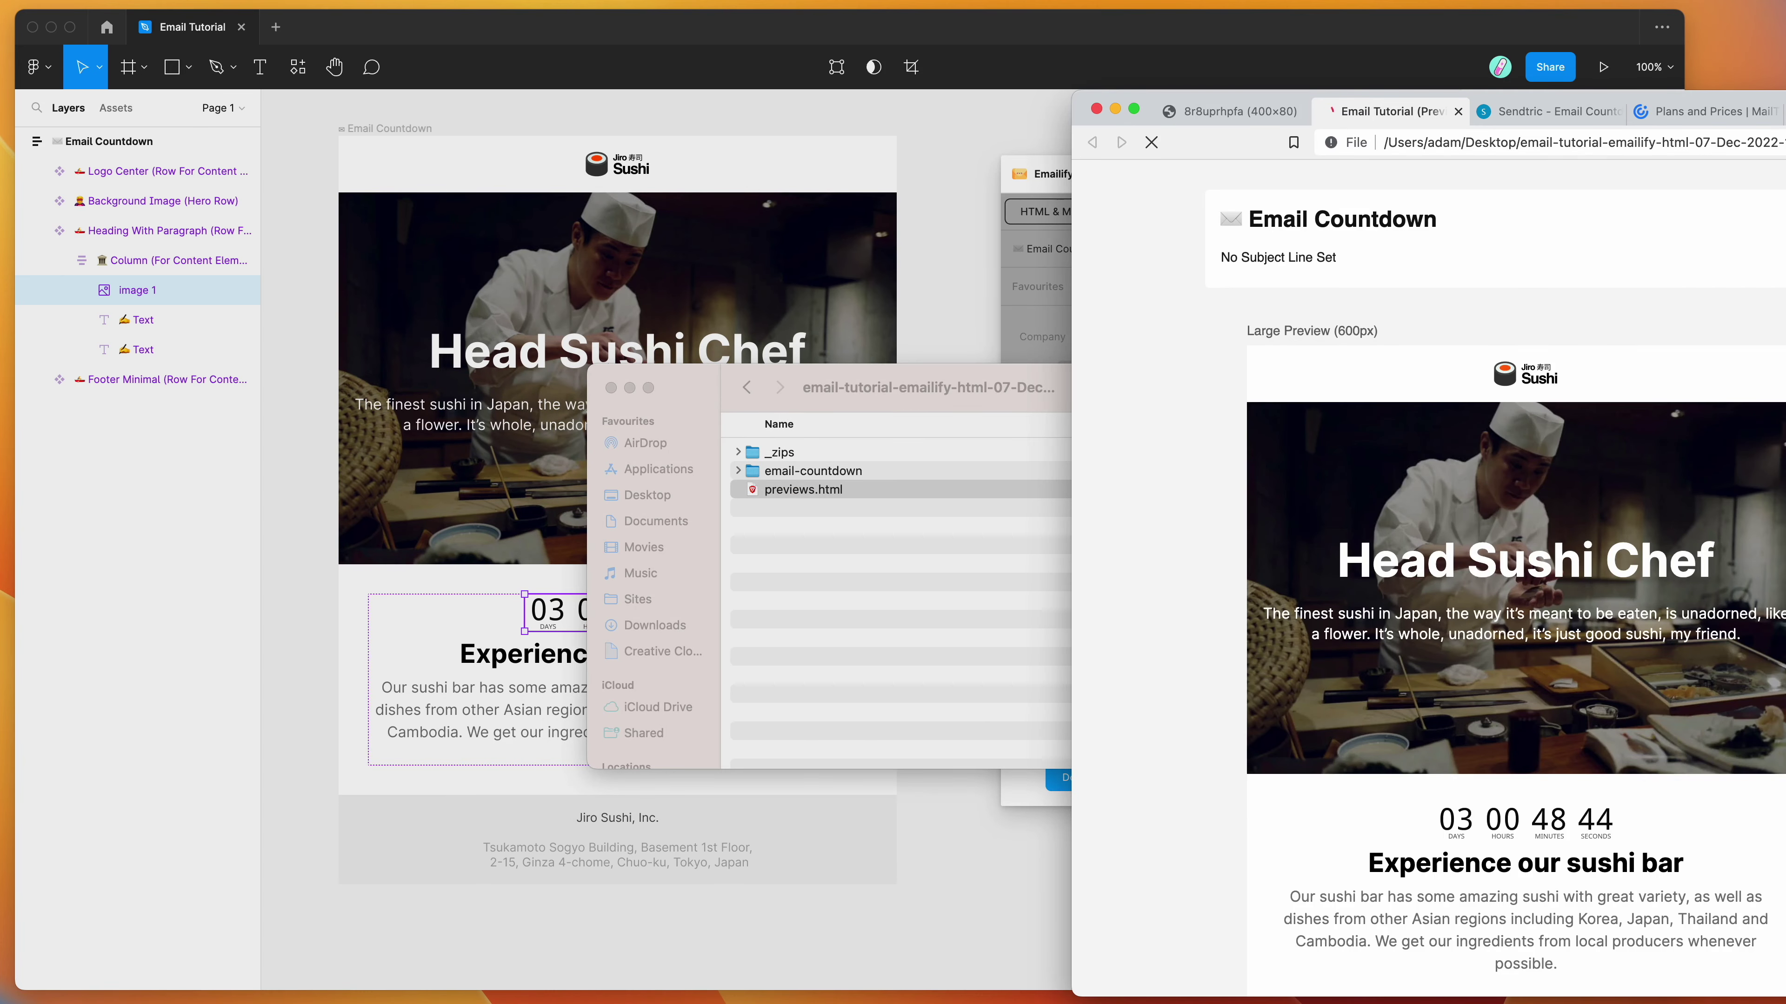
Check the live countdown in the 600px and 320px previews on the Brave previews page
drag(1722, 103, 1290, 69)
scroll(1189, 513, down, 3)
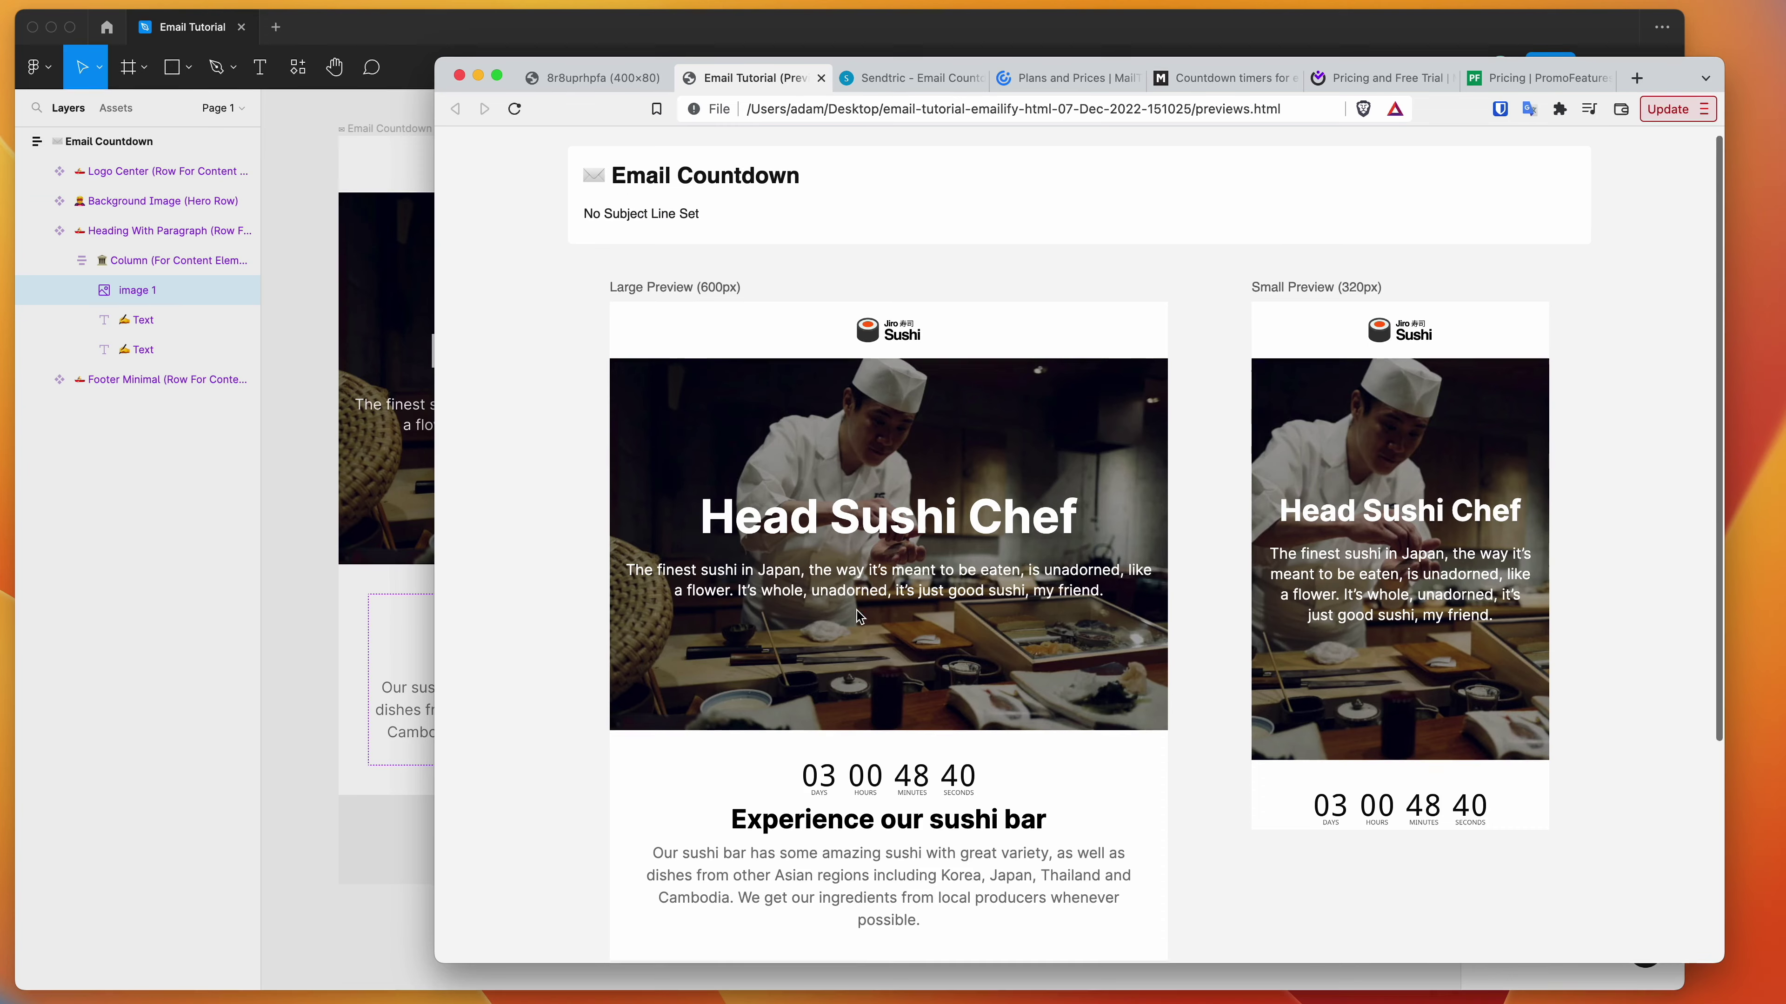
double_click(858, 686)
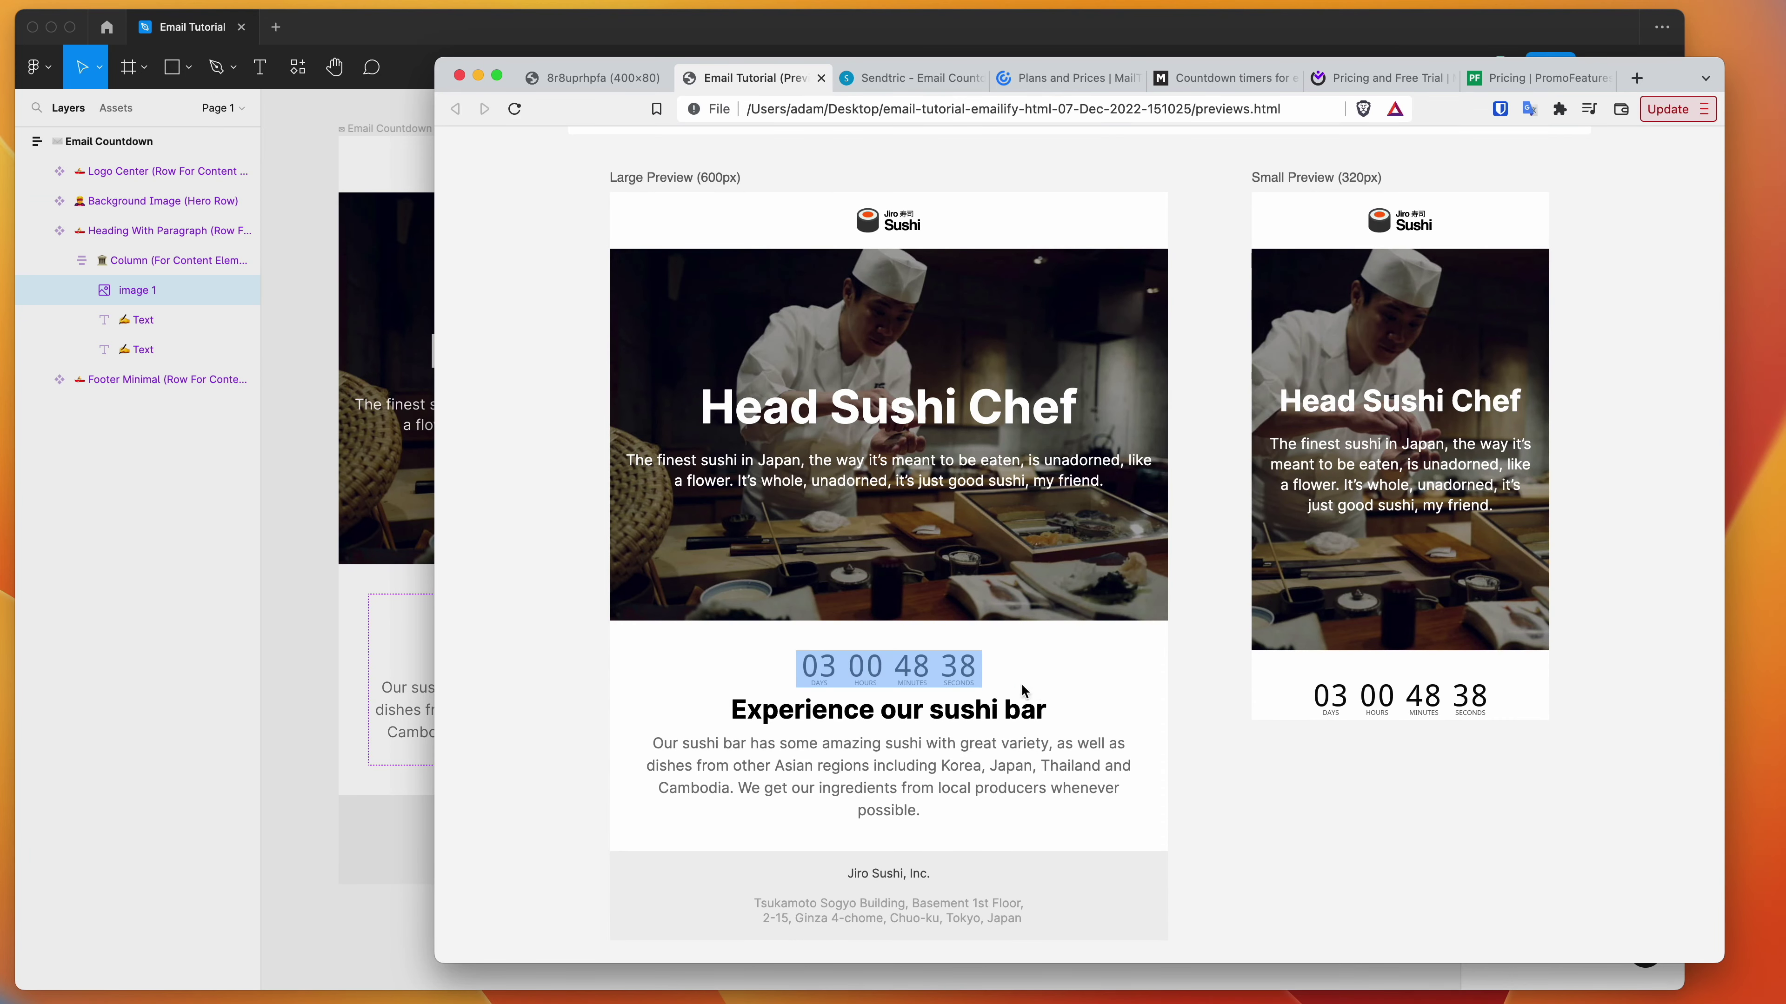
click(1447, 661)
scroll(1443, 565, down, 2)
scroll(1444, 565, down, 5)
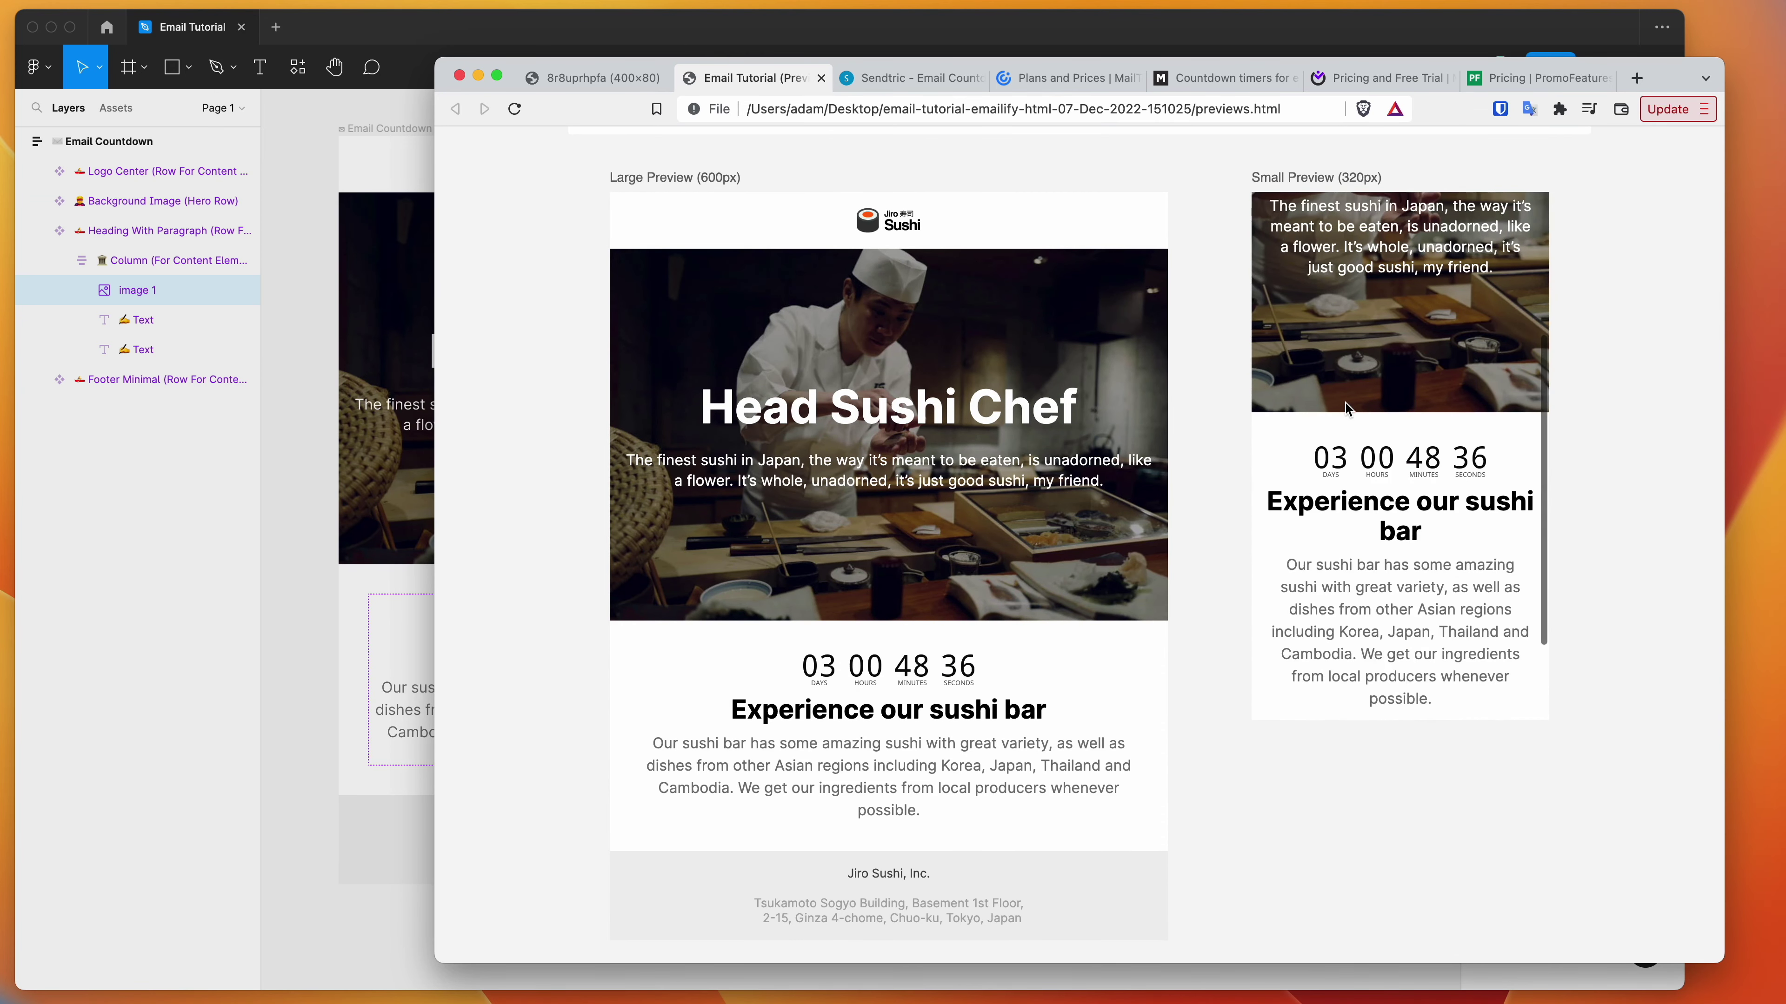
scroll(1344, 402, up, 6)
scroll(821, 412, up, 3)
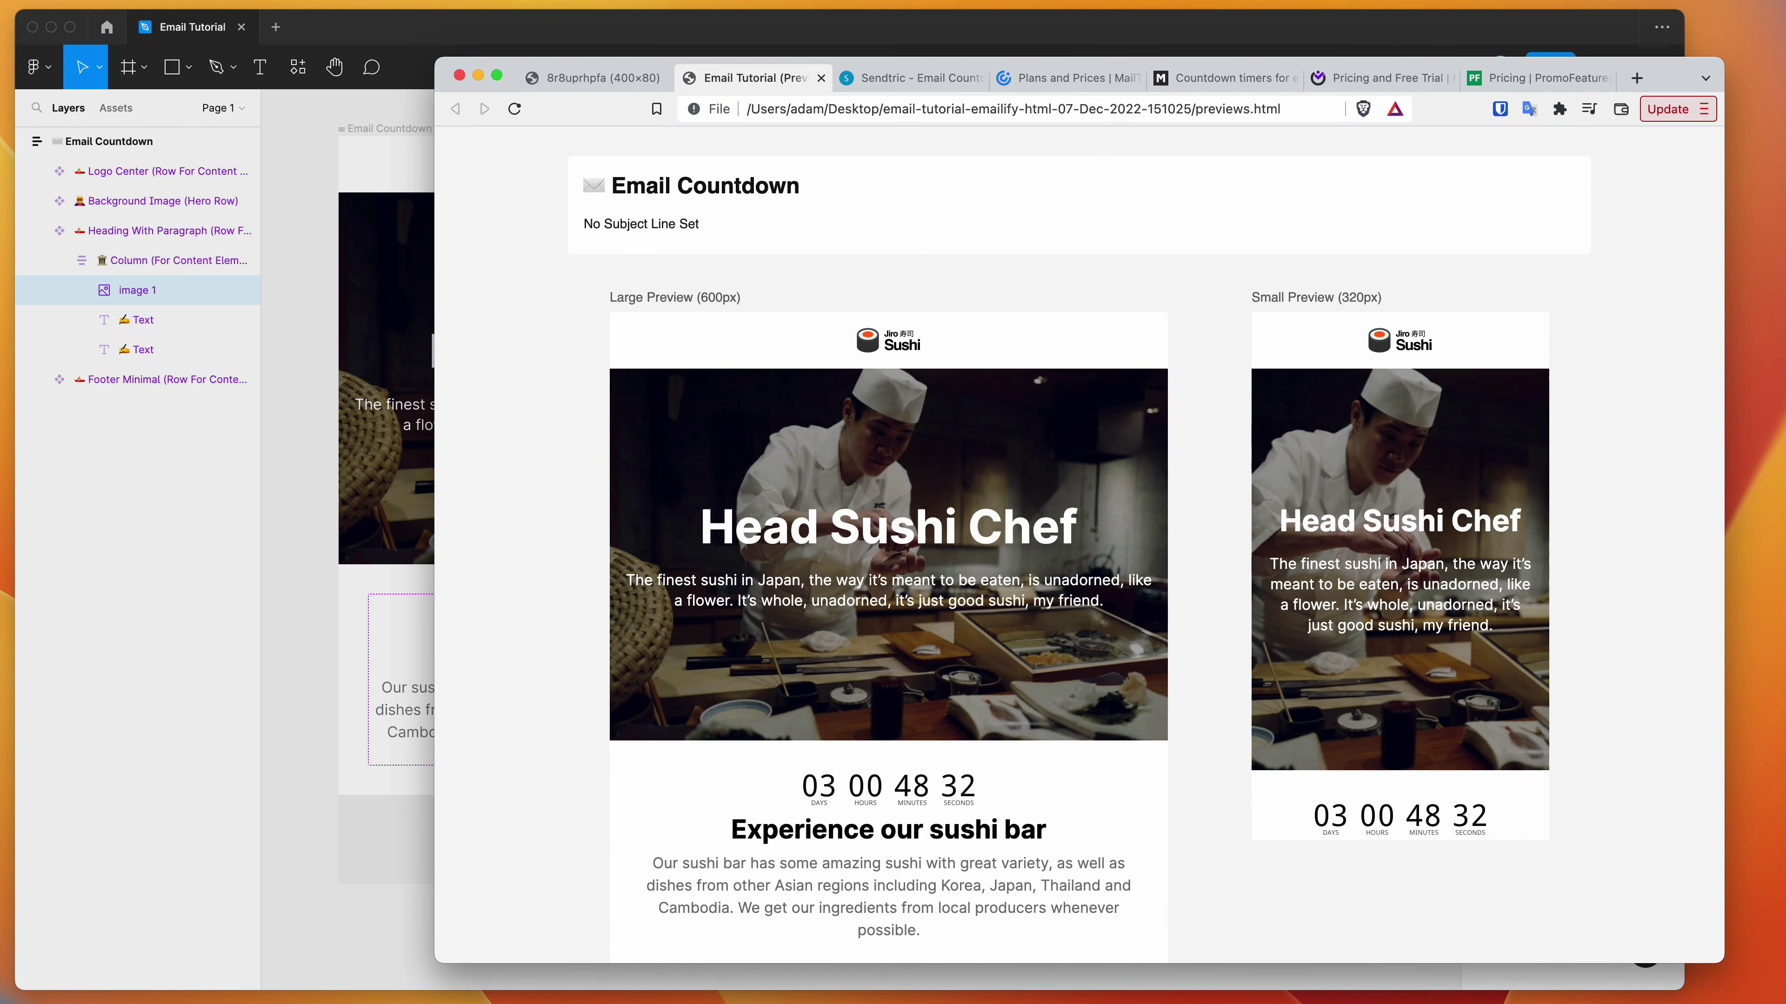
key(super+Tab)
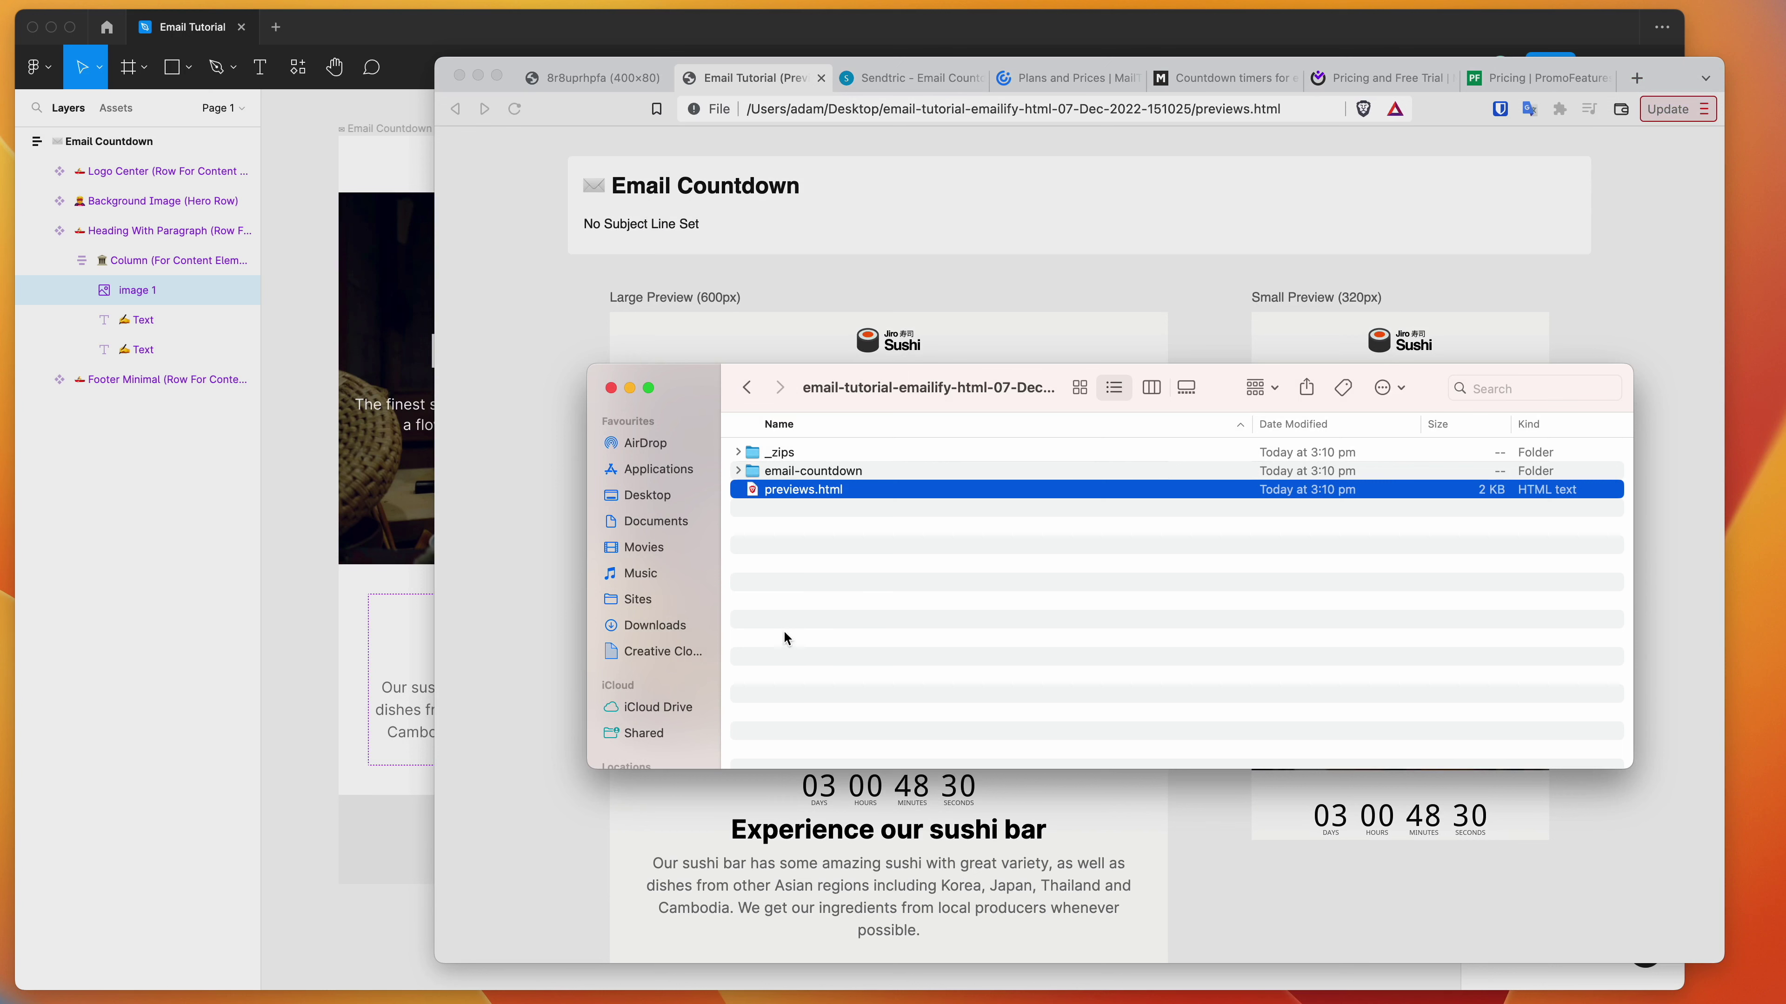
Open index.html from the email-countdown folder in a new Brave tab and check its text
double_click(812, 473)
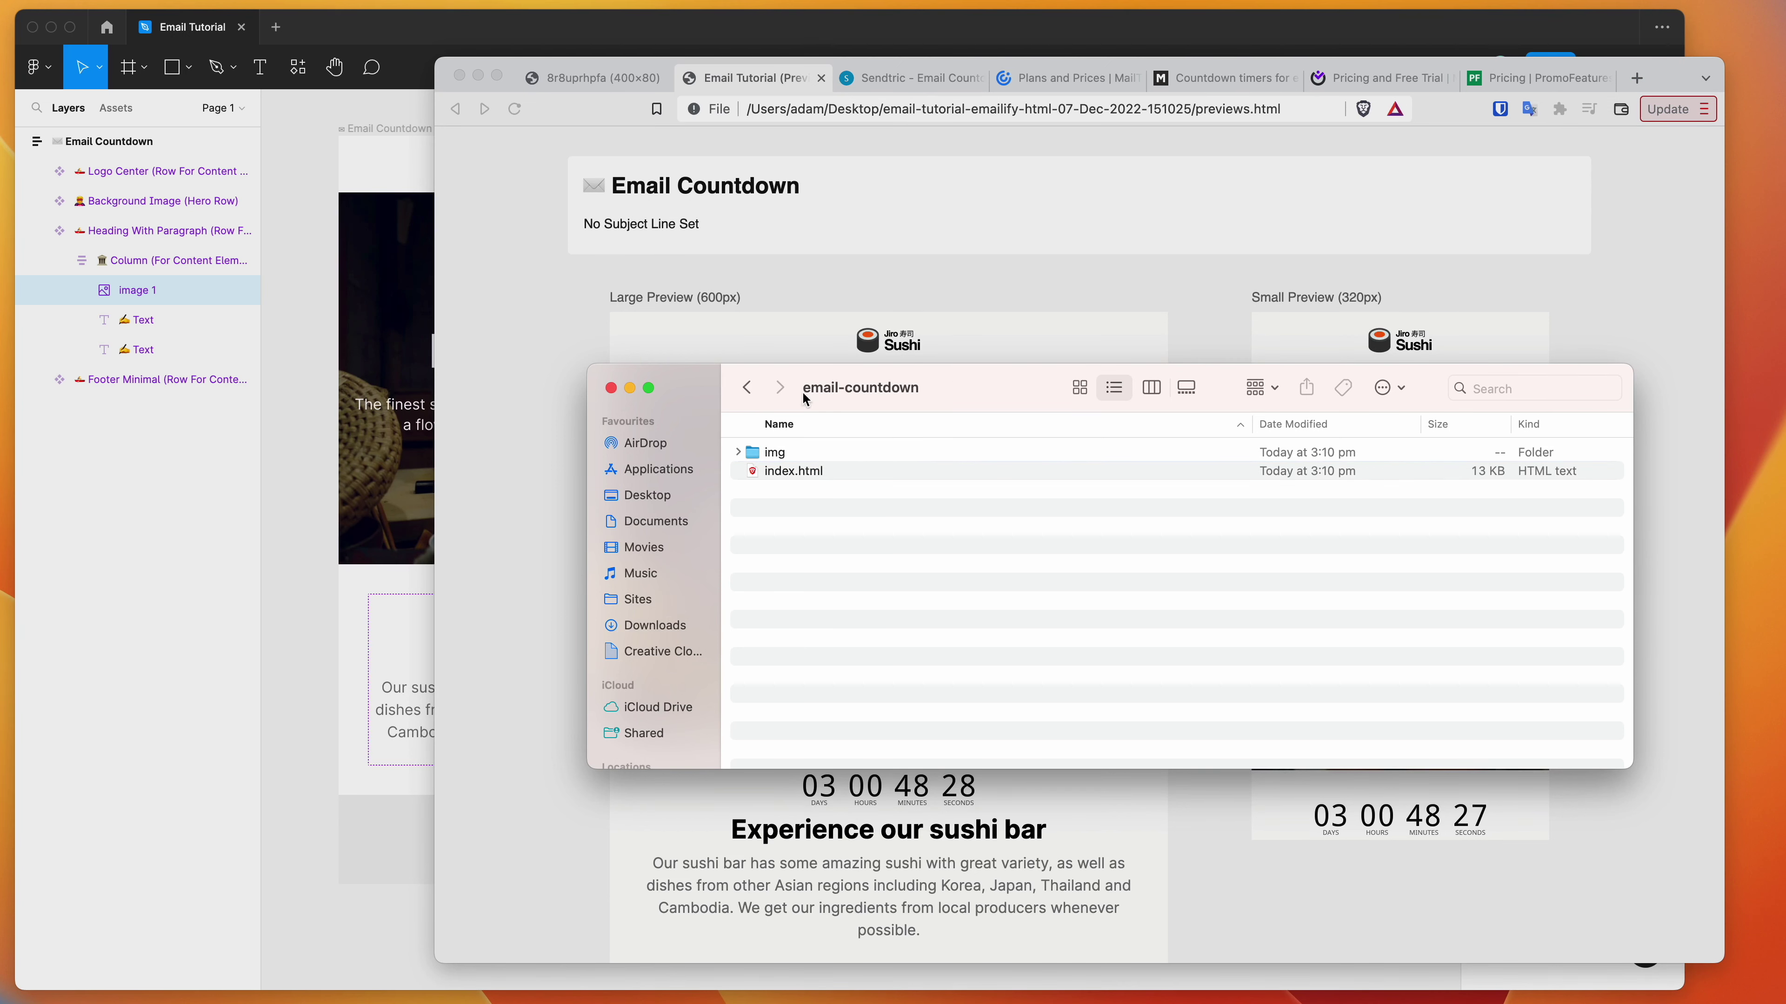
click(798, 472)
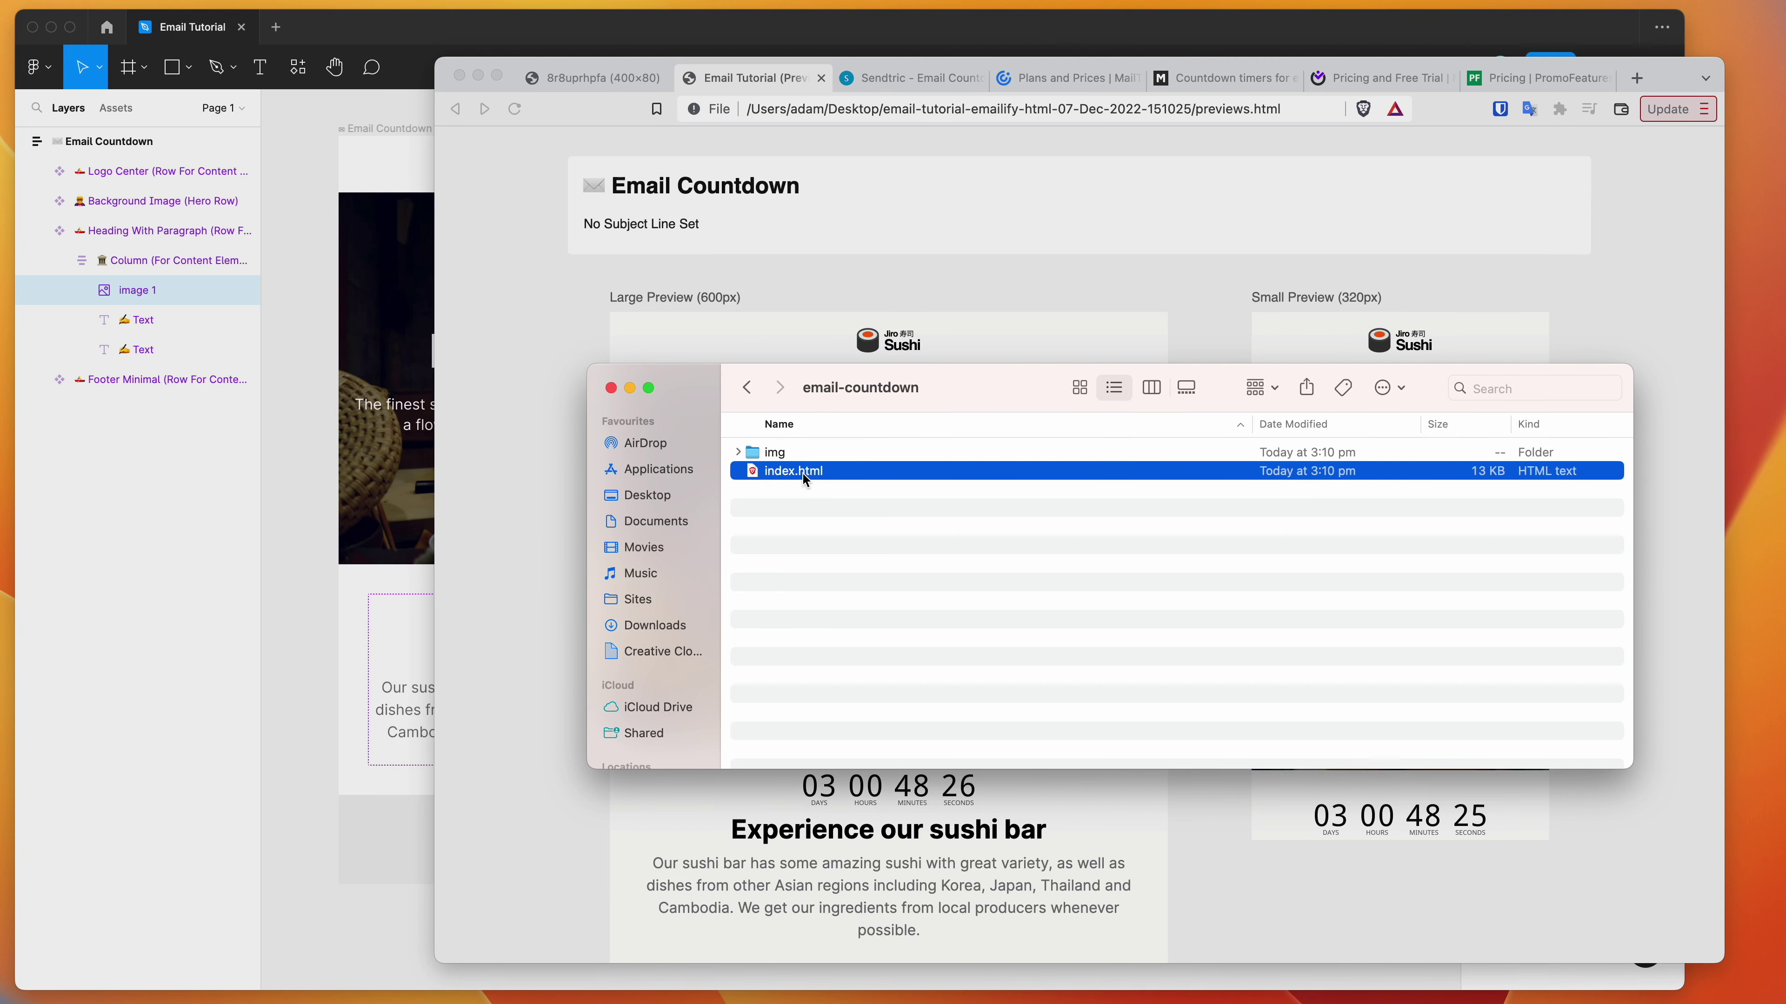
drag(804, 478, 1206, 281)
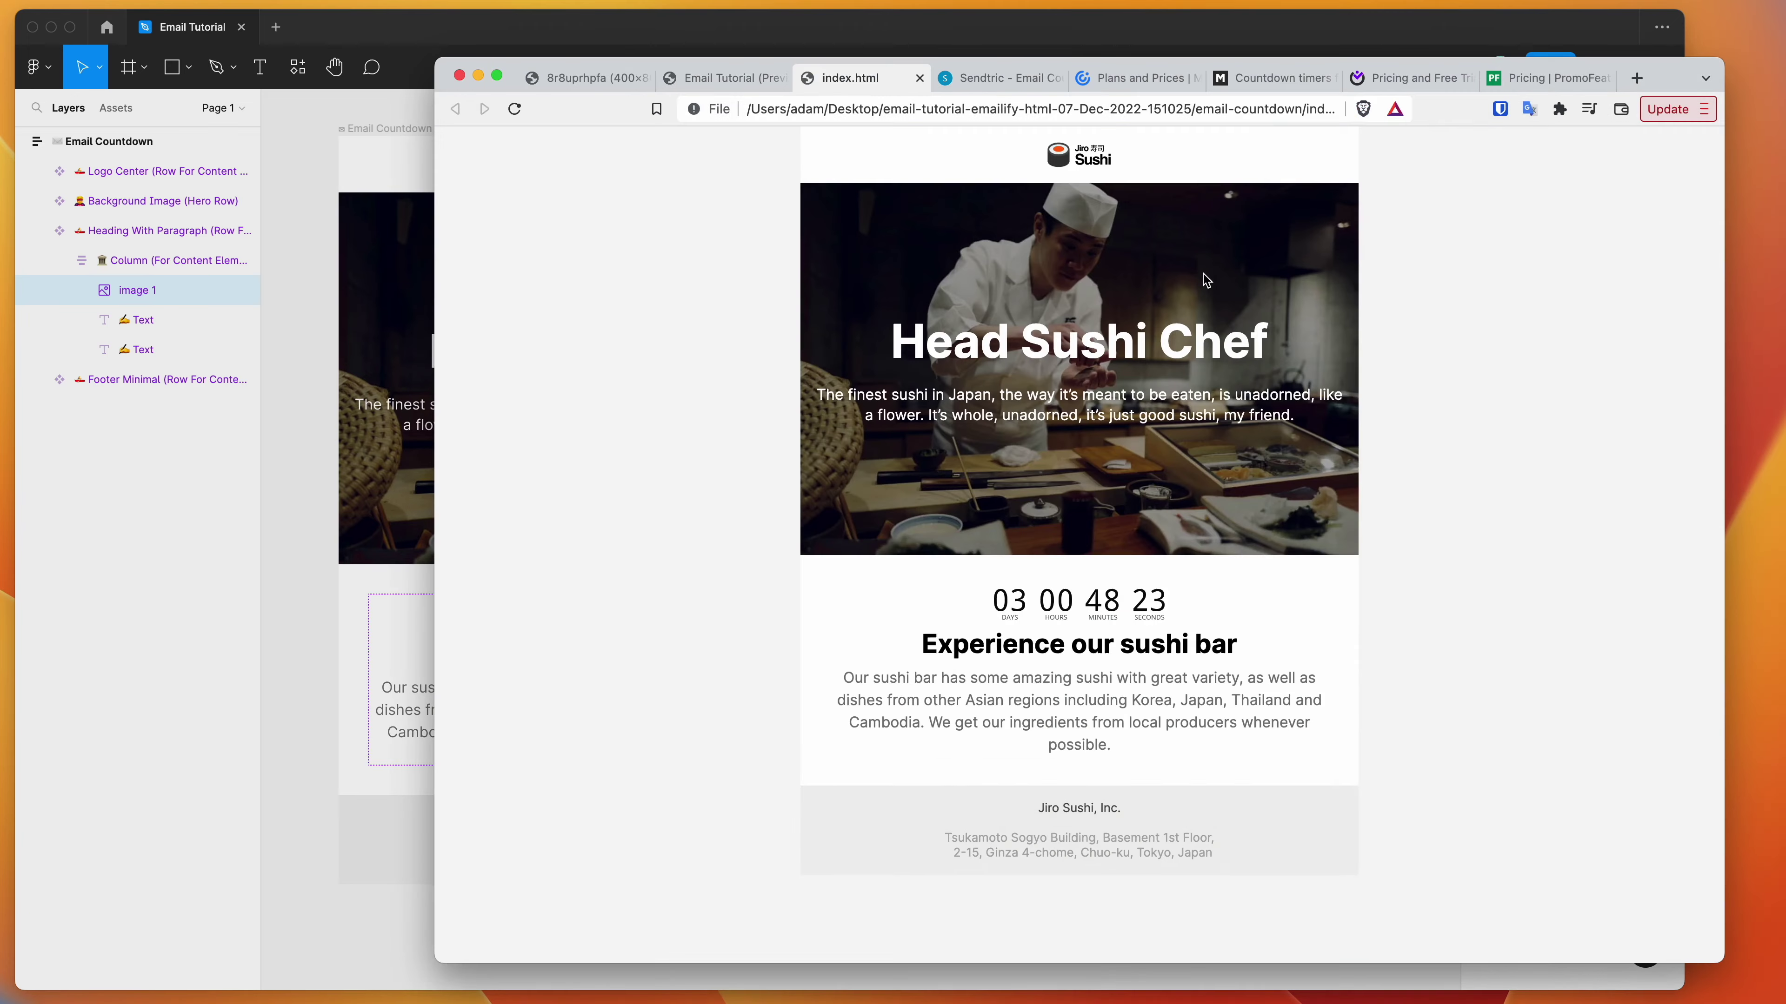
drag(816, 147, 1379, 816)
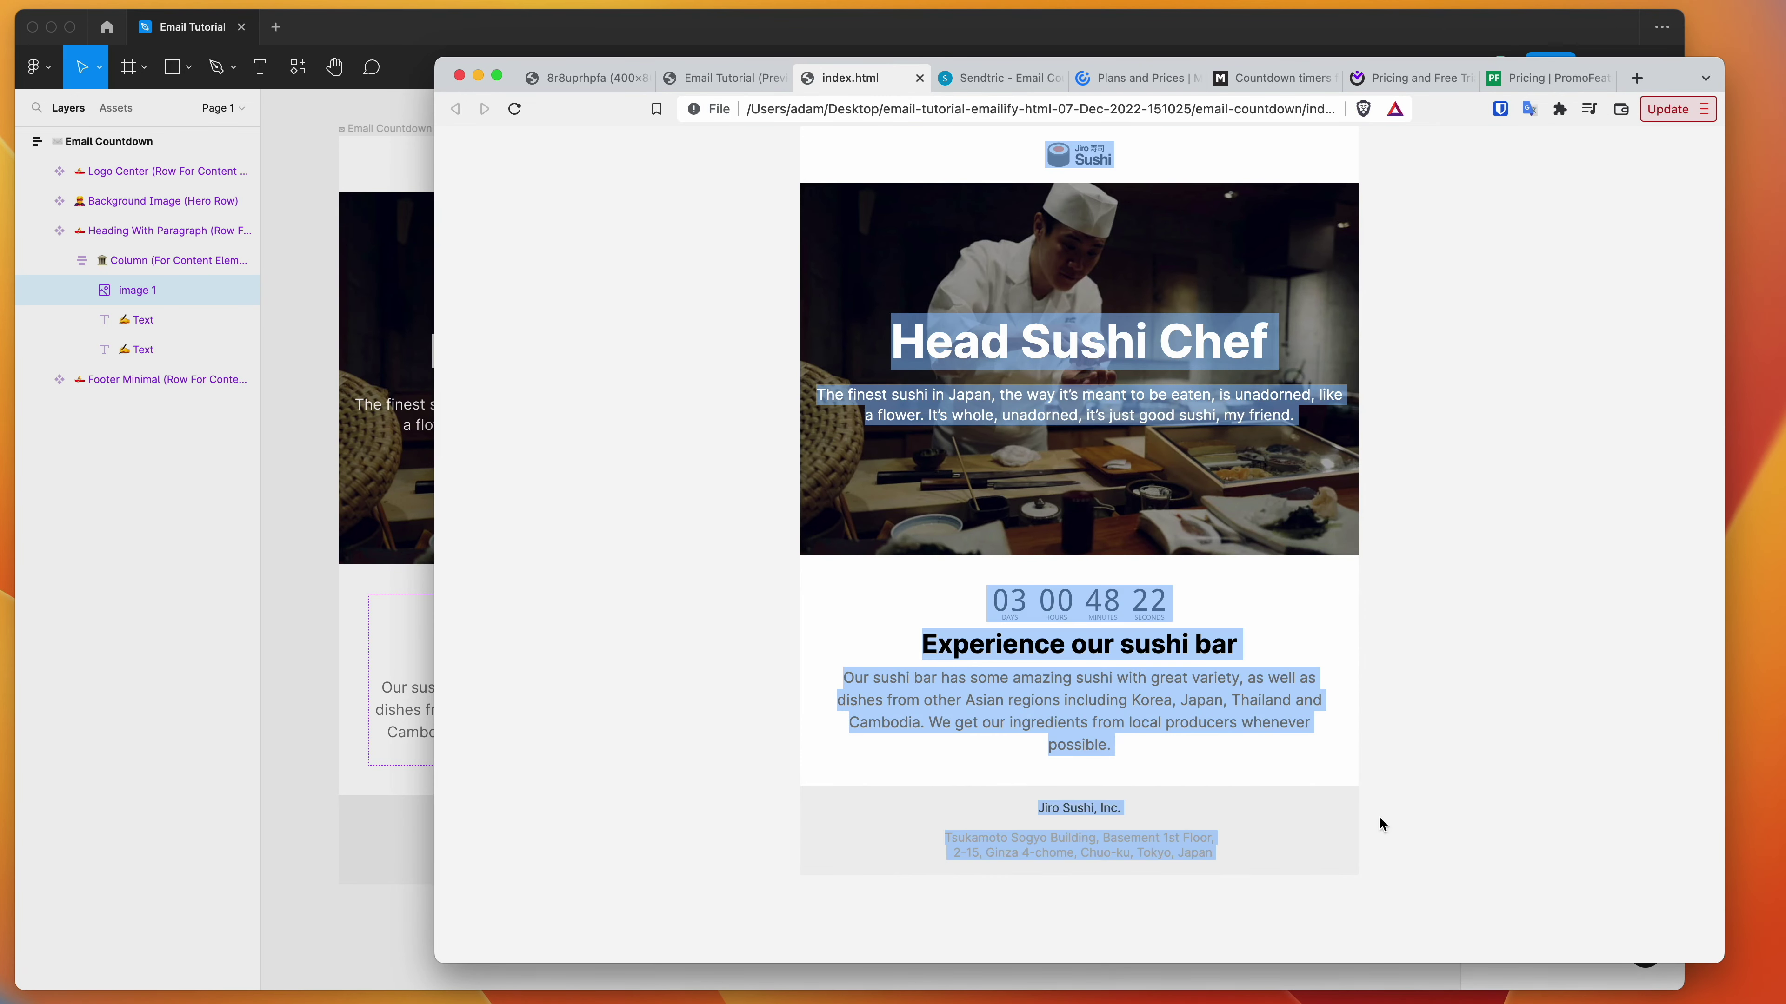
click(1472, 767)
View the email page's HTML source and review its responsive width style rule
right_click(1446, 349)
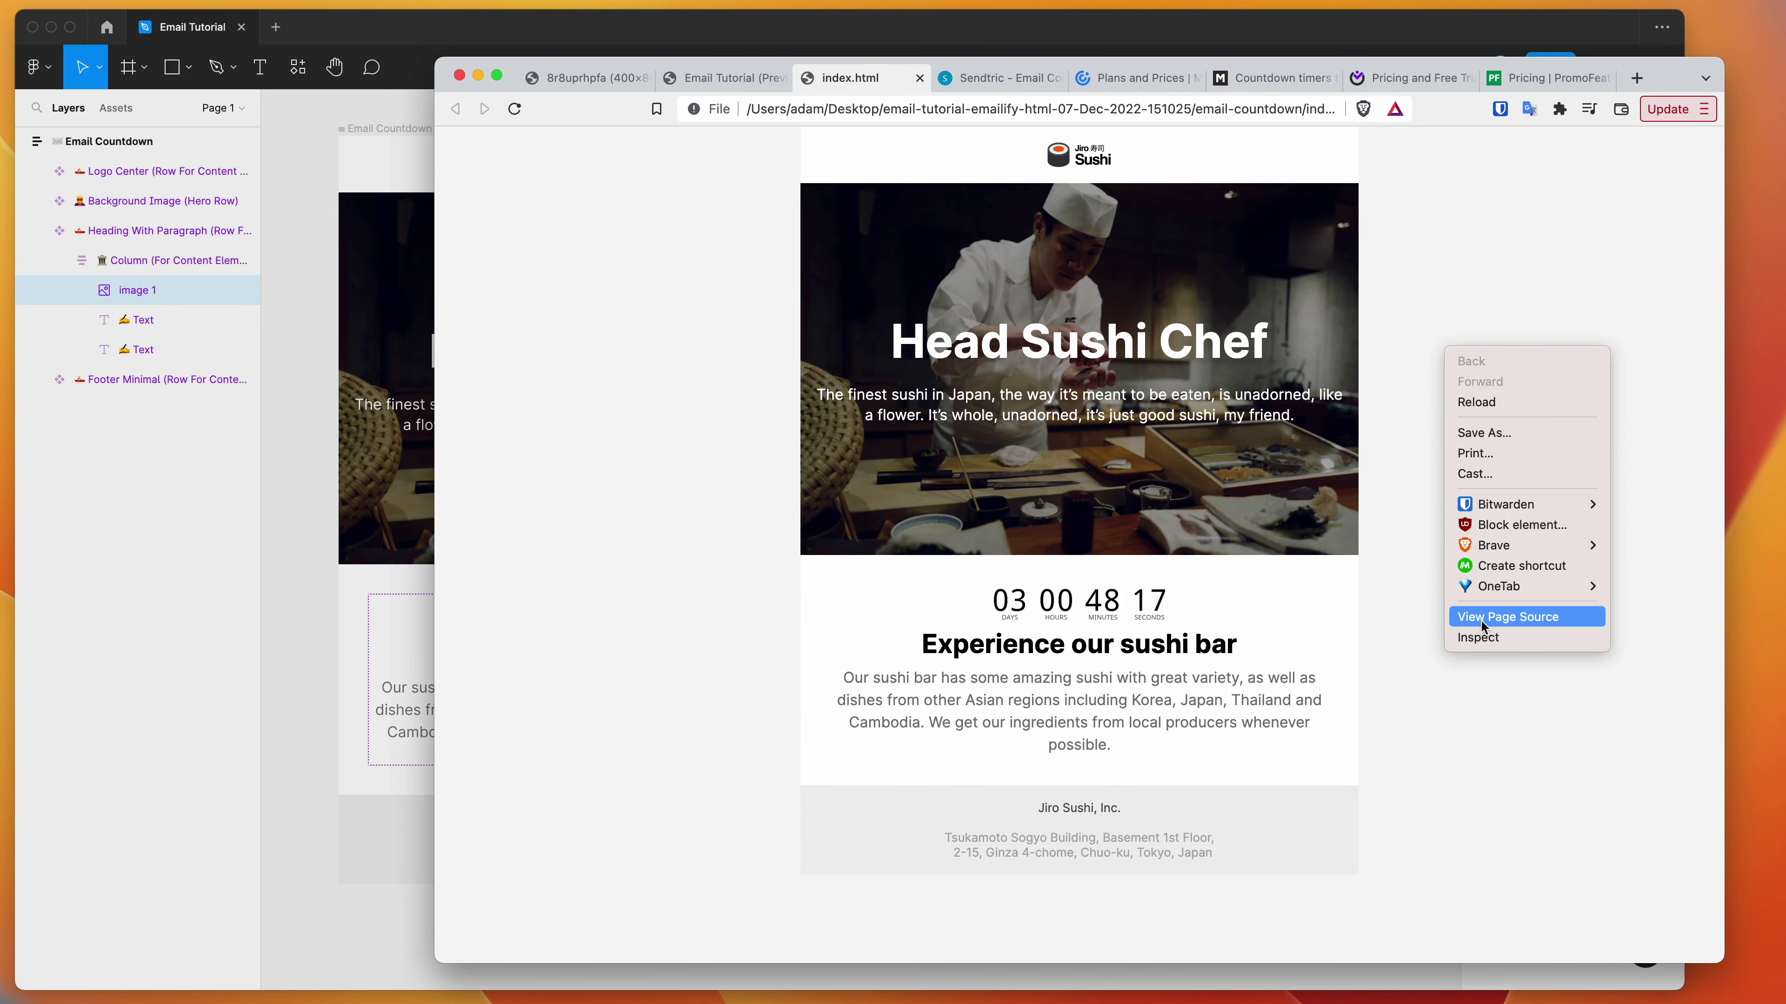
click(1481, 618)
drag(1101, 502, 1104, 519)
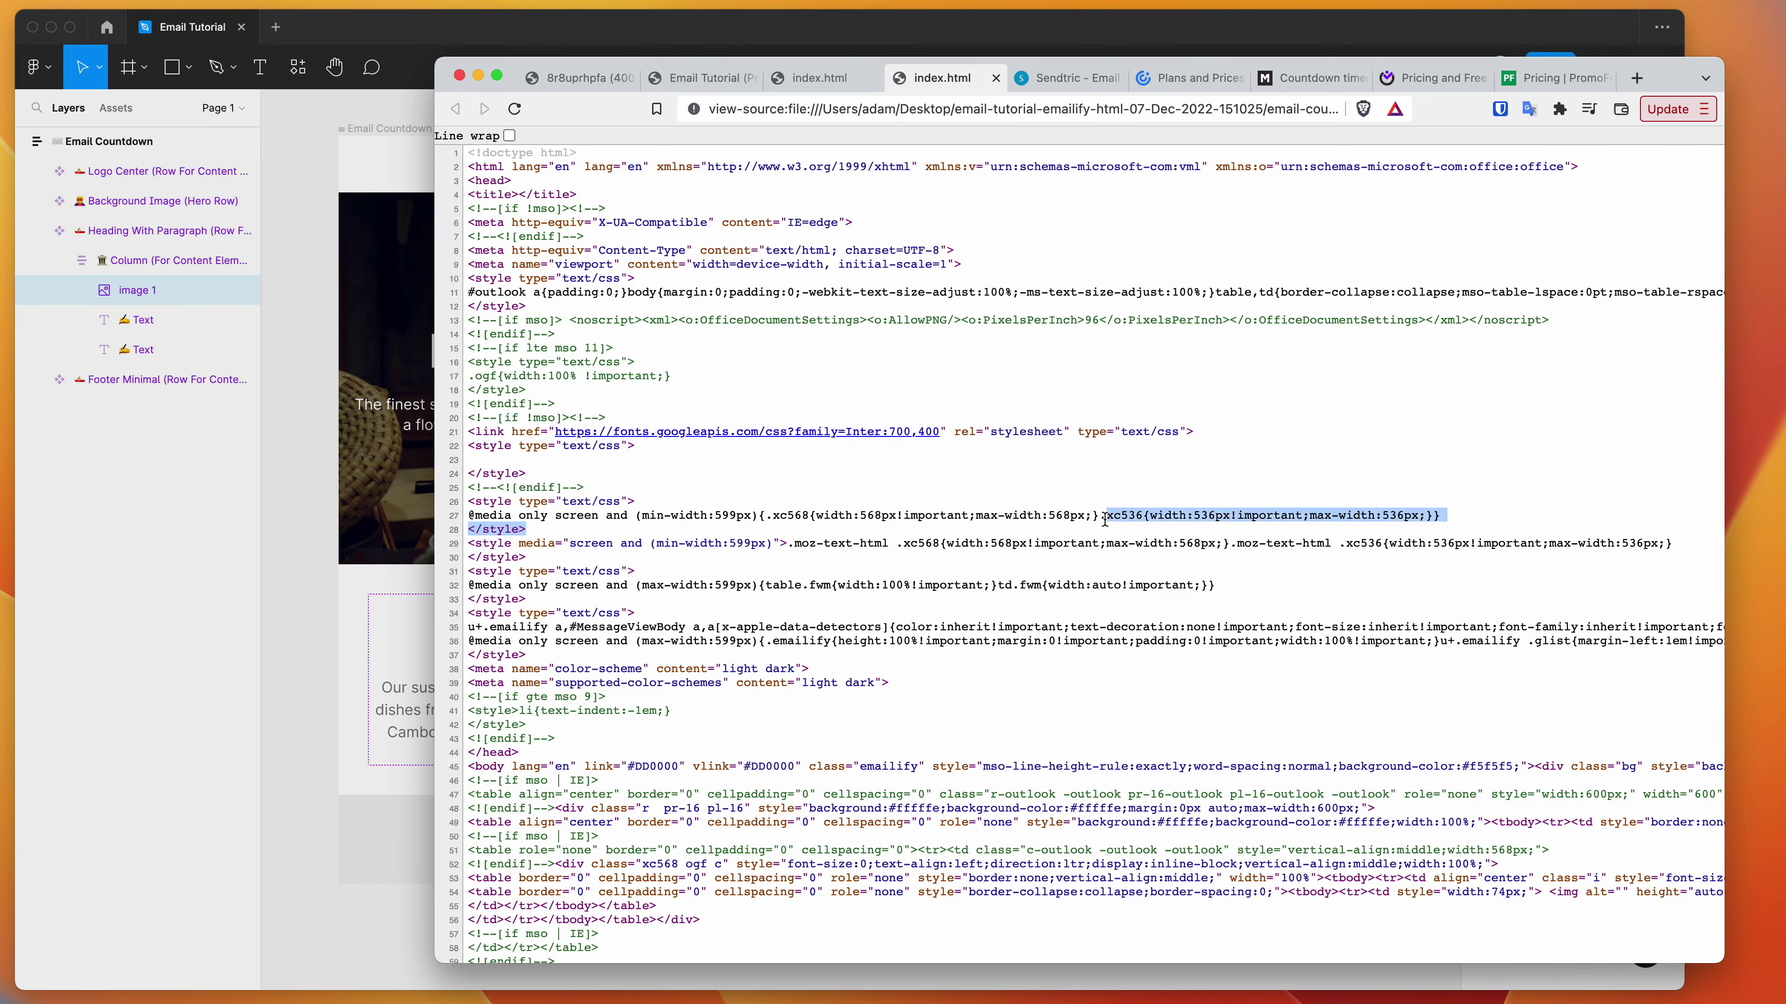
scroll(1104, 519, down, 10)
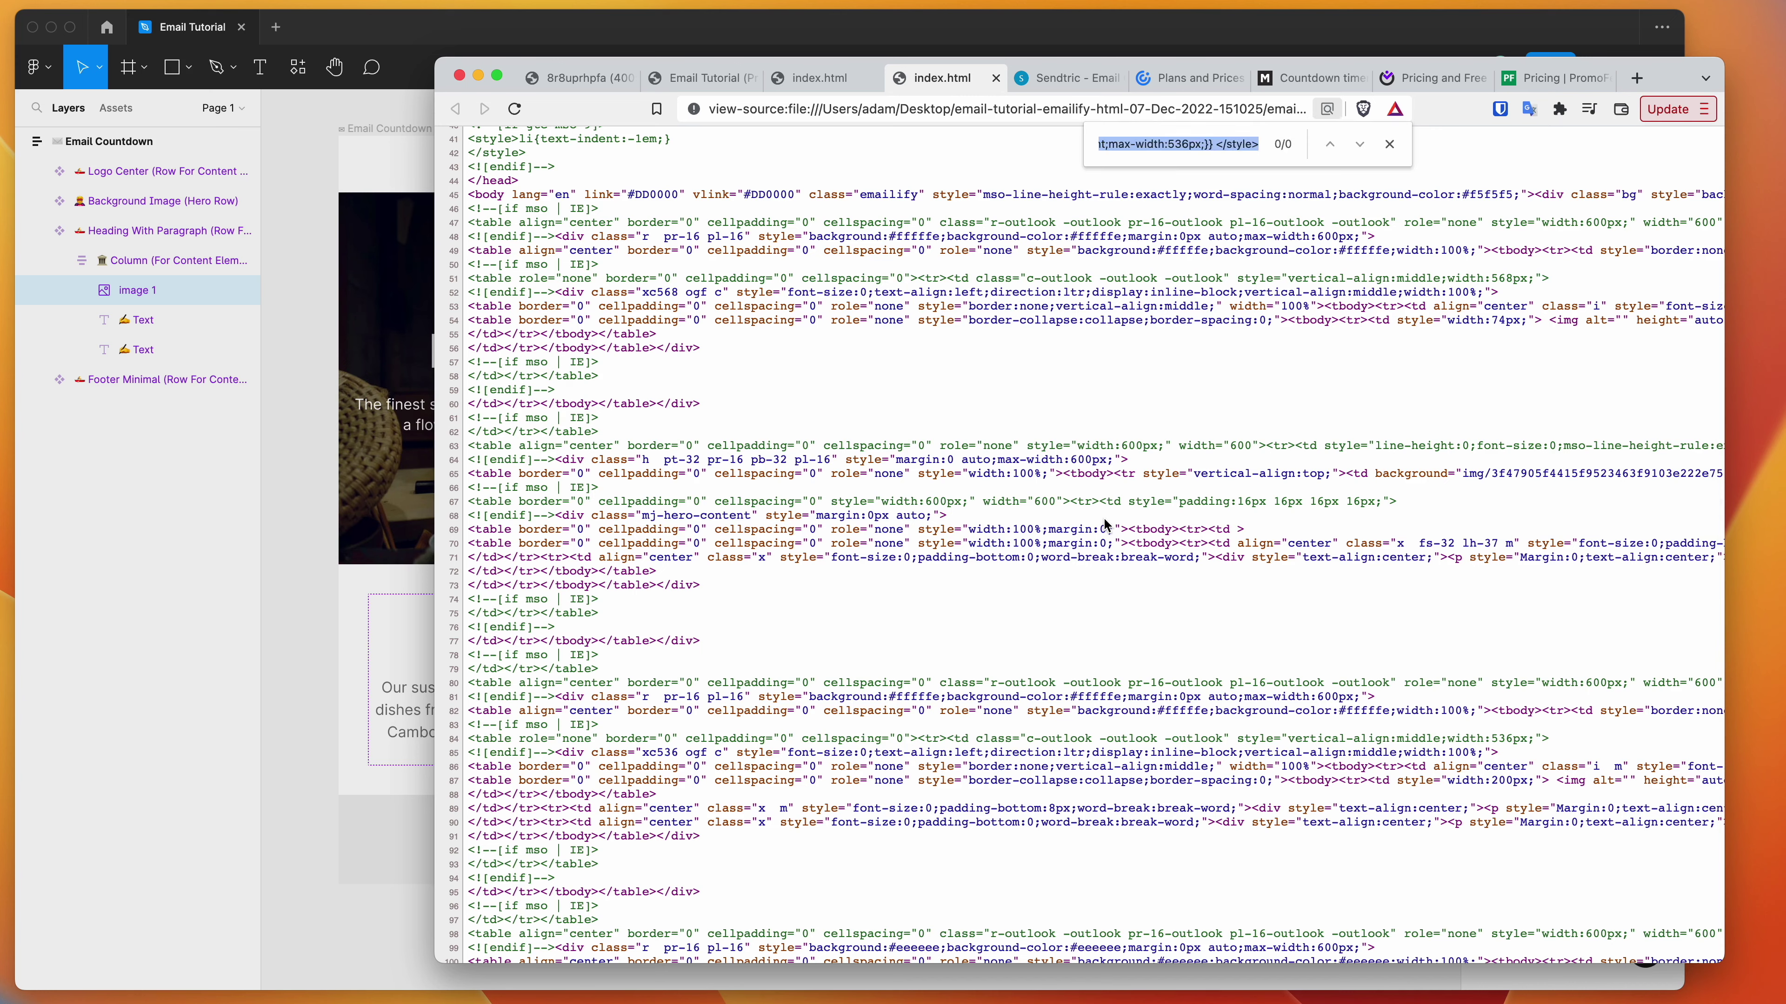
Search the source for '><img' and inspect the countdown image's Sendtric src link
key(super+f)
text(,)
key(BackSpace)
text(>)
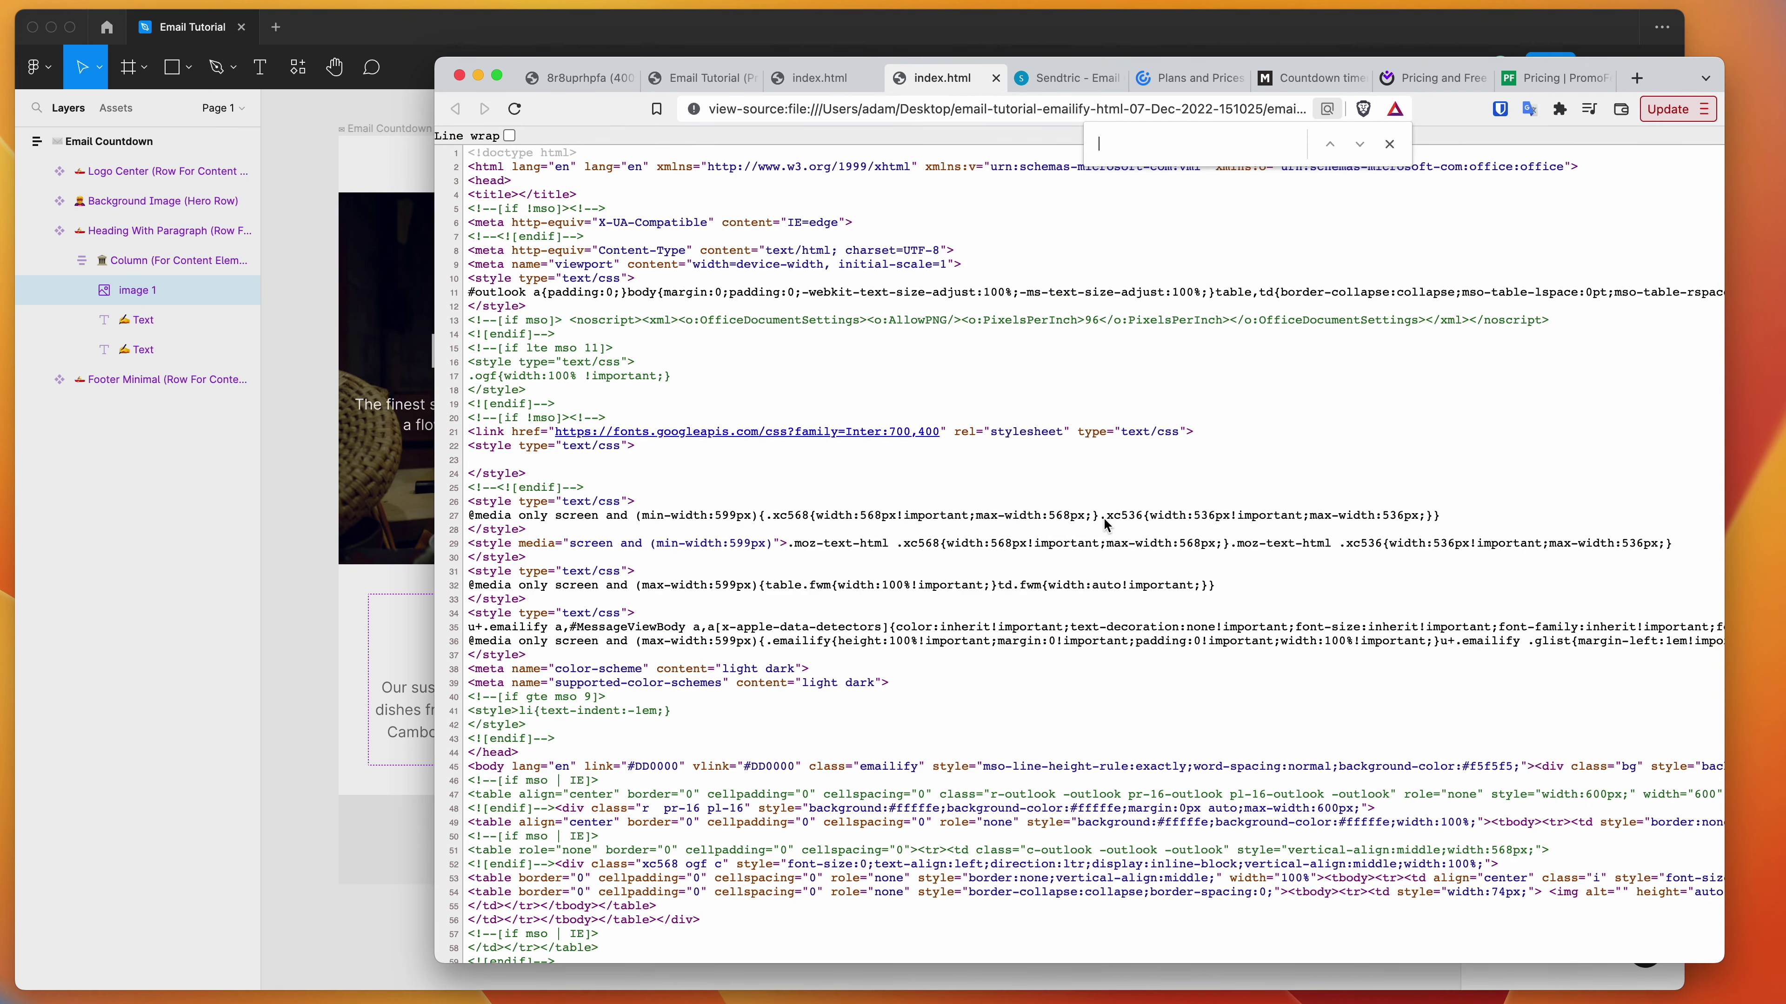
text(<img)
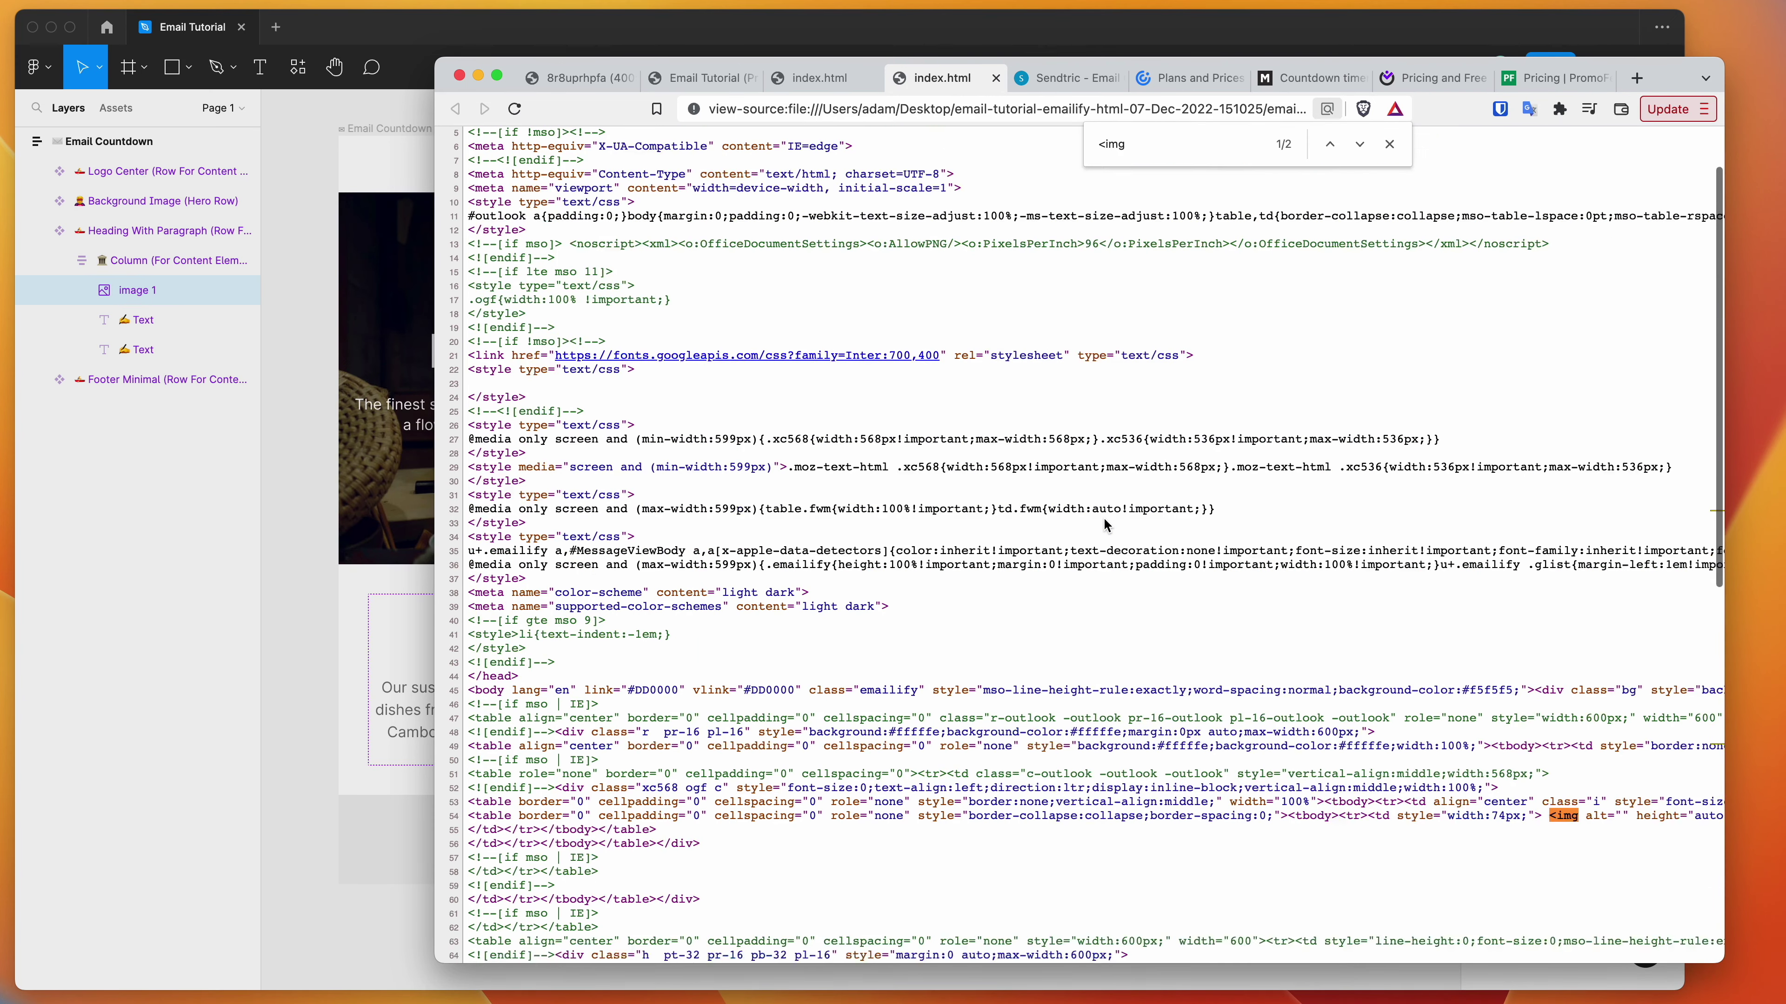
scroll(1104, 521, down, 15)
scroll(1104, 522, right, 5)
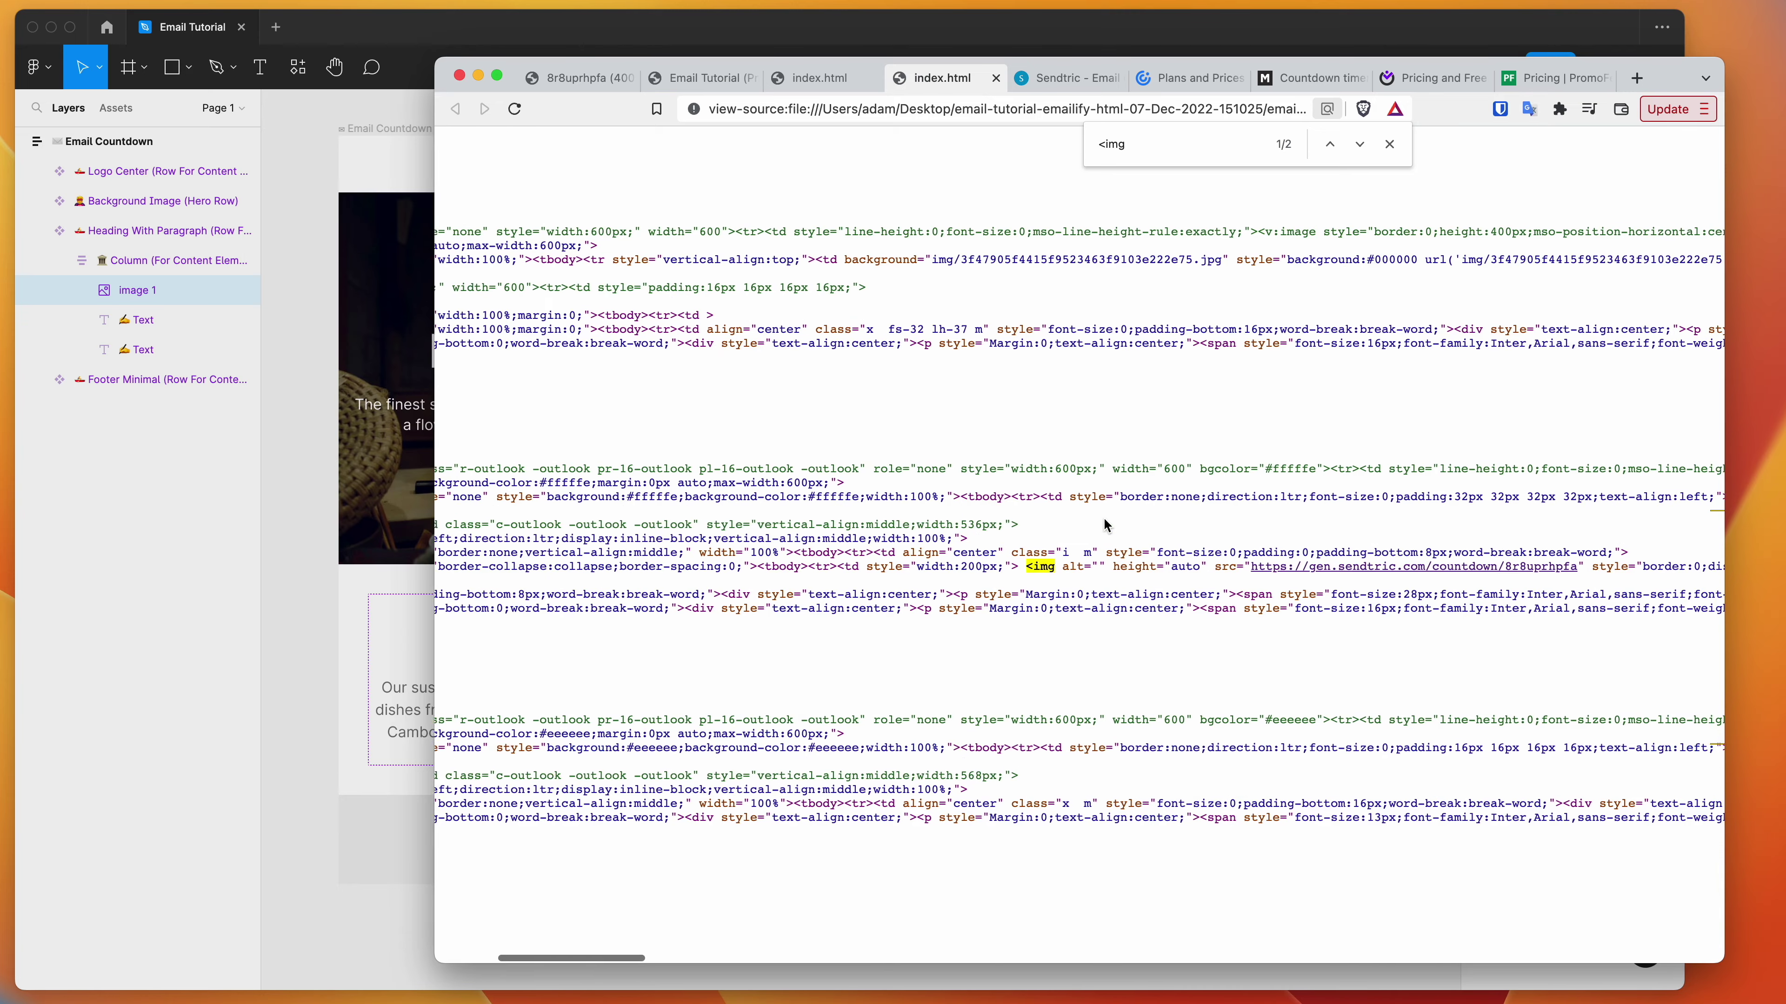
scroll(1104, 521, right, 5)
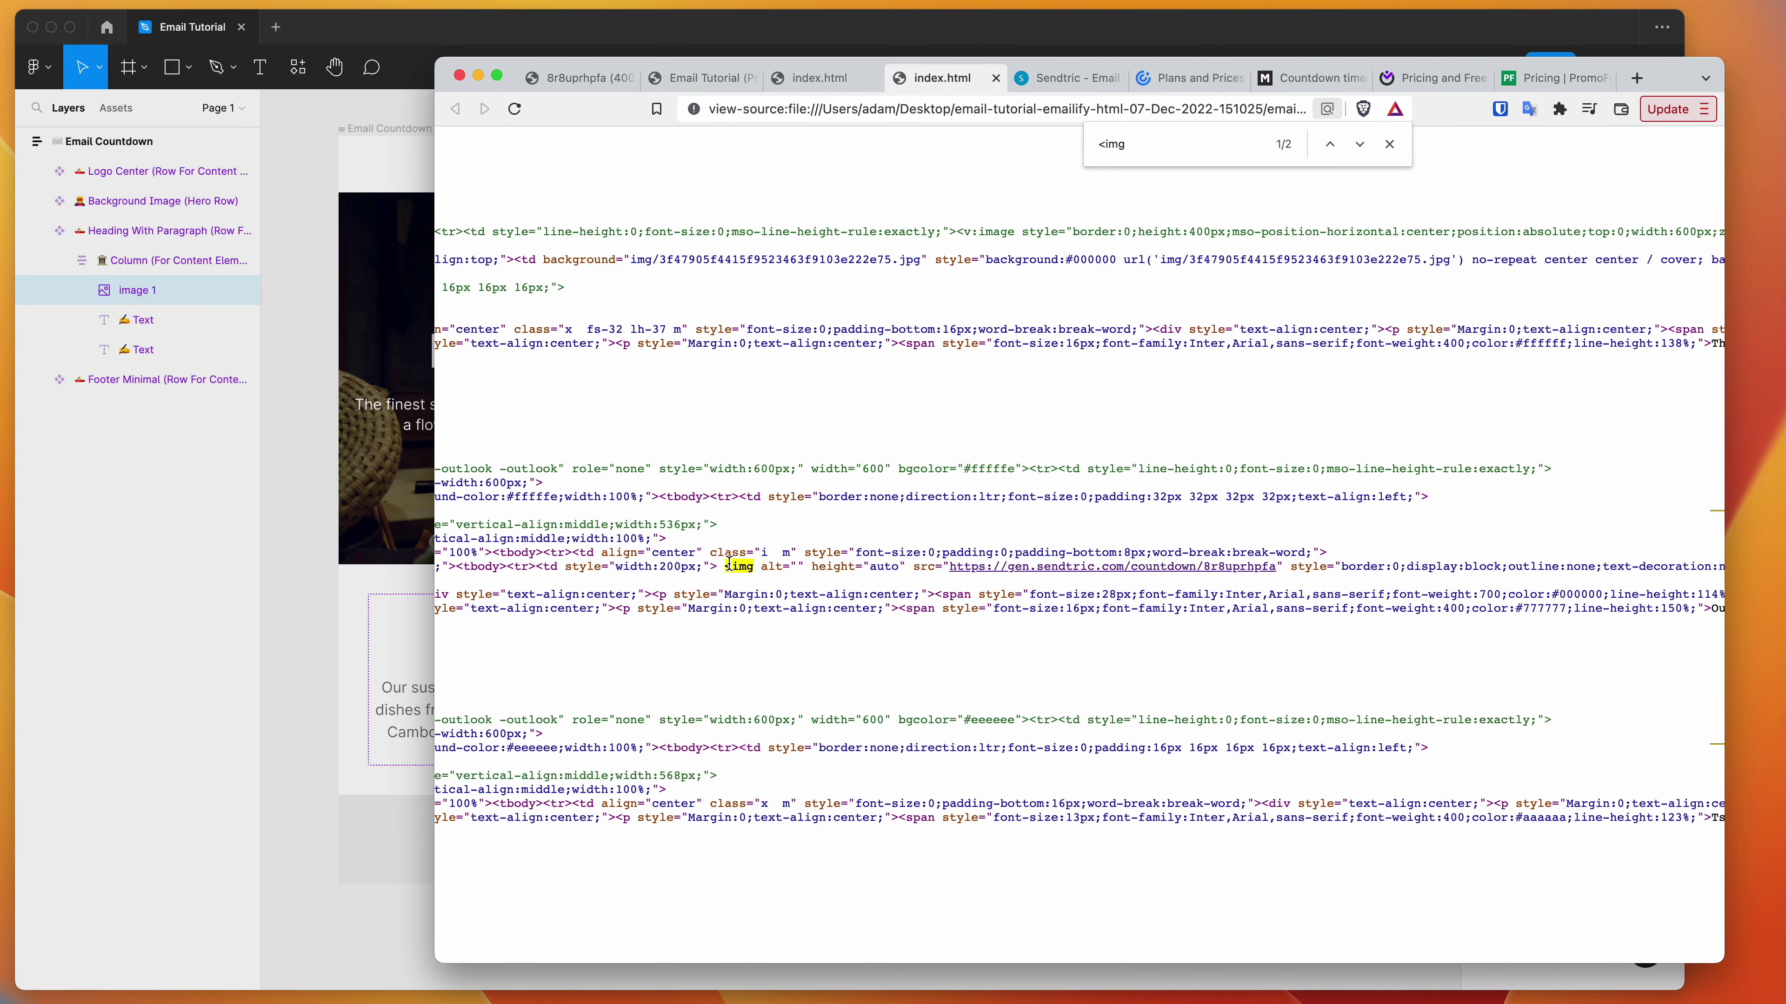
drag(734, 566, 960, 568)
click(1293, 566)
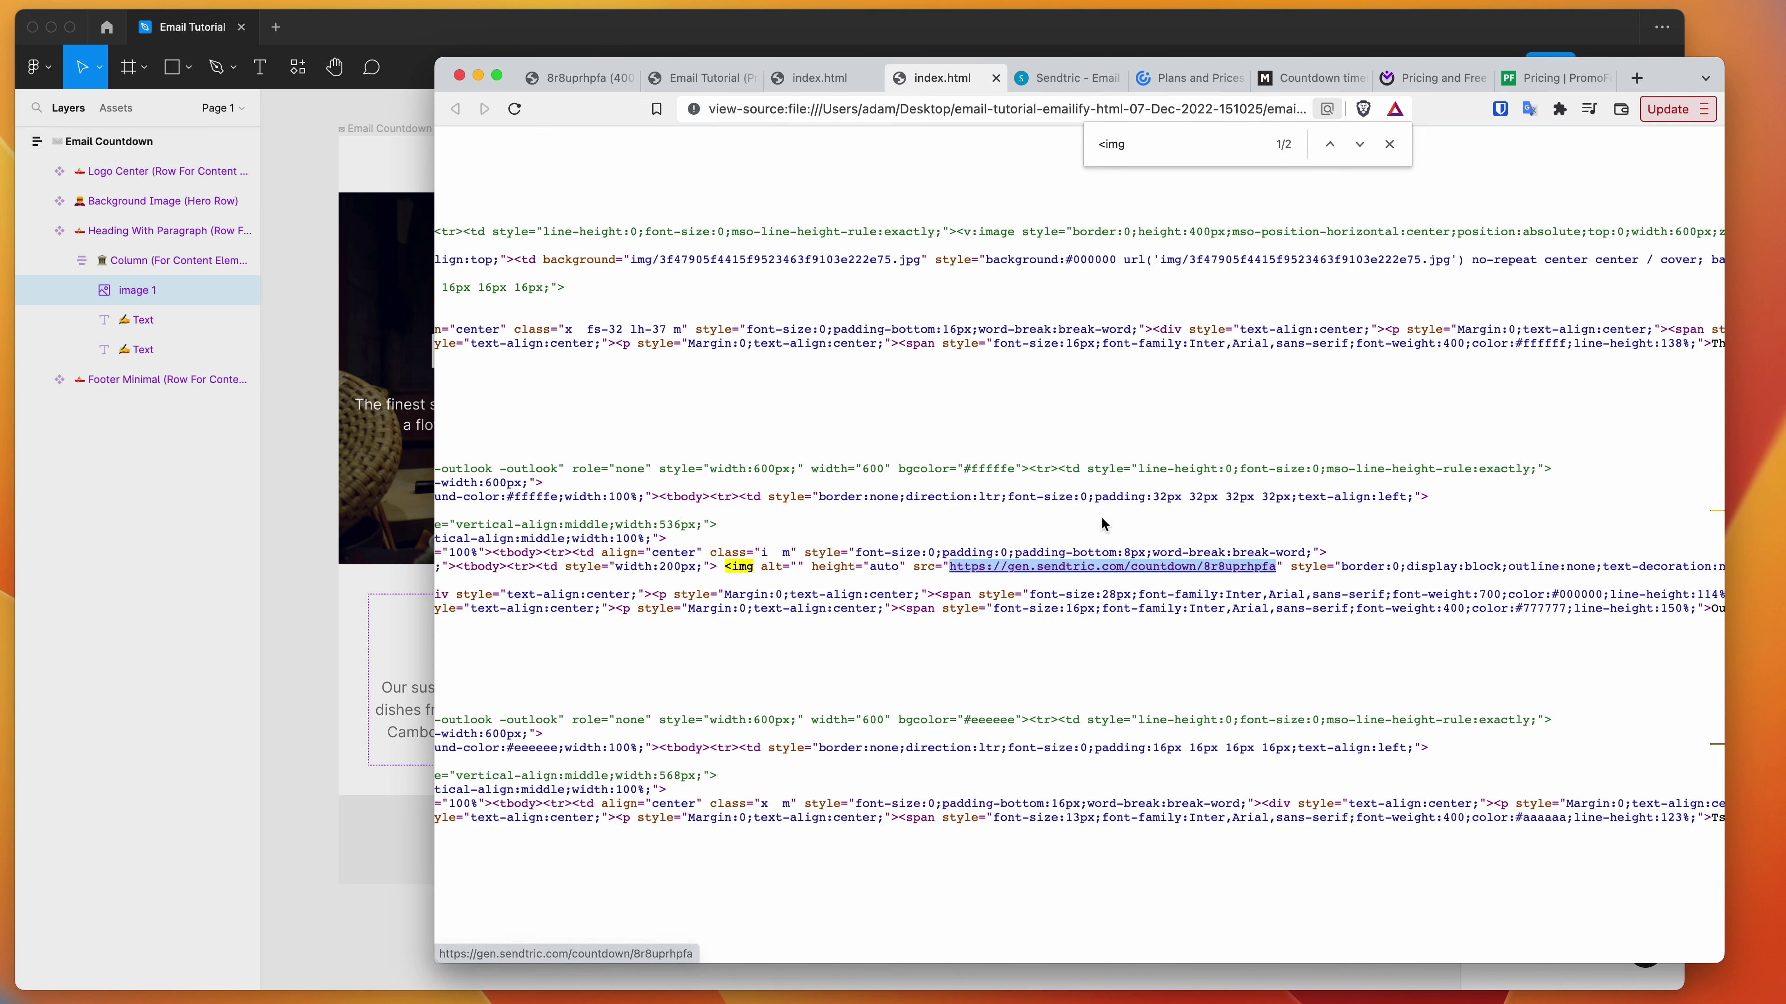
key(Escape)
click(315, 259)
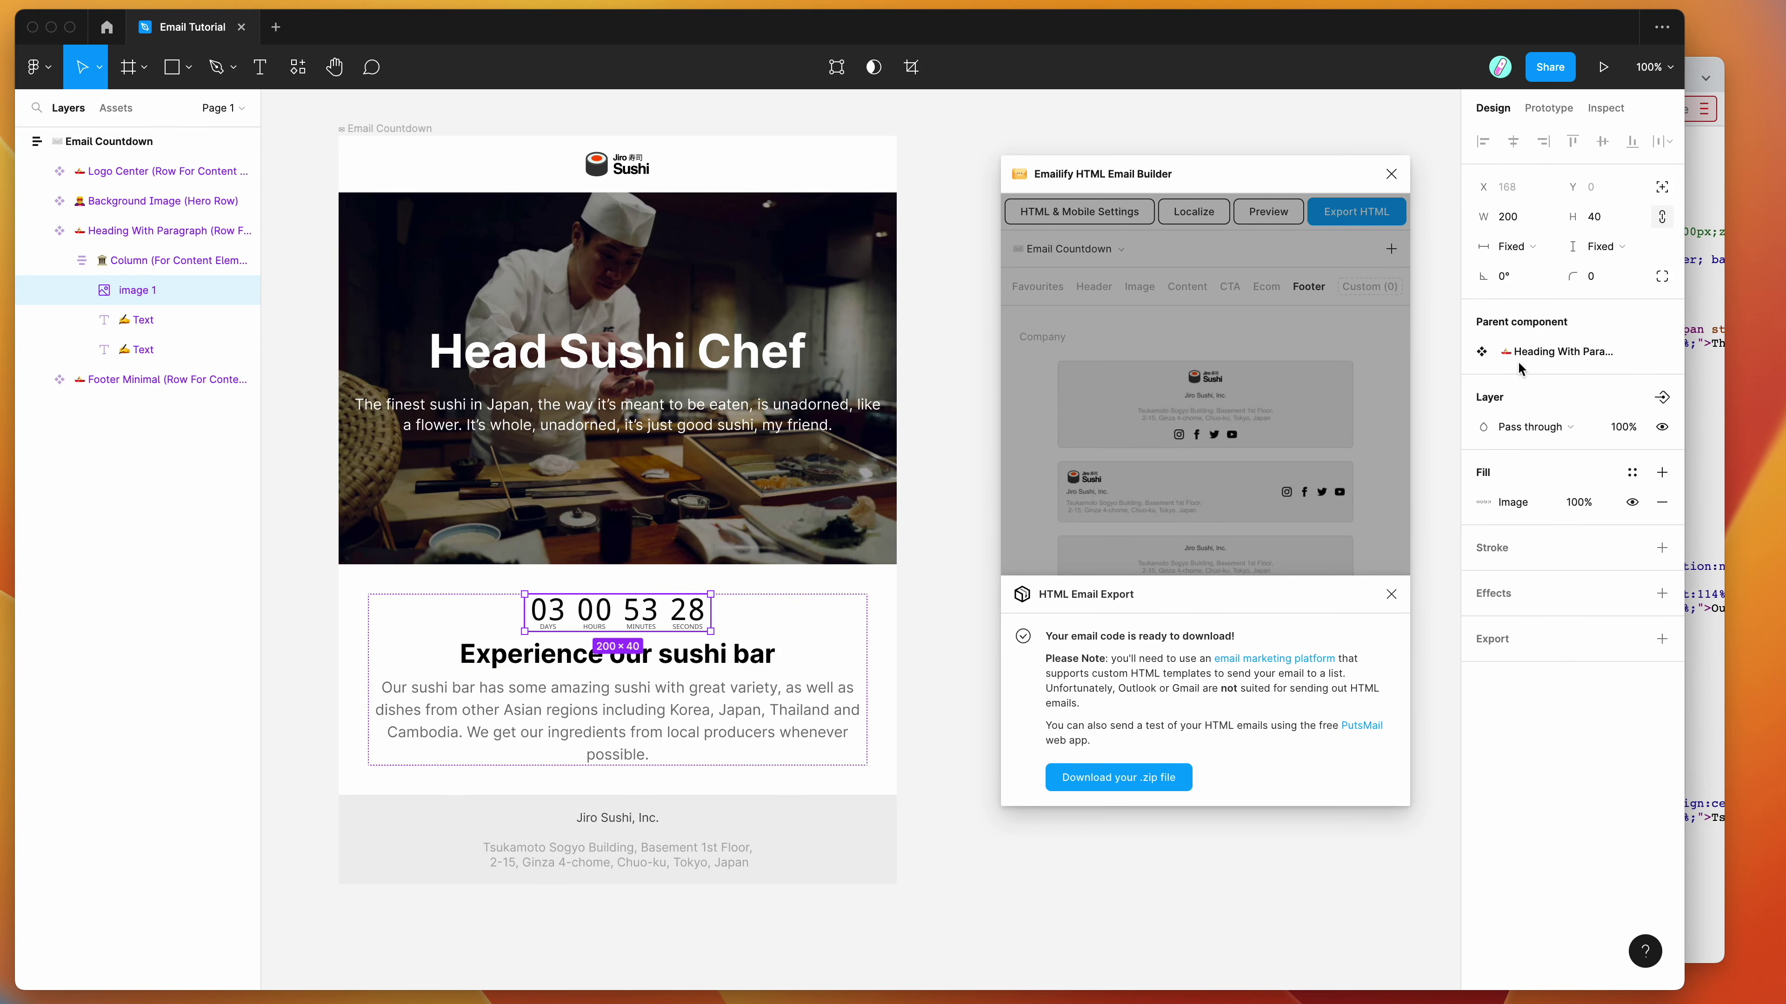
Double the countdown image width to 400 (200 * 2), close the export dialog, and preview the email
click(1531, 225)
text(* 2)
key(Return)
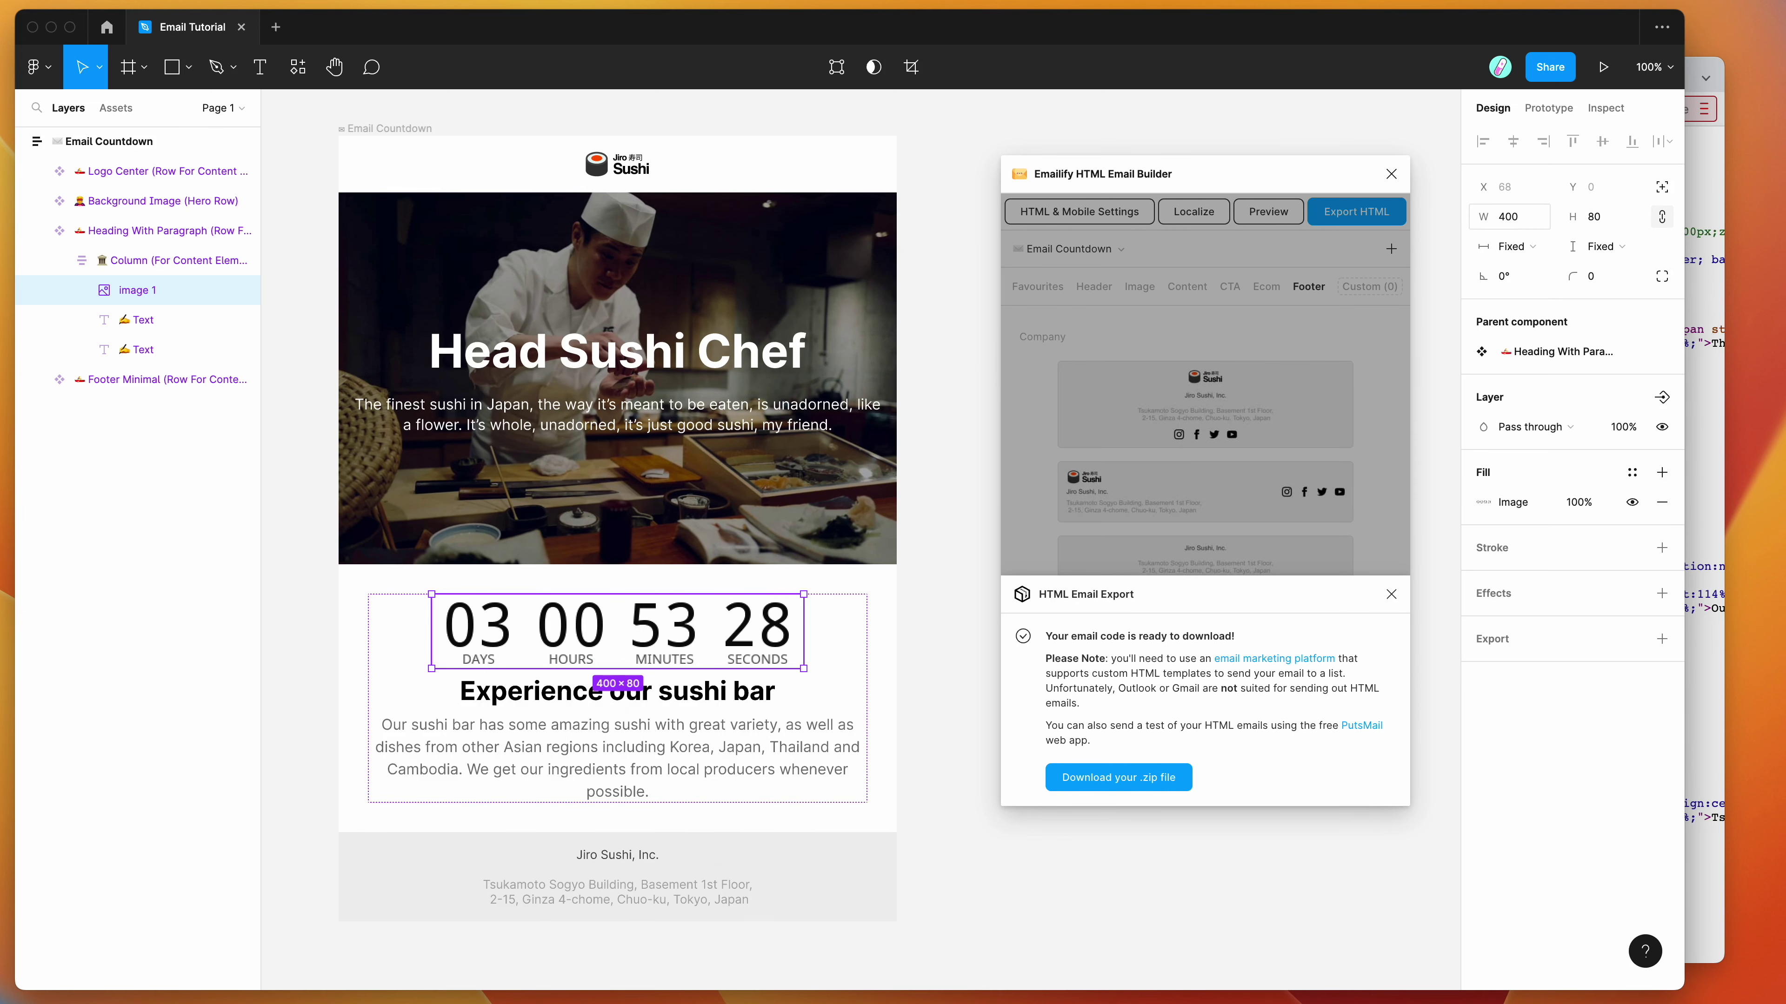
click(1180, 326)
click(1265, 212)
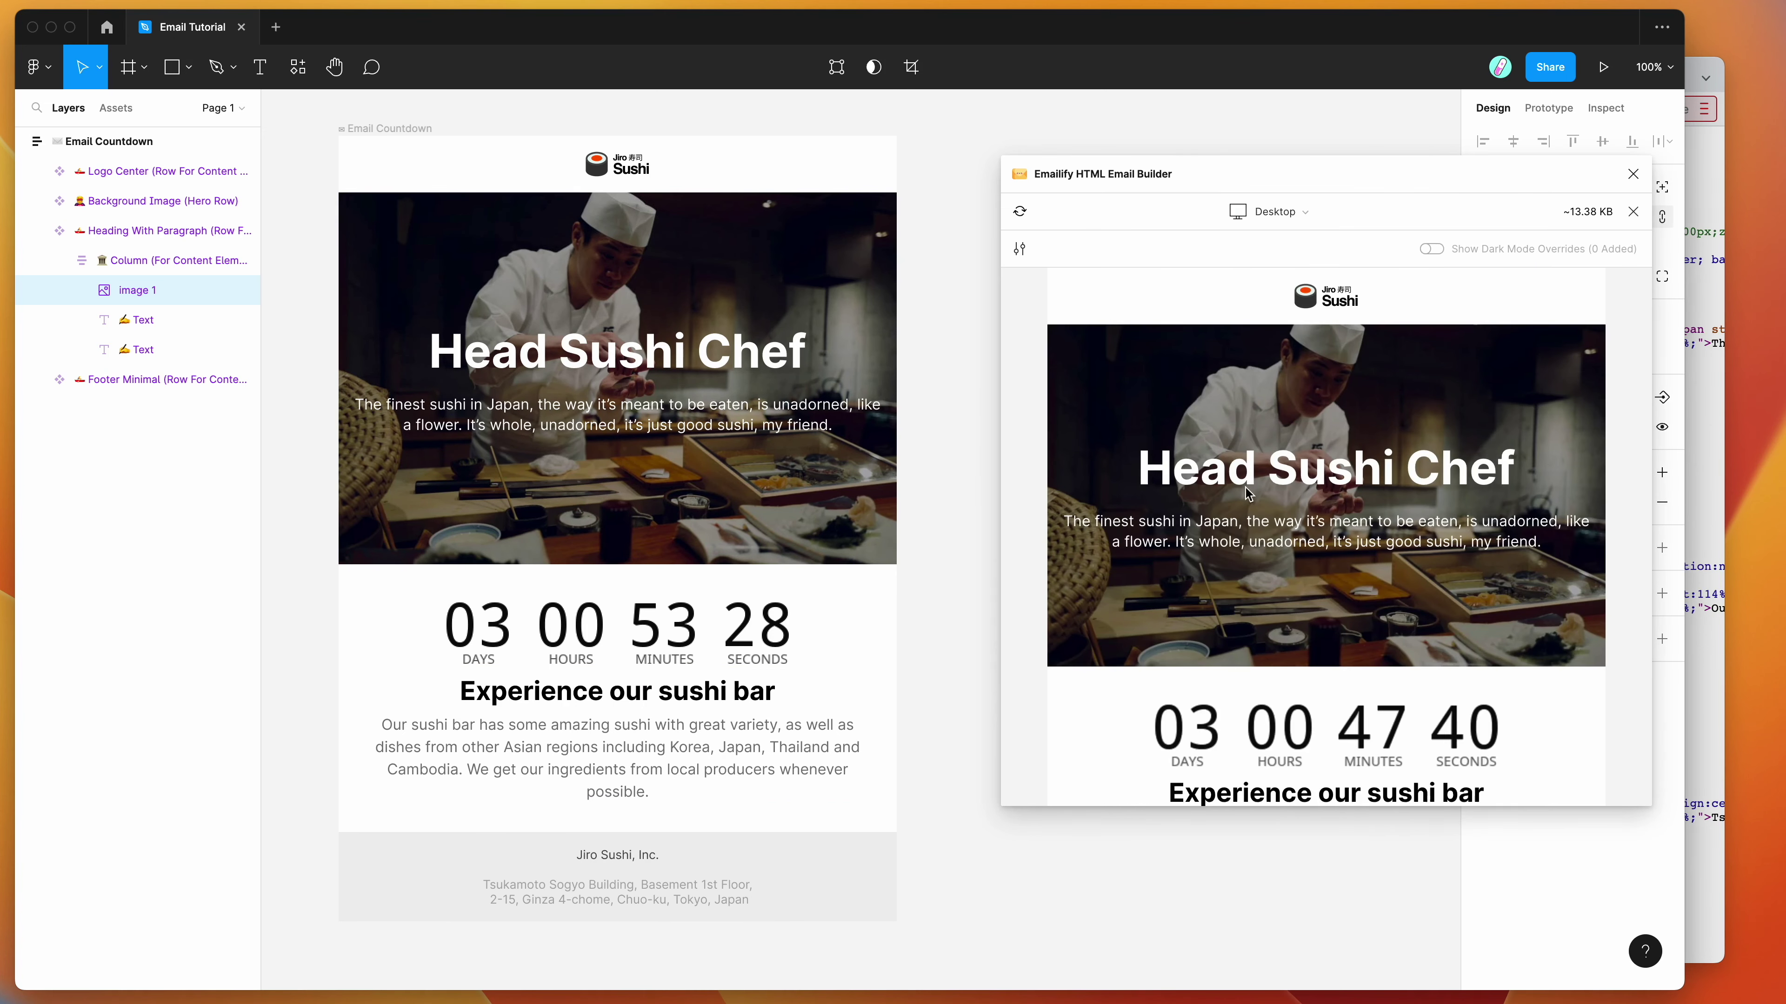
Inspect the countdown image in the desktop preview by selecting it
scroll(1438, 559, down, 5)
click(1291, 210)
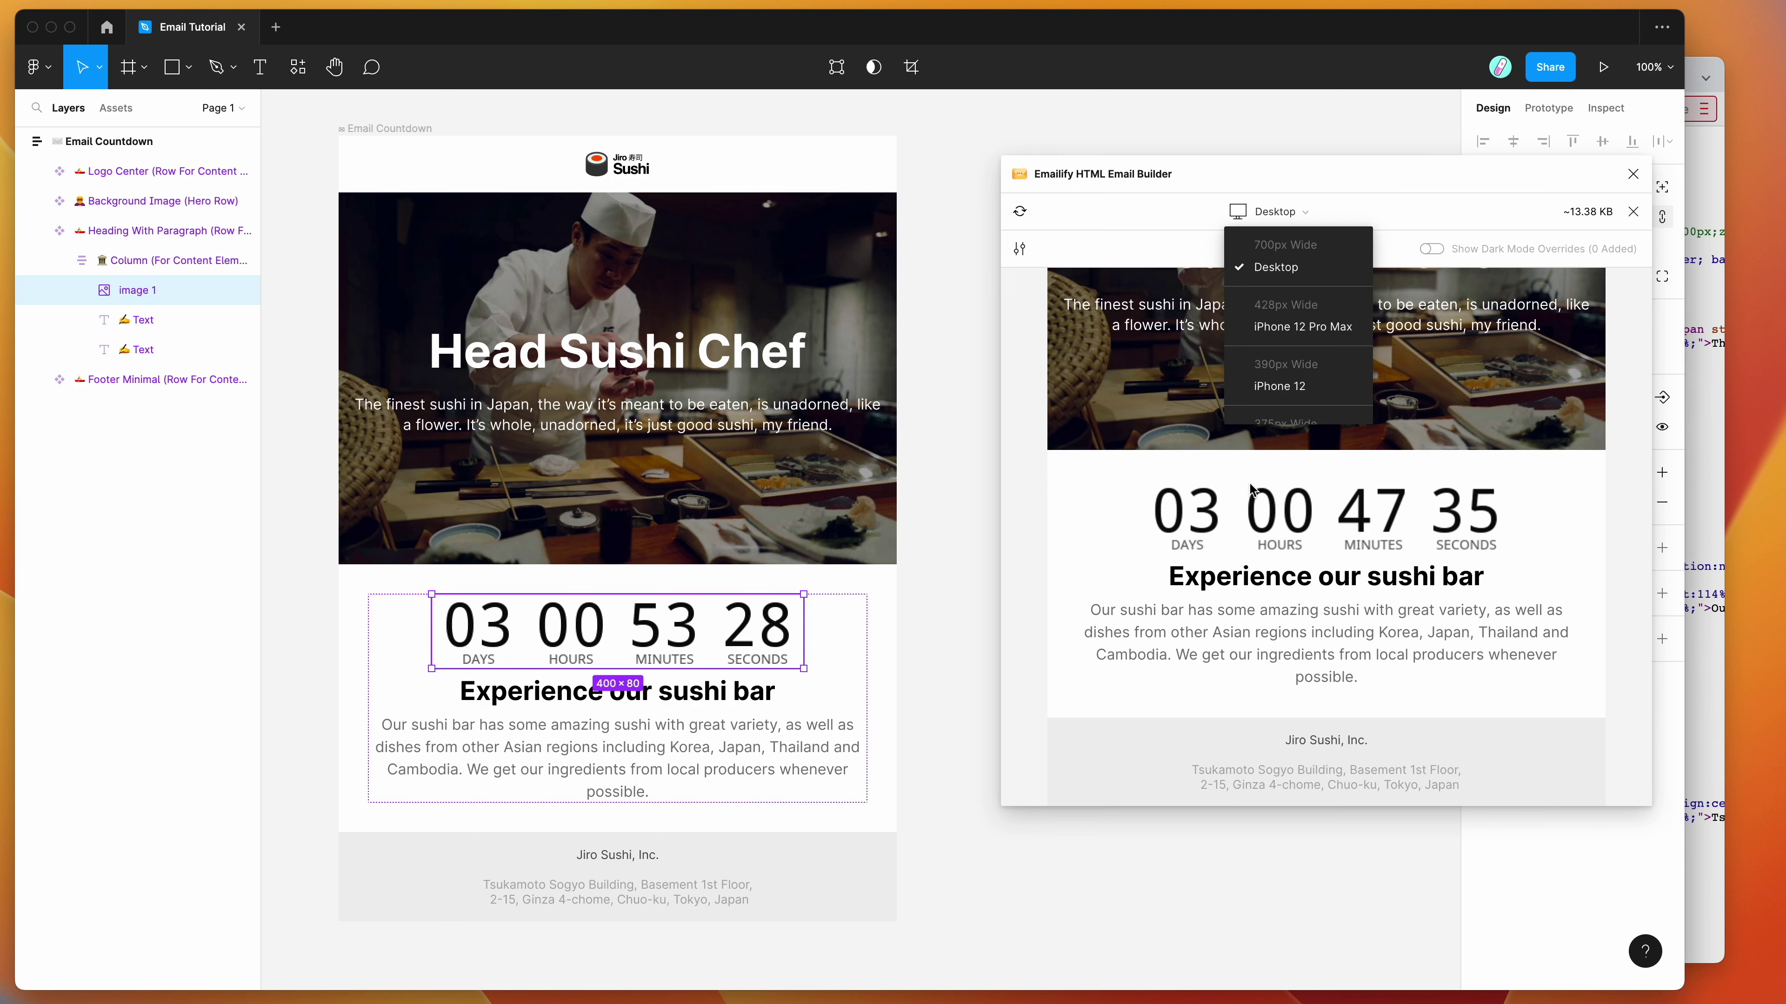
click(1114, 501)
drag(1086, 494, 1434, 519)
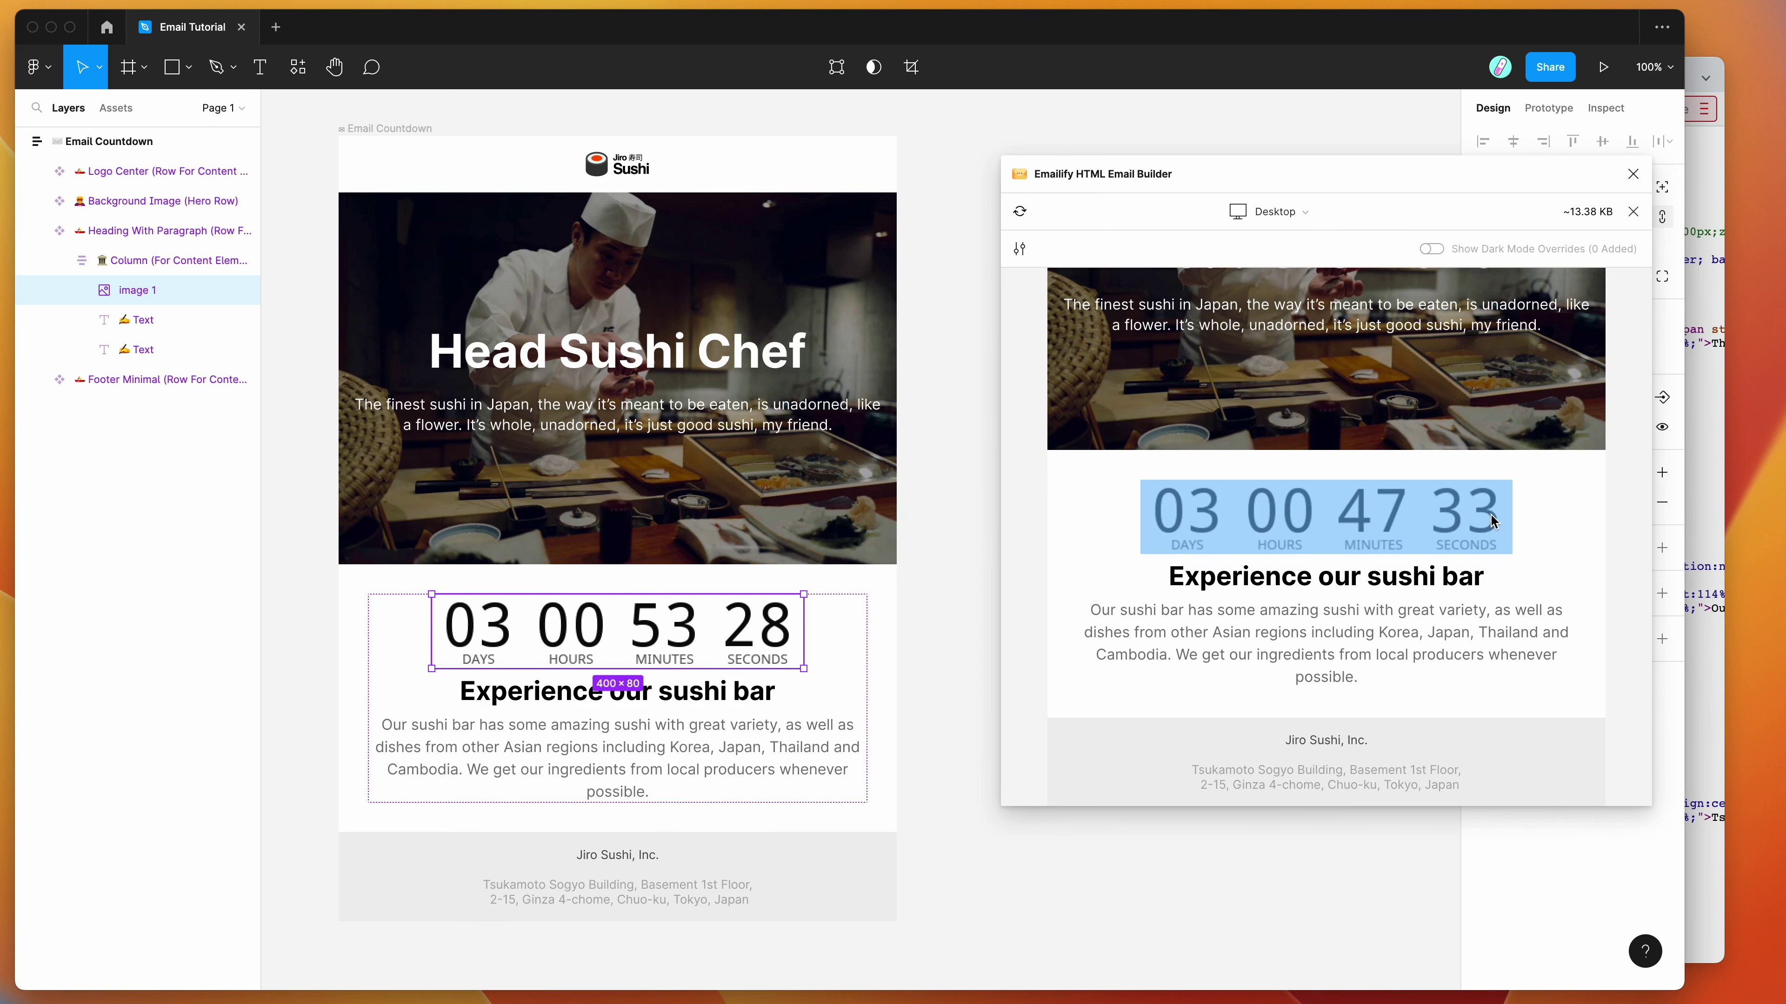
click(1545, 527)
drag(1545, 527, 1197, 527)
click(1098, 481)
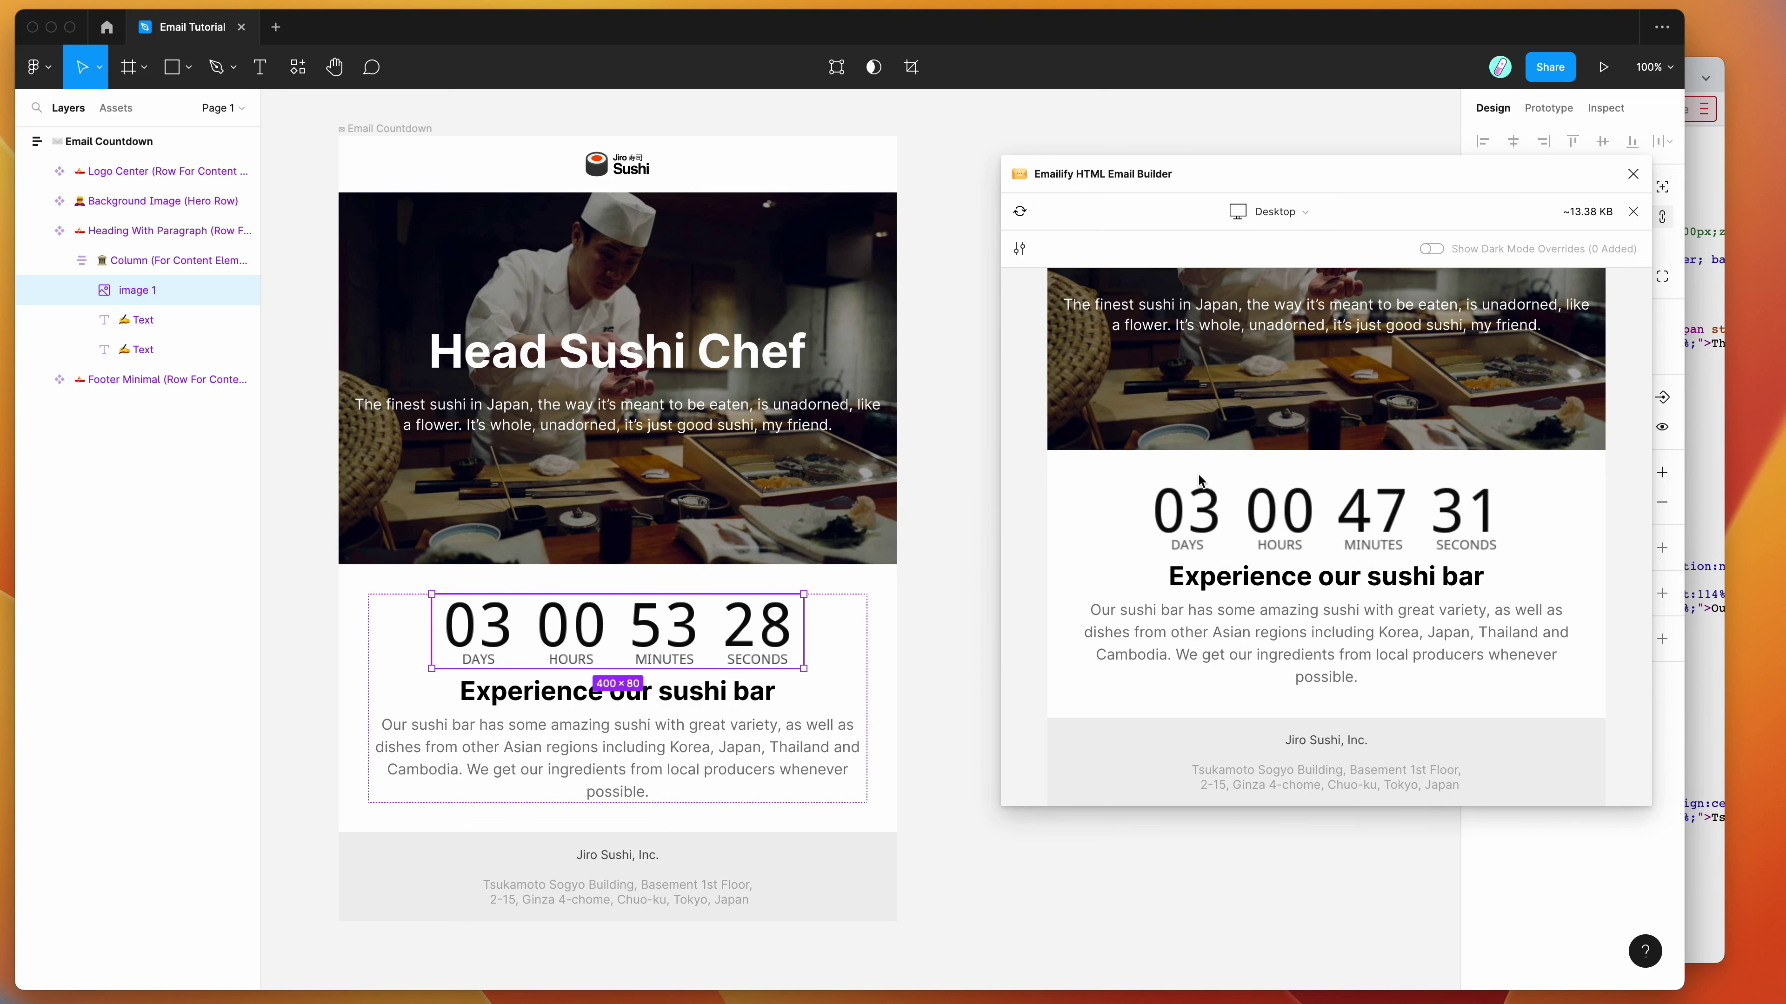
Switch the preview to iPhone 12, then iPhone SE width, and check the live countdown
click(1278, 214)
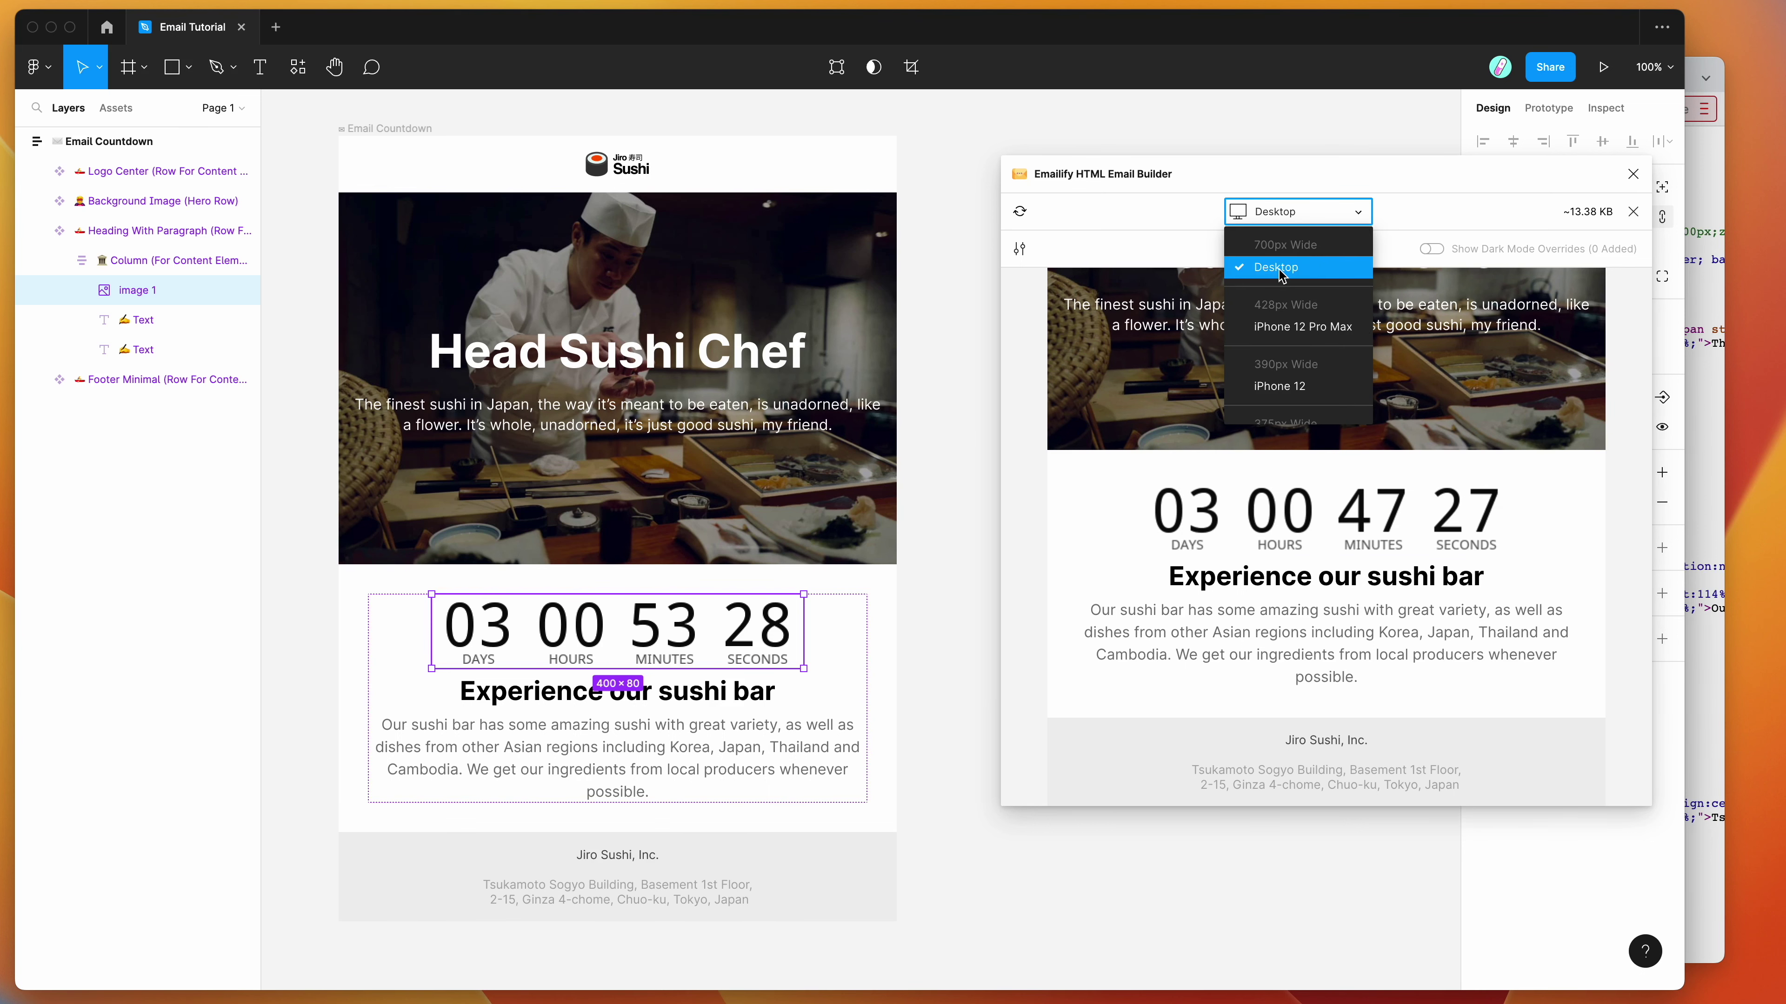
click(1266, 335)
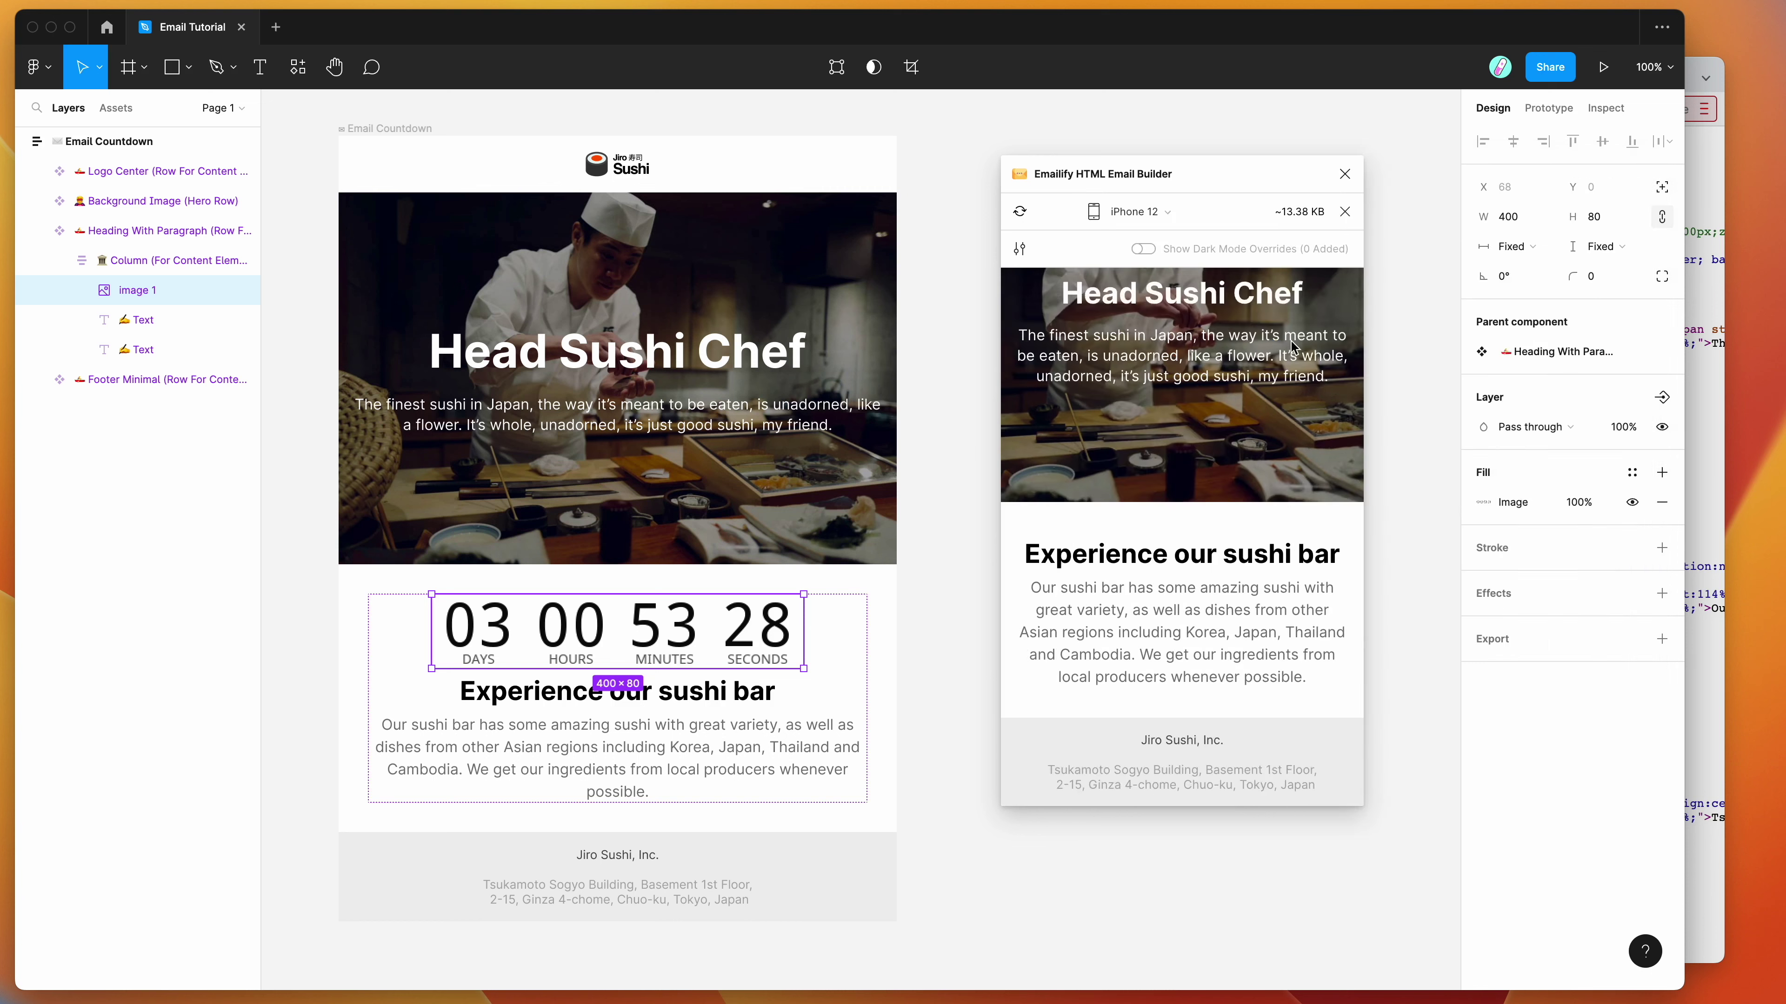
scroll(1197, 537, down, 1)
click(1153, 211)
scroll(1147, 378, down, 2)
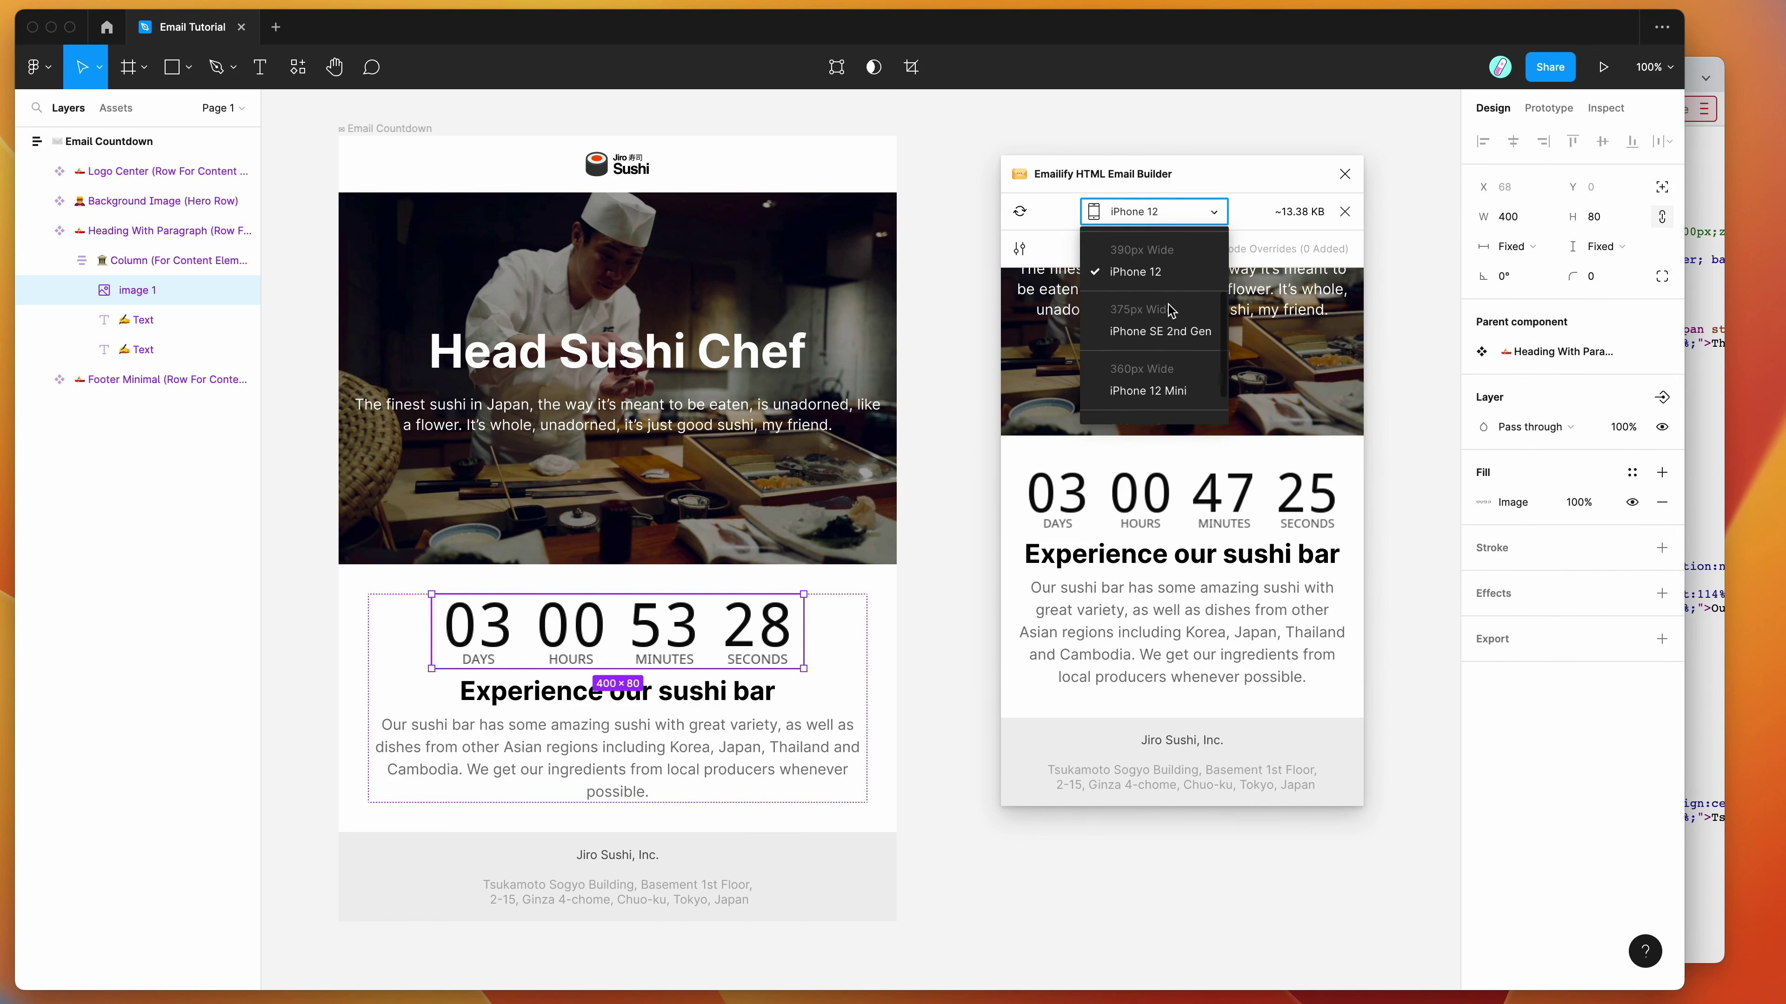
click(1149, 412)
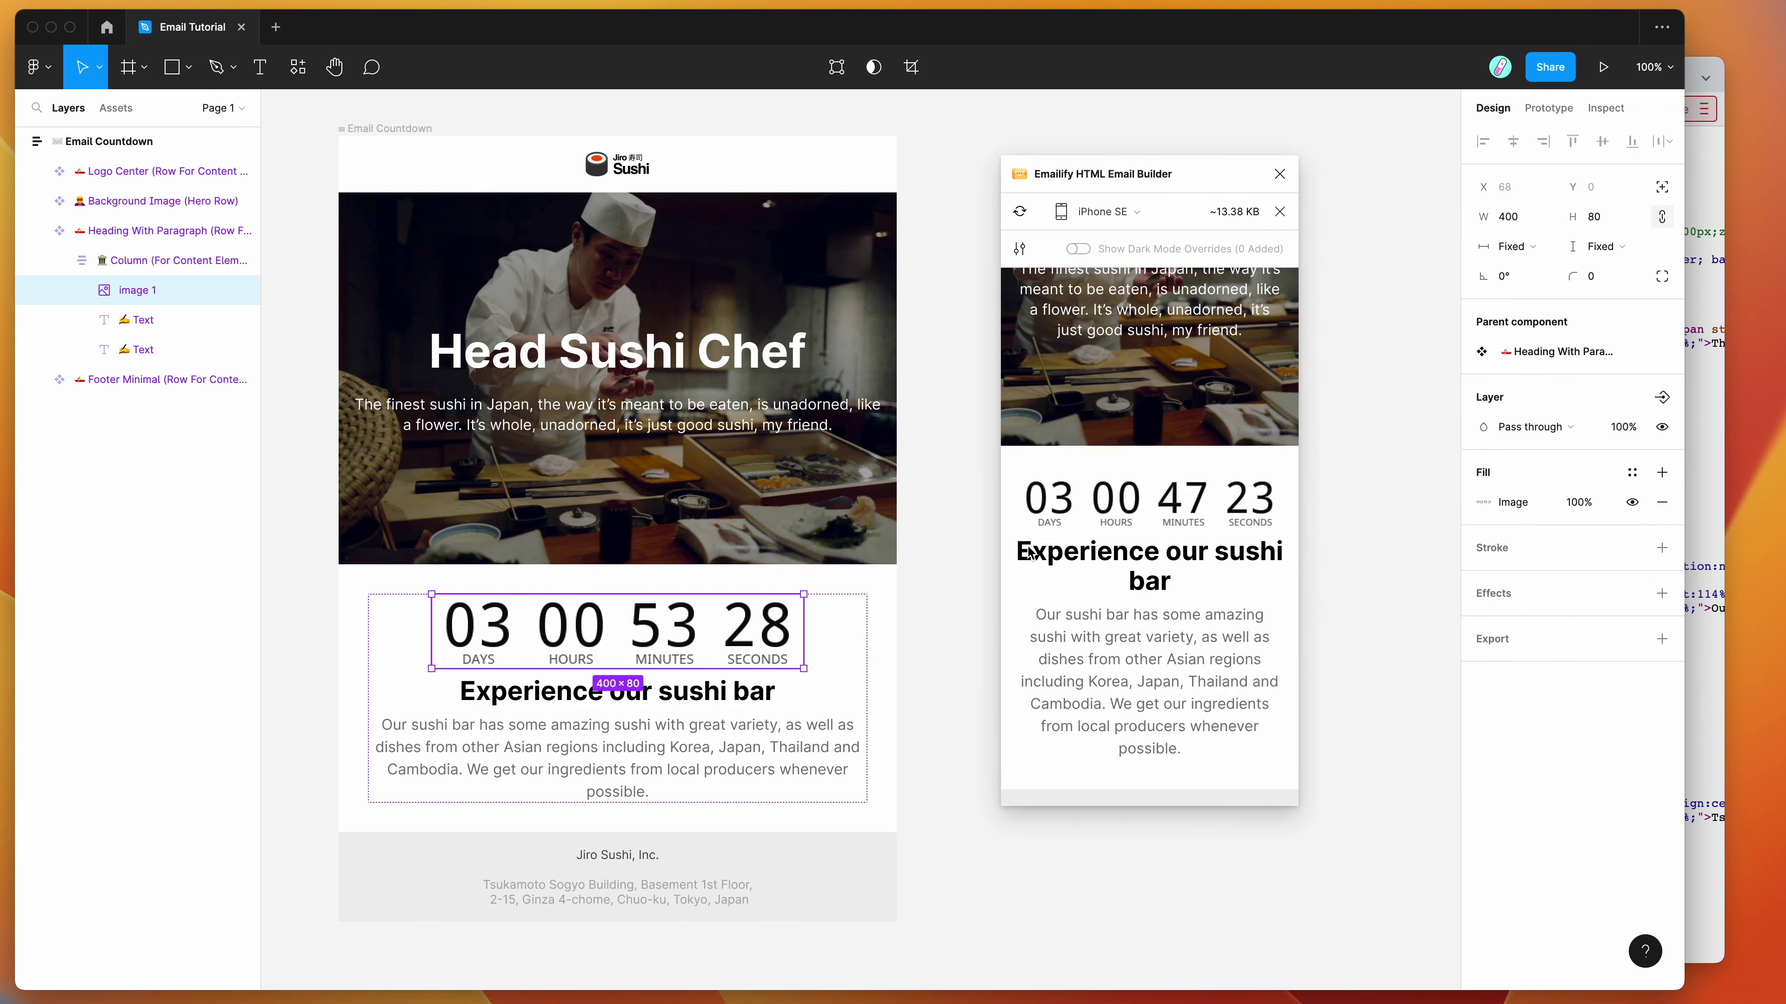
drag(1021, 471, 1184, 524)
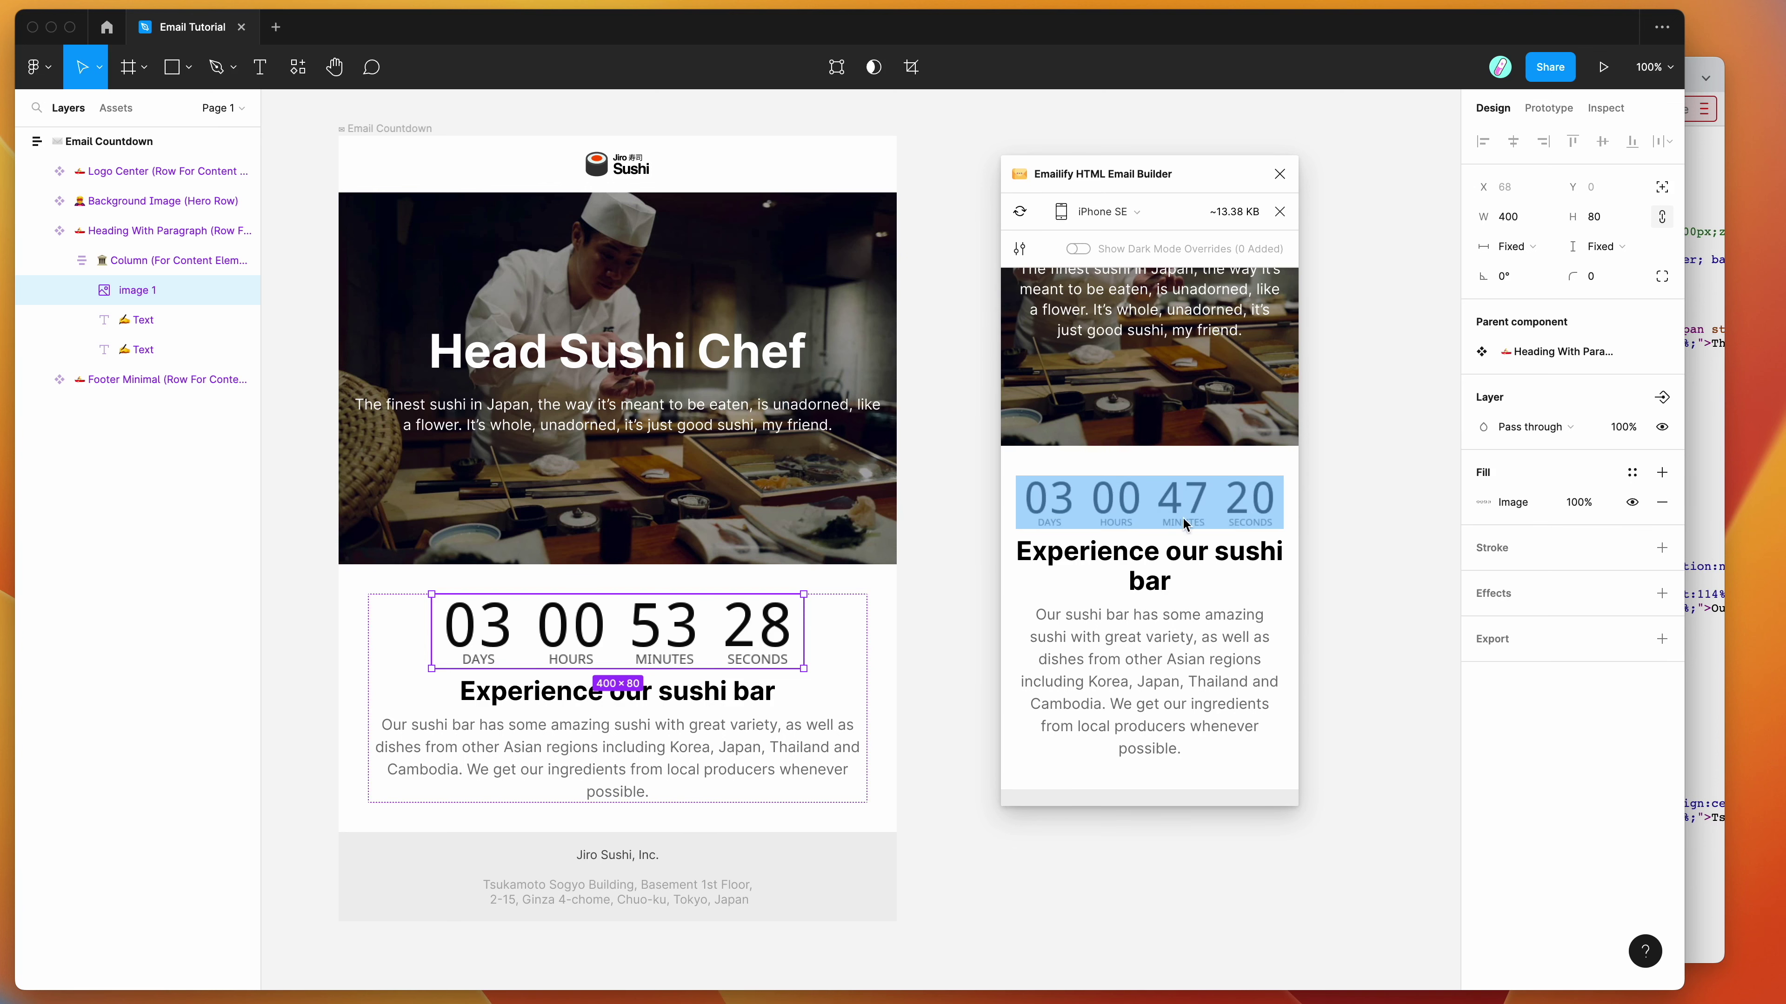
click(1172, 535)
scroll(1165, 451, up, 5)
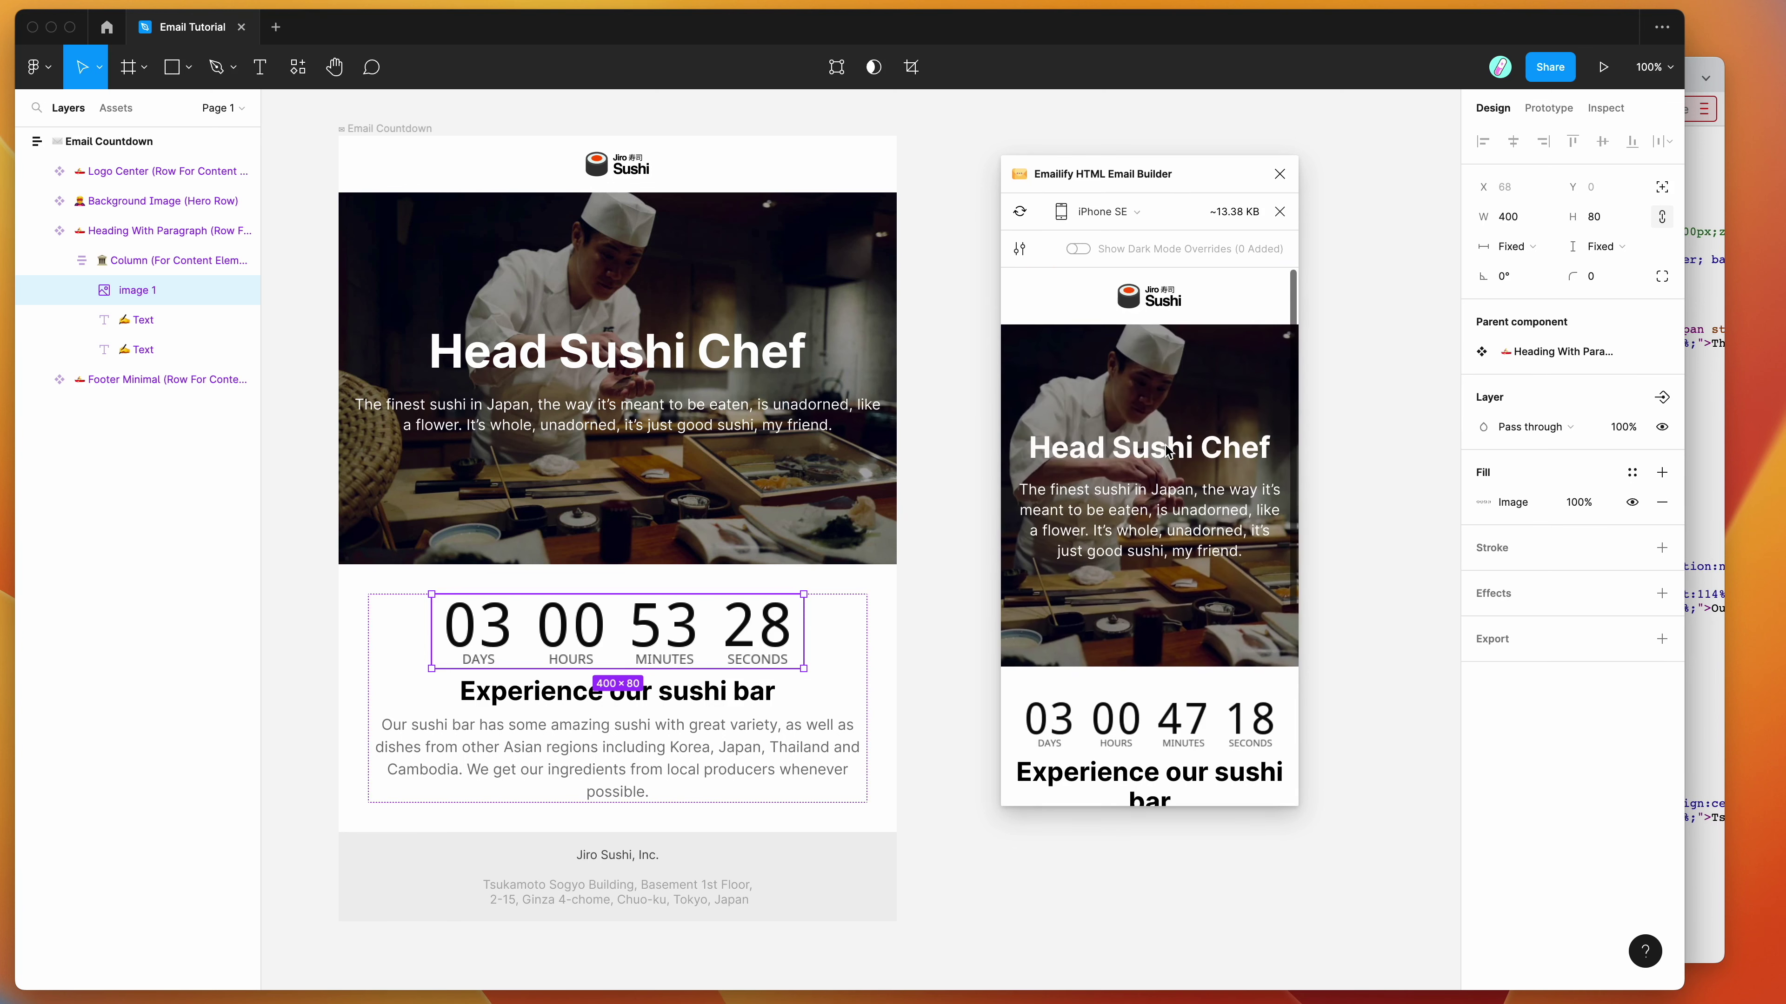
click(1279, 212)
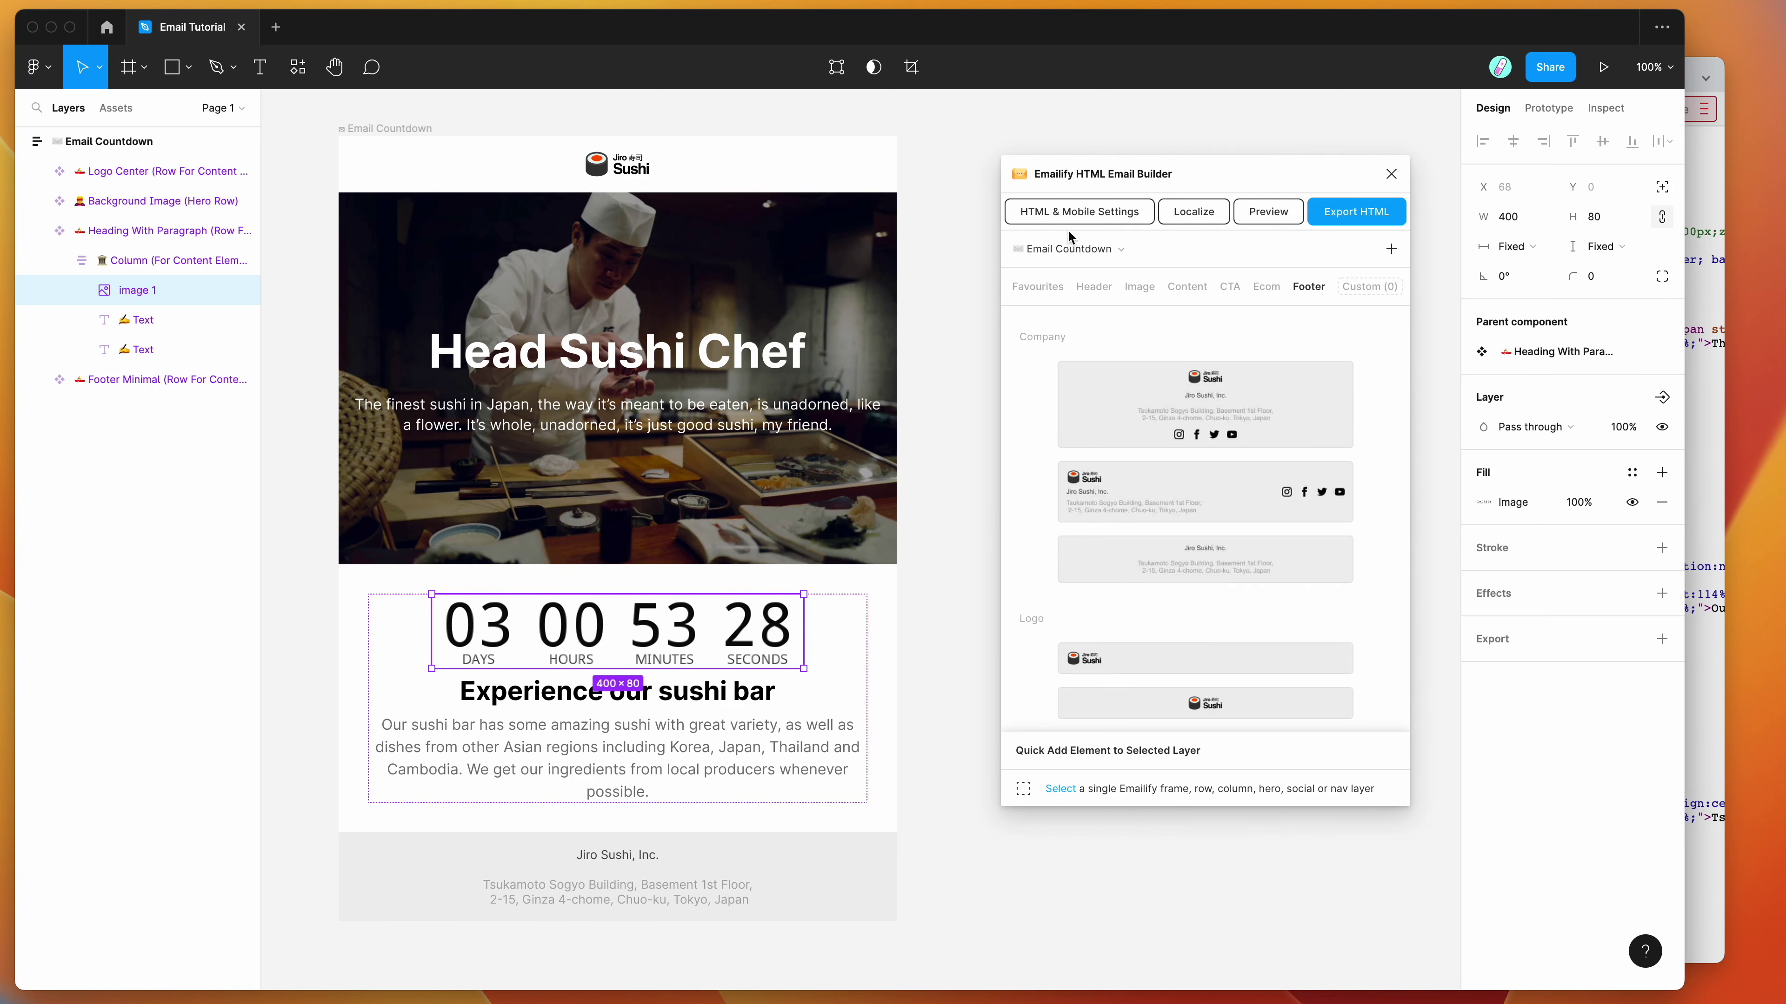
drag(1152, 177, 1103, 174)
scroll(799, 591, right, 1)
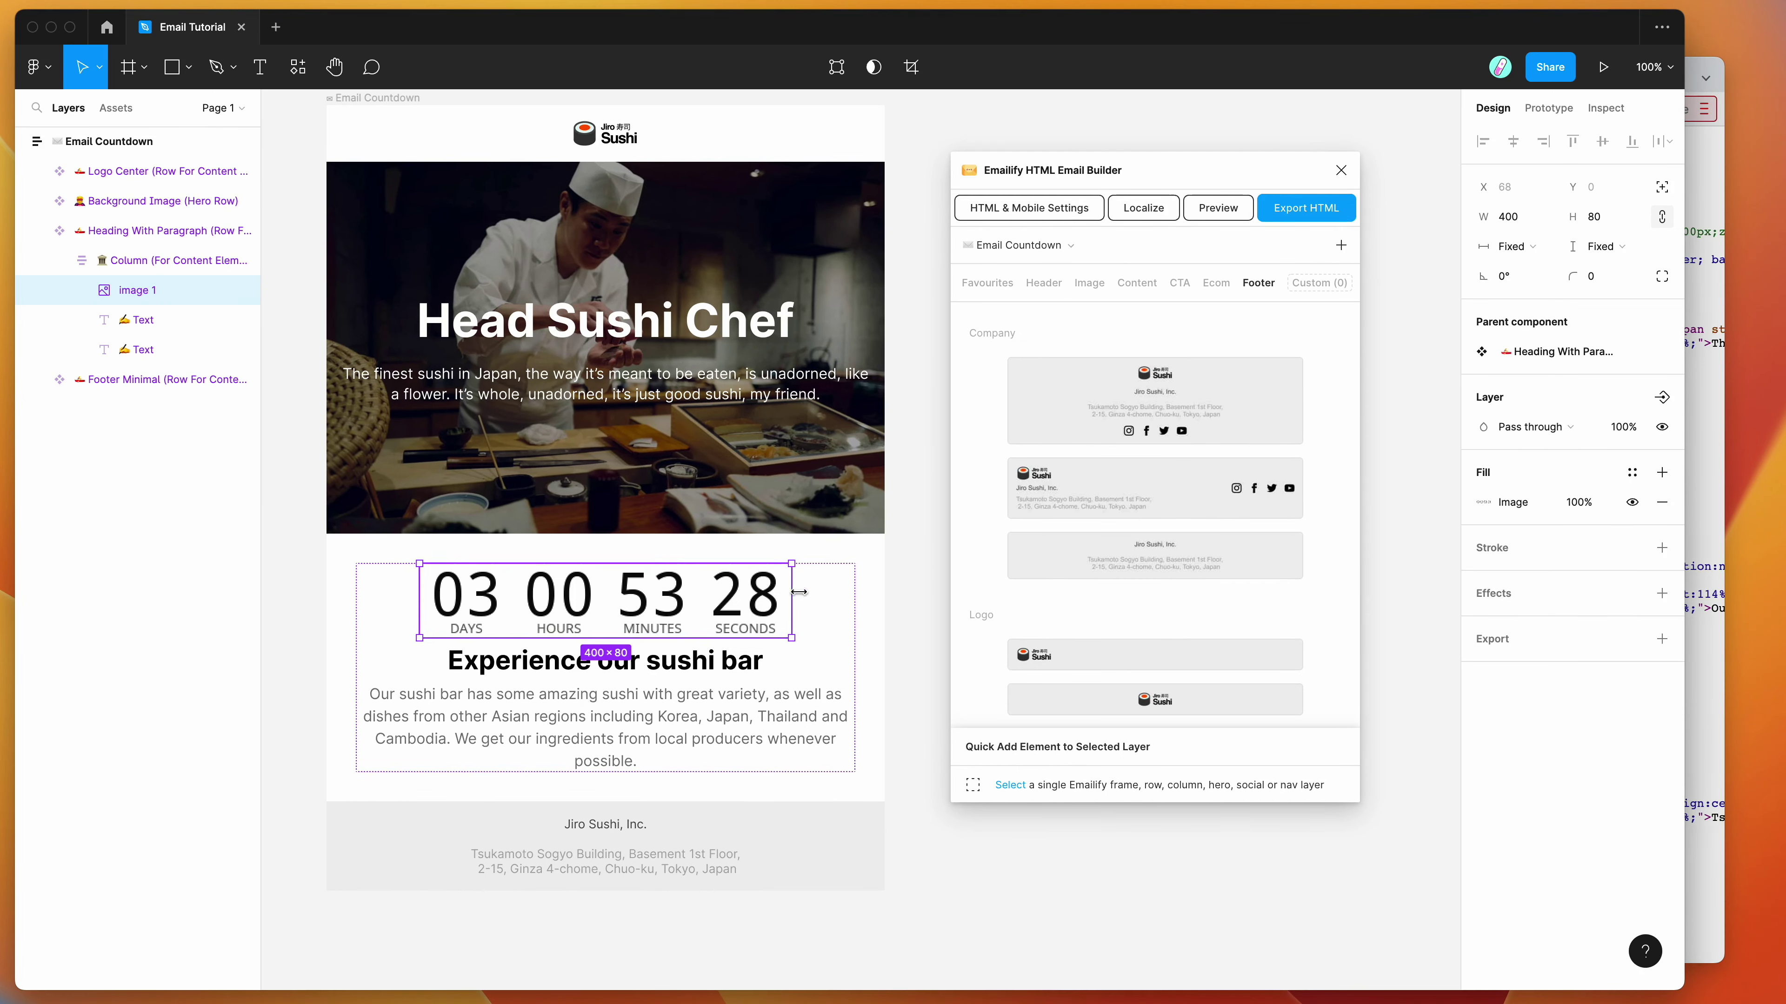
click(905, 535)
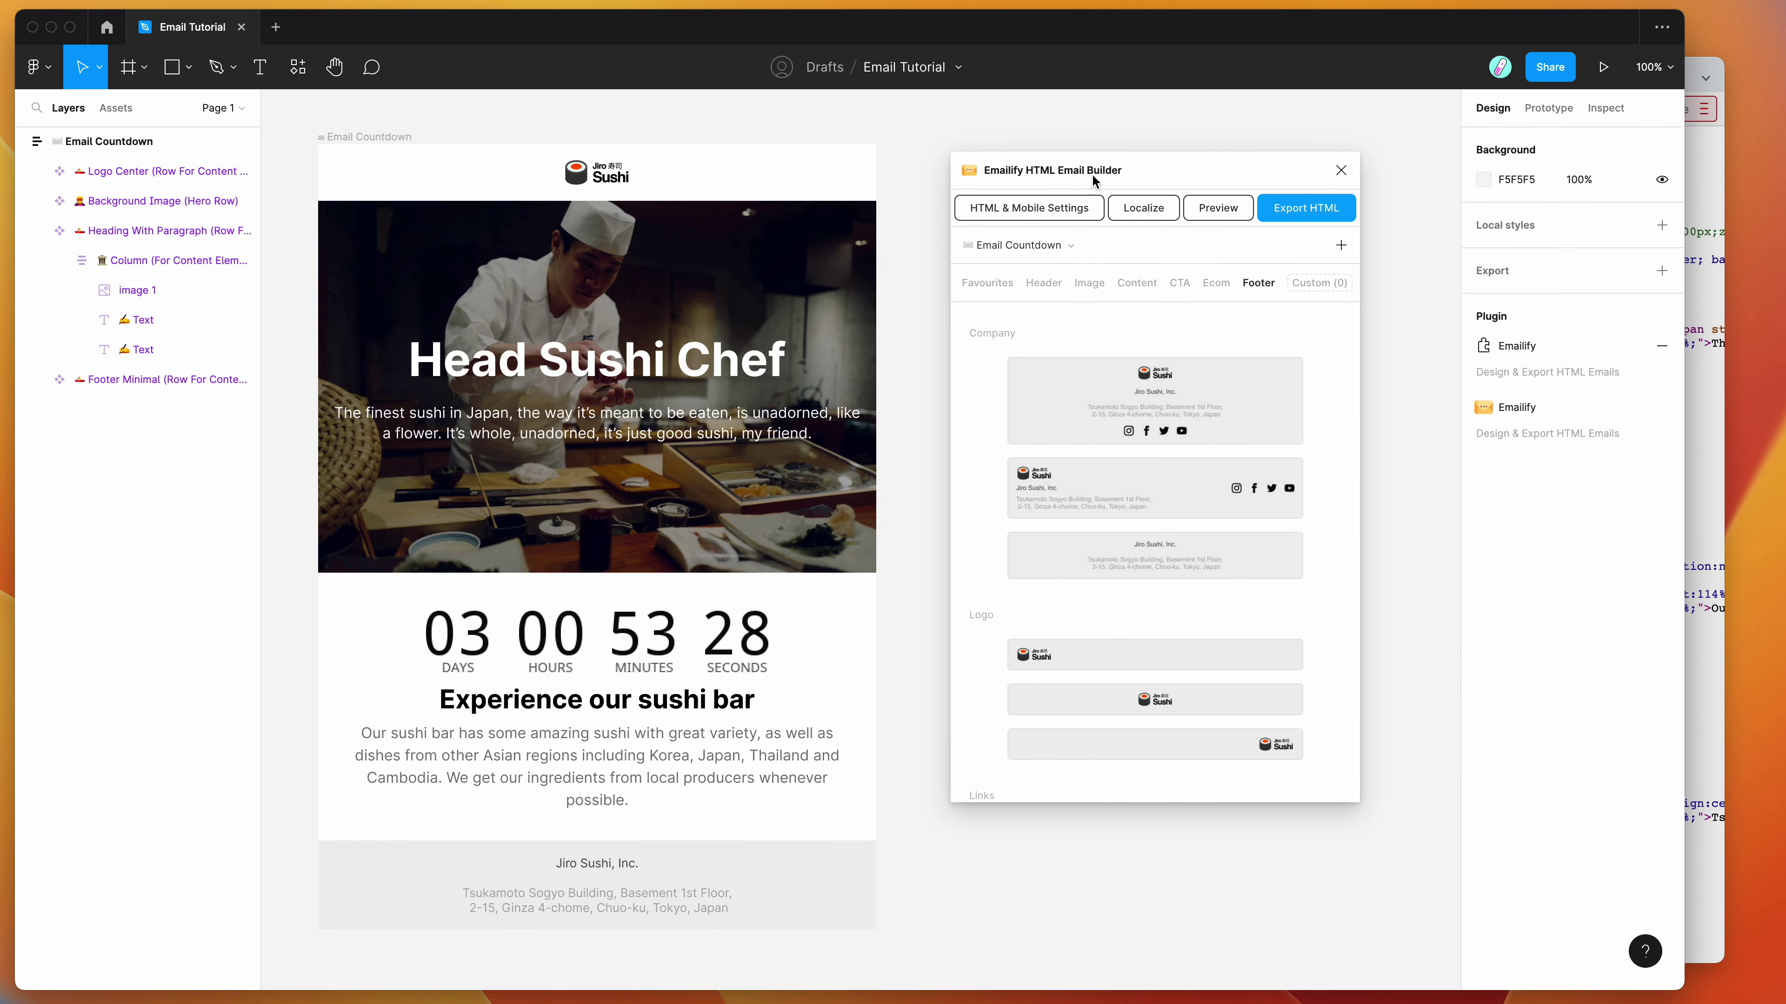
drag(1092, 173, 1105, 186)
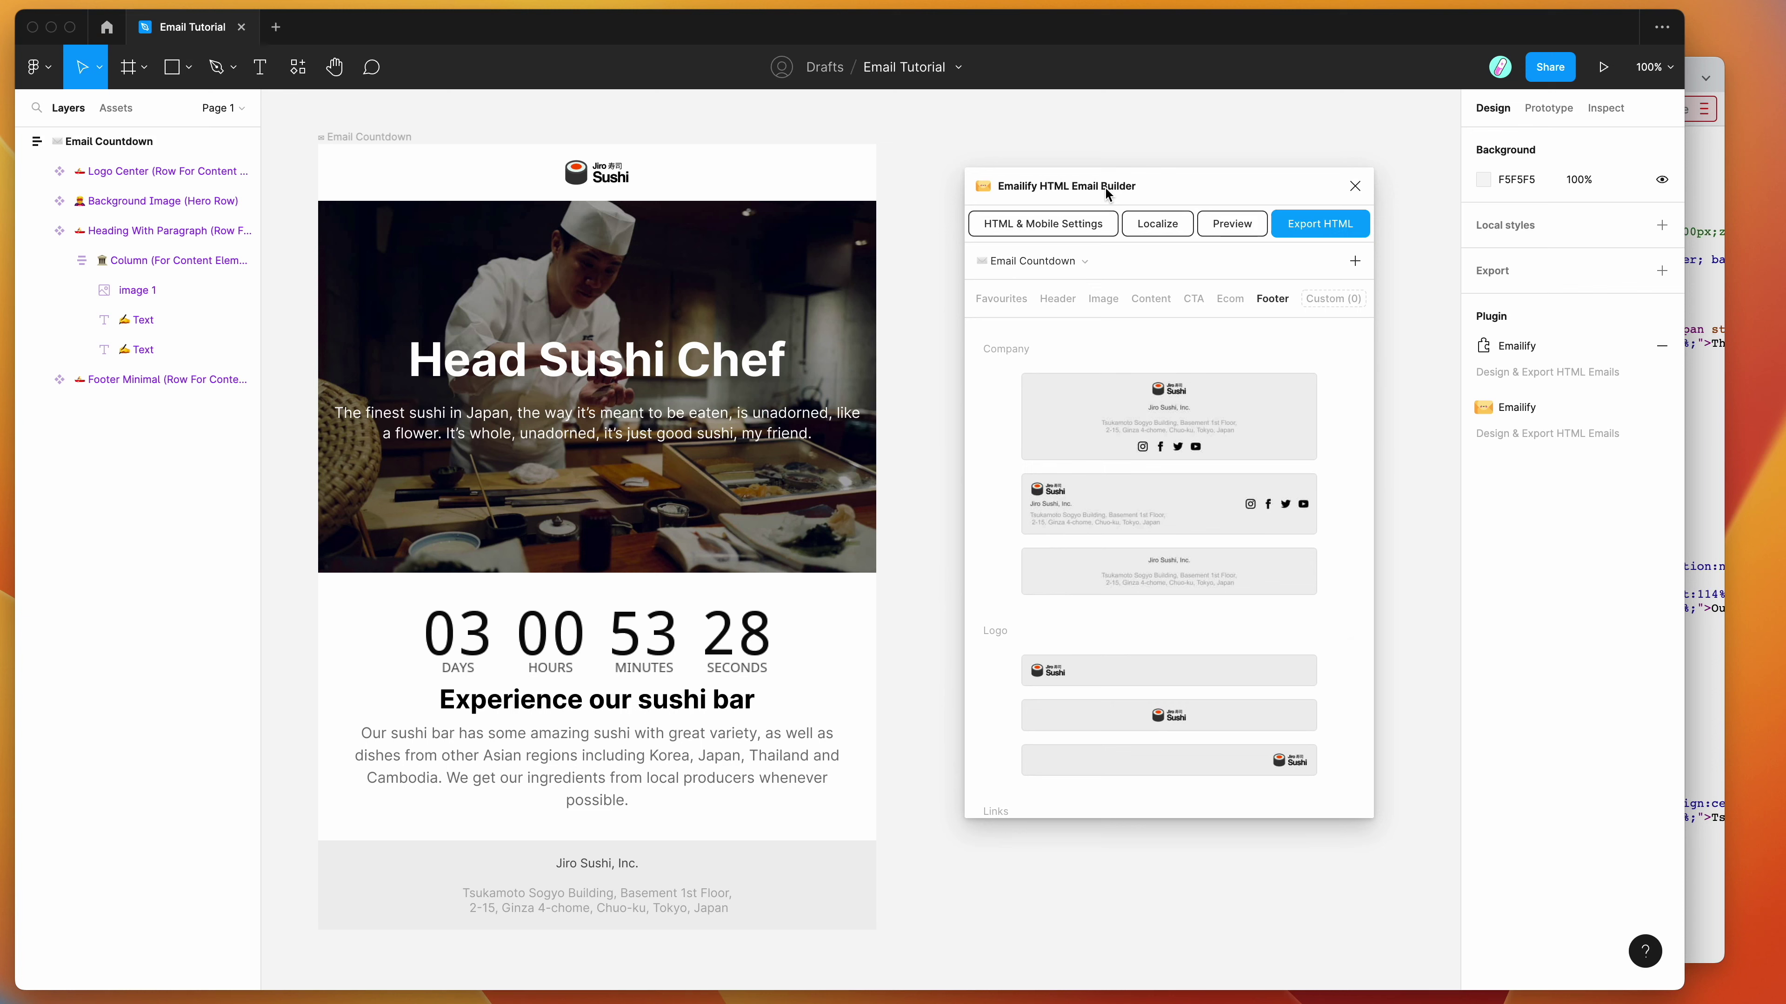
drag(1176, 186, 1150, 189)
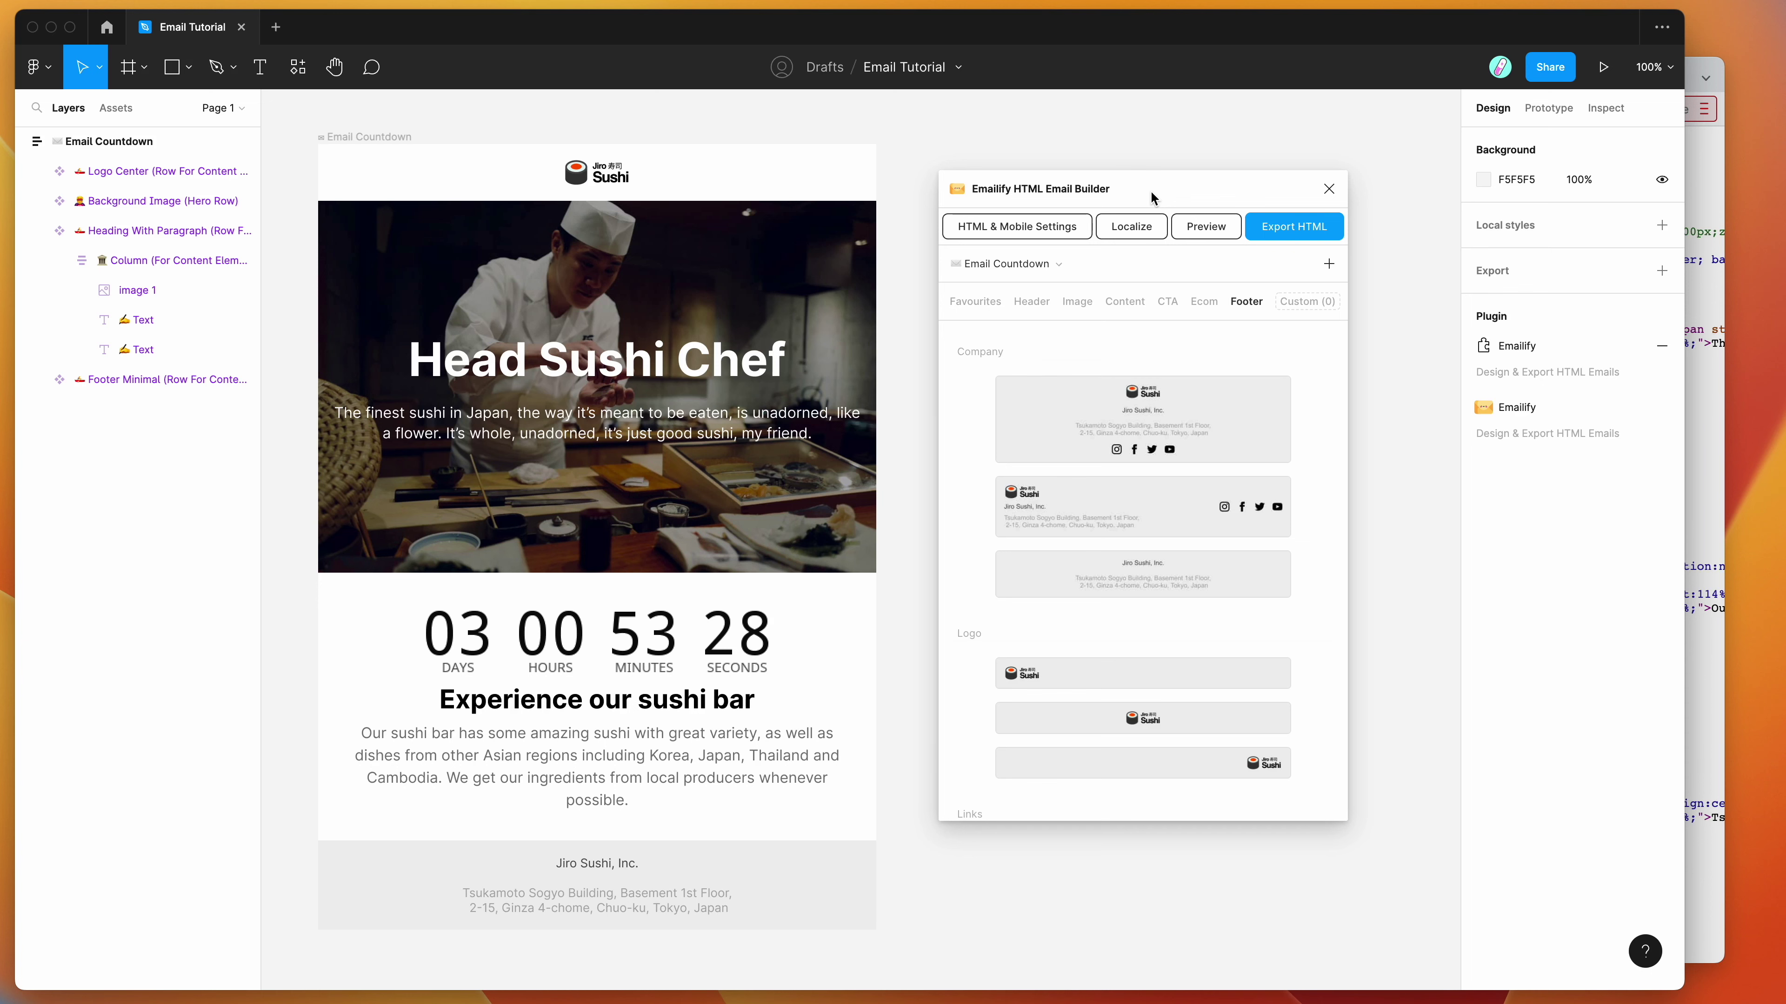
mouse_move(1150, 190)
mouse_down()
mouse_move(1154, 175)
mouse_move(1118, 193)
mouse_up()
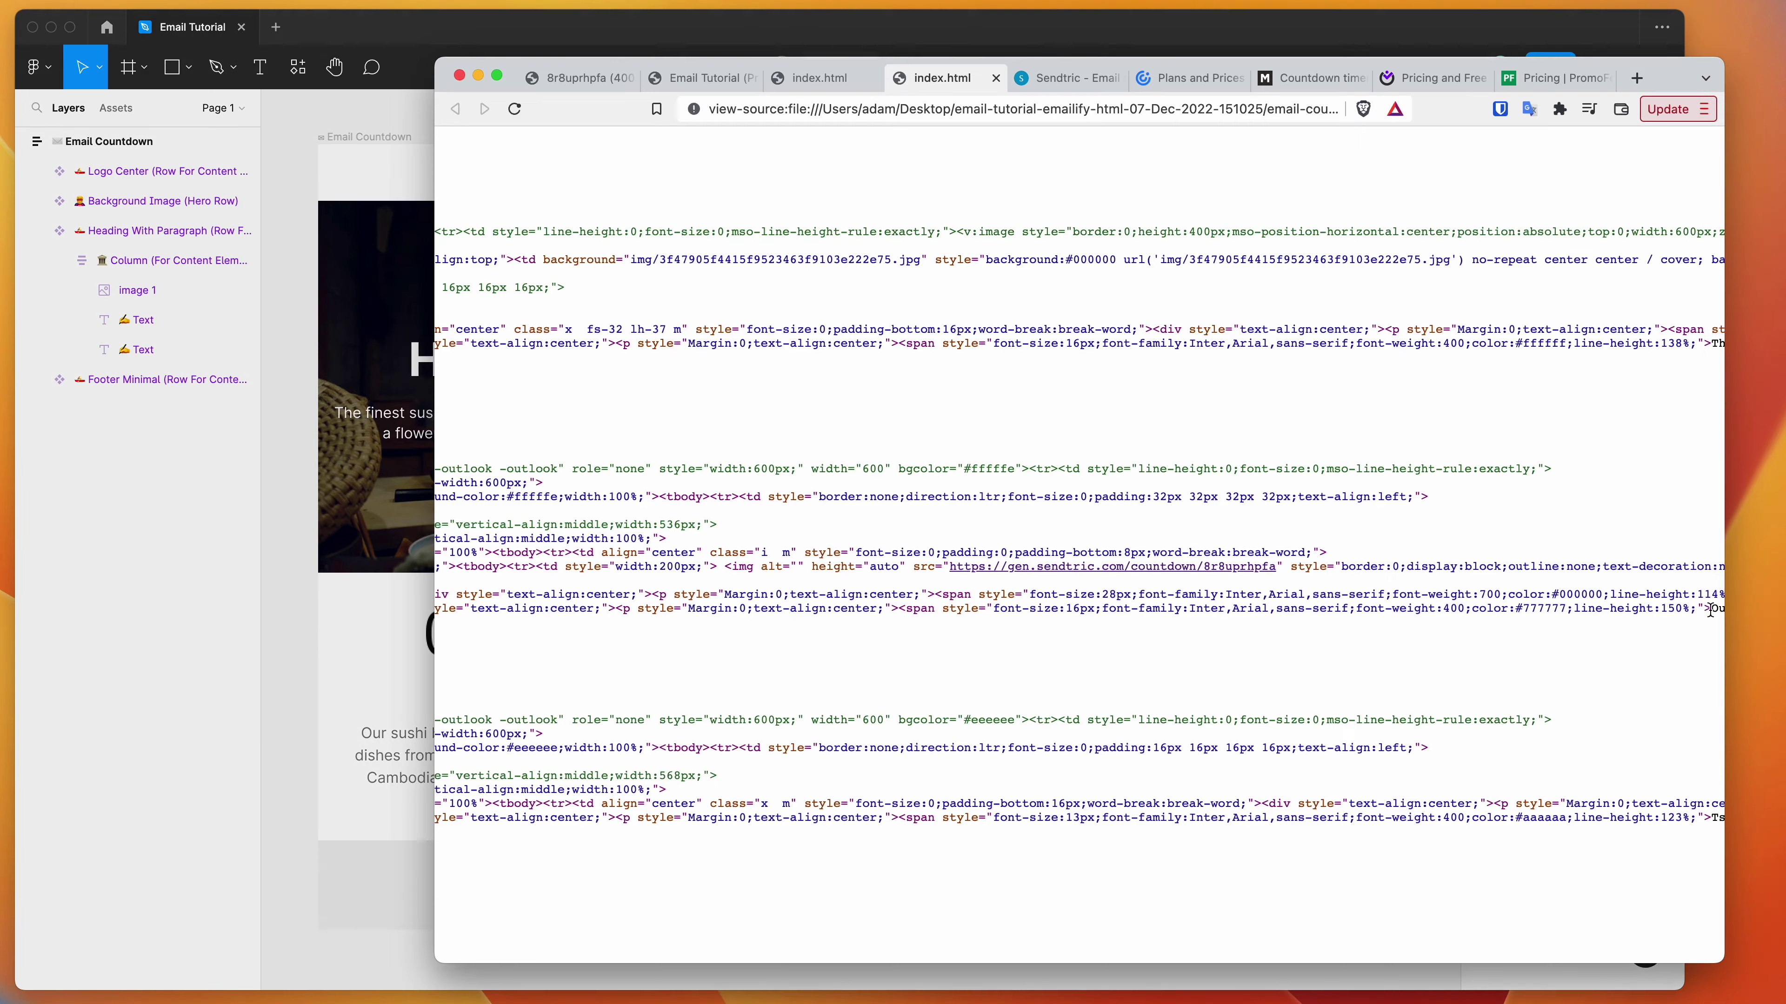
click(1713, 620)
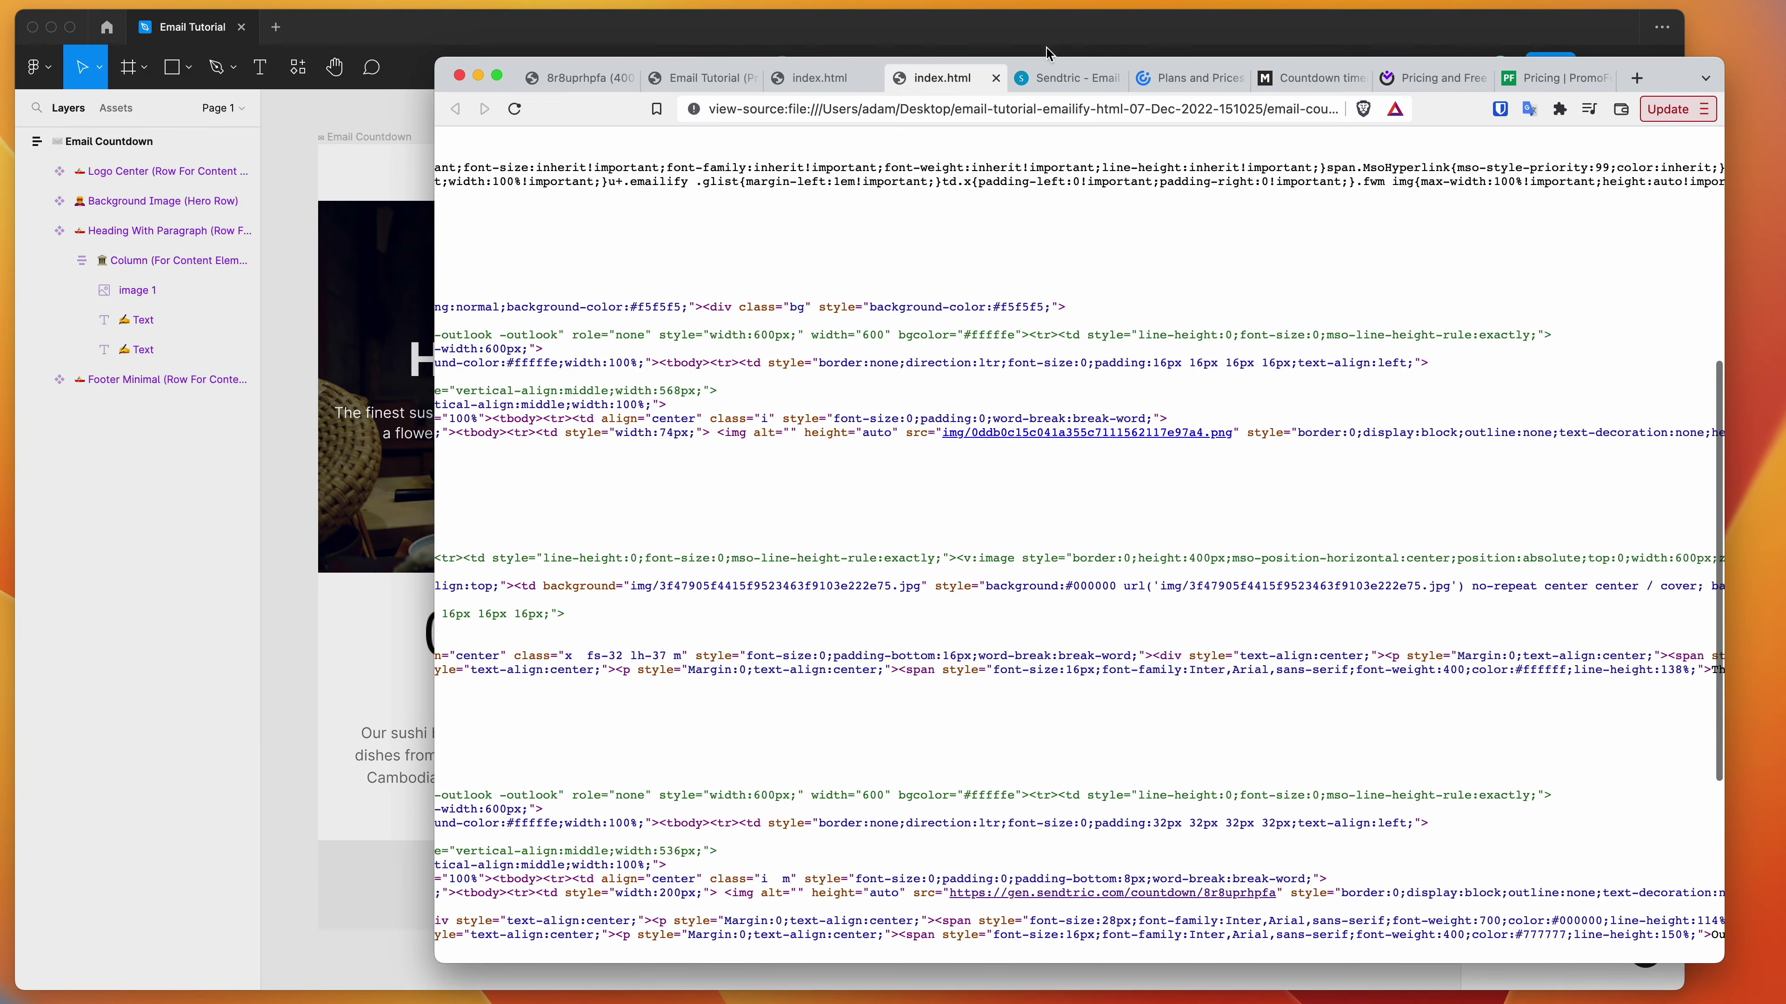
Compare the Sendtric, Plans and Prices, MotionMail and Mailtimer tabs, ending on the Mailtimer home page
click(1065, 77)
scroll(766, 360, up, 3)
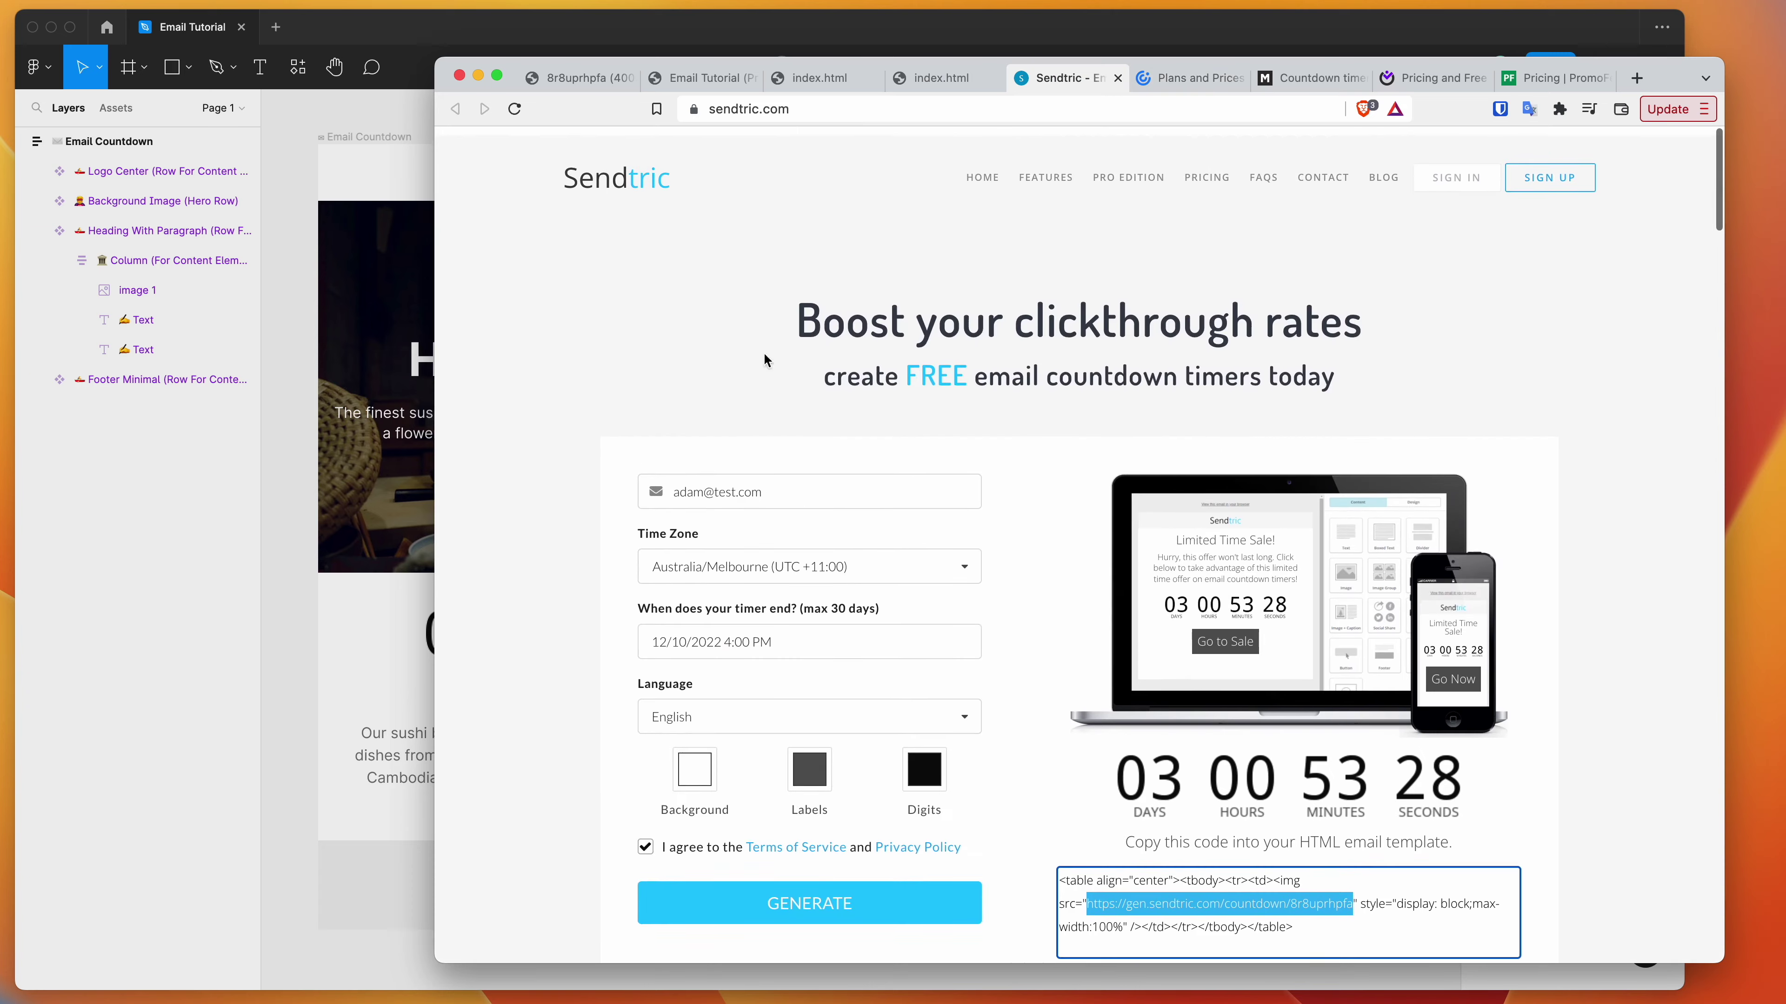
click(1167, 79)
click(1309, 79)
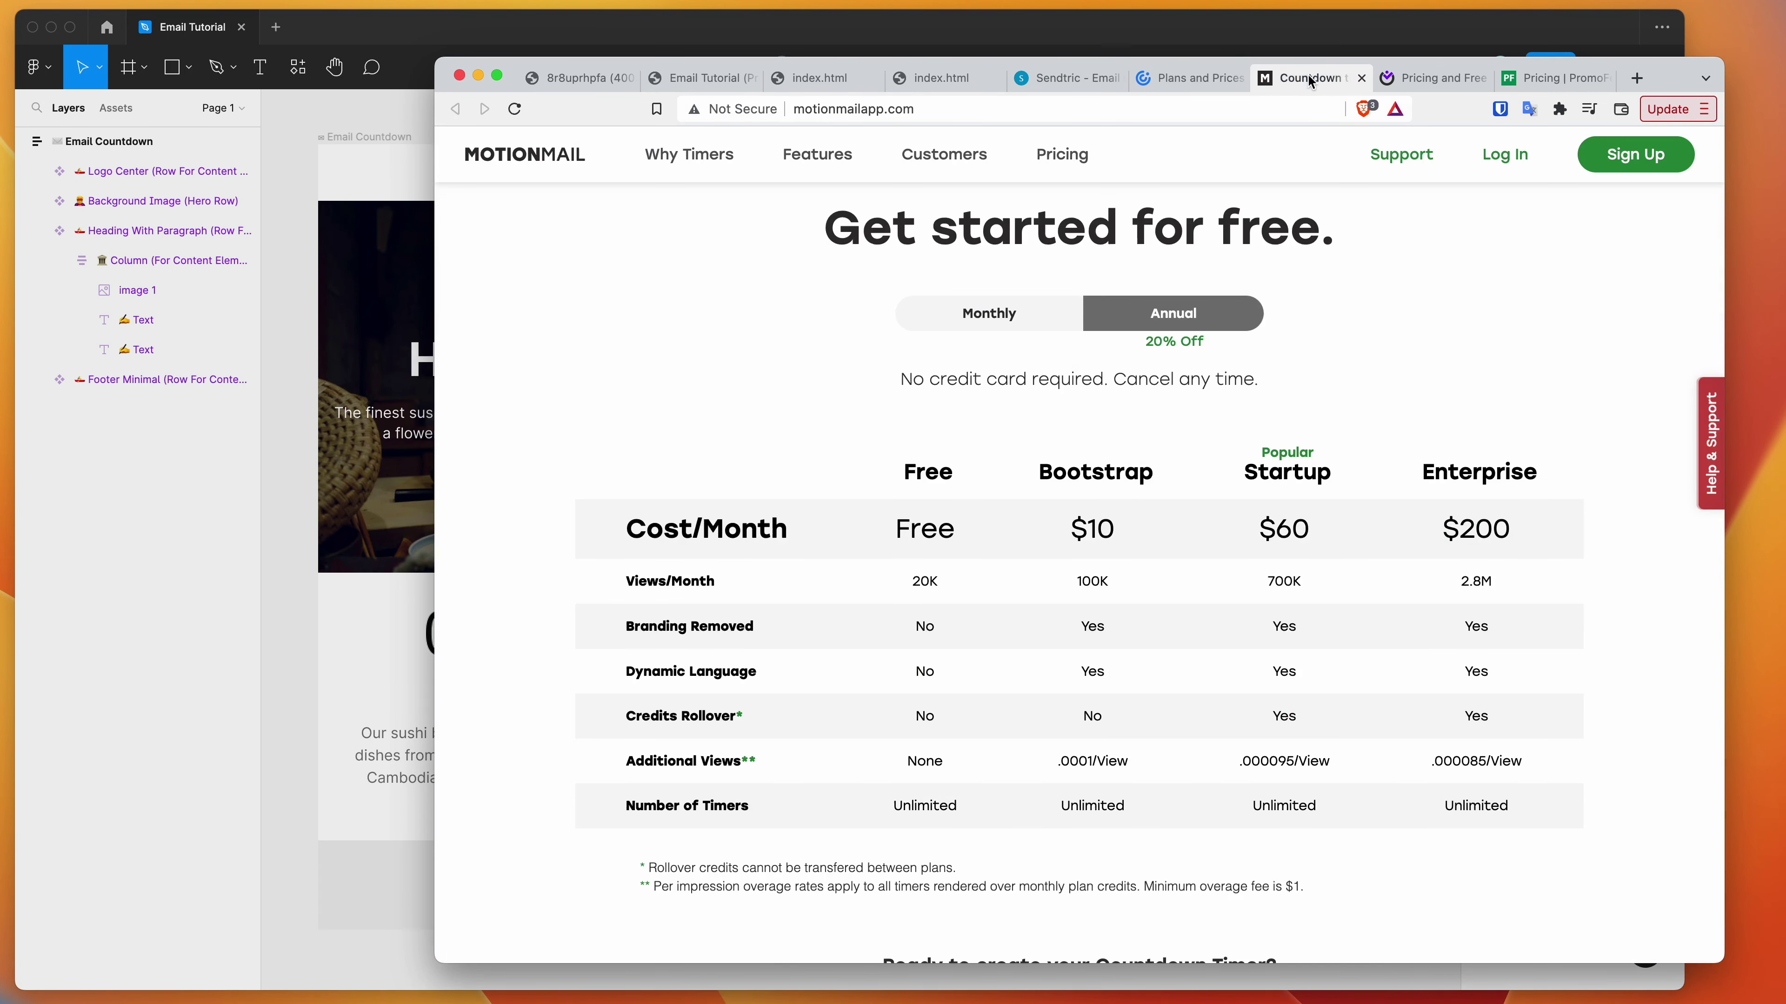
scroll(1027, 429, up, 20)
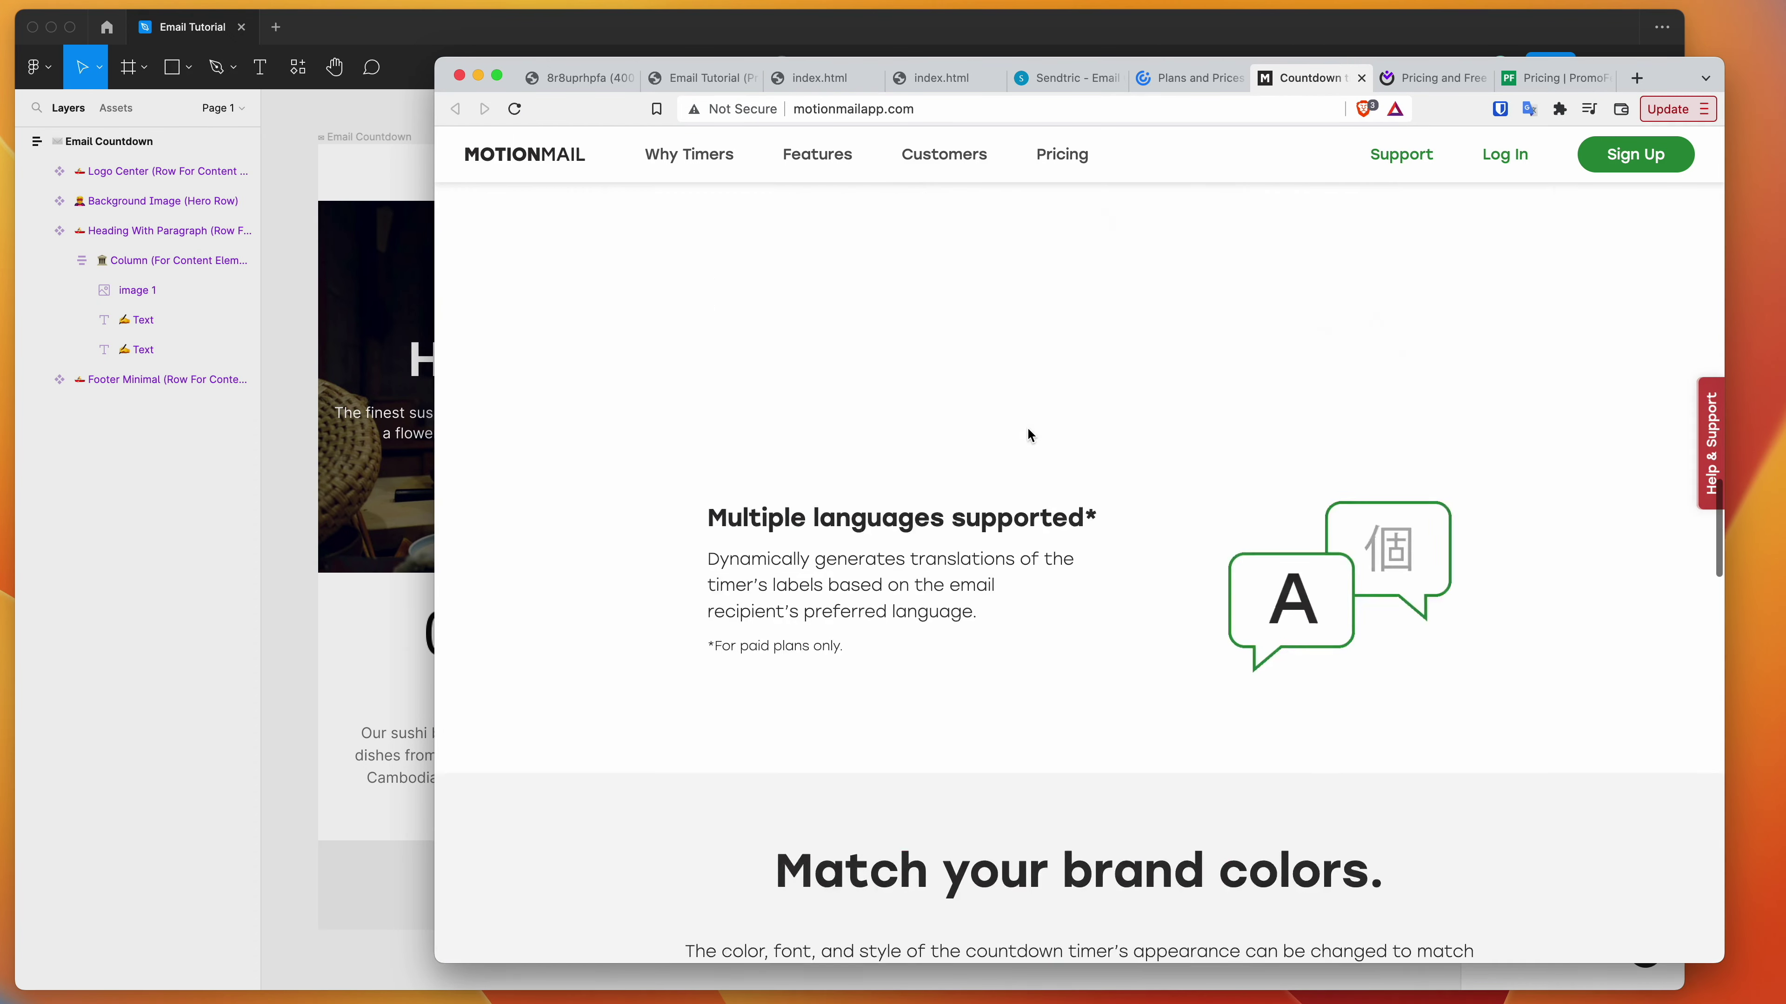
click(1452, 75)
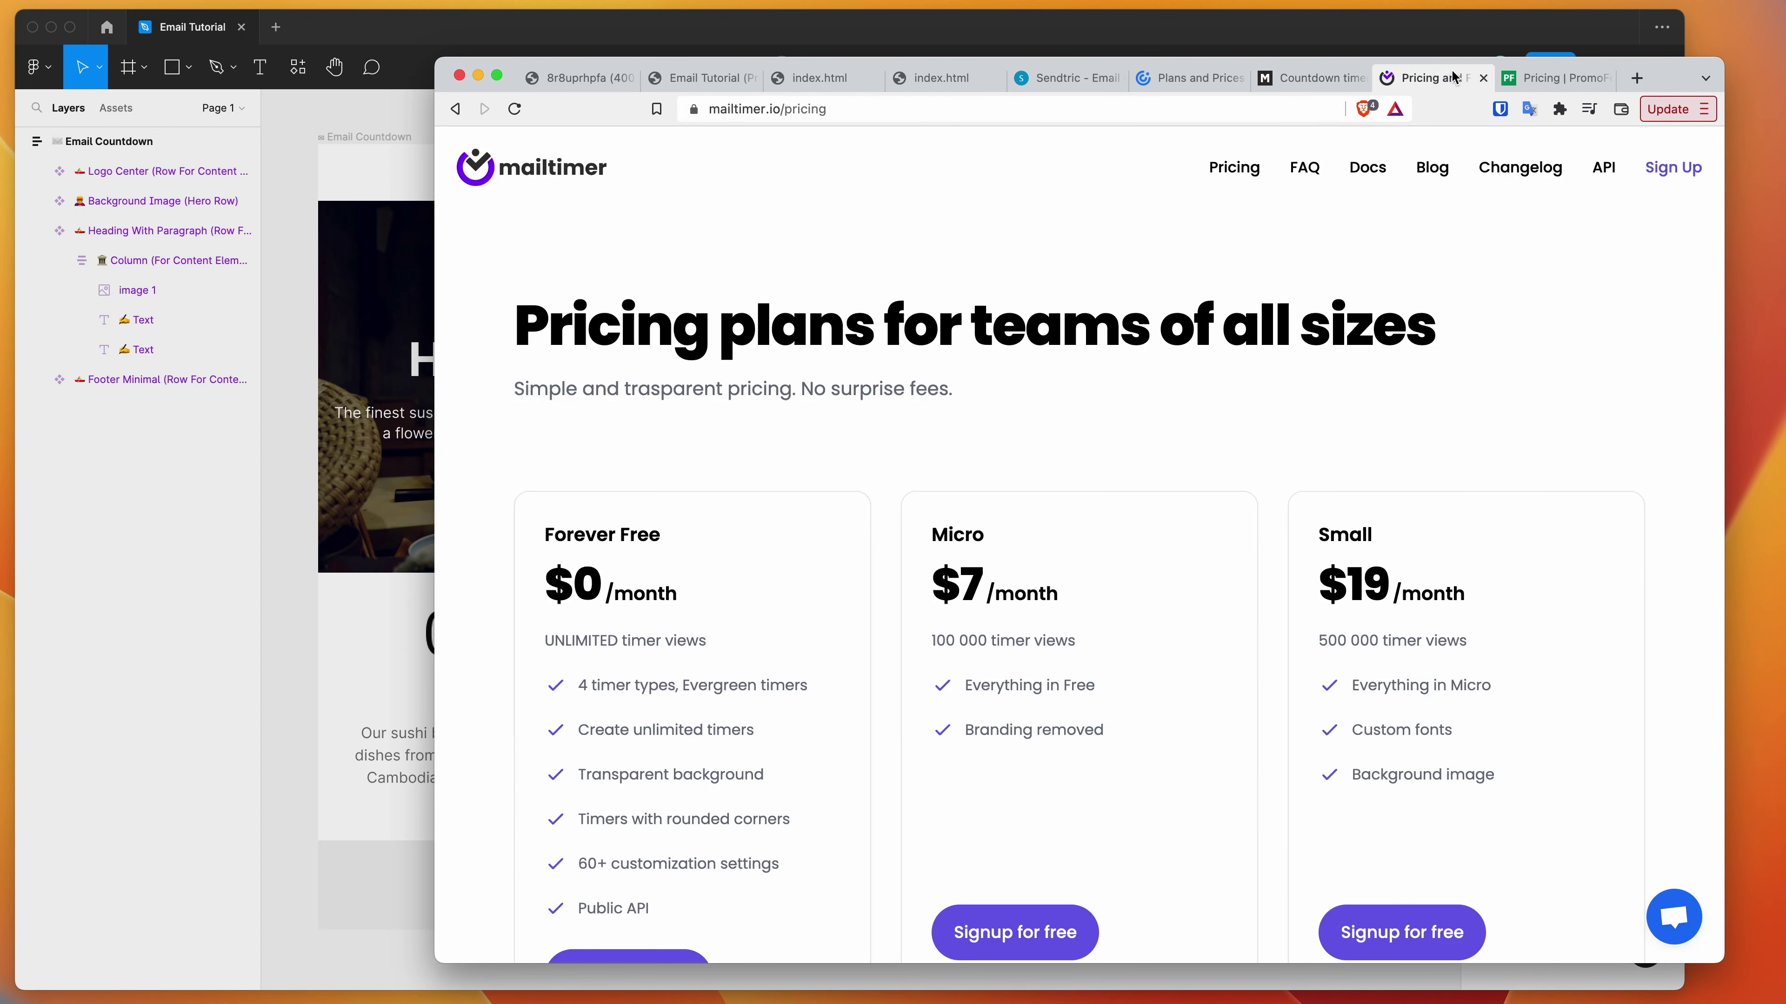
click(534, 166)
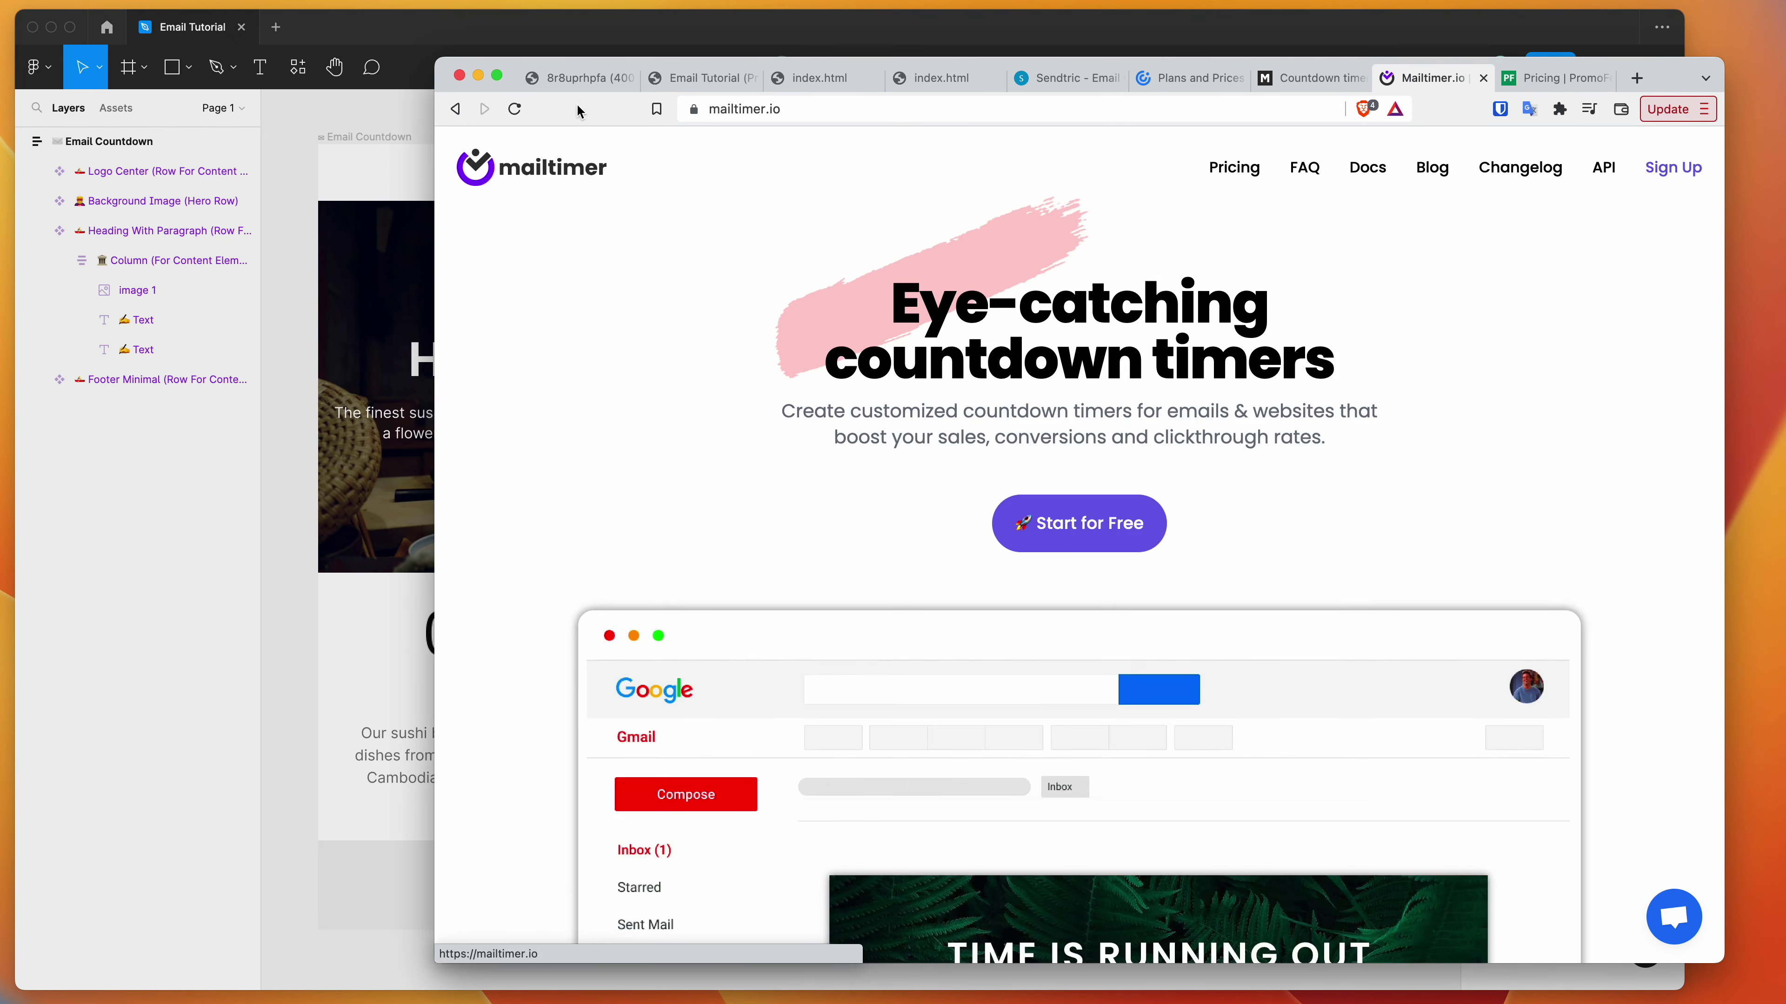
Scroll through the mailtimer.io home page, briefly returning to the sushi email design
scroll(555, 394, down, 7)
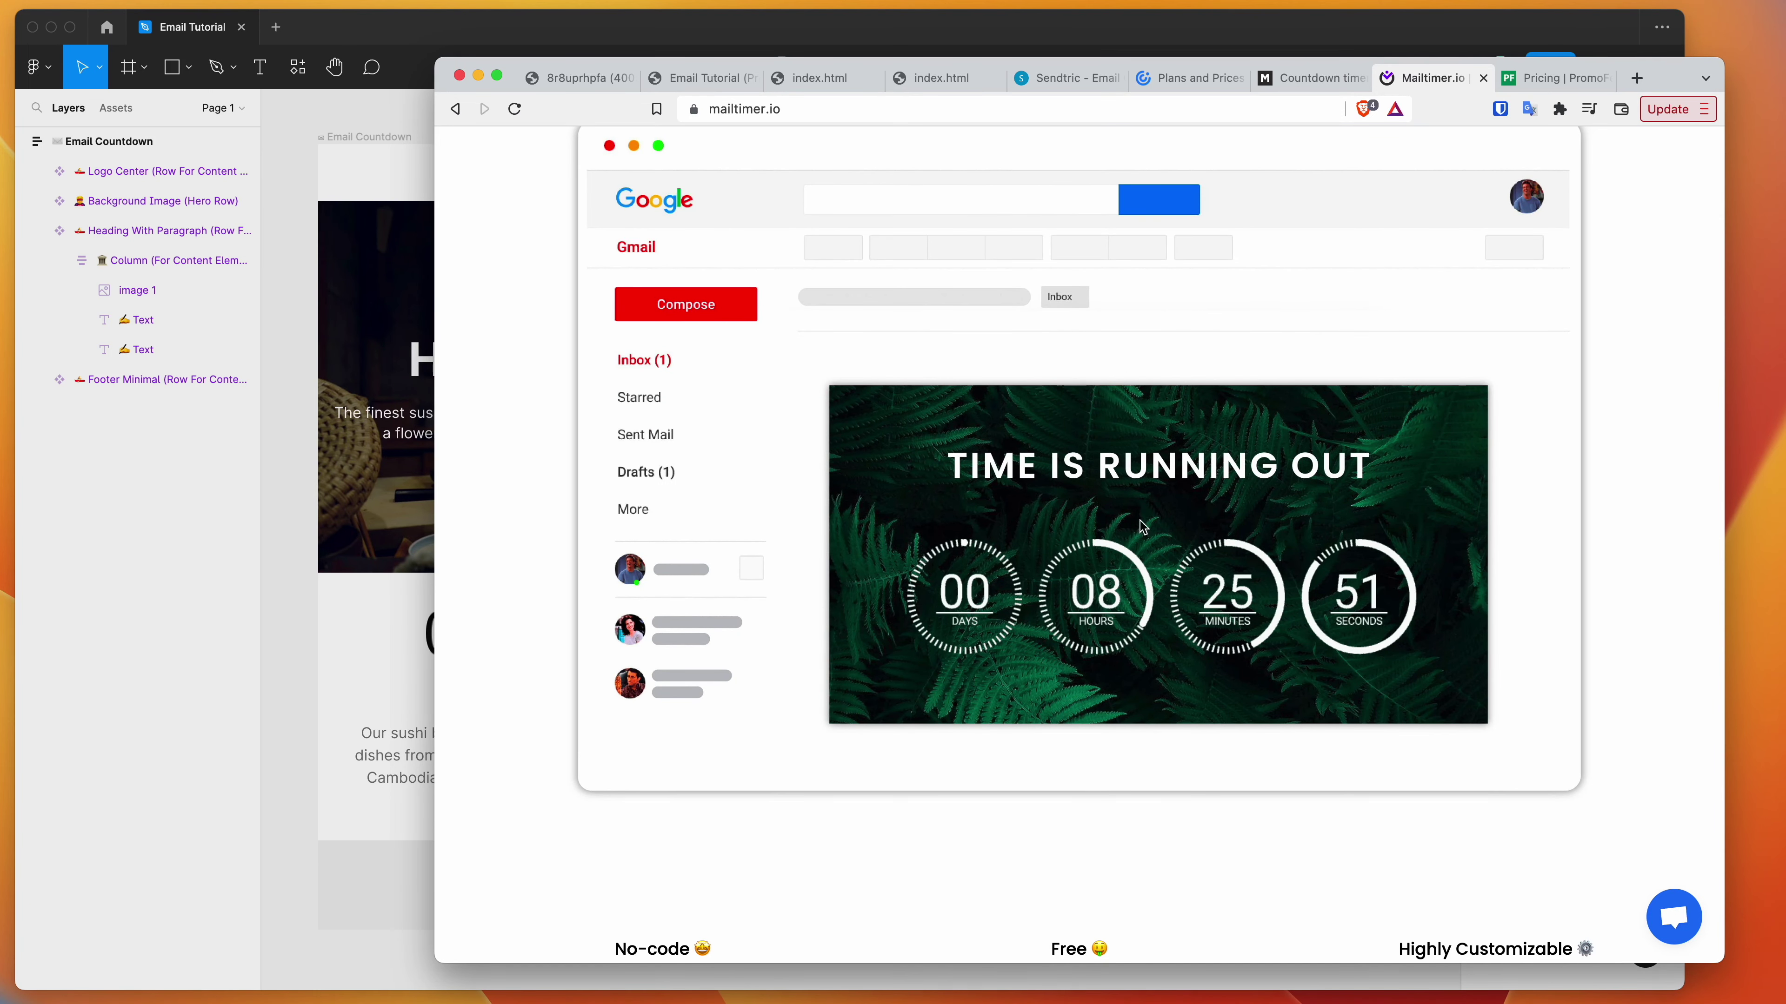
scroll(1041, 563, down, 1)
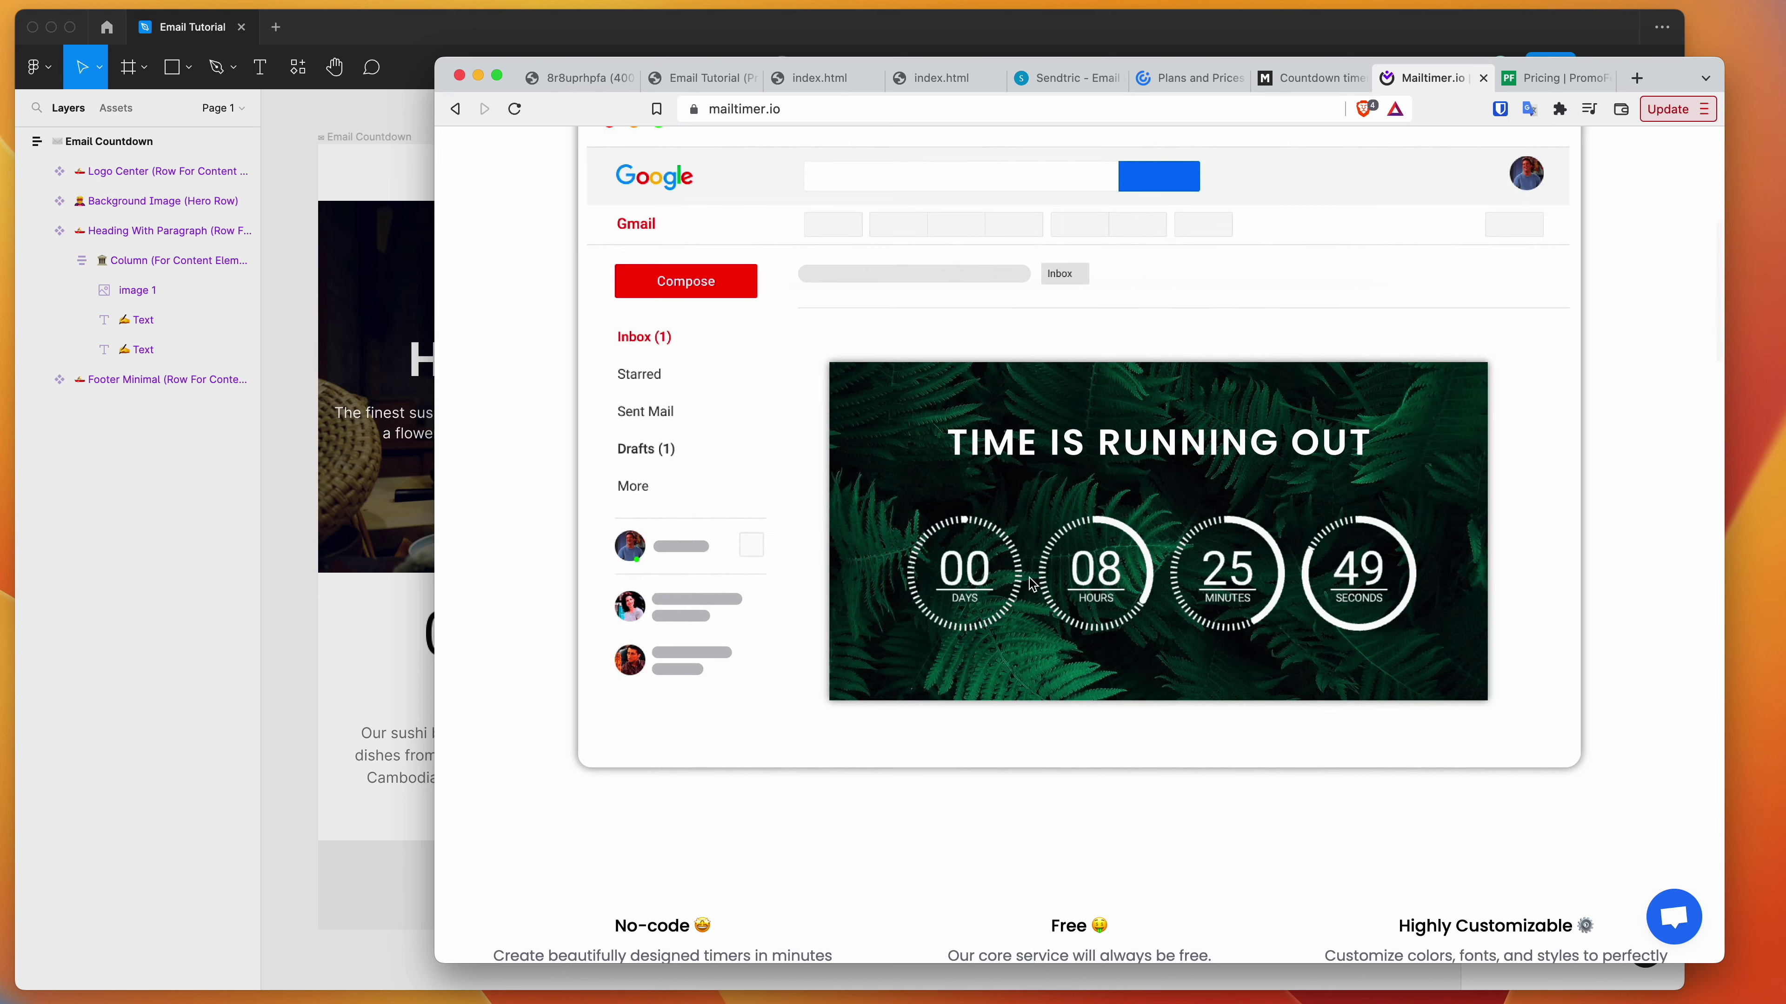
scroll(1309, 582, down, 8)
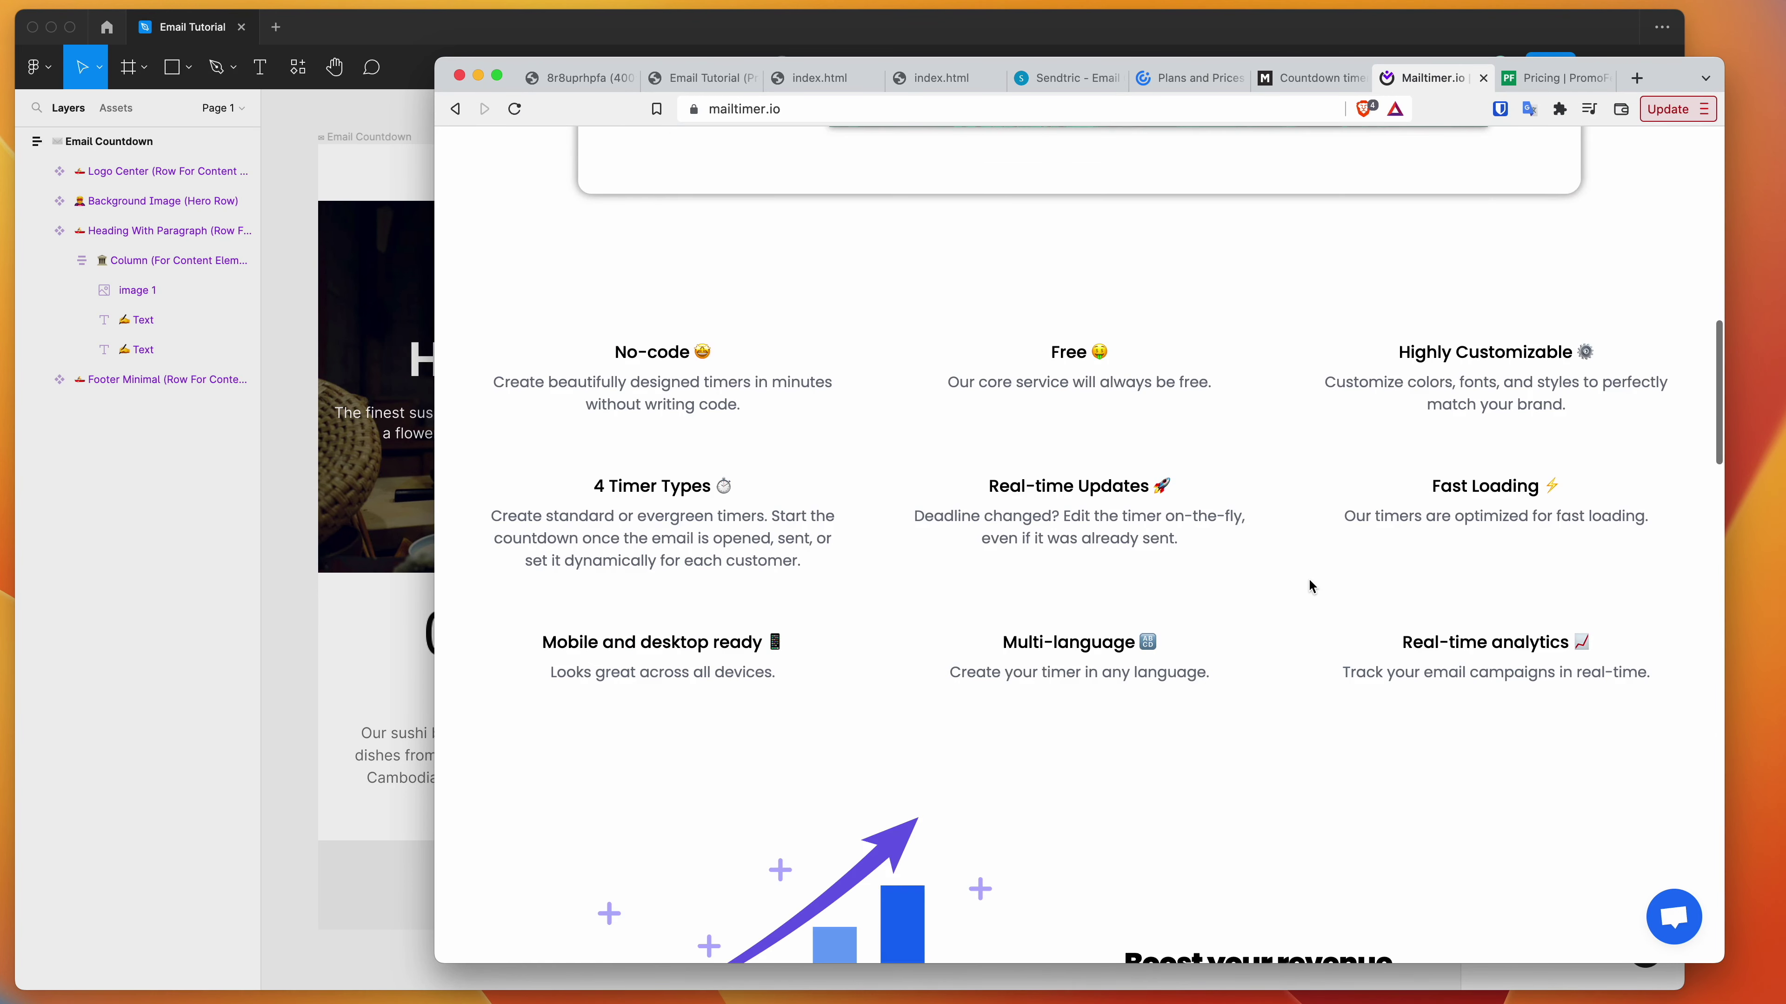
click(371, 520)
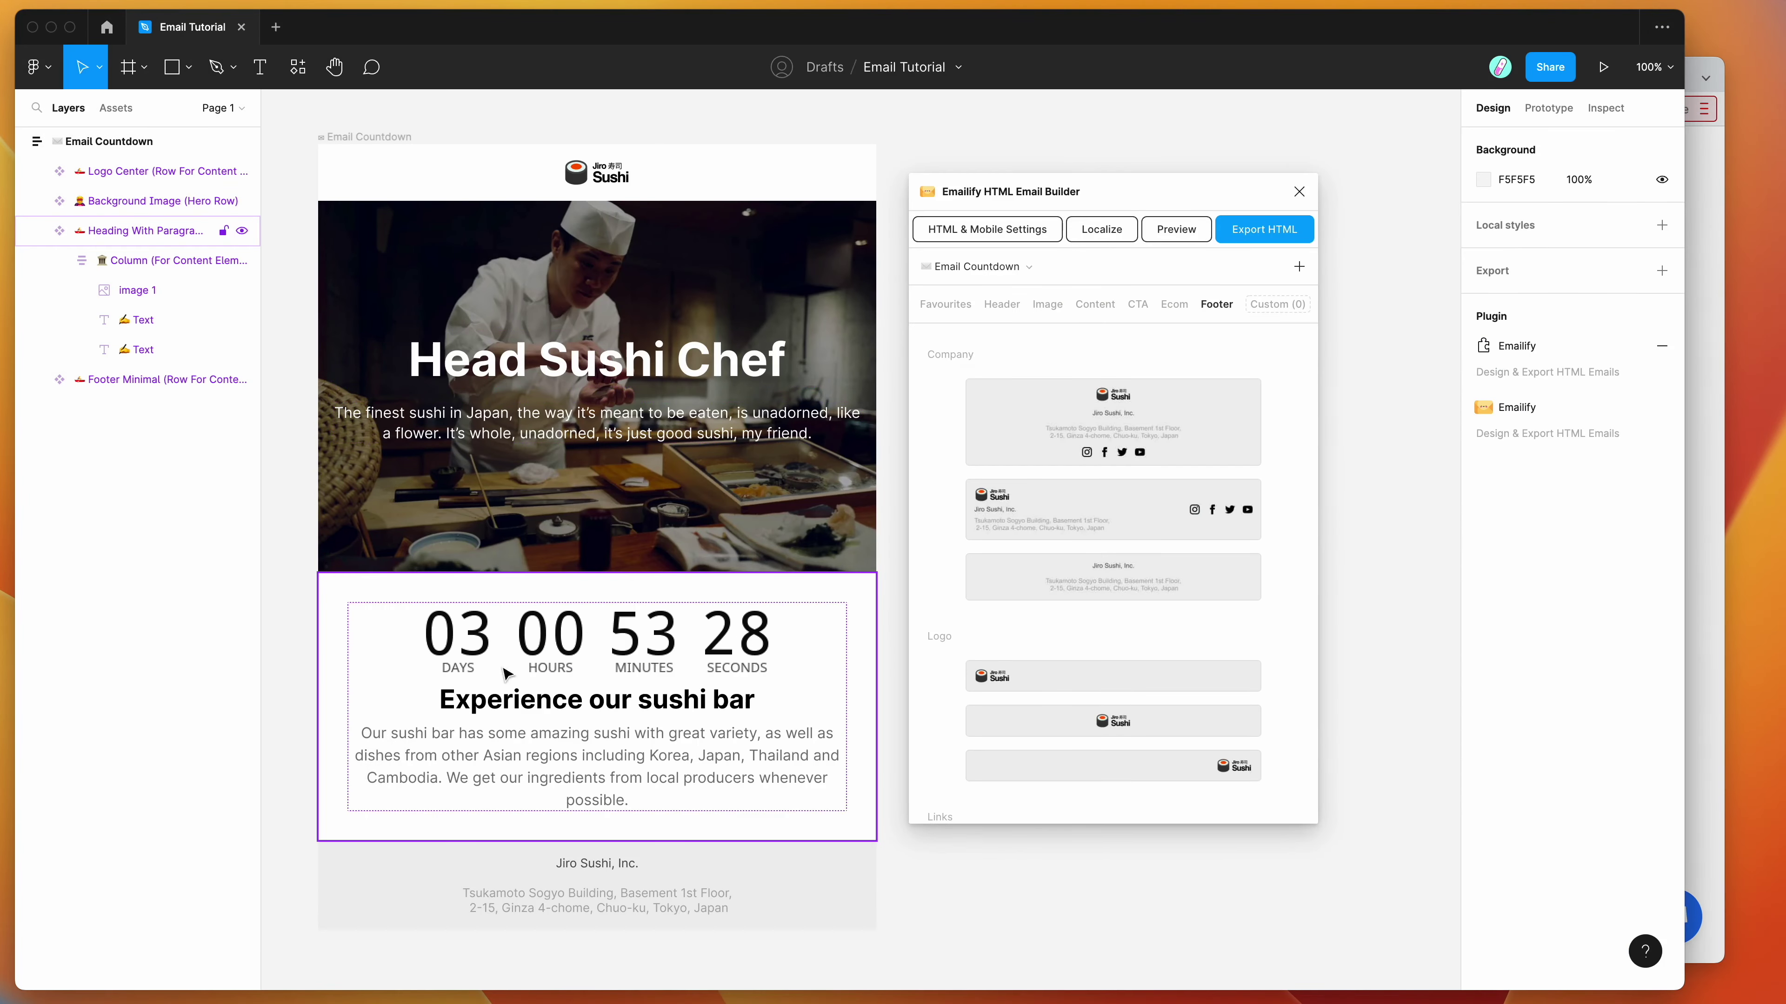
click(1699, 615)
scroll(1414, 605, down, 5)
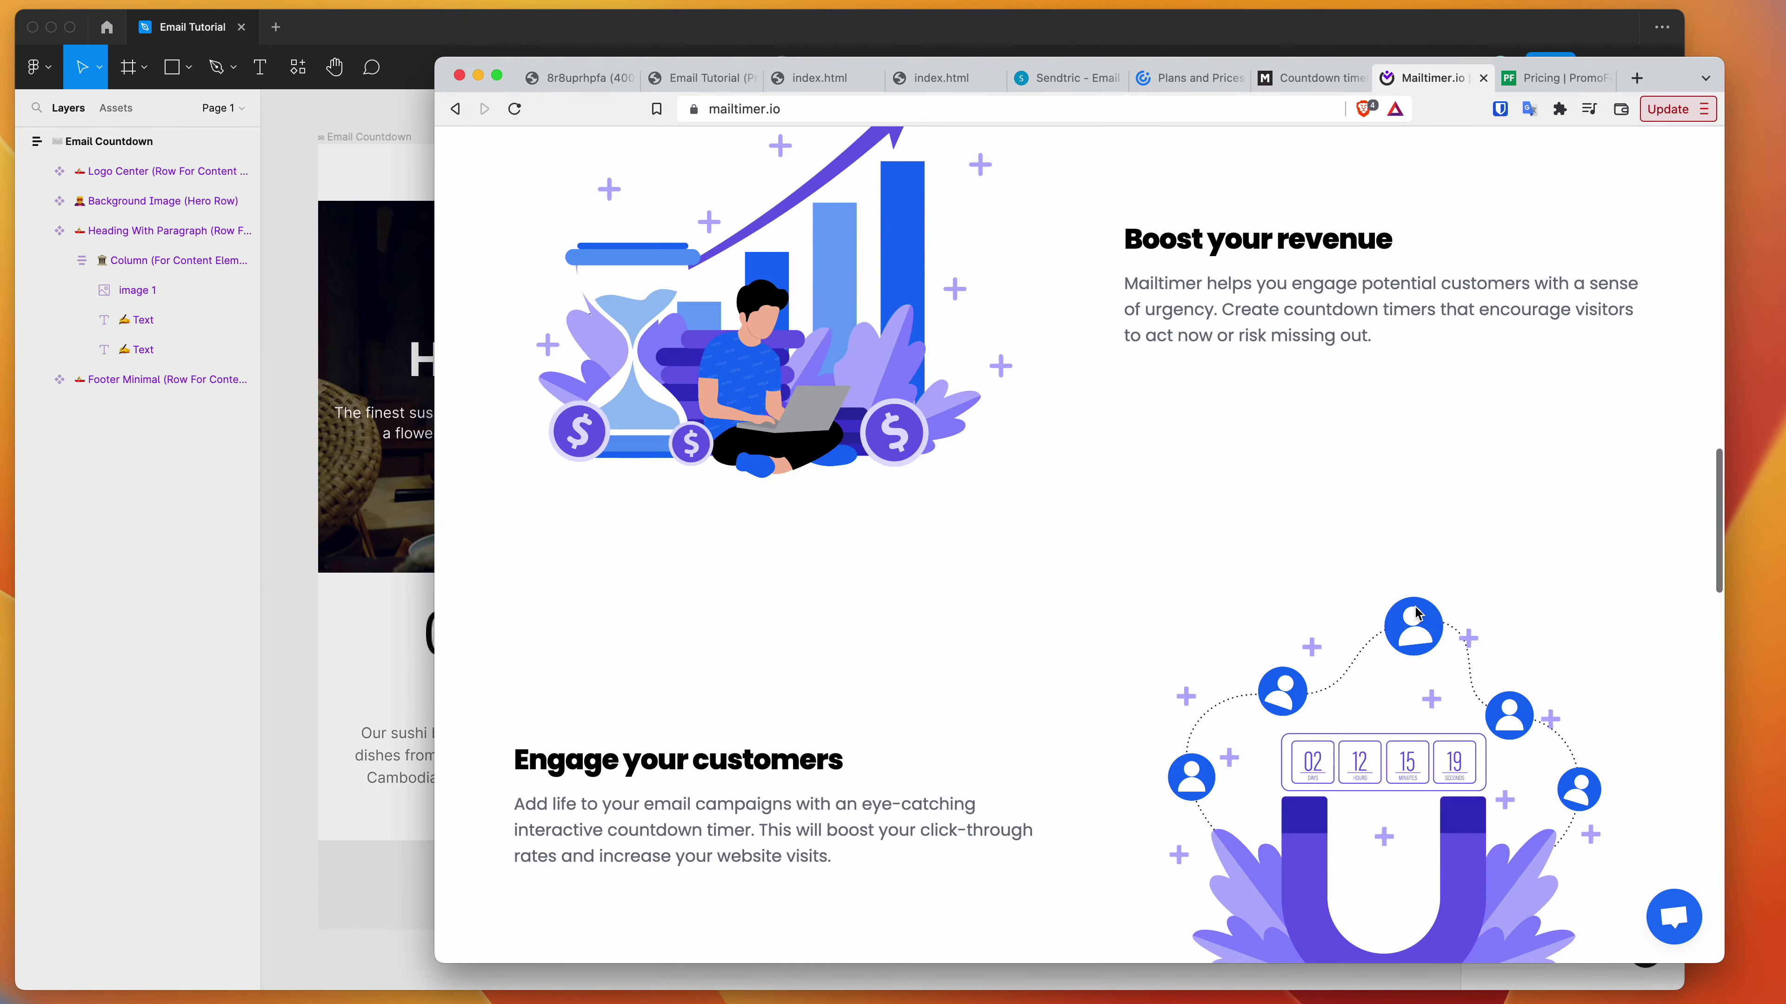
scroll(1016, 503, down, 5)
scroll(1016, 504, down, 15)
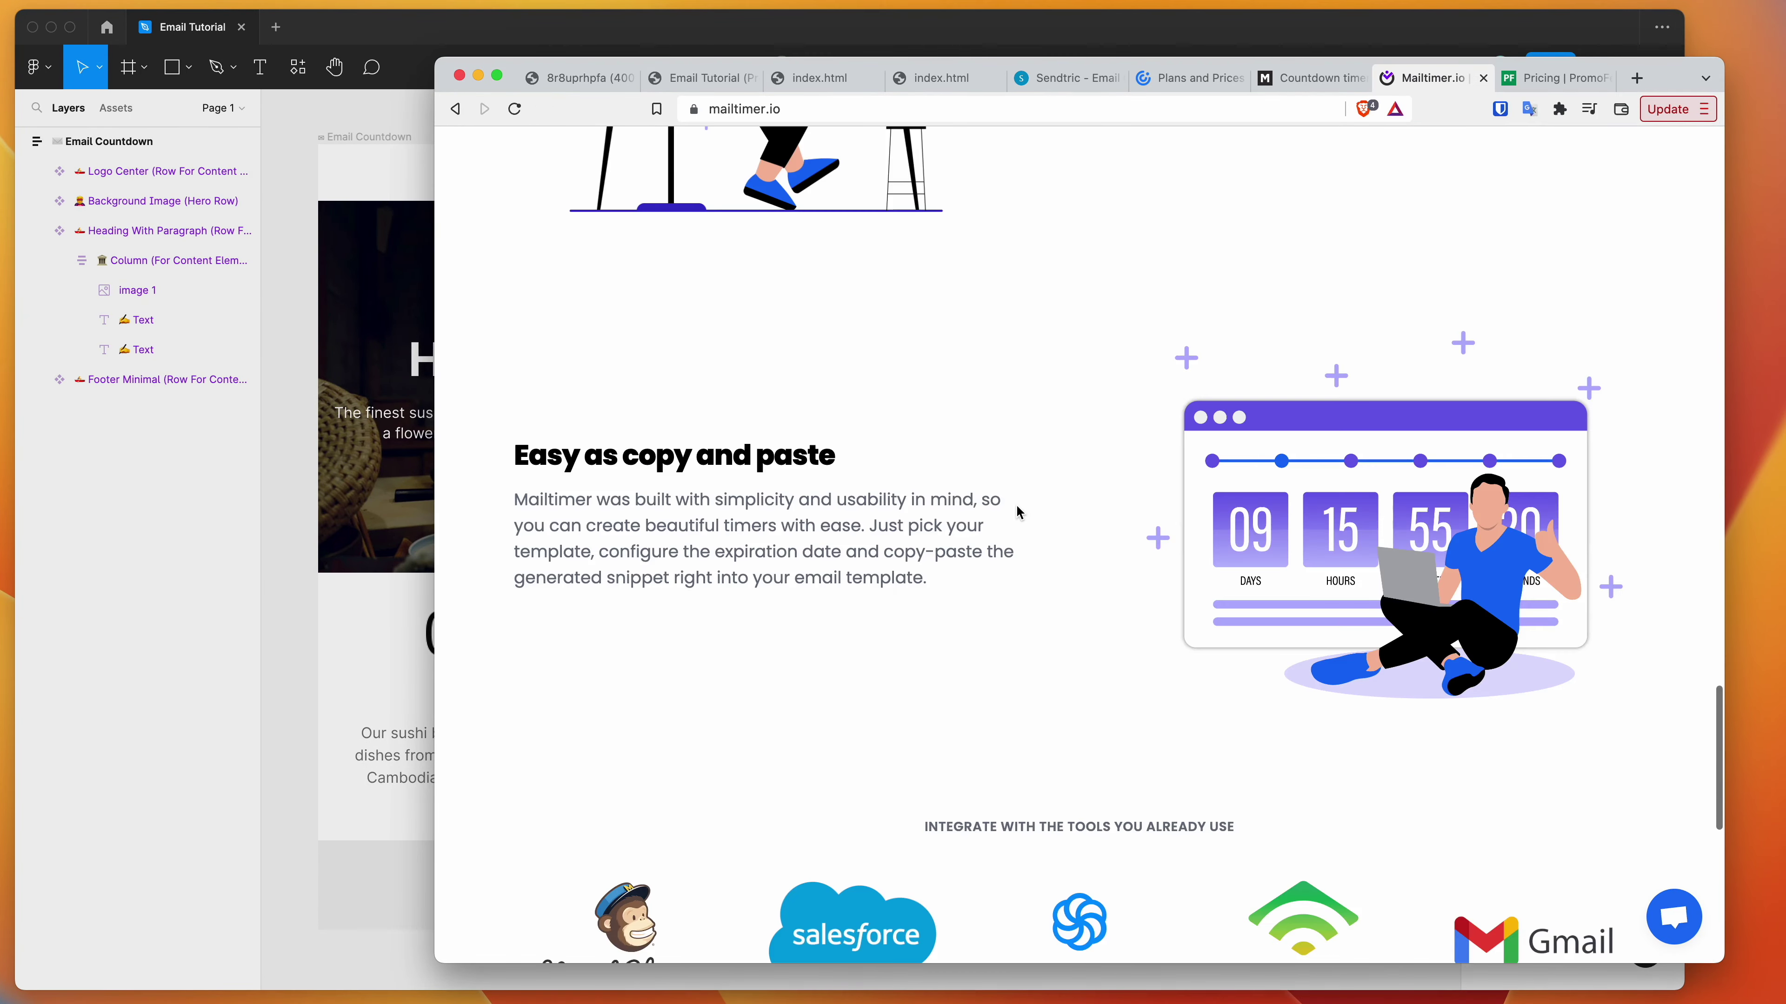
scroll(1016, 504, up, 20)
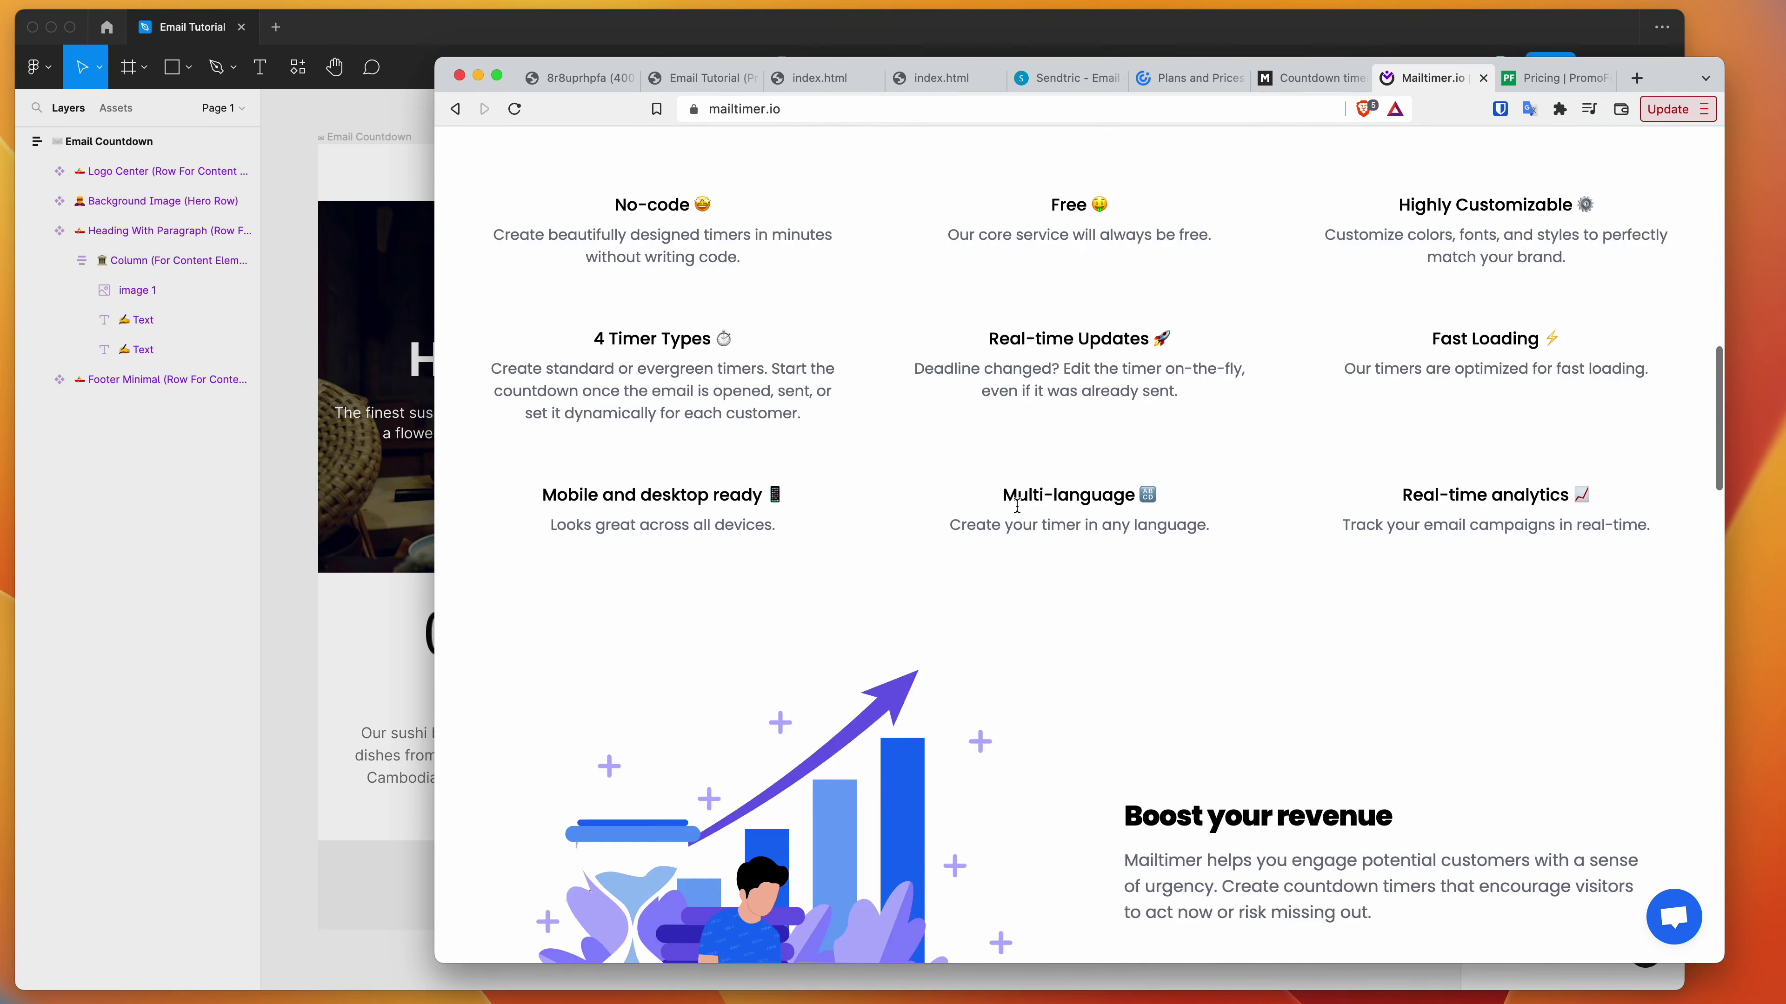
scroll(1018, 512, up, 3)
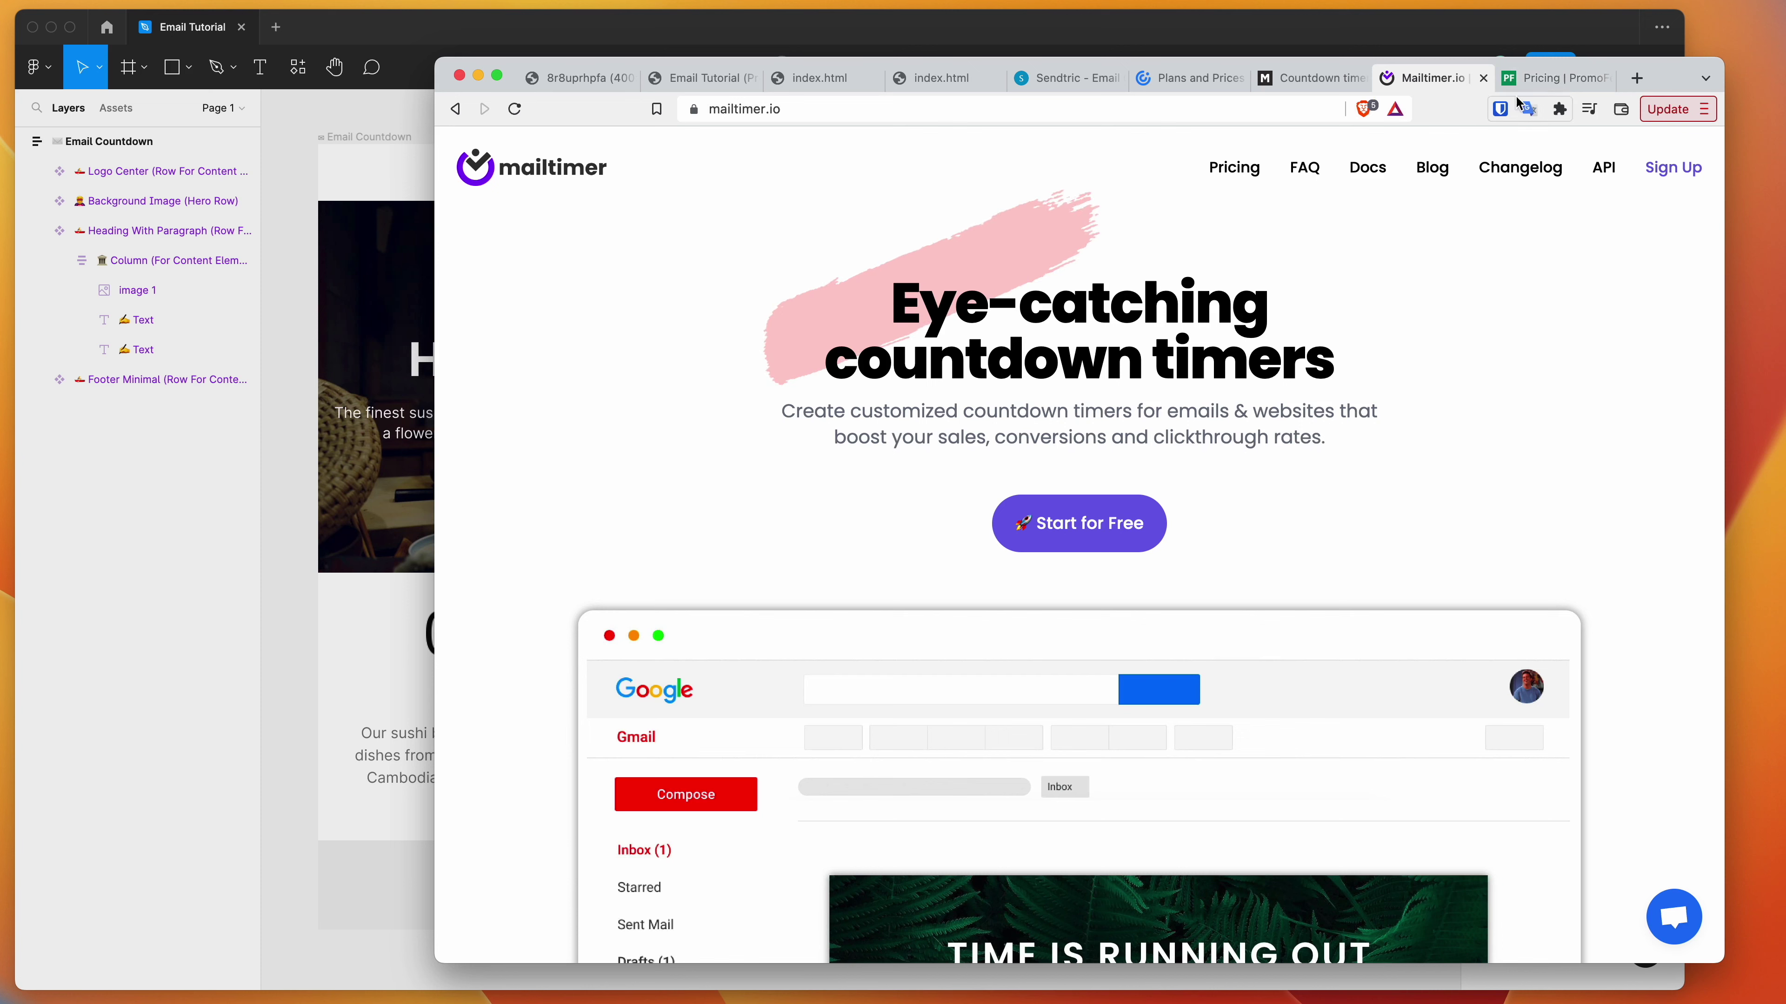
click(1104, 40)
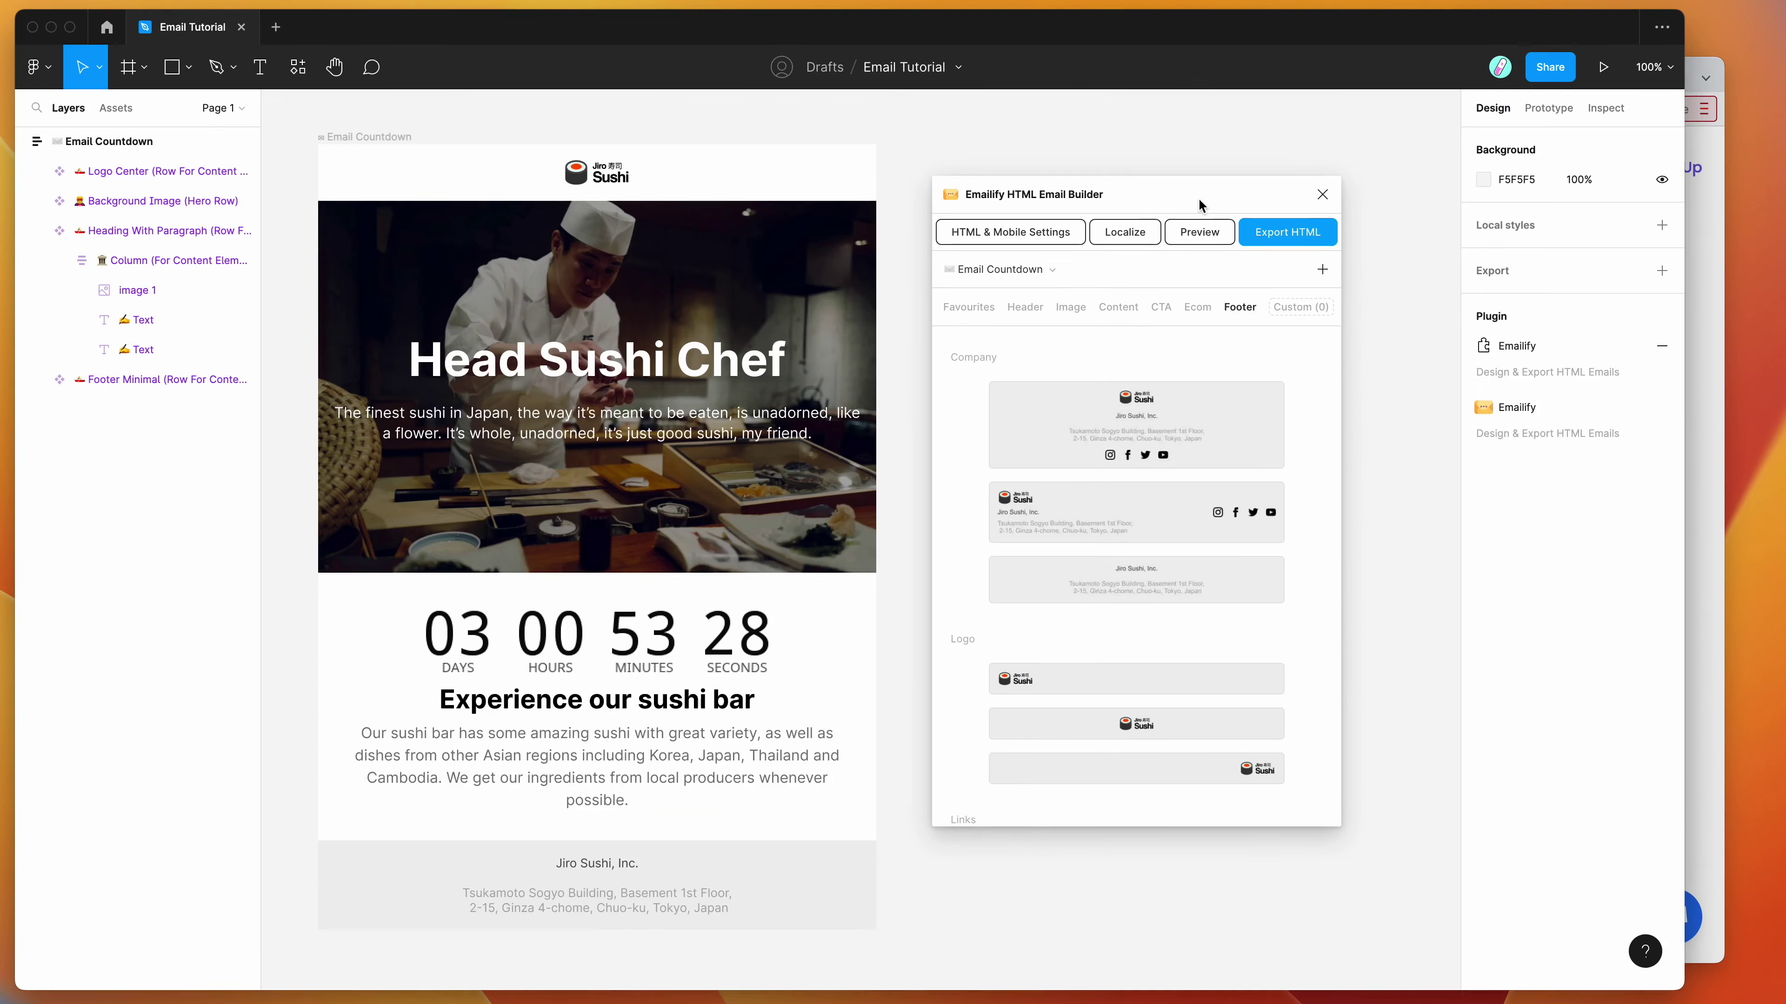
drag(1188, 207, 1185, 220)
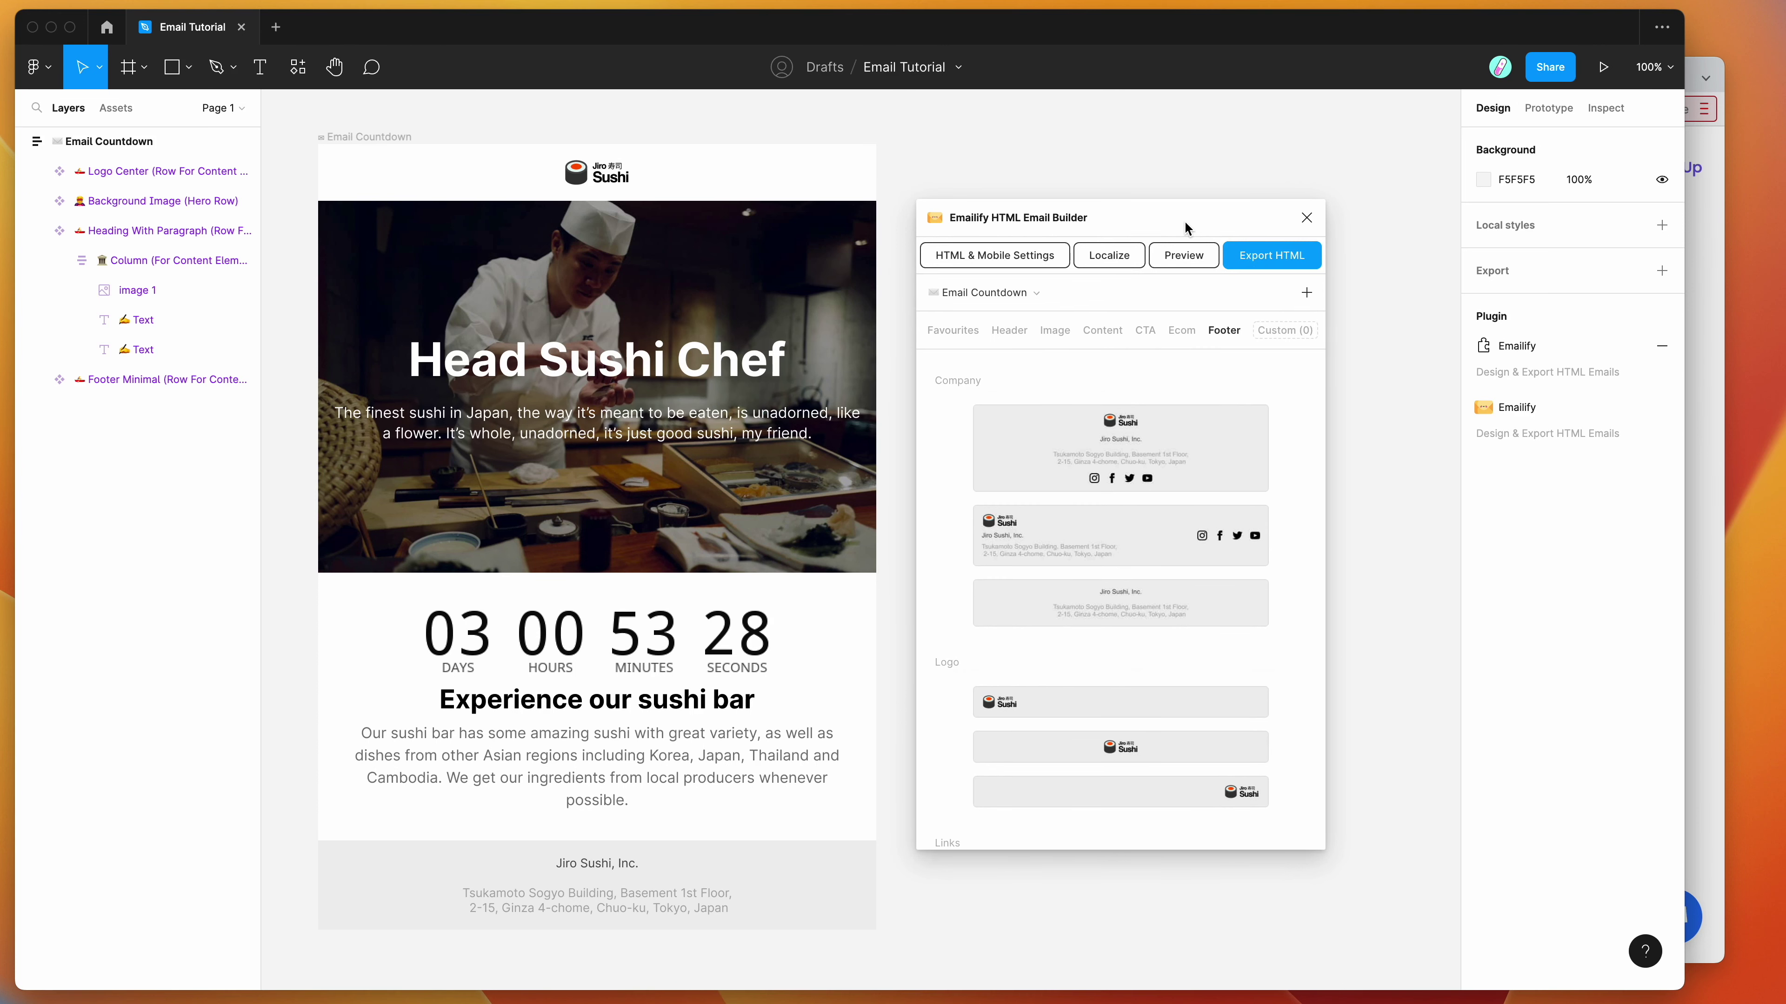
drag(1134, 214, 1137, 216)
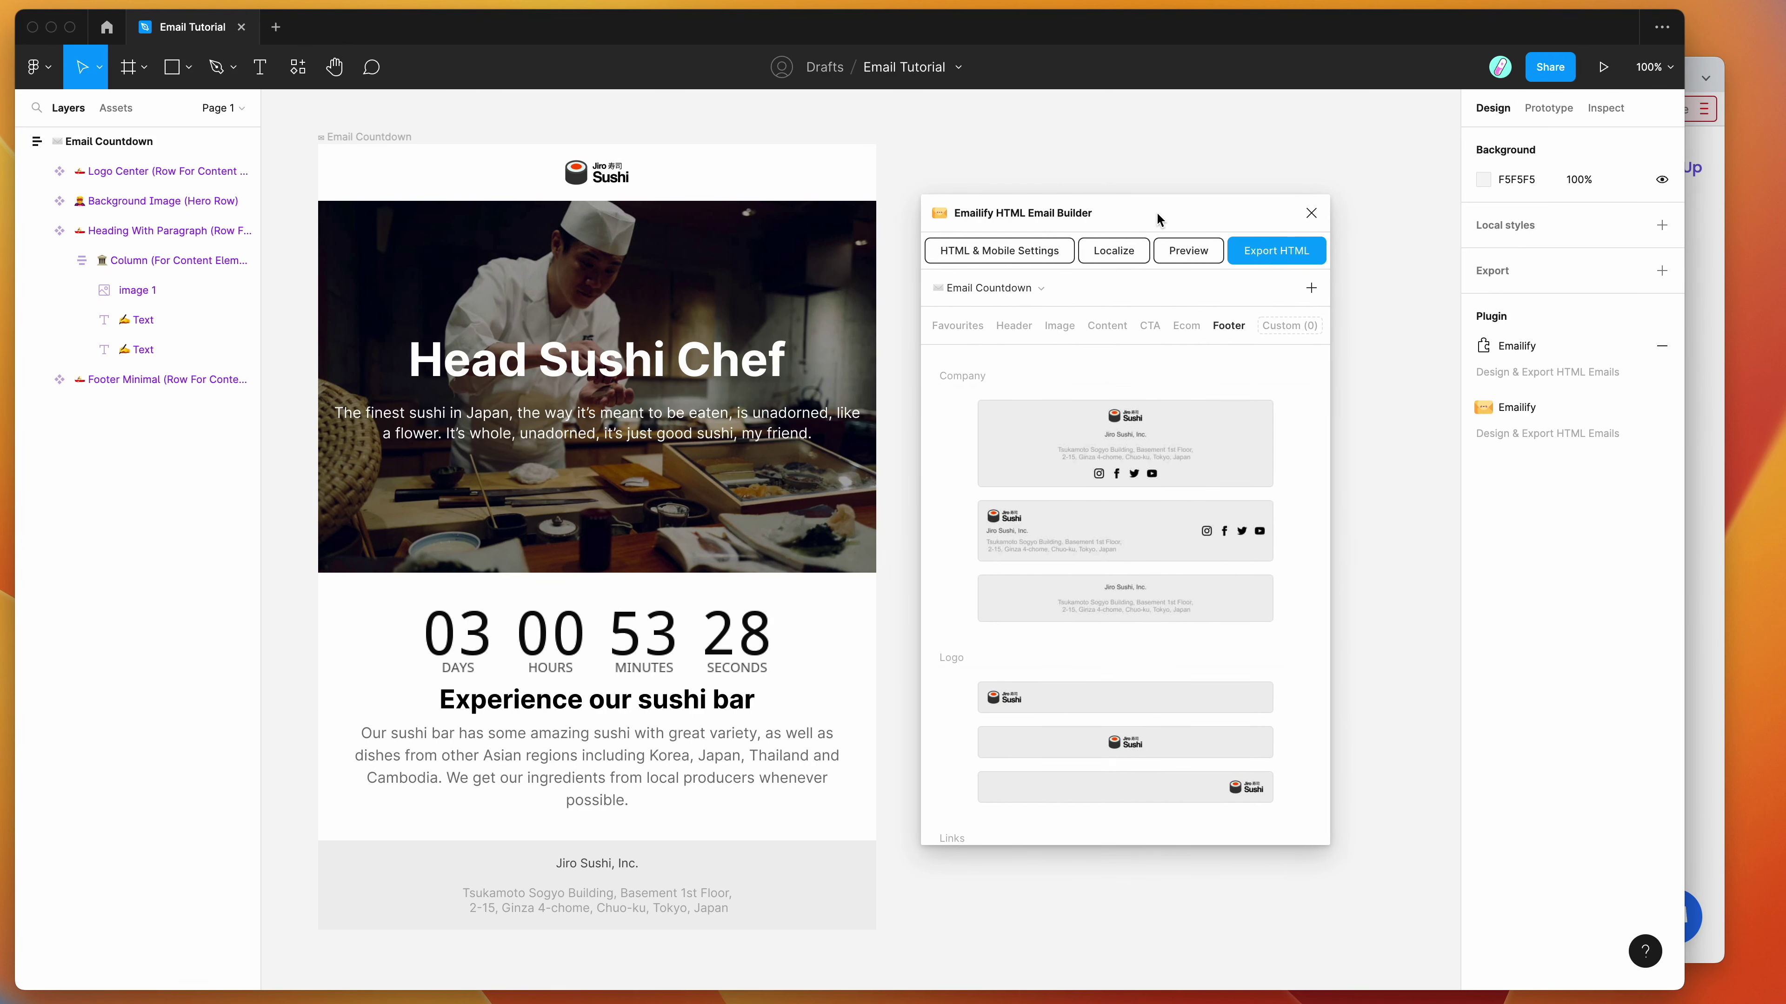
mouse_move(1124, 212)
mouse_down()
mouse_move(1142, 206)
mouse_move(1120, 209)
mouse_up()
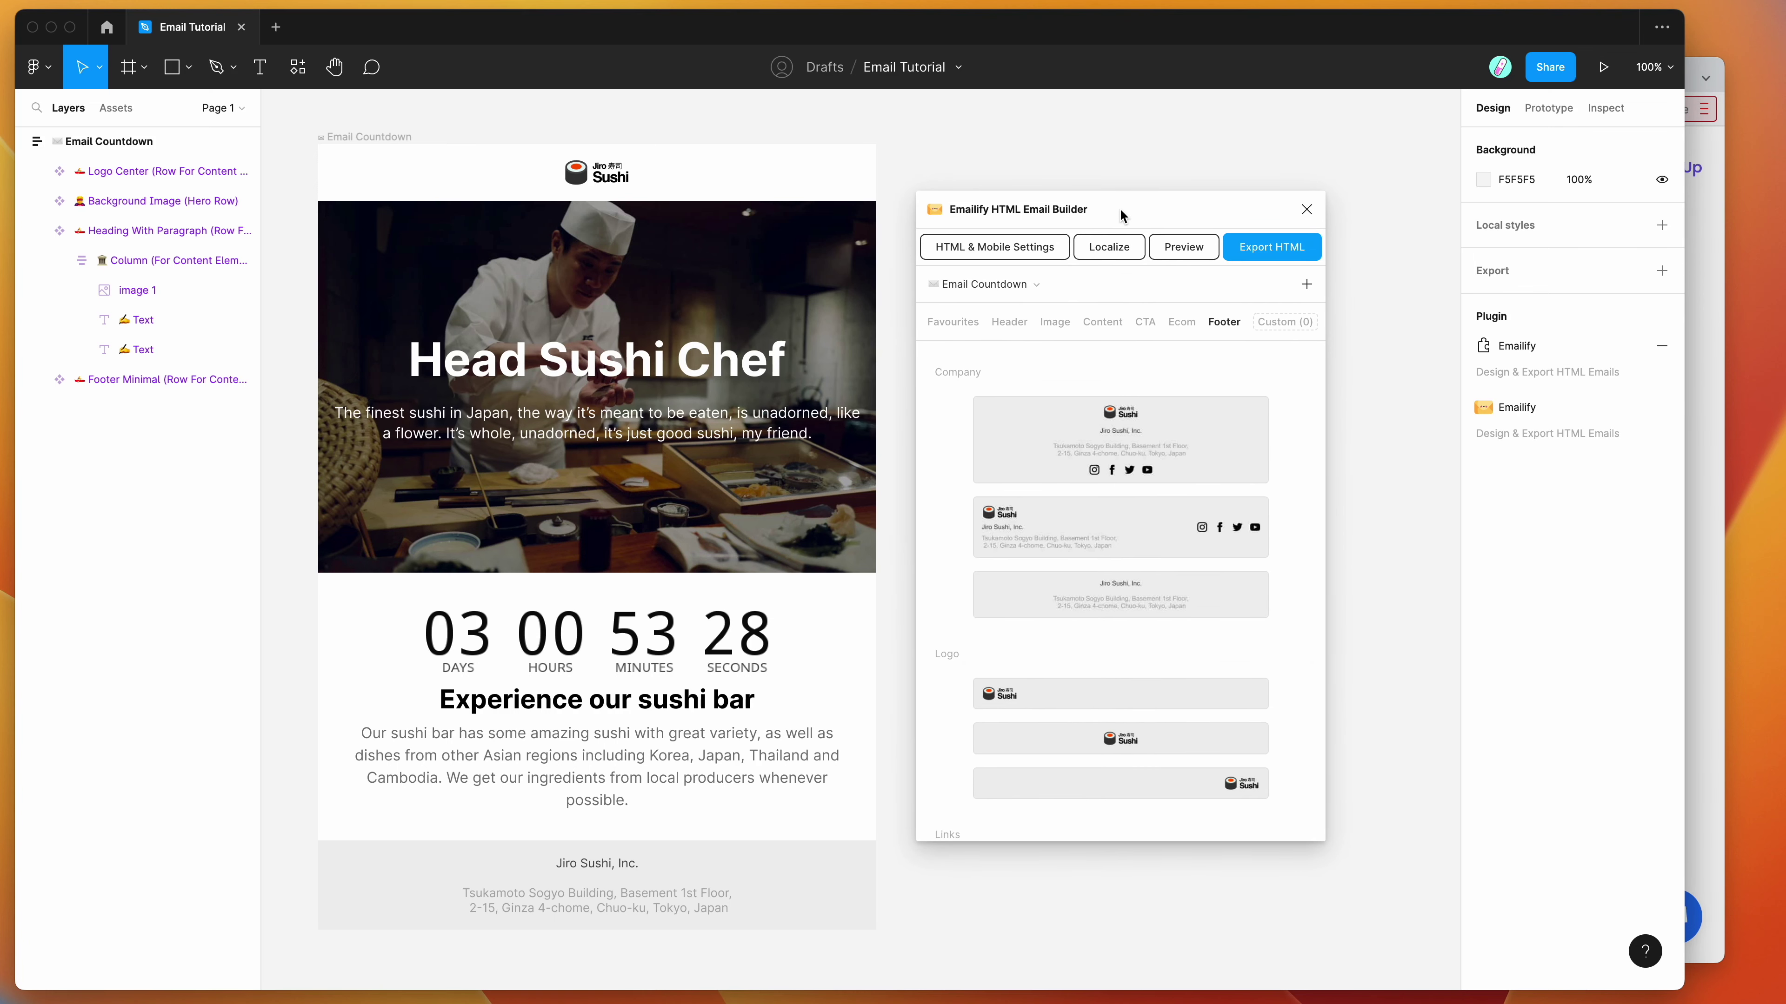